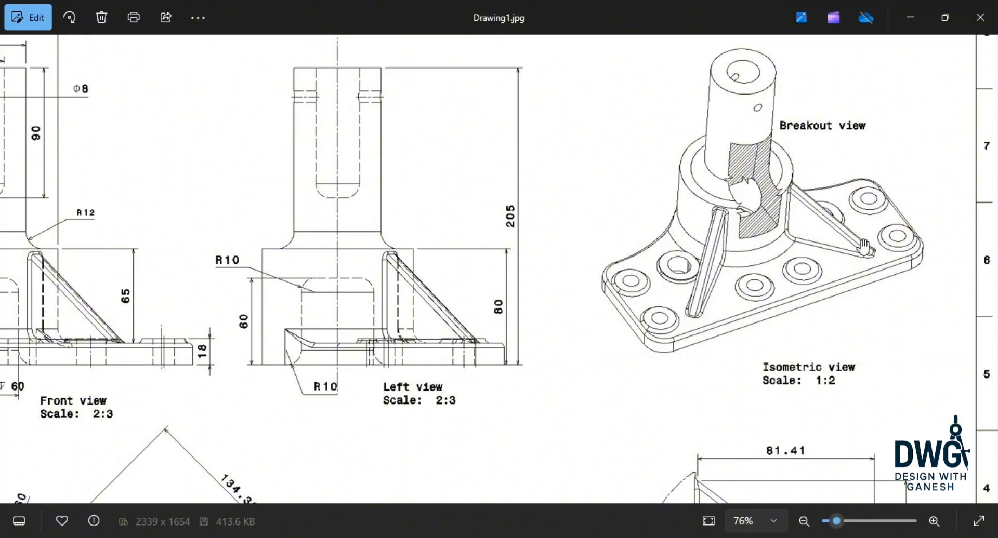
Step: Examine the bracket drawing's front, left, top, detail and isometric views for the dimensions of the base plate and boss
{"action": "scroll", "coordinate": [863, 248], "scroll_direction": "down", "scroll_amount": 4}
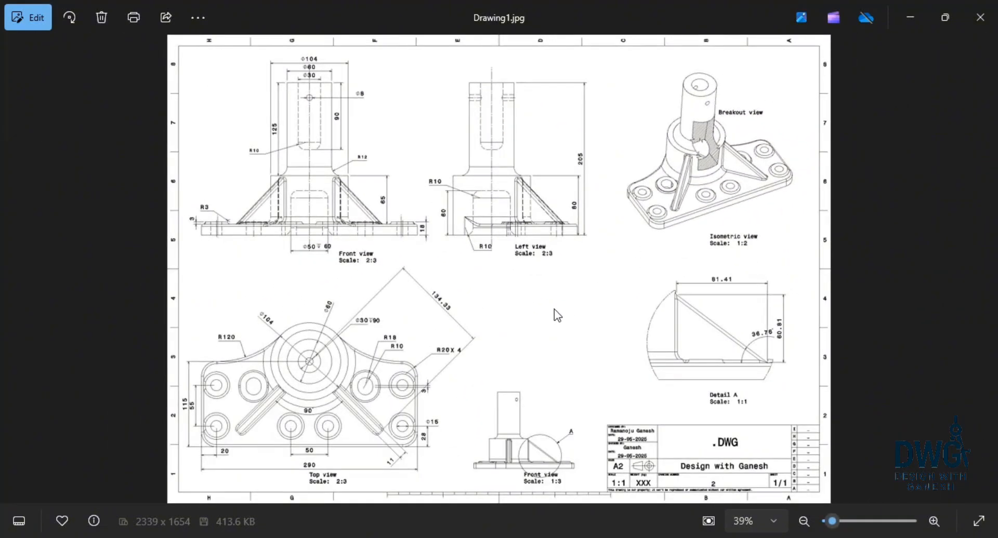
{"action": "scroll", "coordinate": [554, 309], "scroll_direction": "up", "scroll_amount": 4}
{"action": "scroll", "coordinate": [175, 352], "scroll_direction": "down", "scroll_amount": 2}
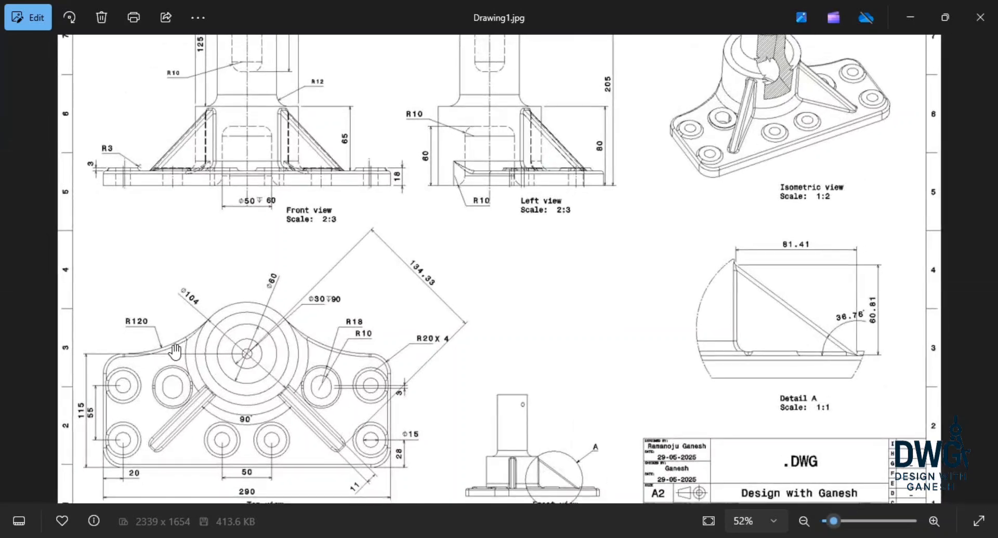
{"action": "scroll", "coordinate": [175, 351], "scroll_direction": "down", "scroll_amount": 2}
{"action": "scroll", "coordinate": [251, 408], "scroll_direction": "up", "scroll_amount": 3}
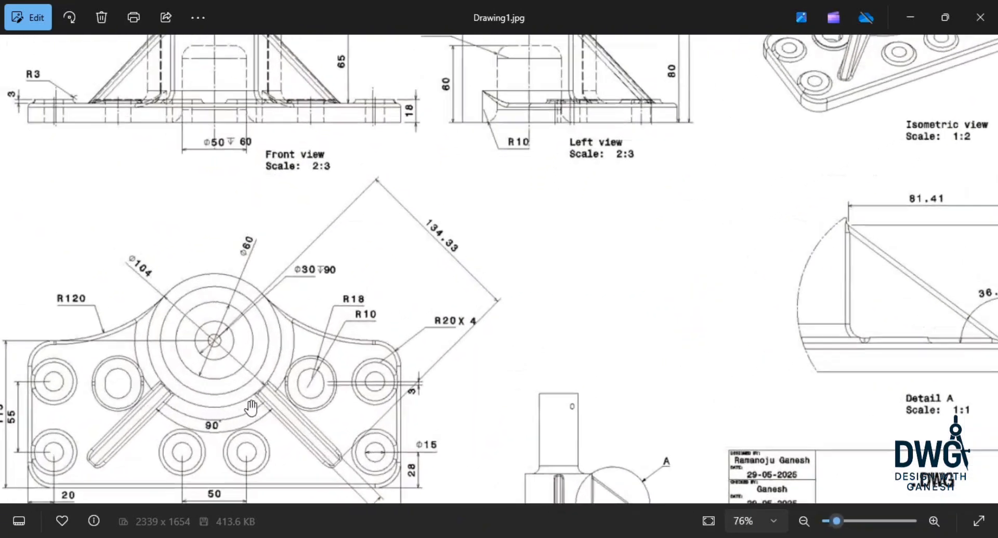
{"action": "left_click_drag", "start_coordinate": [251, 408], "coordinate": [503, 285]}
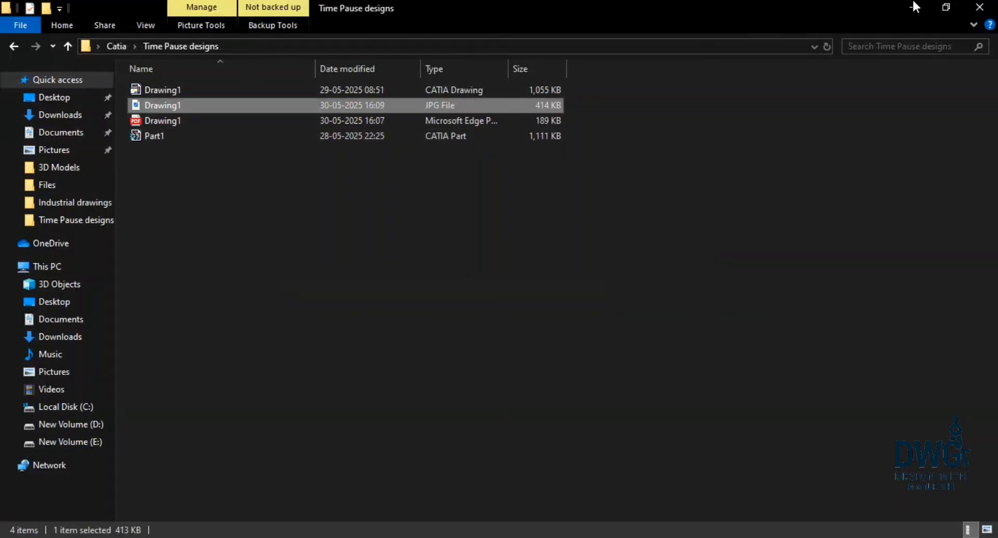
Step: Switch to CATIA V5 and create a new mechanical part named Part1 with hybrid design enabled
{"action": "key", "text": "alt+Tab"}
{"action": "key", "text": "alt+Tab"}
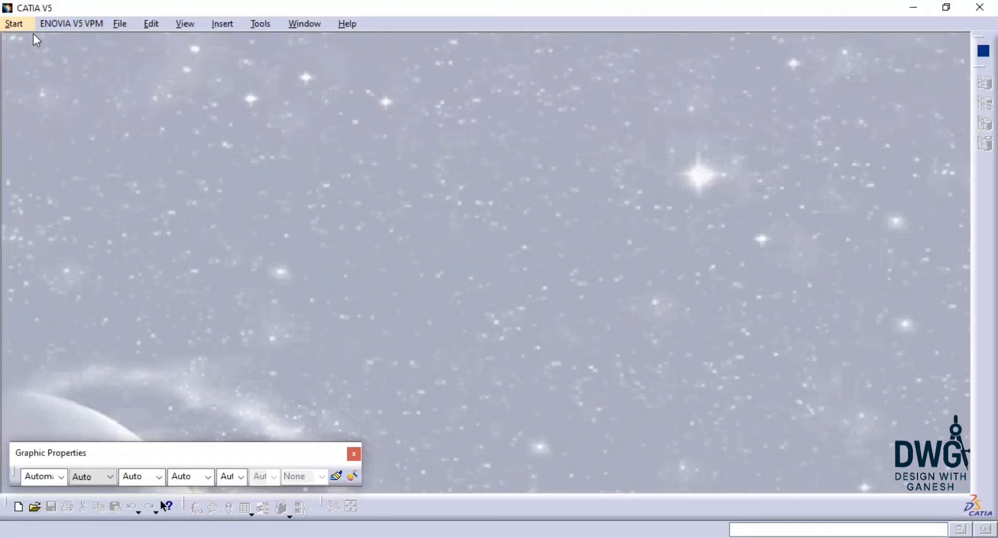
{"action": "left_click", "coordinate": [19, 24]}
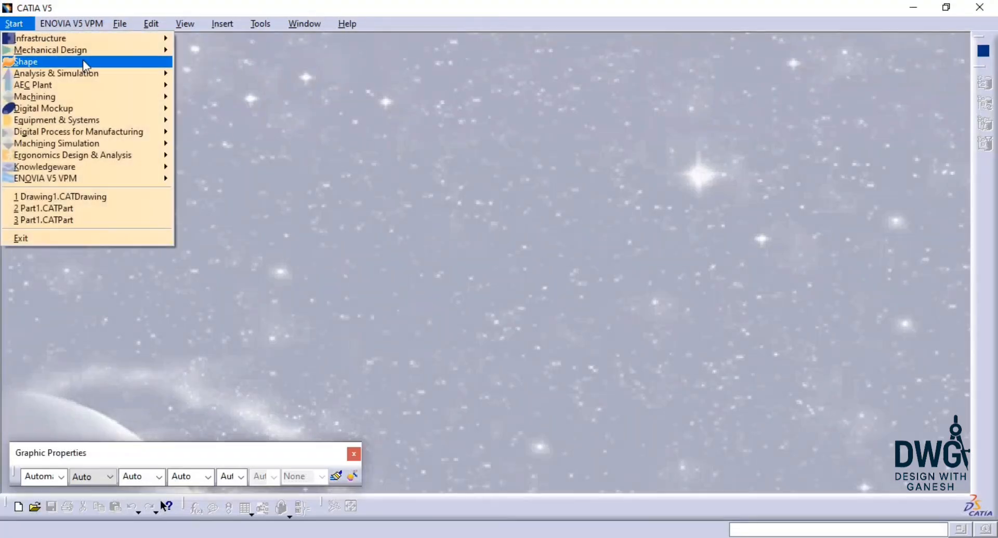
{"action": "mouse_move", "coordinate": [106, 52]}
{"action": "left_click", "coordinate": [292, 53]}
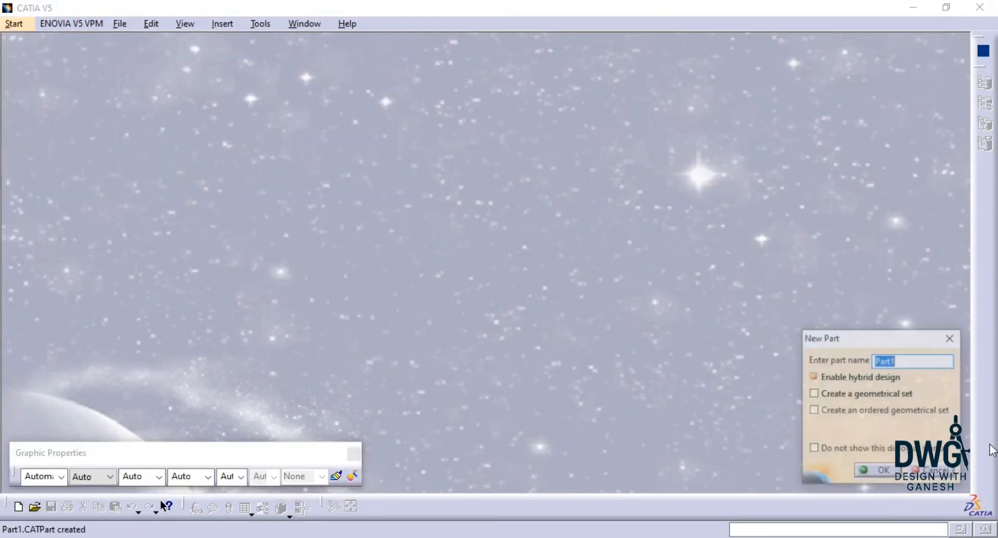
{"action": "left_click", "coordinate": [881, 472]}
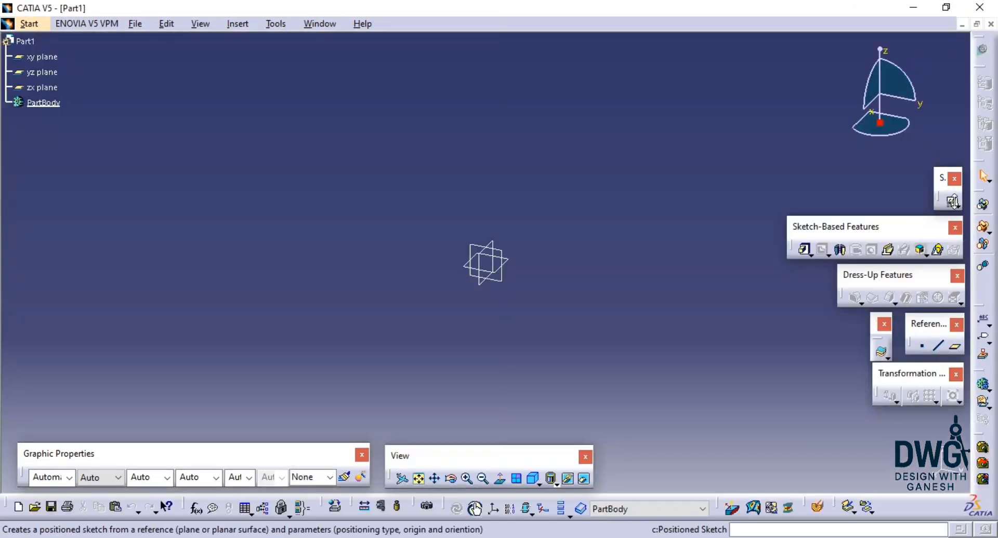
Step: Create a positioned sketch on the xy plane with V reversed and the y axis running horizontally
{"action": "left_click", "coordinate": [956, 205]}
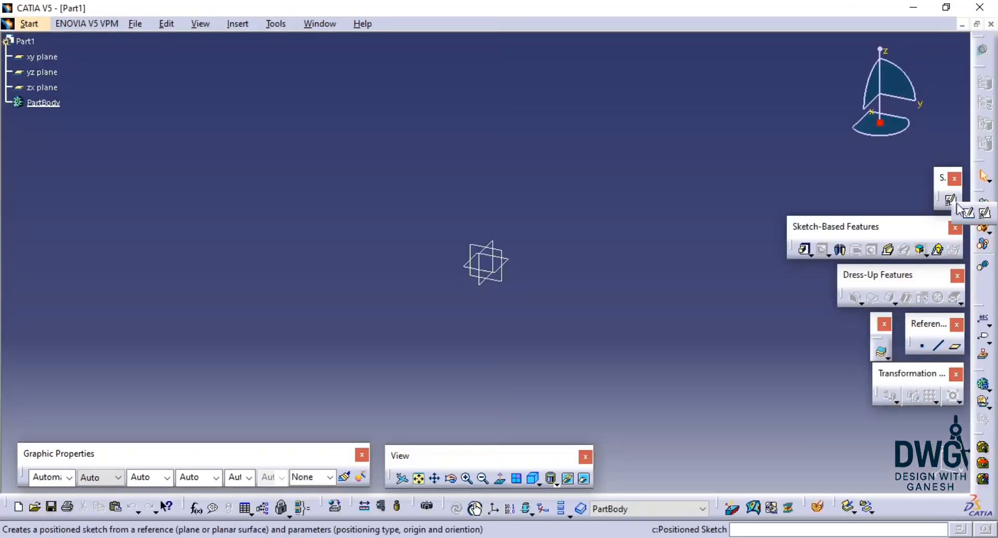
{"action": "left_click", "coordinate": [985, 218]}
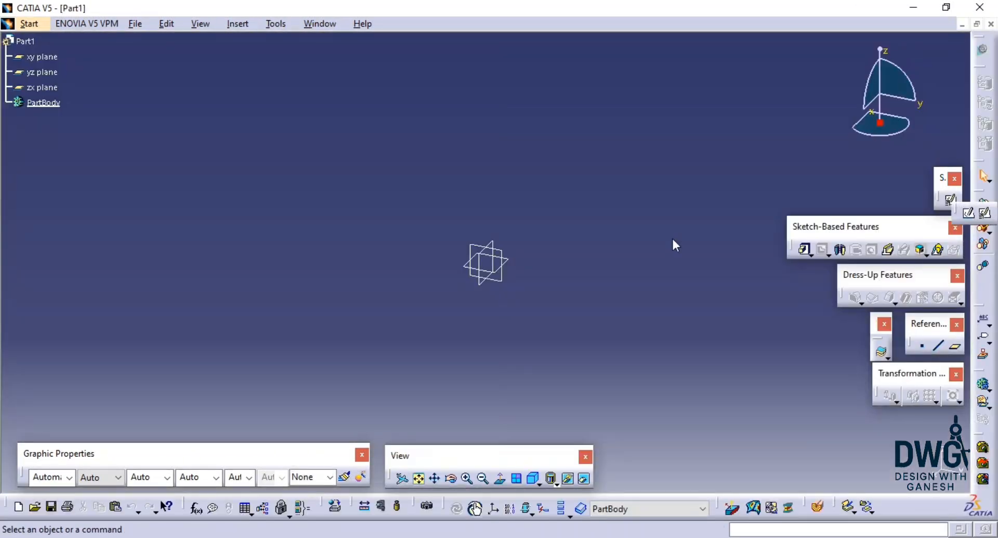
{"action": "left_click", "coordinate": [510, 263]}
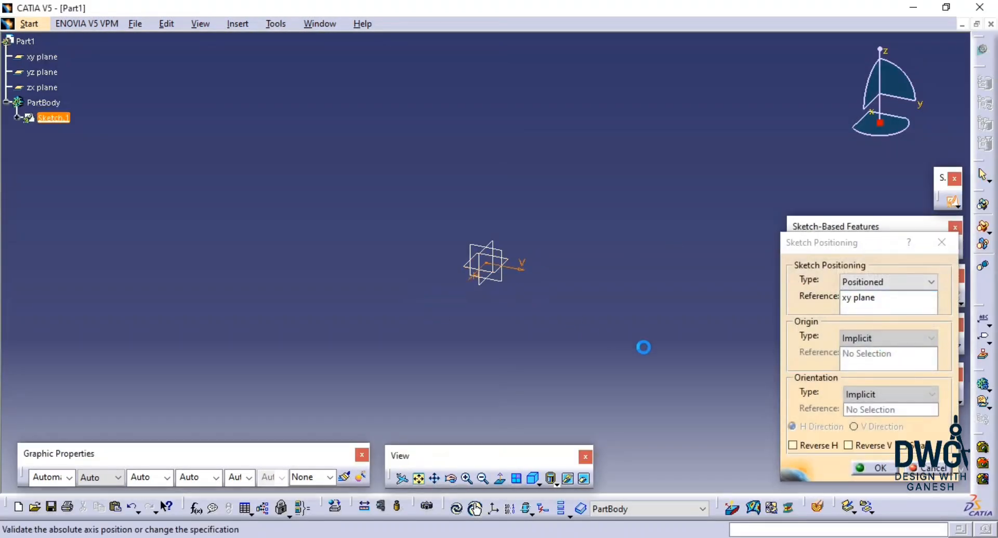
{"action": "left_click", "coordinate": [869, 446]}
{"action": "left_click", "coordinate": [878, 468]}
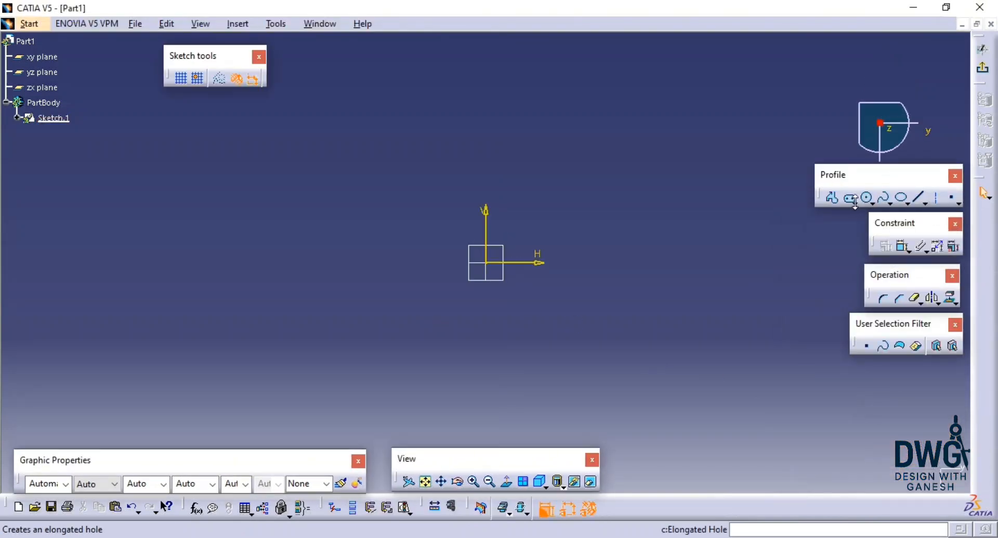
Step: Sketch a centered rectangle about 213 mm wide and 104 mm high around the sketch origin
{"action": "left_click", "coordinate": [855, 201]}
{"action": "left_click", "coordinate": [968, 213]}
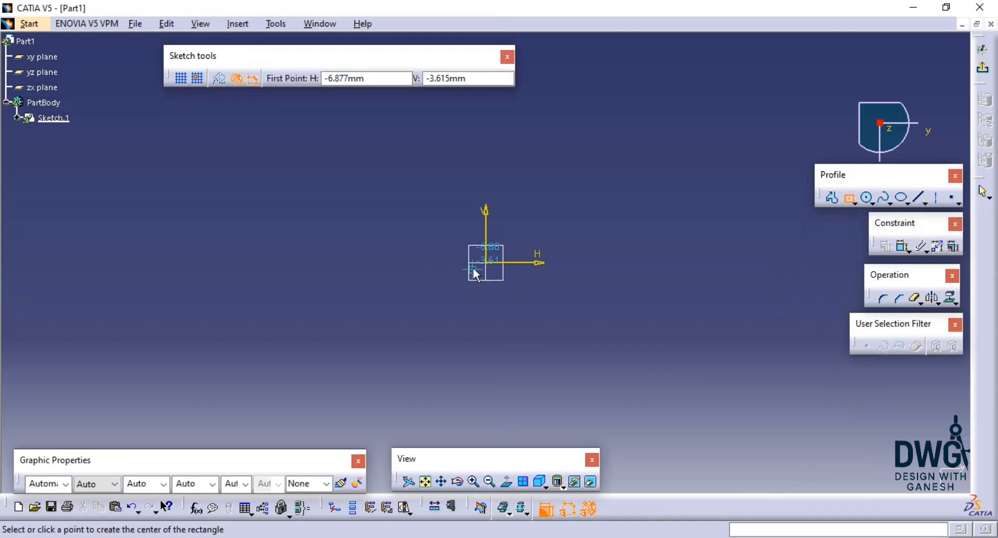
{"action": "left_click", "coordinate": [486, 270]}
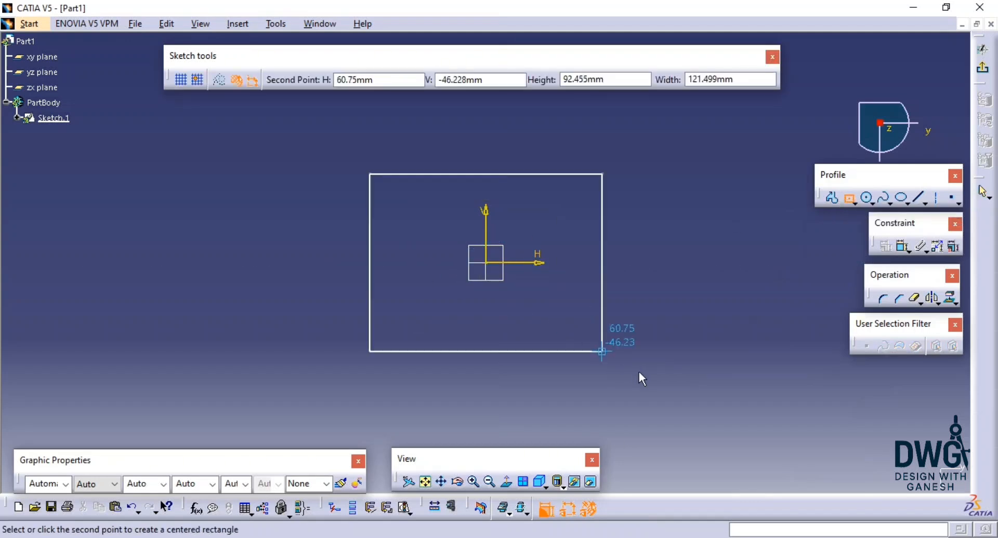
{"action": "left_click", "coordinate": [690, 363]}
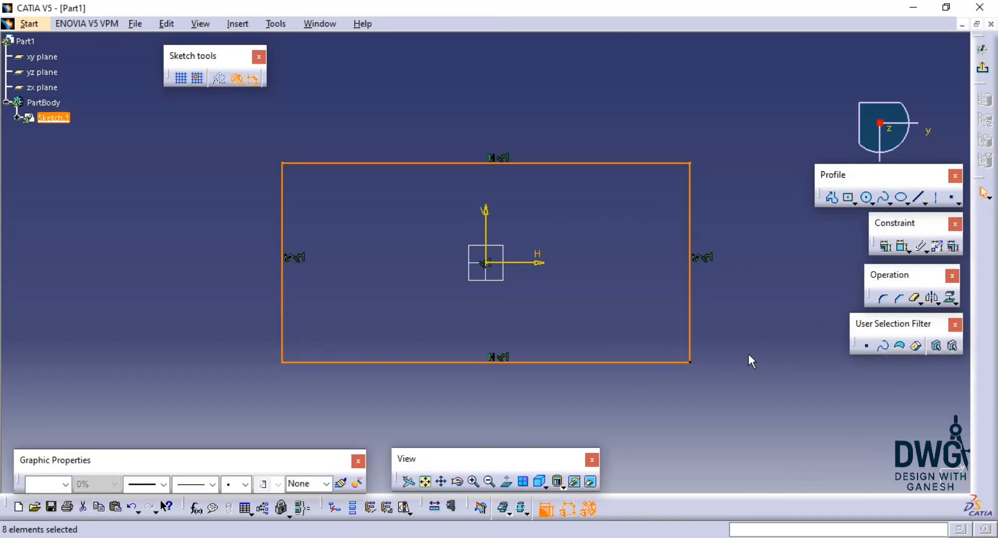
{"action": "left_click", "coordinate": [747, 351]}
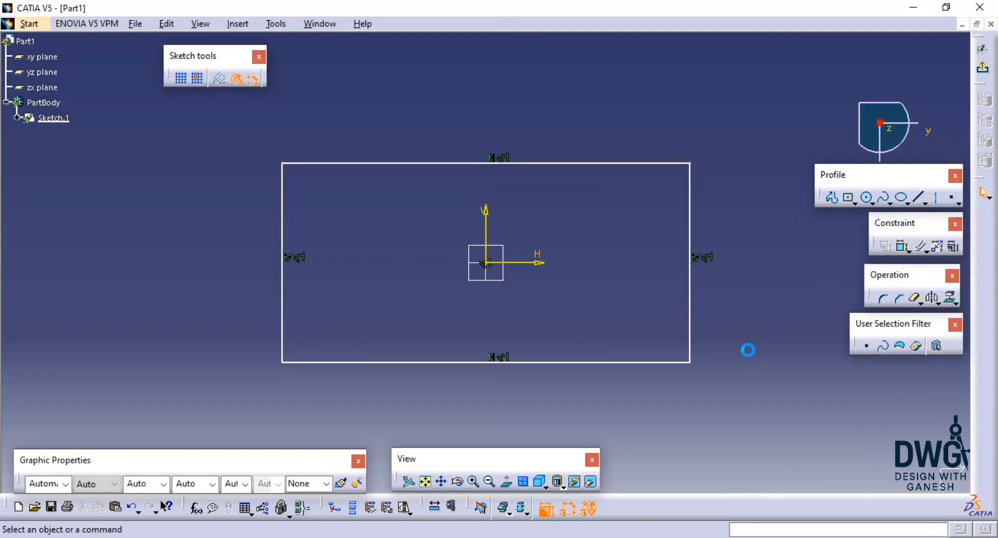
Step: Constrain the rectangle's height to 115 mm
{"action": "left_click", "coordinate": [903, 246]}
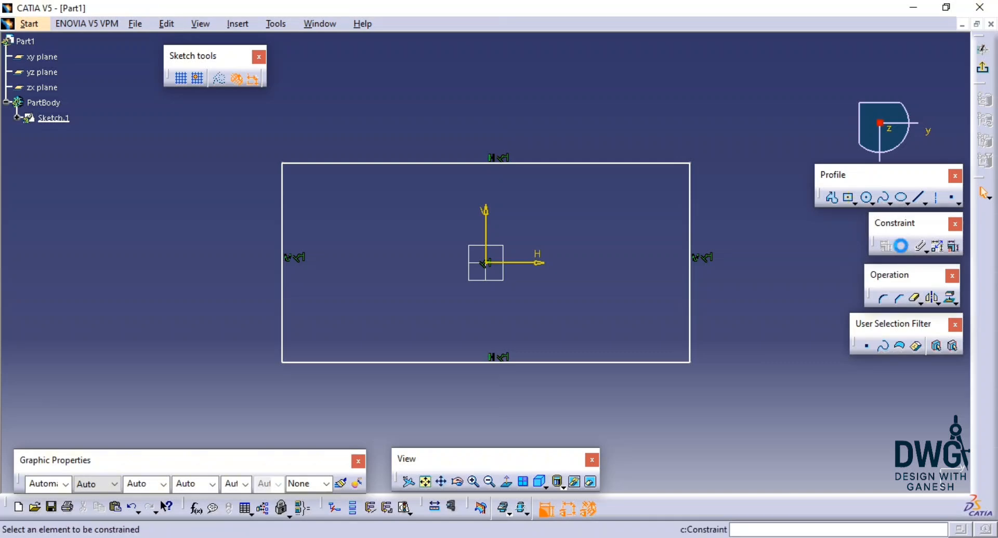
{"action": "left_click", "coordinate": [690, 343]}
{"action": "left_click", "coordinate": [725, 322]}
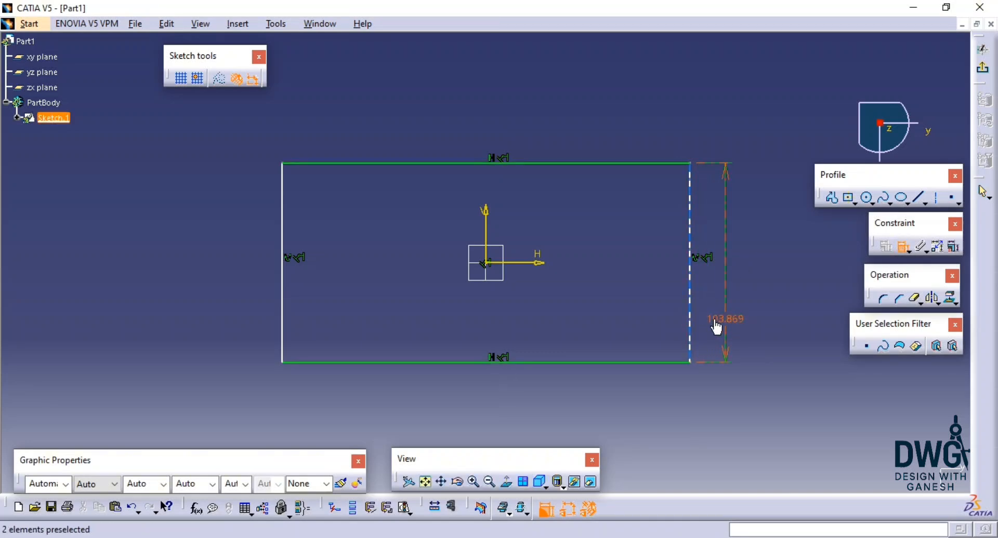
{"action": "double_click", "coordinate": [725, 319]}
{"action": "type", "text": "115"}
{"action": "key", "text": "Return"}
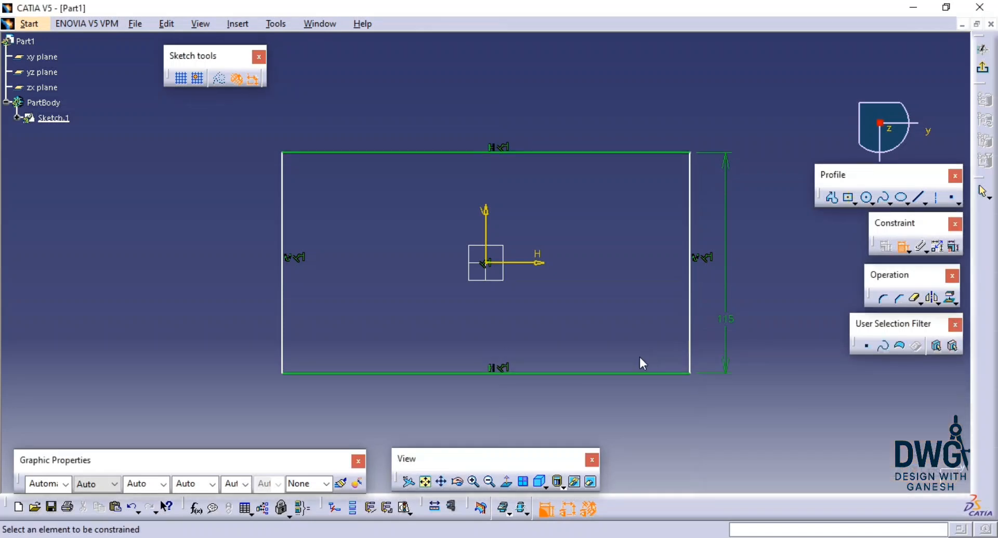
Step: Constrain the rectangle's width to 290 mm
{"action": "left_click", "coordinate": [632, 374]}
{"action": "left_click", "coordinate": [642, 395]}
{"action": "double_click", "coordinate": [643, 395]}
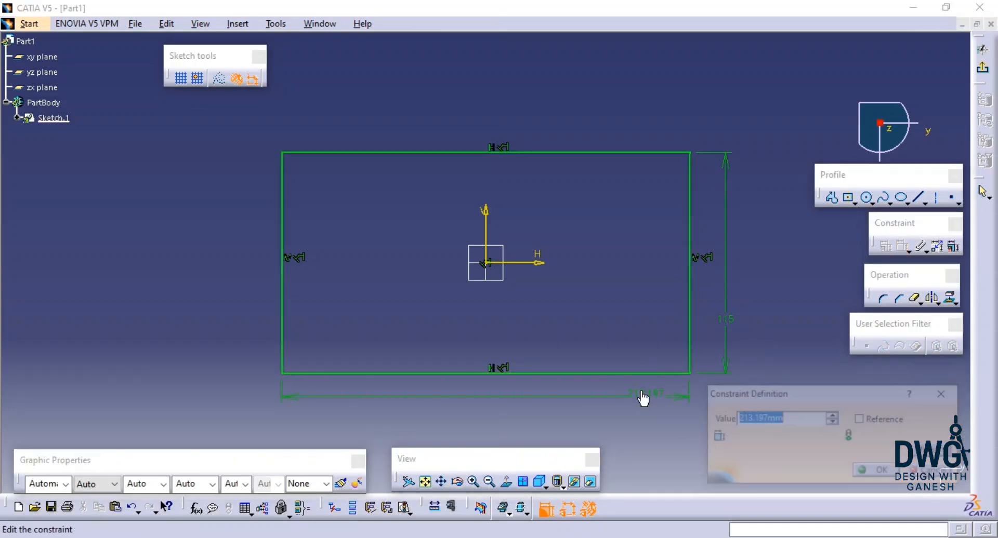
{"action": "type", "text": "290"}
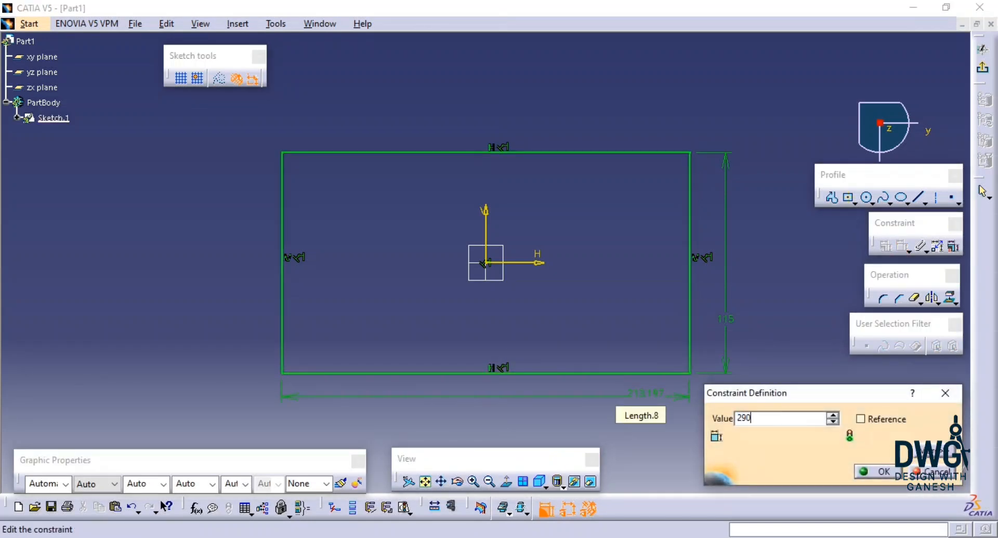
{"action": "key", "text": "Return"}
Step: Round all four corners of the rectangle with a 20 mm radius, converting the length constraints into distances
{"action": "middle_click_drag", "start_coordinate": [734, 406], "coordinate": [721, 376]}
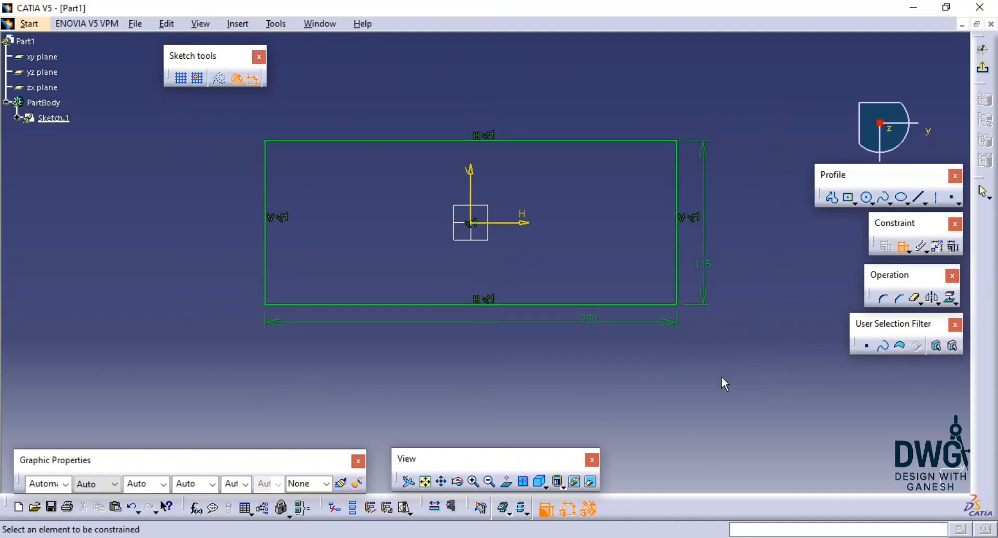
{"action": "middle_click", "coordinate": [723, 378]}
{"action": "middle_click_drag", "start_coordinate": [652, 338], "coordinate": [811, 468]}
{"action": "middle_click", "coordinate": [733, 358]}
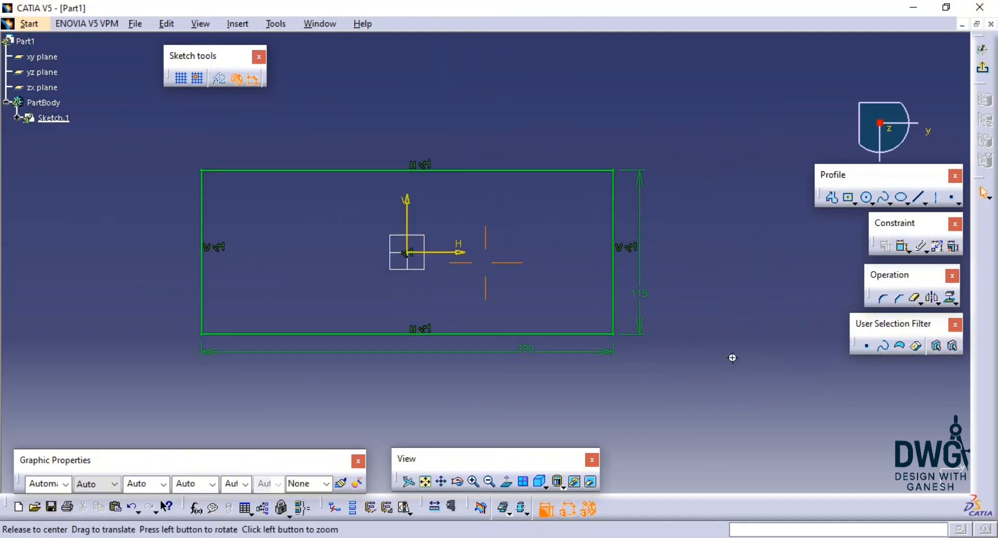
{"action": "middle_click_drag", "start_coordinate": [732, 358], "coordinate": [766, 358]}
{"action": "left_click", "coordinate": [883, 300]}
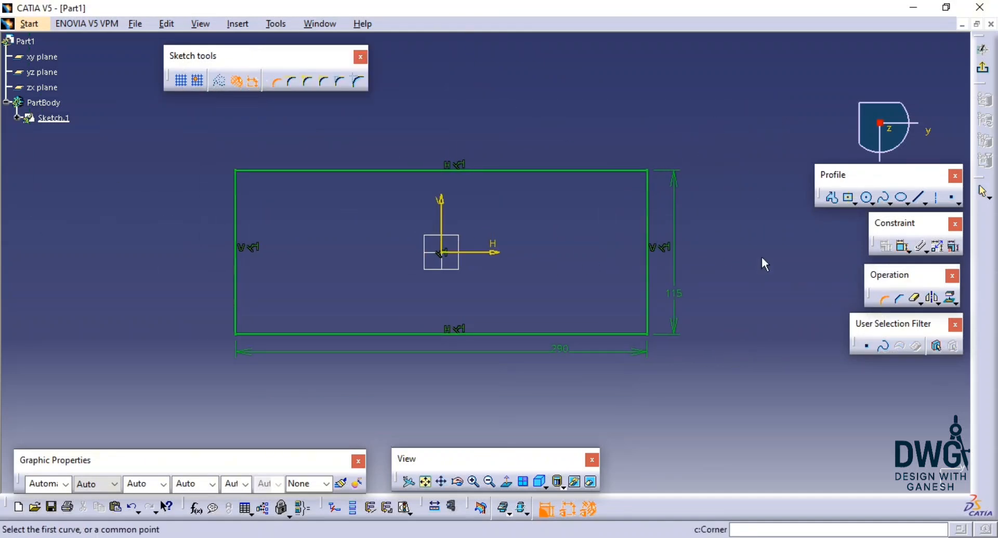
{"action": "mouse_move", "coordinate": [711, 152]}
{"action": "left_mouse_down"}
{"action": "mouse_move", "coordinate": [515, 266]}
{"action": "mouse_move", "coordinate": [197, 364]}
{"action": "left_mouse_up"}
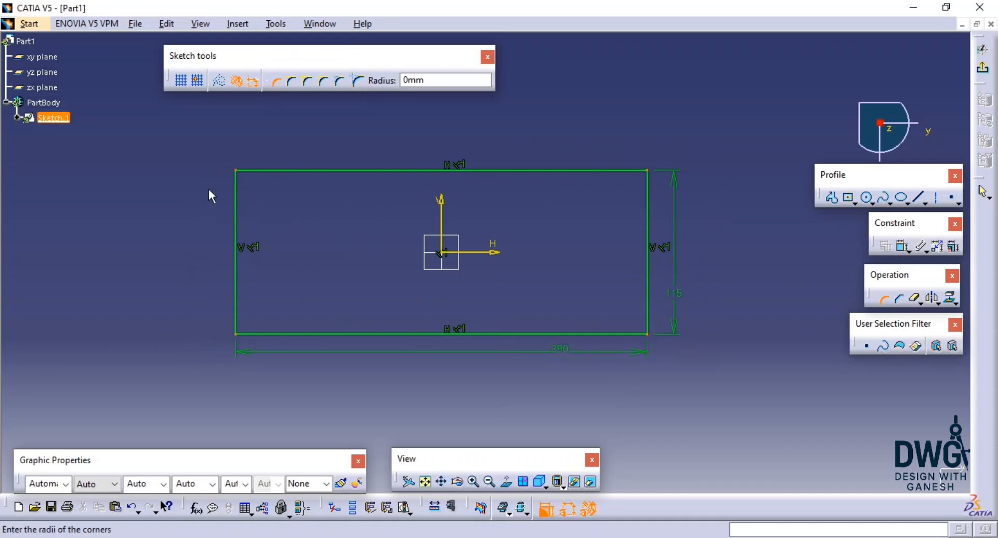
{"action": "left_click", "coordinate": [883, 300]}
{"action": "double_click", "coordinate": [429, 81]}
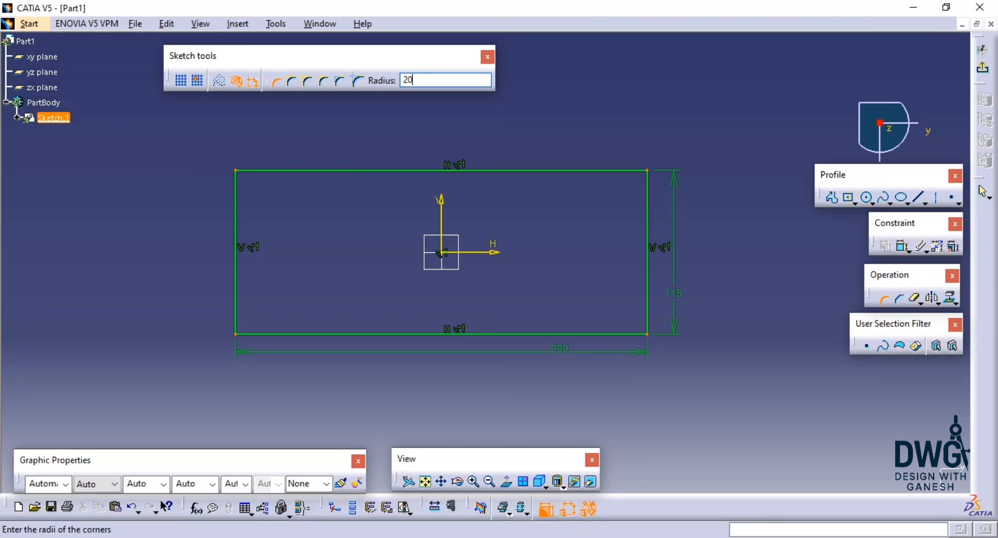
{"action": "key", "text": "Return"}
{"action": "key", "text": "Return"}
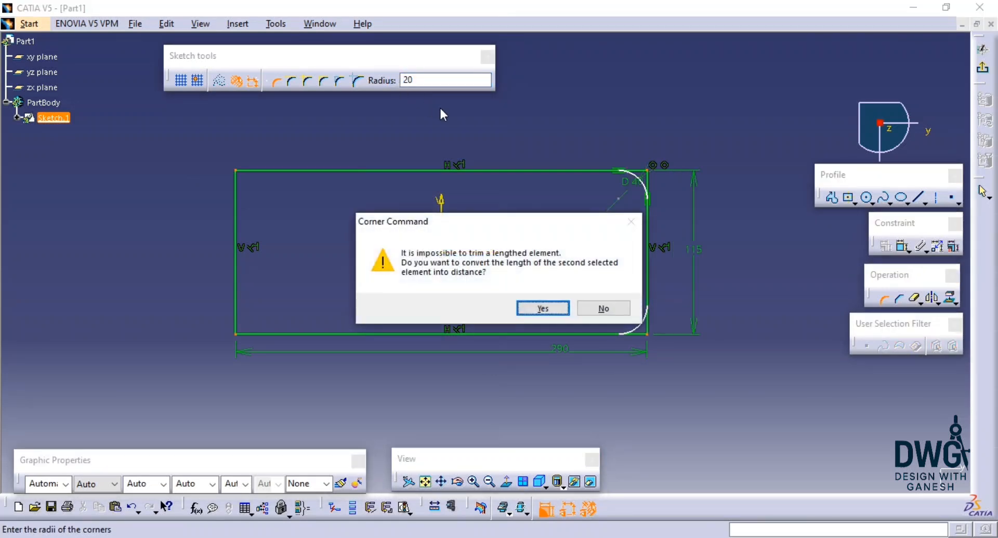
{"action": "key", "text": "Return"}
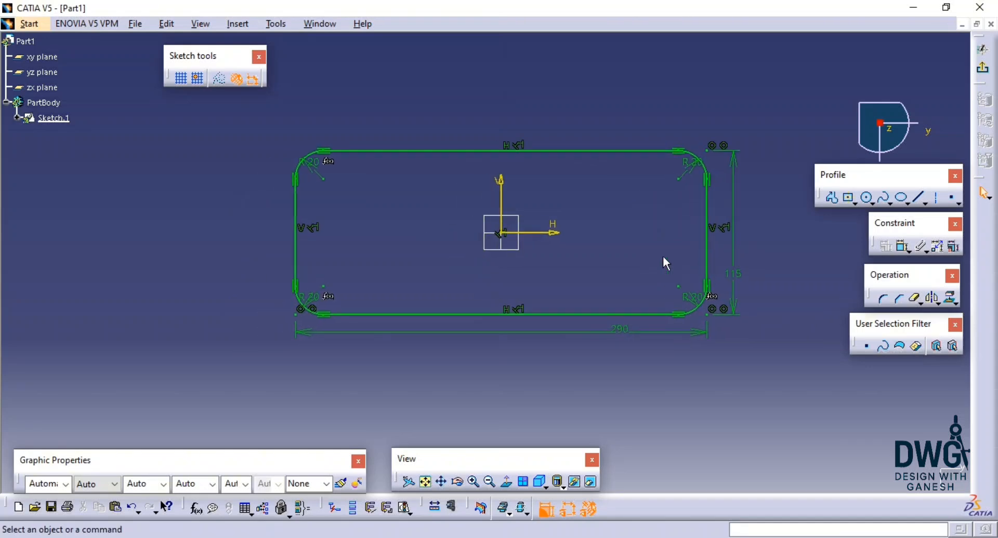
Step: Sketch a circle about 57 mm in diameter centred on the midpoint of the rectangle's lower edge
{"action": "mouse_move", "coordinate": [502, 247]}
{"action": "middle_mouse_down"}
{"action": "mouse_move", "coordinate": [515, 241]}
{"action": "mouse_move", "coordinate": [511, 299]}
{"action": "middle_mouse_up"}
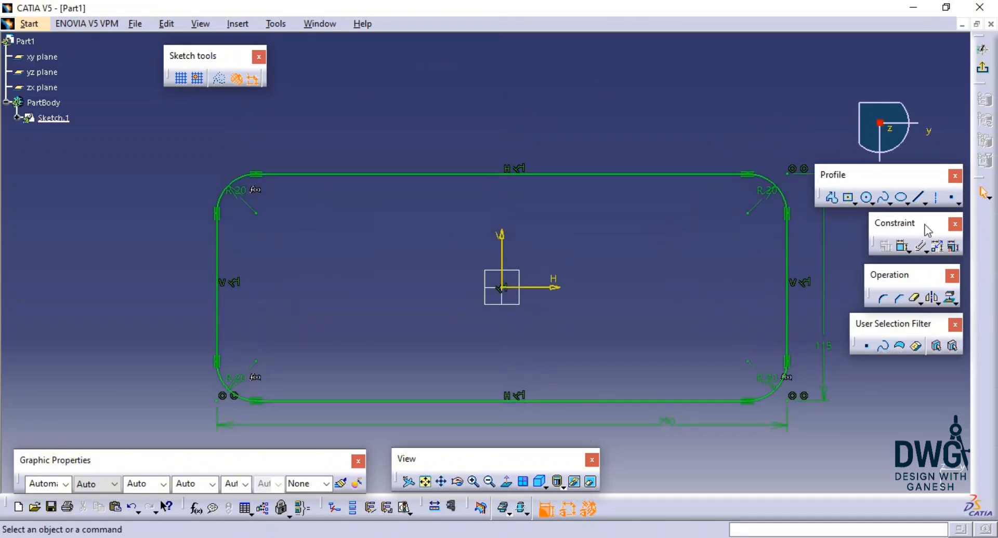
{"action": "left_click", "coordinate": [869, 198]}
{"action": "middle_click_drag", "start_coordinate": [445, 432], "coordinate": [430, 328]}
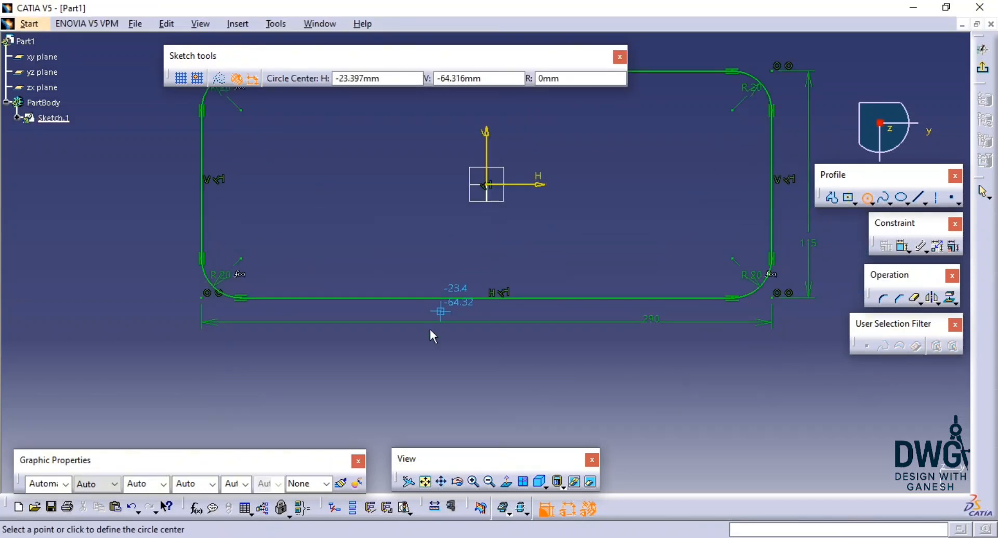
{"action": "left_click", "coordinate": [486, 299]}
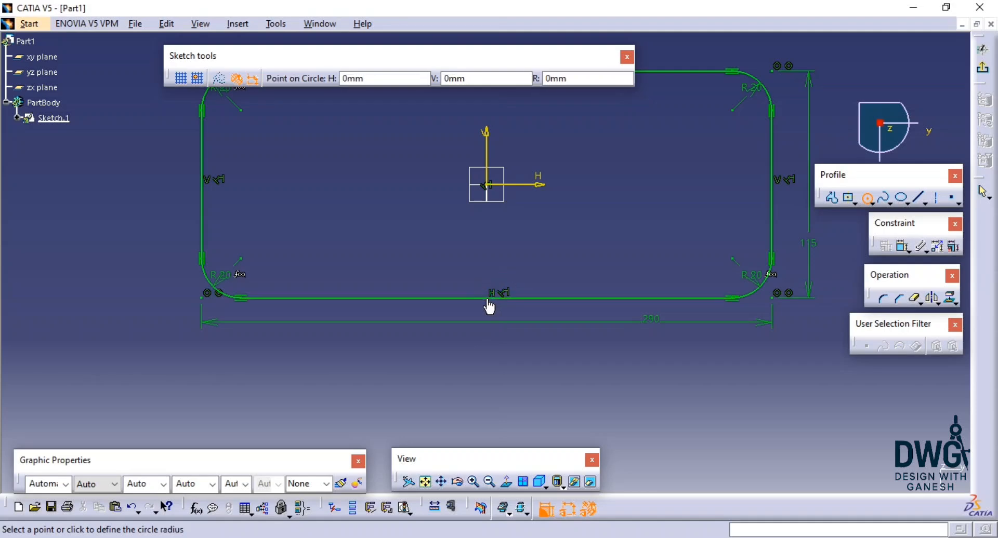
{"action": "left_click", "coordinate": [538, 280]}
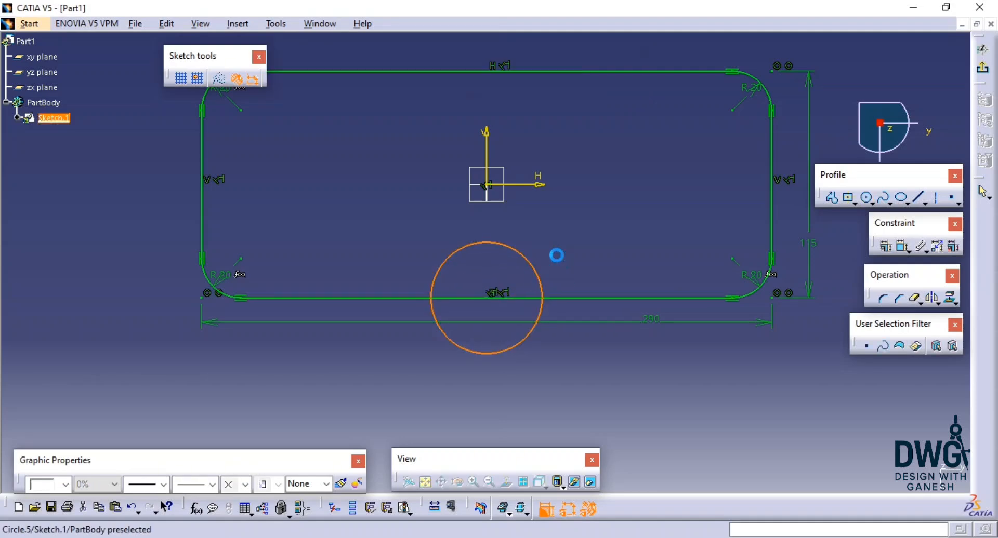
Step: Constrain the diameter of the circle on the lower edge to 104 mm
{"action": "left_click", "coordinate": [905, 253]}
{"action": "left_click", "coordinate": [575, 262]}
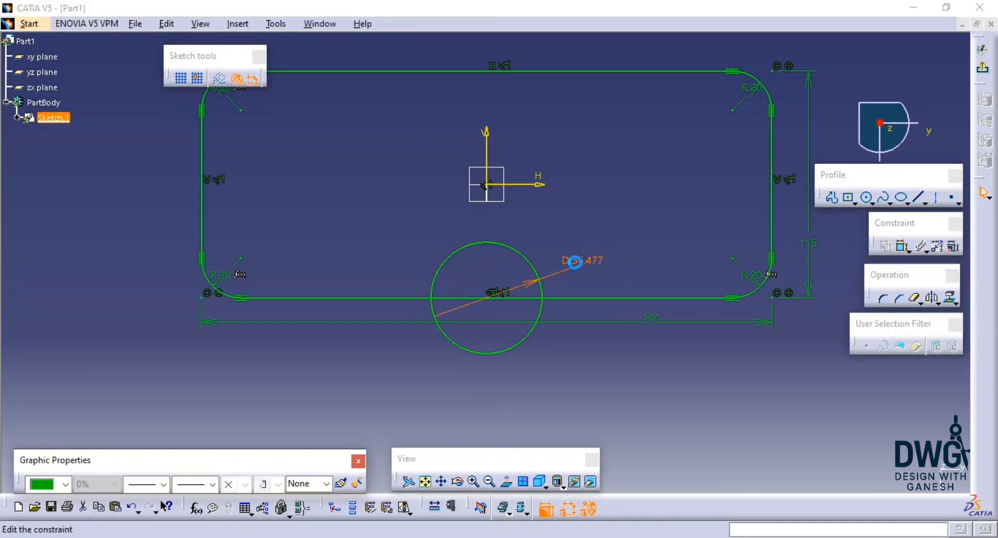
{"action": "double_click", "coordinate": [574, 262]}
{"action": "type", "text": "104"}
{"action": "key", "text": "Return"}
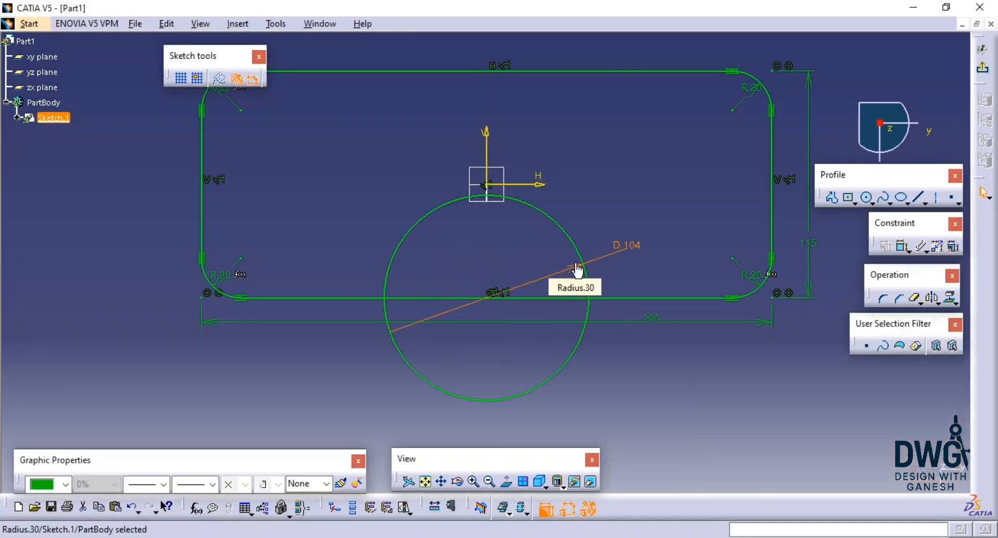
Step: Trim away the rectangle's lower edge inside the 104 mm circle and the circle's upper arc, confirming the midpoint constraint modification
{"action": "left_click", "coordinate": [916, 300]}
{"action": "left_click", "coordinate": [568, 300]}
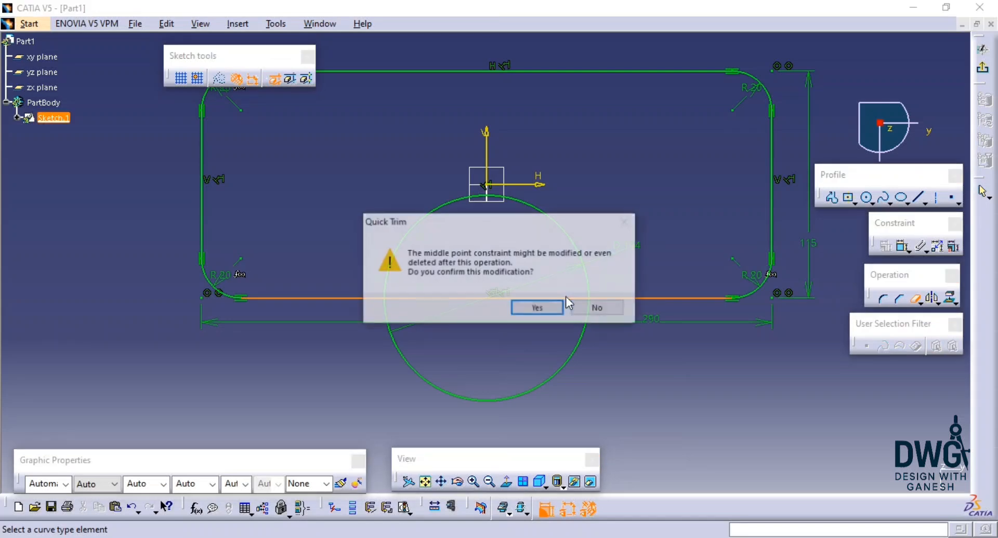
{"action": "left_click", "coordinate": [540, 308]}
{"action": "left_click", "coordinate": [573, 247]}
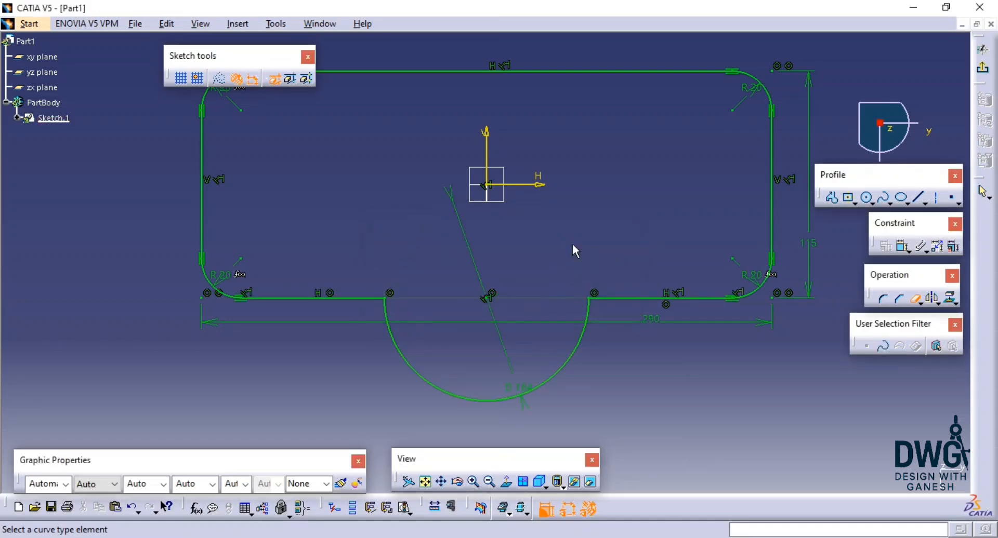
Step: Round both corners where the lower edge meets the trimmed arc with a 120 mm radius
{"action": "middle_click_drag", "start_coordinate": [771, 261], "coordinate": [782, 253]}
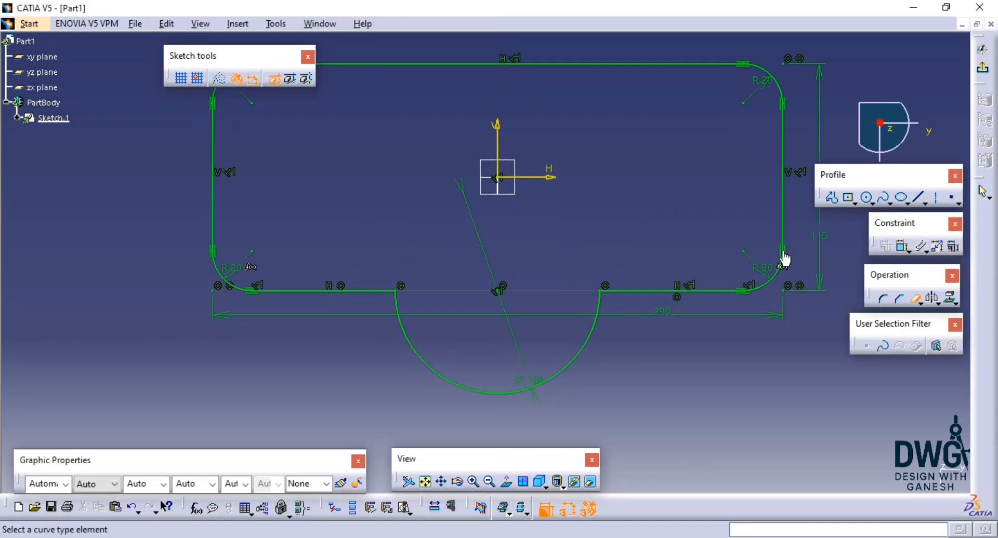
{"action": "left_click", "coordinate": [882, 299]}
{"action": "mouse_move", "coordinate": [630, 273]}
{"action": "left_mouse_down"}
{"action": "mouse_move", "coordinate": [533, 299]}
{"action": "mouse_move", "coordinate": [345, 312]}
{"action": "left_mouse_up"}
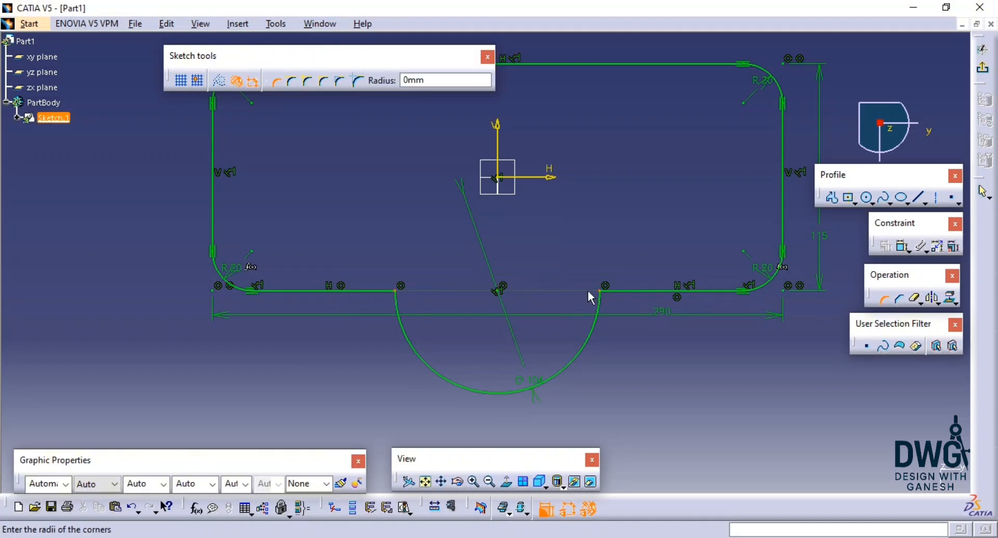
{"action": "double_click", "coordinate": [430, 80]}
{"action": "type", "text": "120"}
{"action": "key", "text": "Return"}
Step: Sketch two circles about 20 mm and 19 mm in diameter, one above the other, inside the profile's right end
{"action": "mouse_move", "coordinate": [712, 235]}
{"action": "middle_mouse_down"}
{"action": "mouse_move", "coordinate": [710, 221]}
{"action": "mouse_move", "coordinate": [715, 266]}
{"action": "middle_mouse_up"}
{"action": "mouse_move", "coordinate": [527, 252]}
{"action": "middle_mouse_down"}
{"action": "mouse_move", "coordinate": [535, 228]}
{"action": "mouse_move", "coordinate": [539, 261]}
{"action": "middle_mouse_up"}
{"action": "mouse_move", "coordinate": [669, 270]}
{"action": "middle_mouse_down"}
{"action": "mouse_move", "coordinate": [668, 281]}
{"action": "mouse_move", "coordinate": [660, 247]}
{"action": "middle_mouse_up"}
{"action": "mouse_move", "coordinate": [614, 268]}
{"action": "middle_mouse_down"}
{"action": "mouse_move", "coordinate": [642, 282]}
{"action": "mouse_move", "coordinate": [806, 232]}
{"action": "middle_mouse_up"}
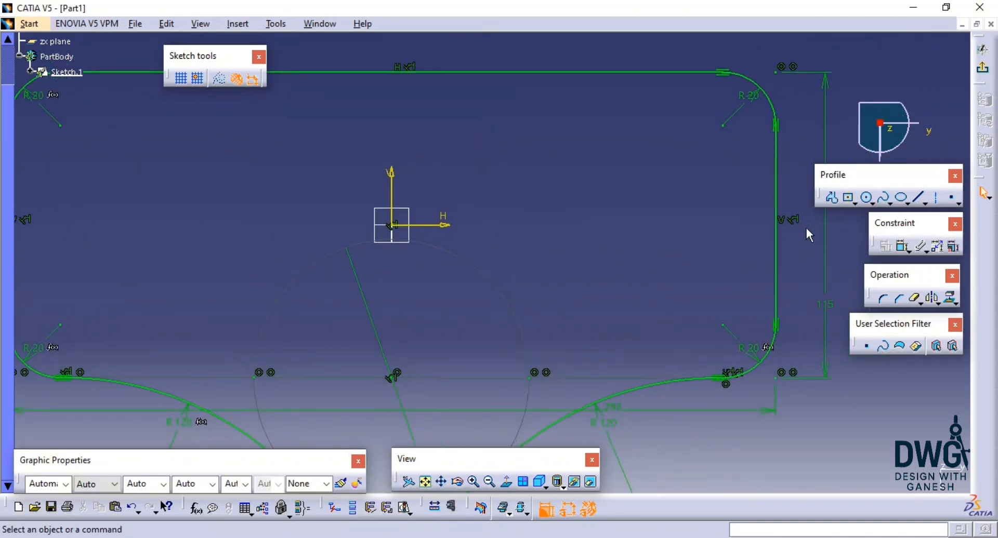
{"action": "left_click", "coordinate": [868, 199]}
{"action": "middle_click_drag", "start_coordinate": [712, 181], "coordinate": [722, 204]}
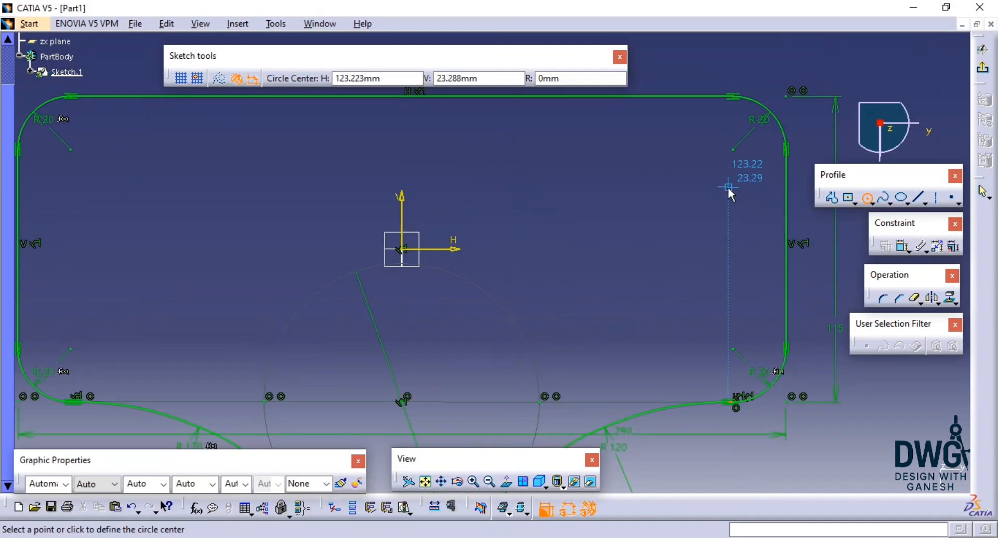
{"action": "left_click", "coordinate": [700, 208]}
{"action": "left_click", "coordinate": [721, 227]}
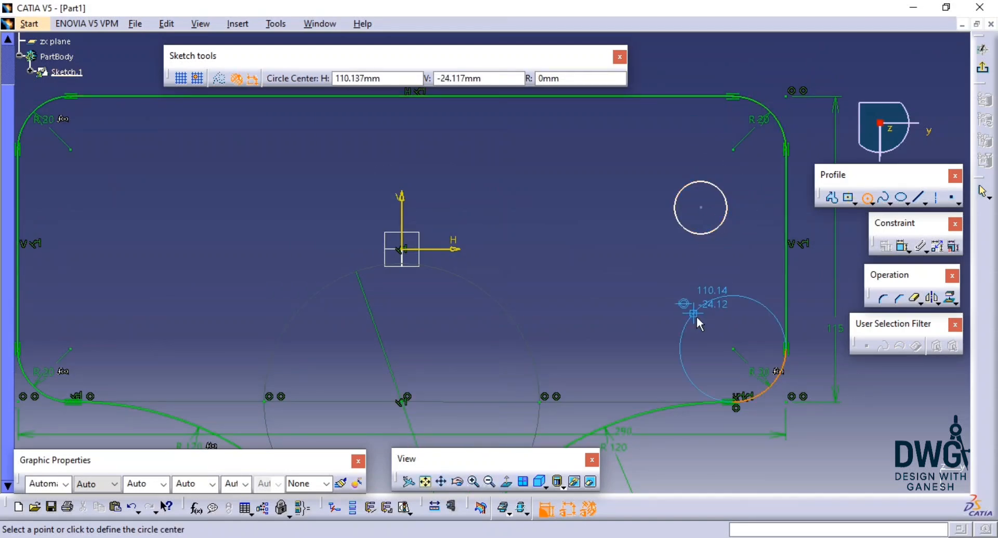
{"action": "left_click", "coordinate": [688, 301]}
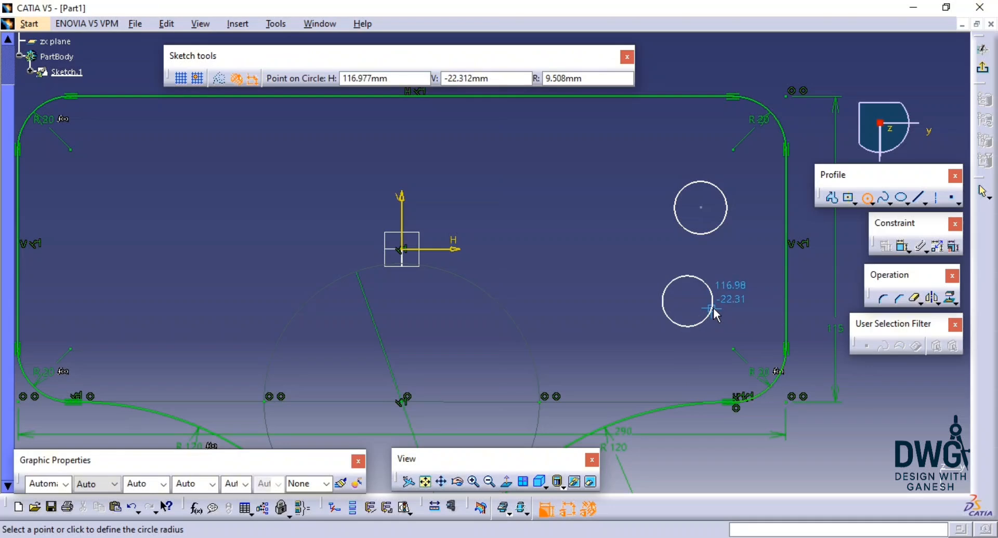
{"action": "left_click", "coordinate": [713, 309]}
Step: Sketch a third circle about 26 mm in diameter above and to the right of the origin
{"action": "left_click", "coordinate": [484, 171]}
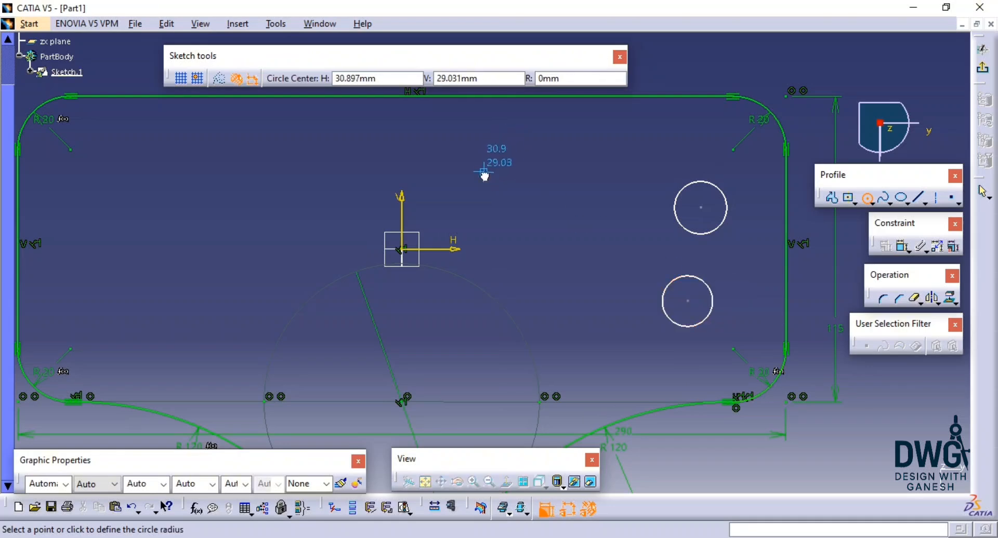
{"action": "left_click", "coordinate": [513, 191]}
{"action": "middle_click_drag", "start_coordinate": [552, 181], "coordinate": [563, 229]}
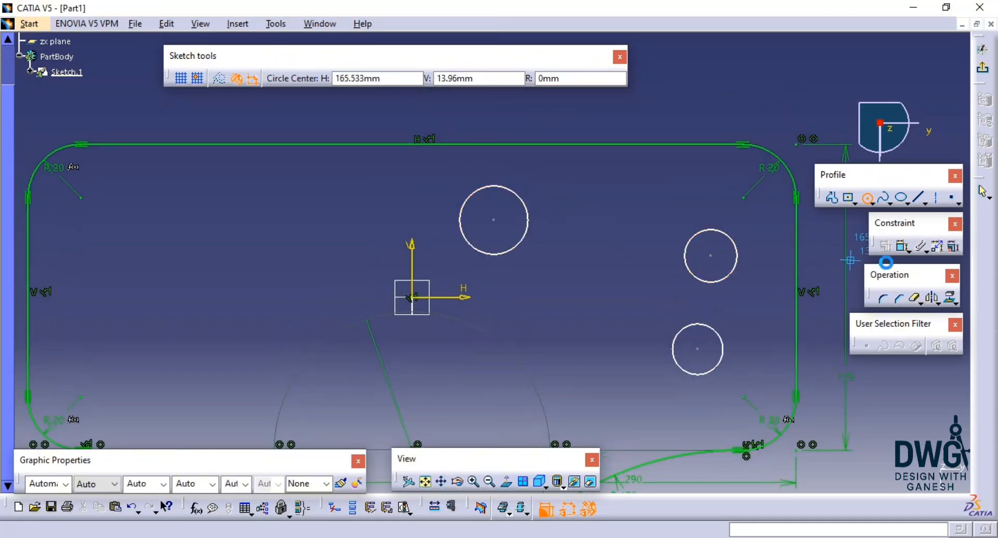
{"action": "key", "text": "Escape"}
Step: Constrain the diameters of the circle near the origin and the upper circle at the right end to 15 mm
{"action": "left_click", "coordinate": [904, 252]}
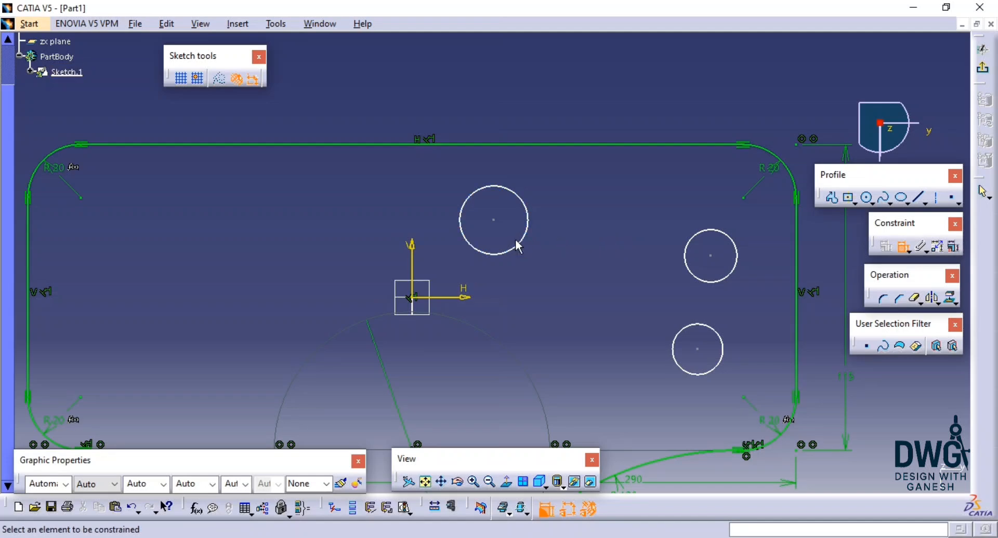
{"action": "left_click", "coordinate": [516, 249]}
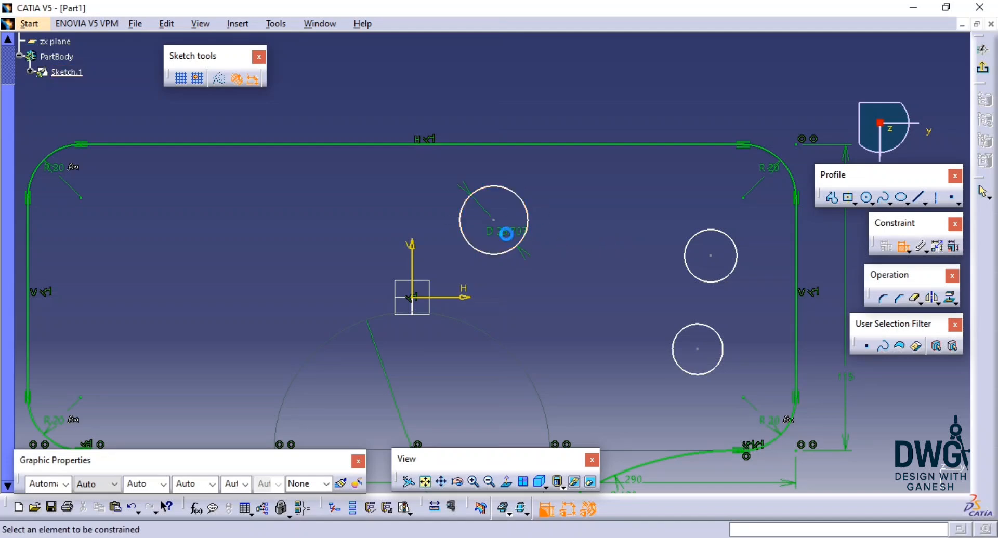
{"action": "left_click", "coordinate": [693, 275]}
{"action": "double_click", "coordinate": [694, 258]}
{"action": "type", "text": "15"}
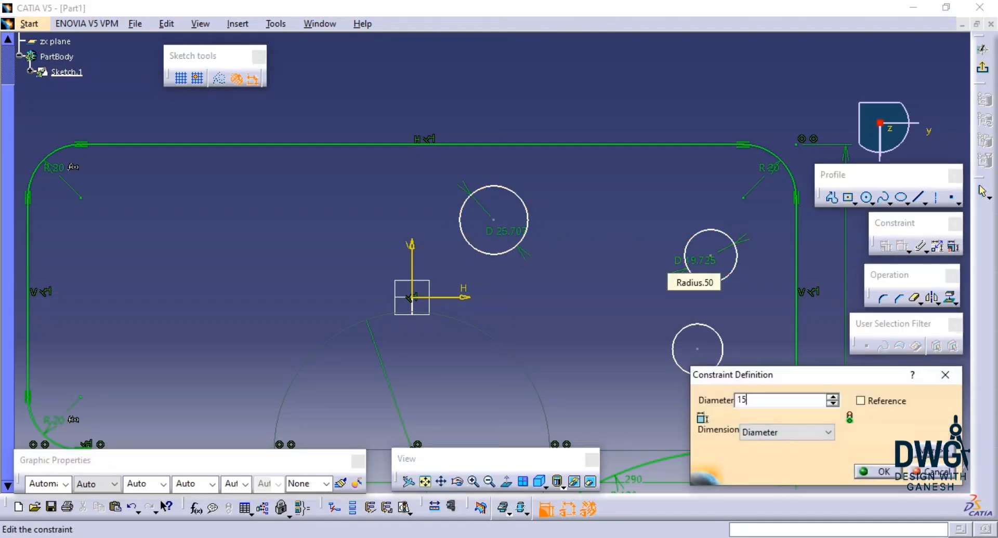
{"action": "key", "text": "Return"}
{"action": "double_click", "coordinate": [507, 230]}
{"action": "type", "text": "15"}
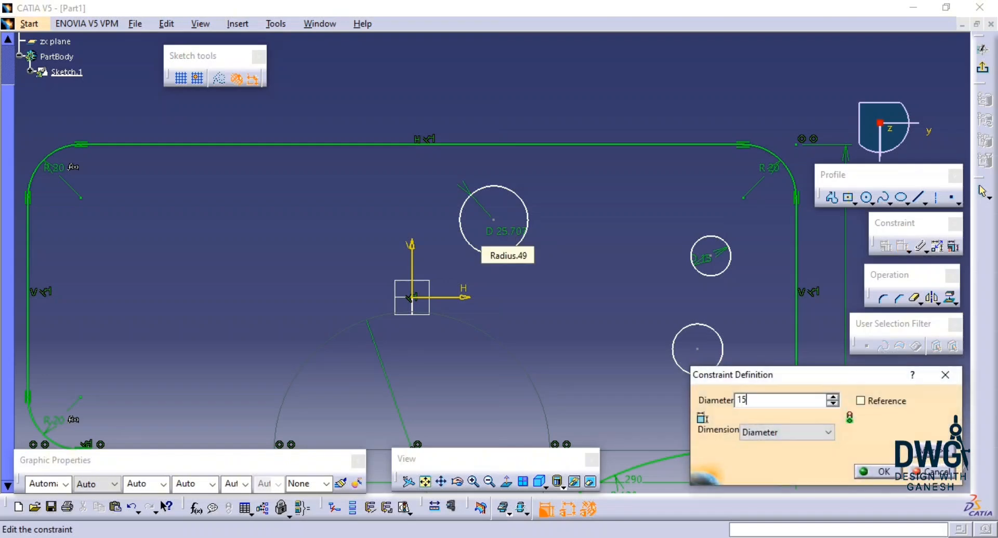
{"action": "key", "text": "Return"}
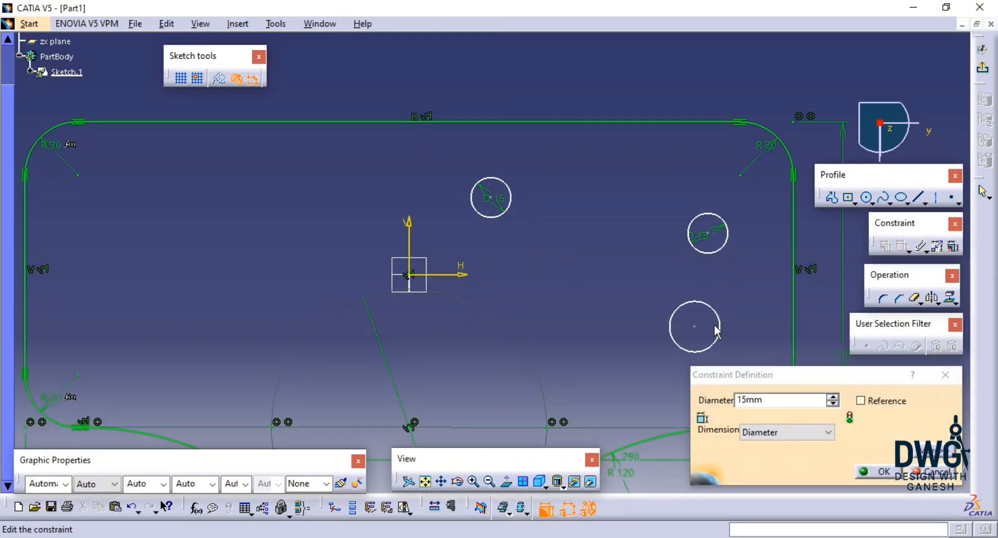
{"action": "left_click", "coordinate": [879, 471]}
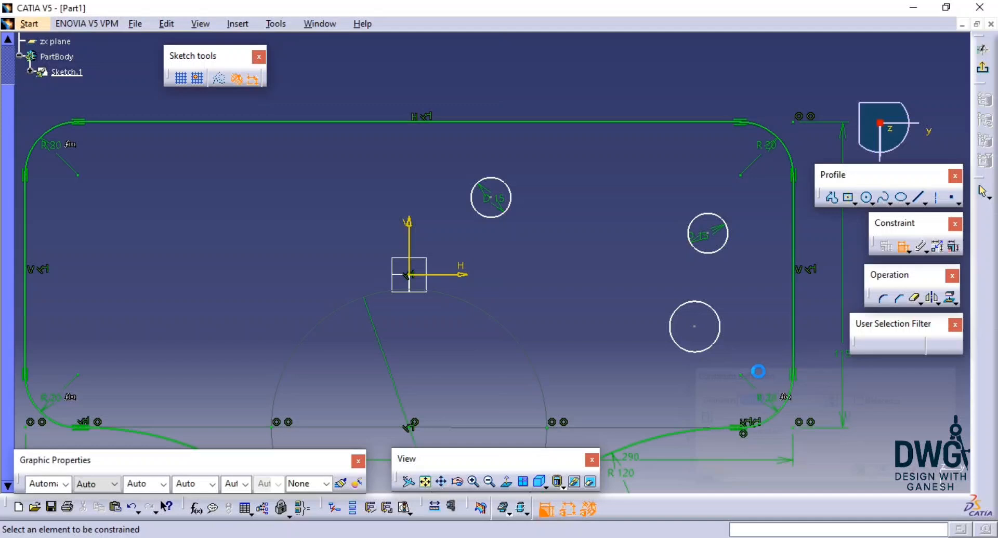
Step: Constrain the diameter of the lower circle at the profile's right end to 15 mm
{"action": "left_click", "coordinate": [719, 338]}
{"action": "left_click", "coordinate": [711, 330]}
{"action": "type", "text": "1"}
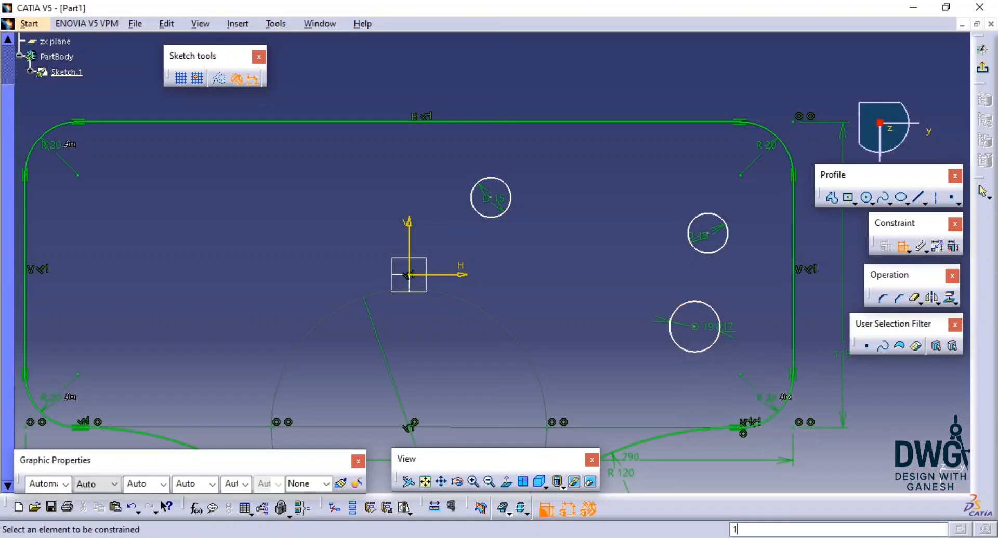
{"action": "type", "text": "5"}
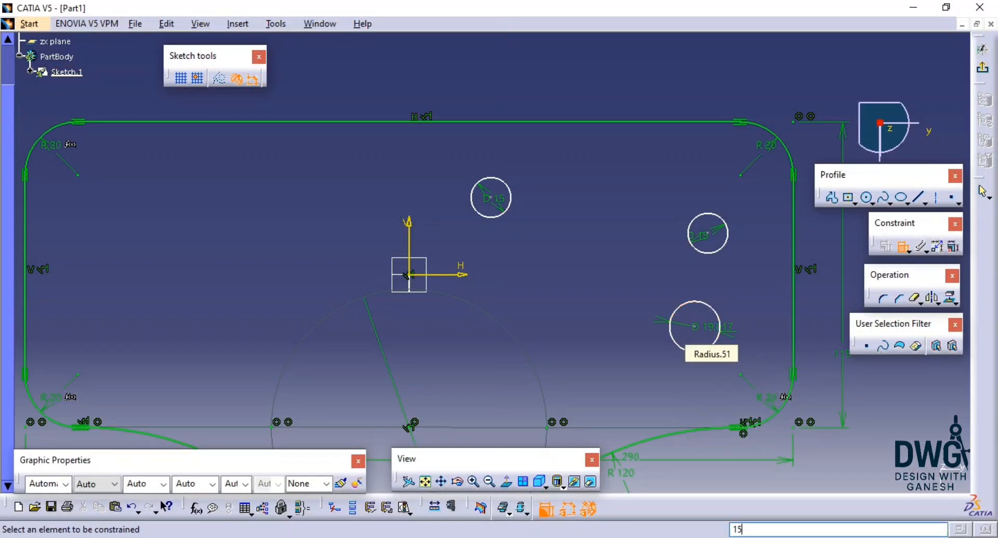
{"action": "double_click", "coordinate": [701, 330]}
{"action": "type", "text": "15"}
{"action": "key", "text": "Return"}
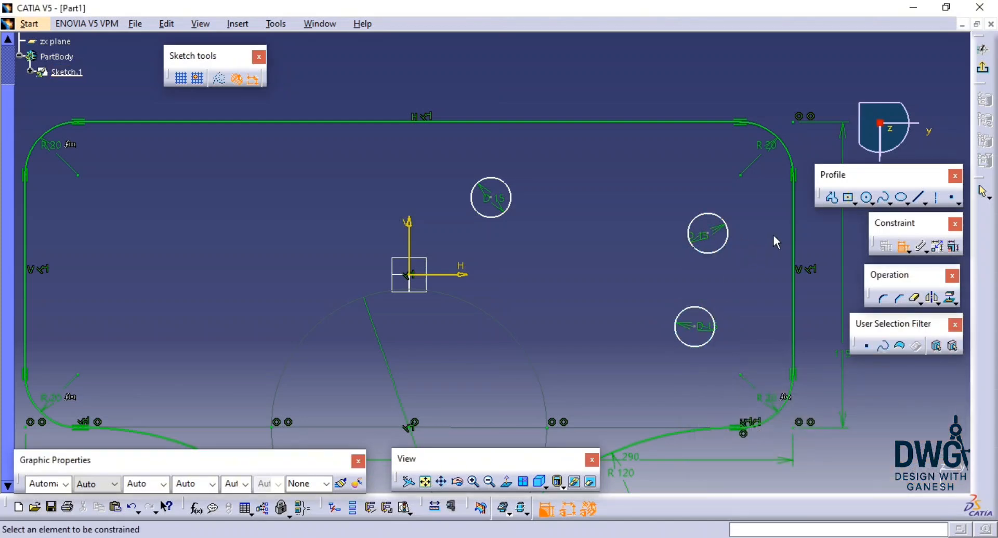
Step: Constrain the upper right circle's centre to 20 mm from the profile's right edge
{"action": "left_click", "coordinate": [794, 220]}
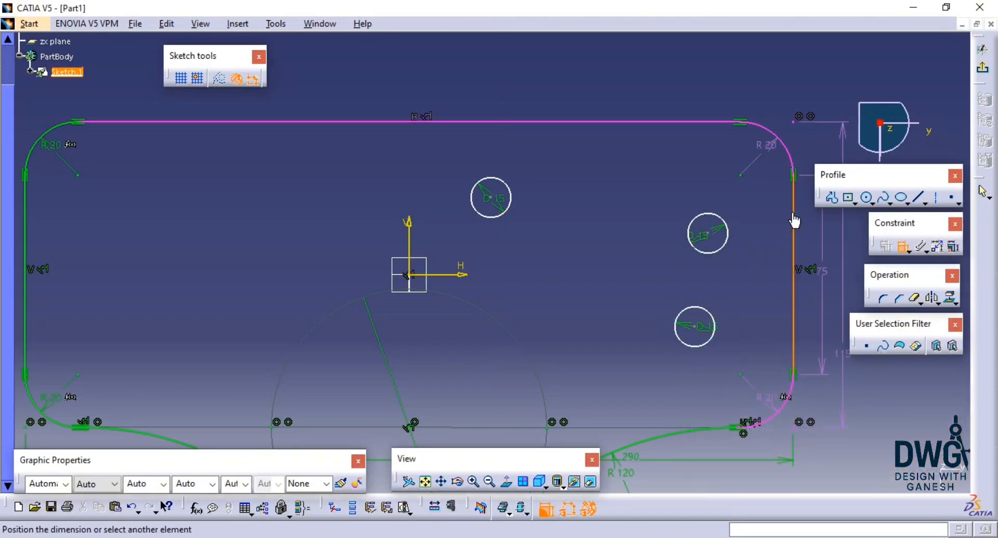
{"action": "left_click", "coordinate": [712, 235]}
{"action": "middle_click_drag", "start_coordinate": [745, 226], "coordinate": [746, 244]}
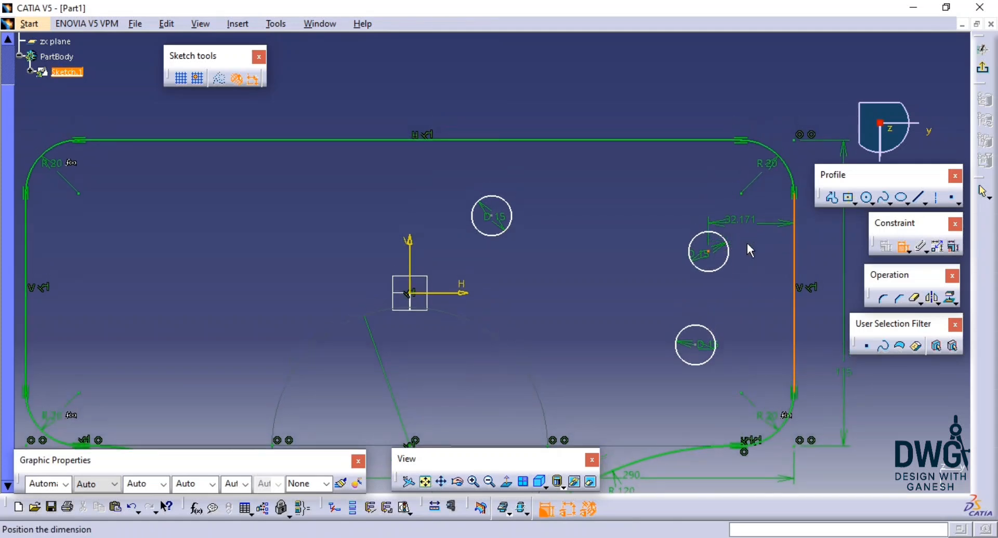
{"action": "left_click", "coordinate": [744, 294]}
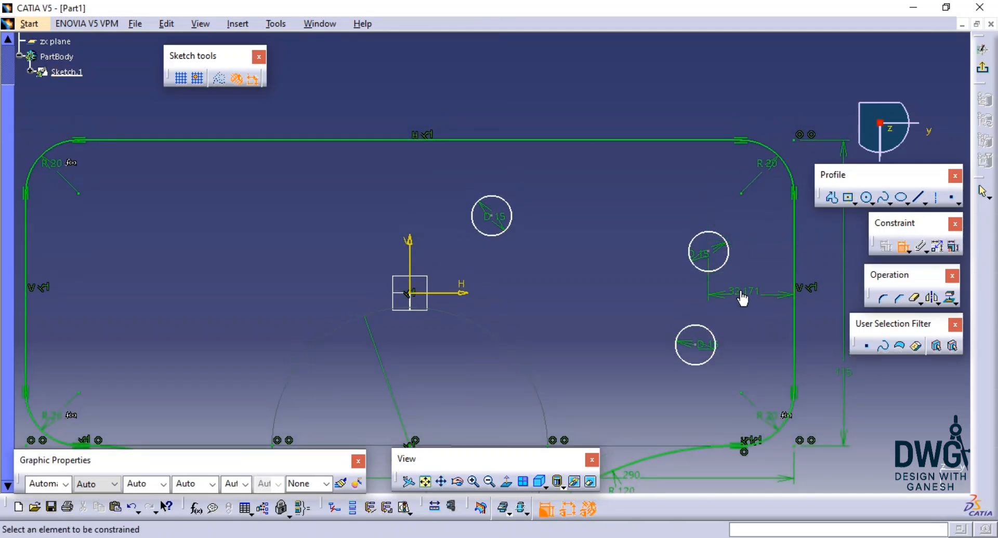
{"action": "double_click", "coordinate": [744, 294]}
{"action": "type", "text": "20mm"}
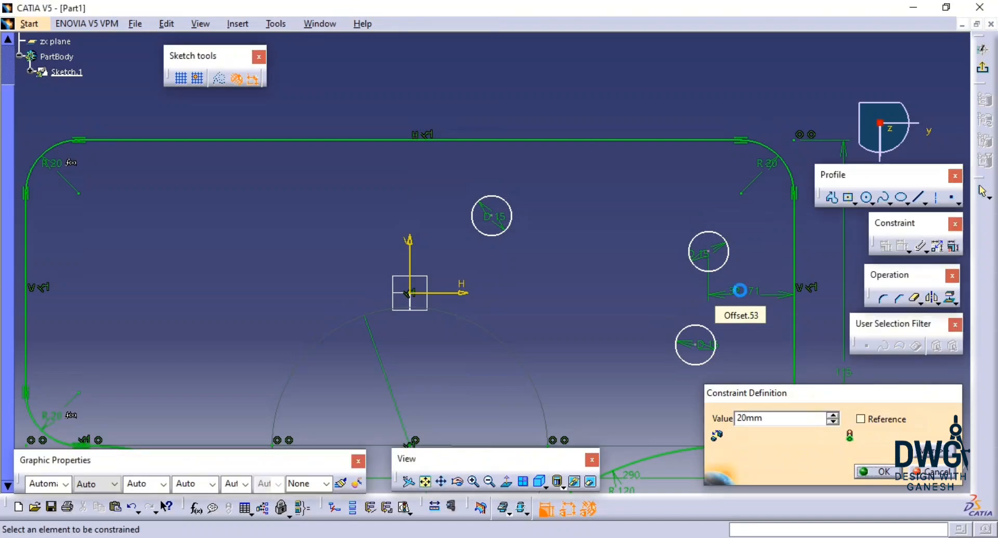
{"action": "key", "text": "Return"}
Step: Switch to Drawing1.jpg, examine the hole position dimensions in the top view, and return to the CATIA sketch
{"action": "key", "text": "alt+Tab"}
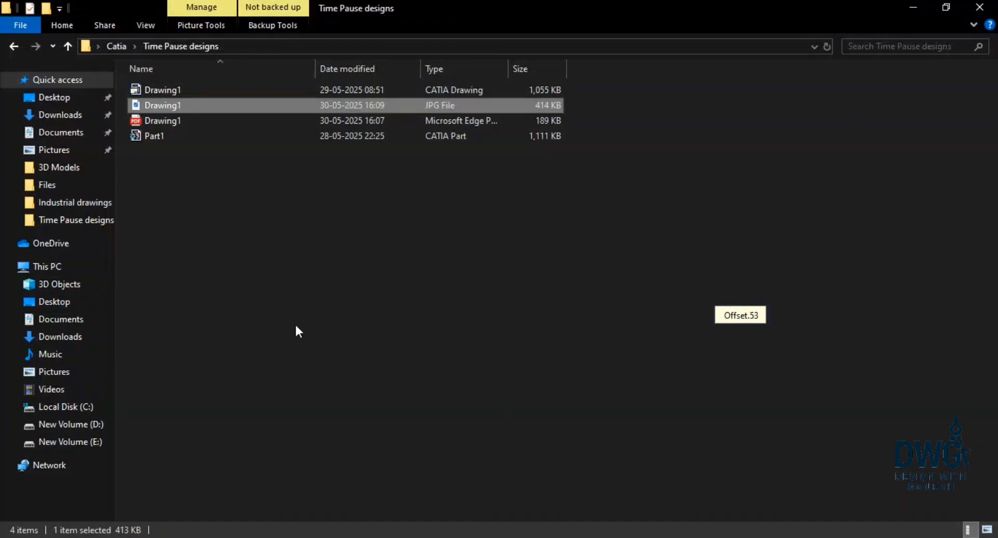
{"action": "key", "text": "alt+Tab"}
{"action": "key", "text": "alt+Tab"}
{"action": "key", "text": "alt+Tab"}
{"action": "key", "text": "alt+Tab"}
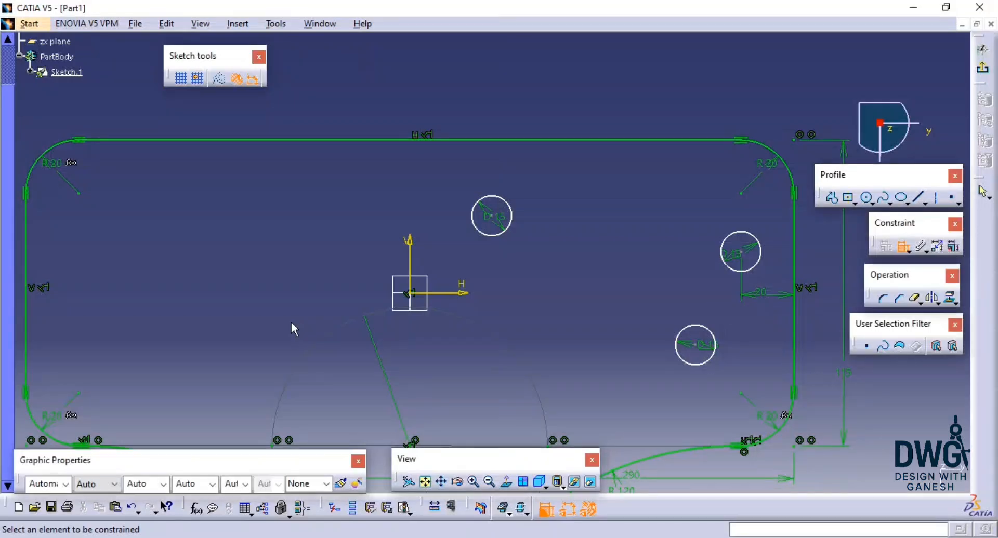
{"action": "key", "text": "alt+Tab"}
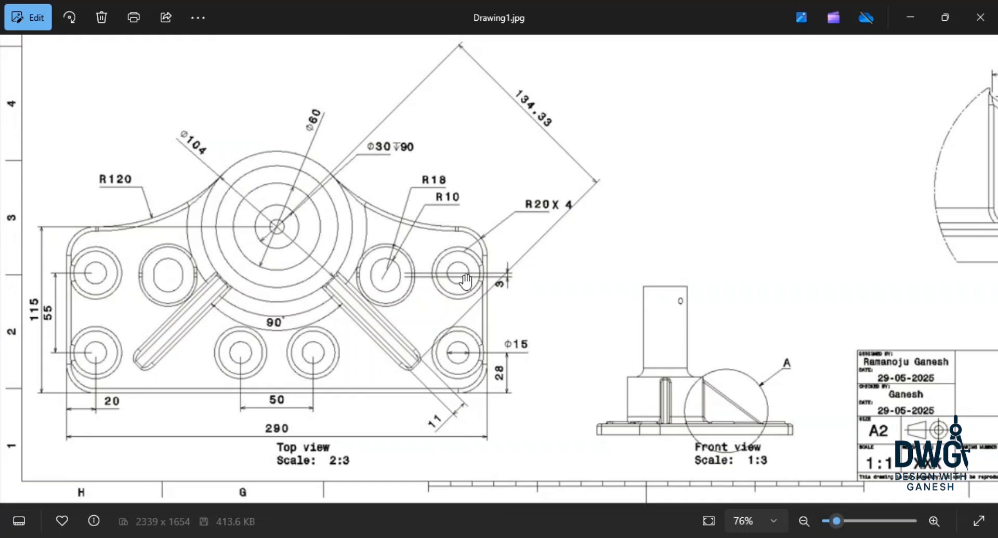
{"action": "key", "text": "alt+Tab"}
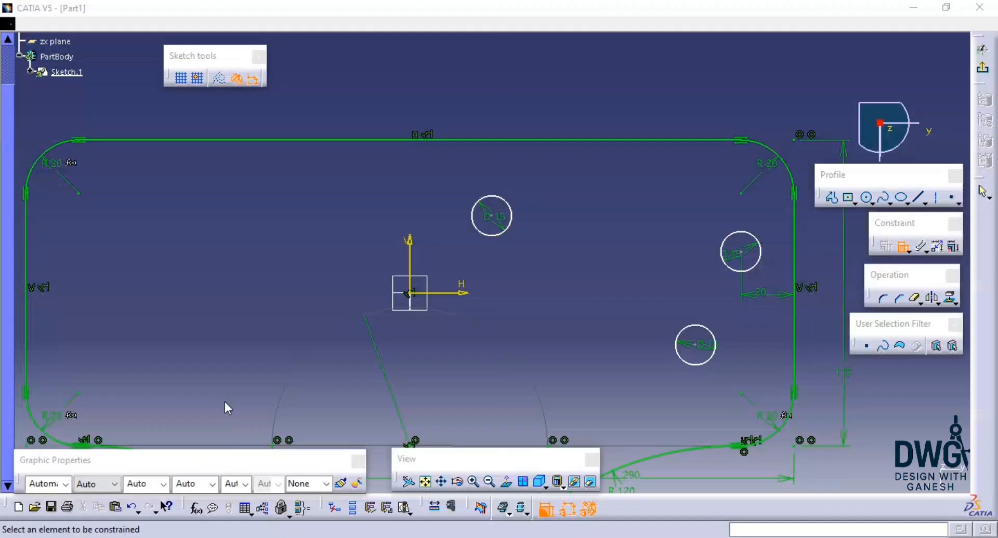
Step: Constrain the upper right circle's centre to 28 mm from the profile's upper edge
{"action": "left_click", "coordinate": [743, 259]}
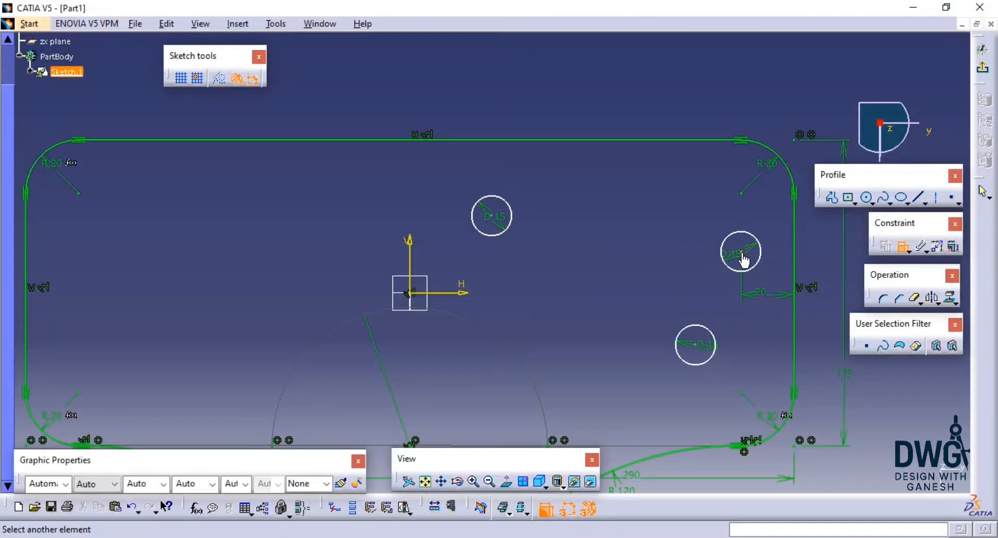
{"action": "left_click", "coordinate": [680, 141]}
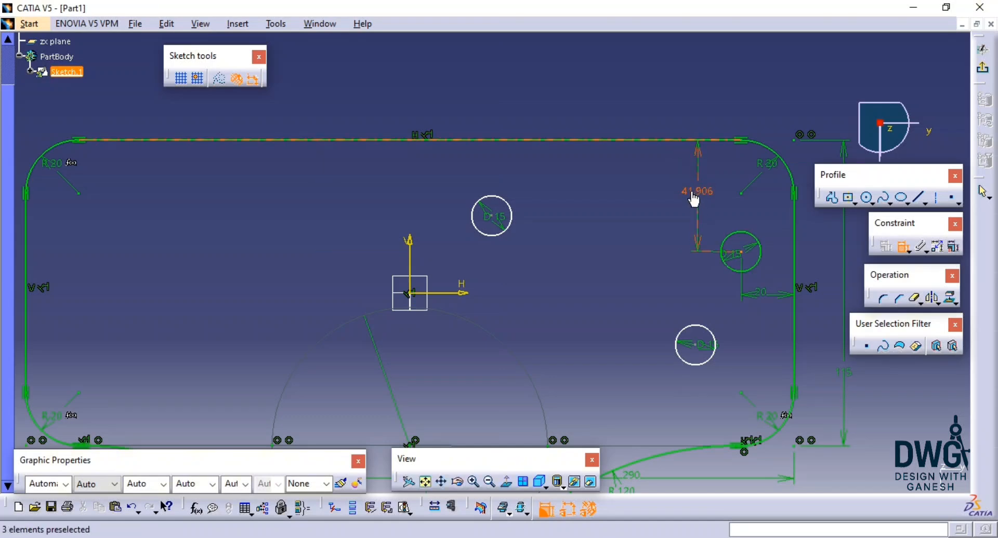
{"action": "double_click", "coordinate": [693, 199]}
{"action": "type", "text": "28"}
{"action": "key", "text": "Return"}
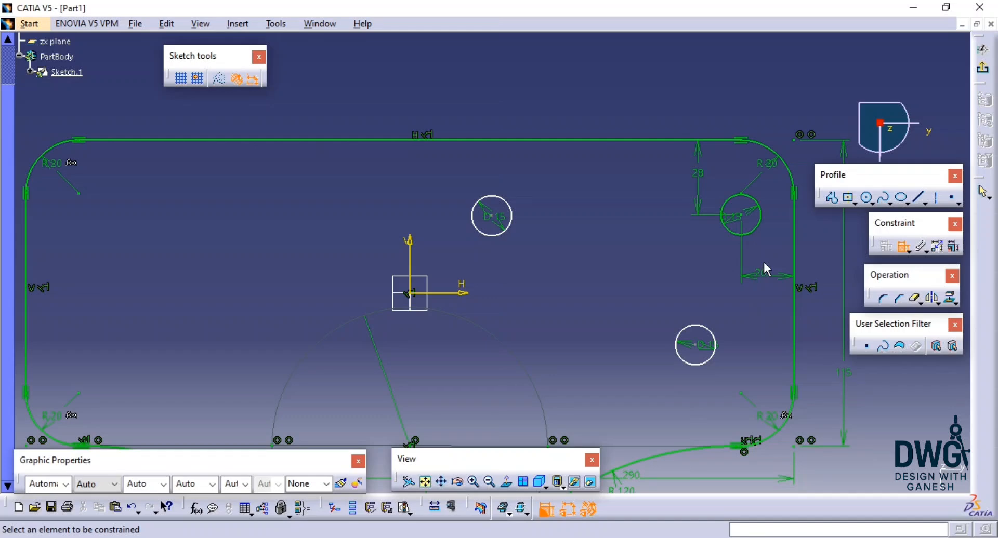
{"action": "key", "text": "Escape"}
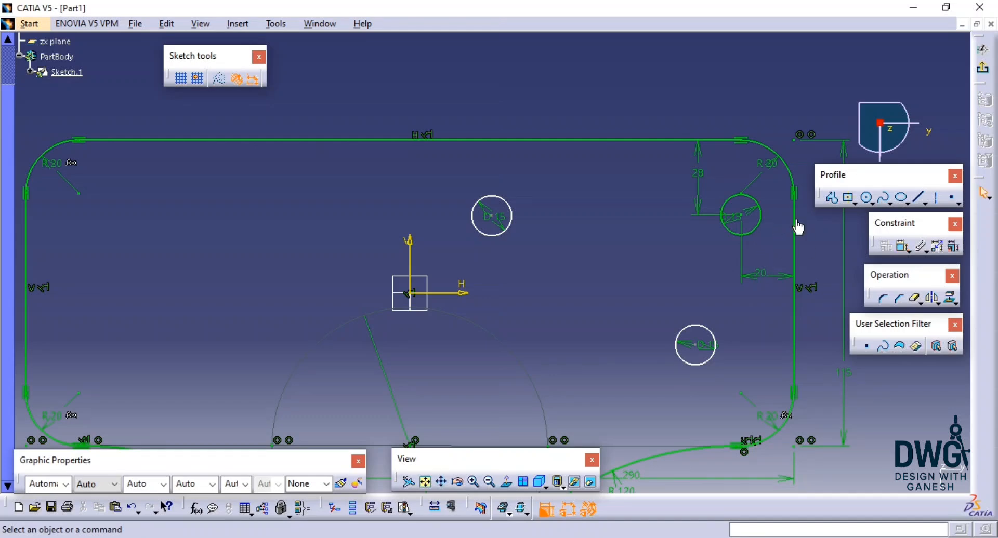
Step: Draw two construction axes from the upper right circle's centre: a horizontal one about 142 mm long leftward and a vertical one about 74 mm long downward
{"action": "left_click", "coordinate": [934, 197]}
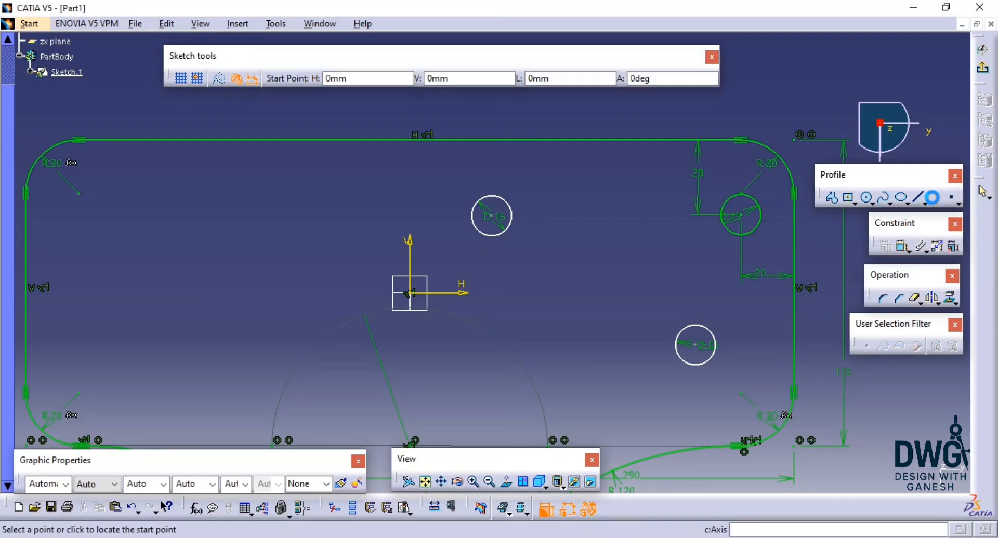
{"action": "left_click", "coordinate": [740, 215]}
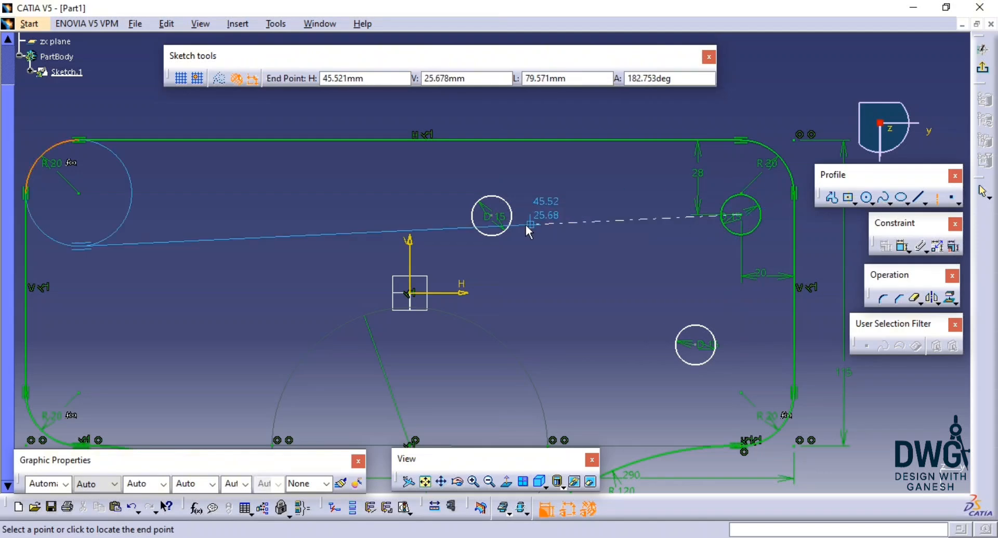
{"action": "left_click", "coordinate": [363, 215]}
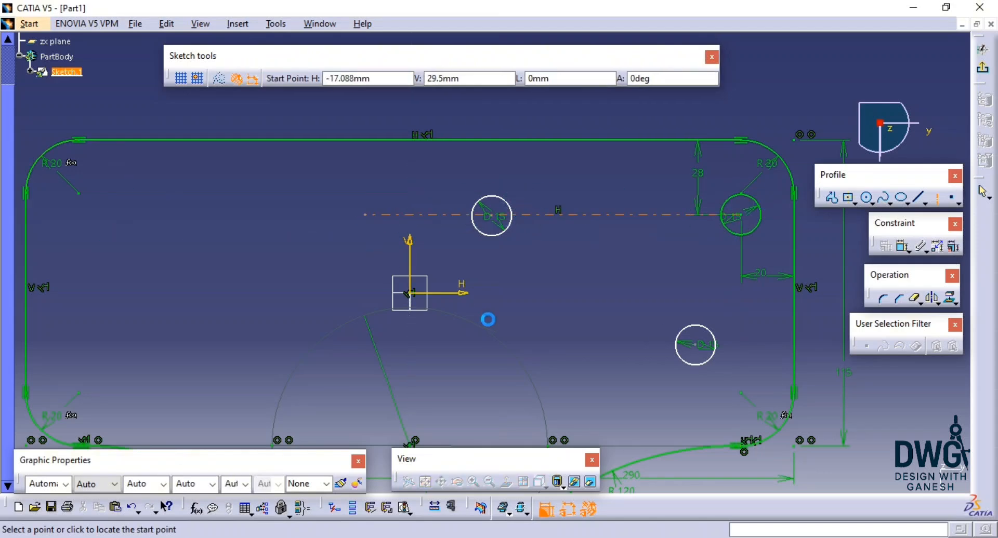
{"action": "left_click", "coordinate": [741, 216]}
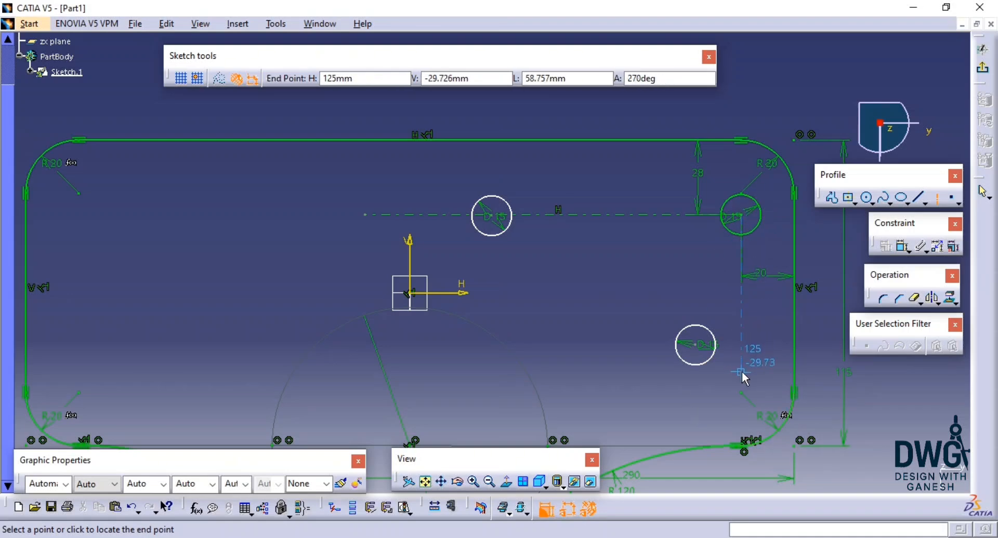
{"action": "left_click", "coordinate": [740, 410]}
{"action": "key", "text": "Escape"}
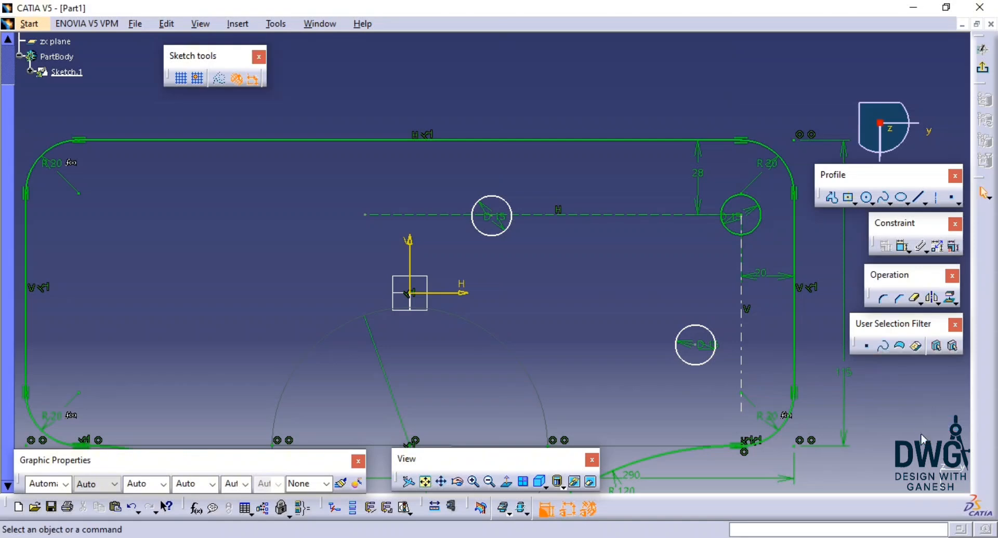
Step: Constrain the lower right circle's centre to be coincident with the vertical construction axis
{"action": "middle_click_drag", "start_coordinate": [848, 393], "coordinate": [828, 353]}
{"action": "left_click", "coordinate": [902, 247]}
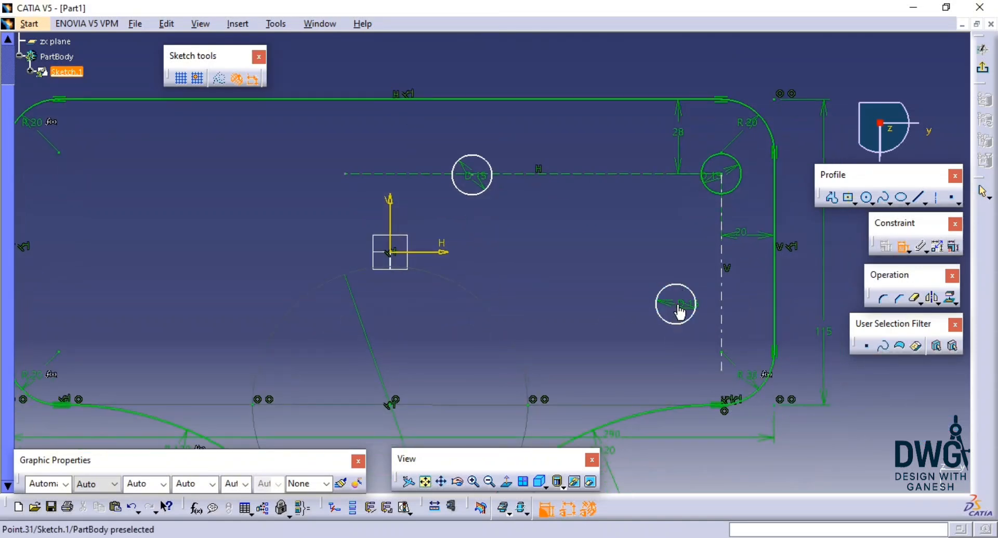
{"action": "left_click", "coordinate": [677, 310]}
{"action": "left_click", "coordinate": [720, 287]}
{"action": "right_click", "coordinate": [662, 263]}
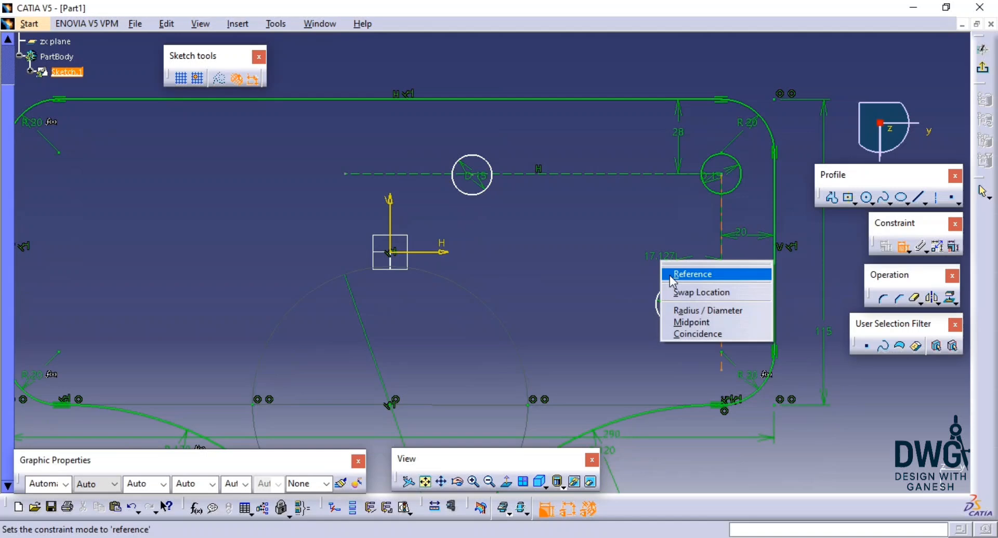
{"action": "left_click", "coordinate": [724, 336]}
Step: Constrain the upper middle circle's centre to be coincident with the horizontal construction axis
{"action": "left_click", "coordinate": [474, 182]}
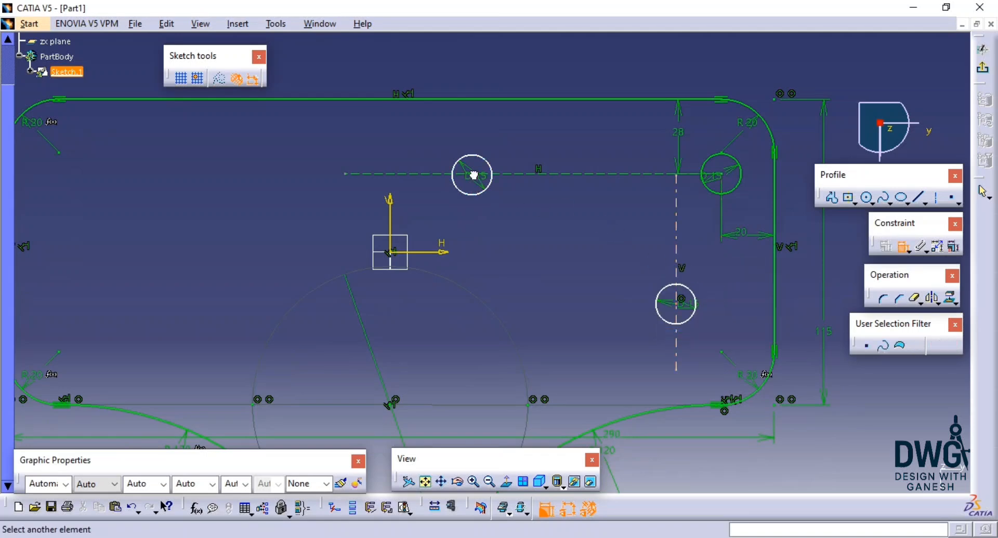
{"action": "left_click", "coordinate": [510, 173]}
{"action": "right_click", "coordinate": [510, 173]}
{"action": "left_click", "coordinate": [547, 225]}
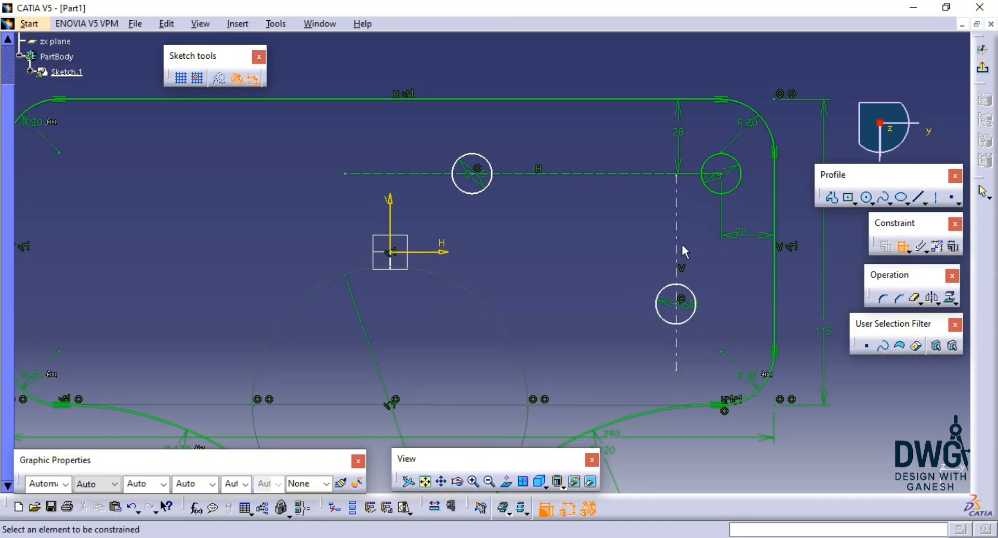
Step: Constrain the vertical construction axis to be coincident with the upper right circle's centre
{"action": "left_click", "coordinate": [679, 262]}
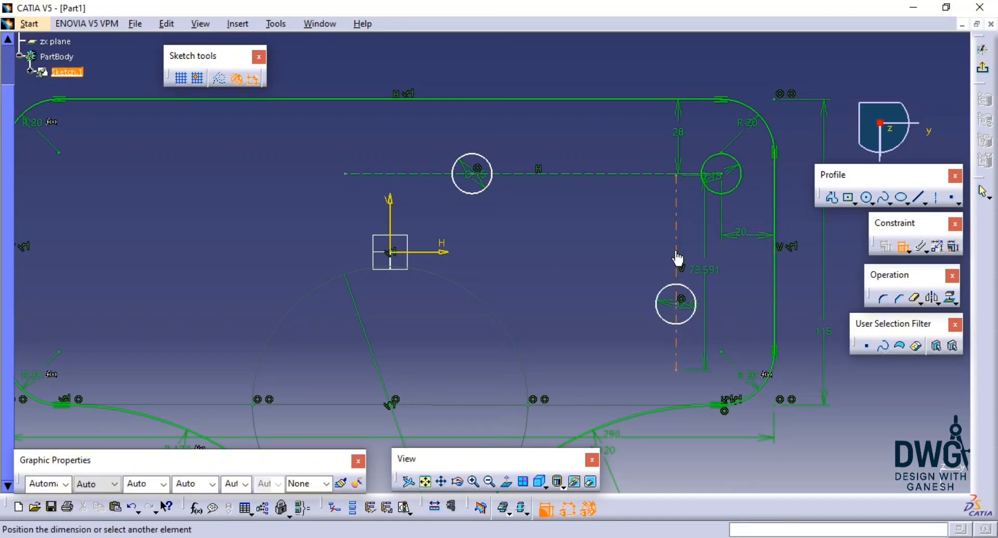
{"action": "left_click", "coordinate": [728, 174]}
{"action": "right_click", "coordinate": [591, 209]}
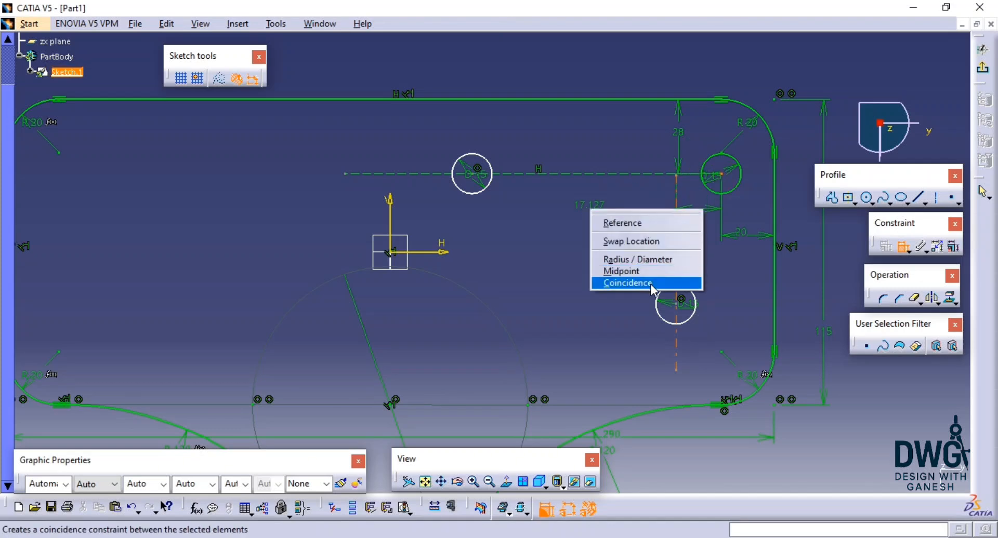
{"action": "left_click", "coordinate": [652, 282]}
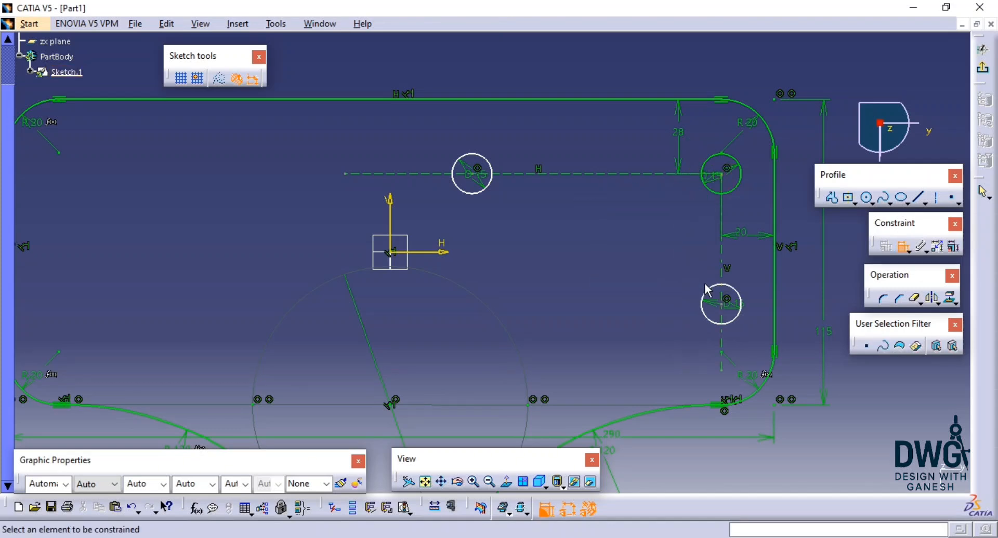
Step: Constrain the vertical distance between the centres of the two right-hand circles to 55 mm
{"action": "left_click", "coordinate": [724, 313]}
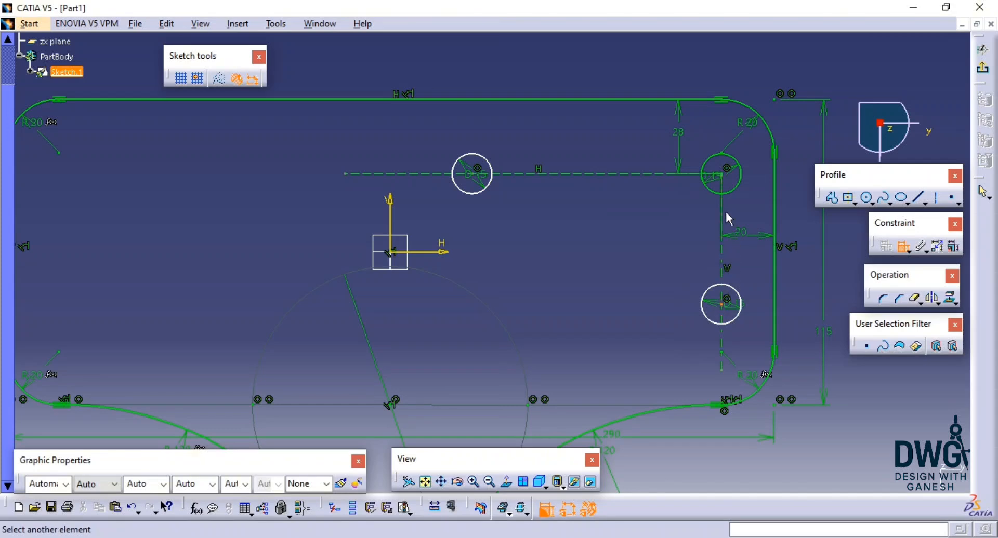
{"action": "left_click", "coordinate": [726, 172]}
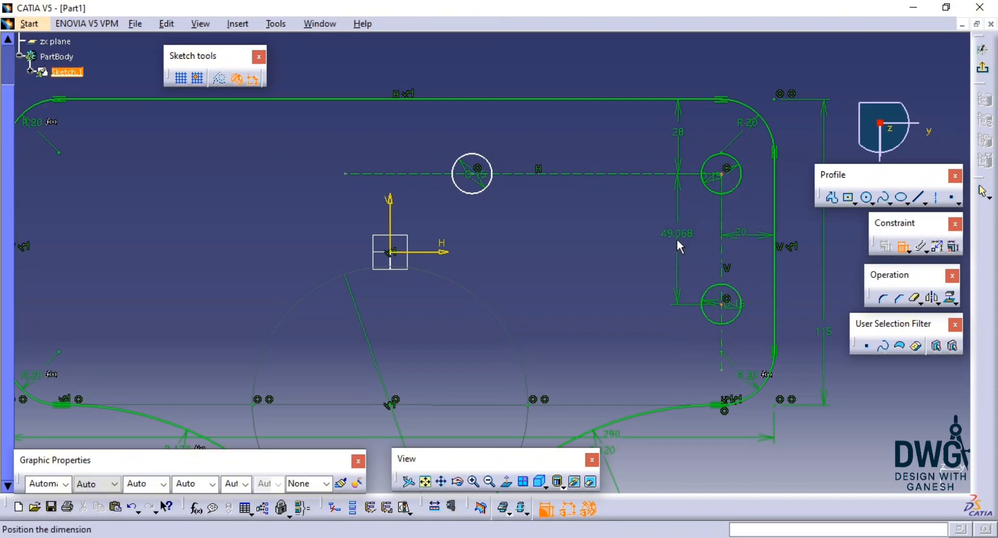
{"action": "left_click", "coordinate": [677, 239]}
{"action": "double_click", "coordinate": [670, 236]}
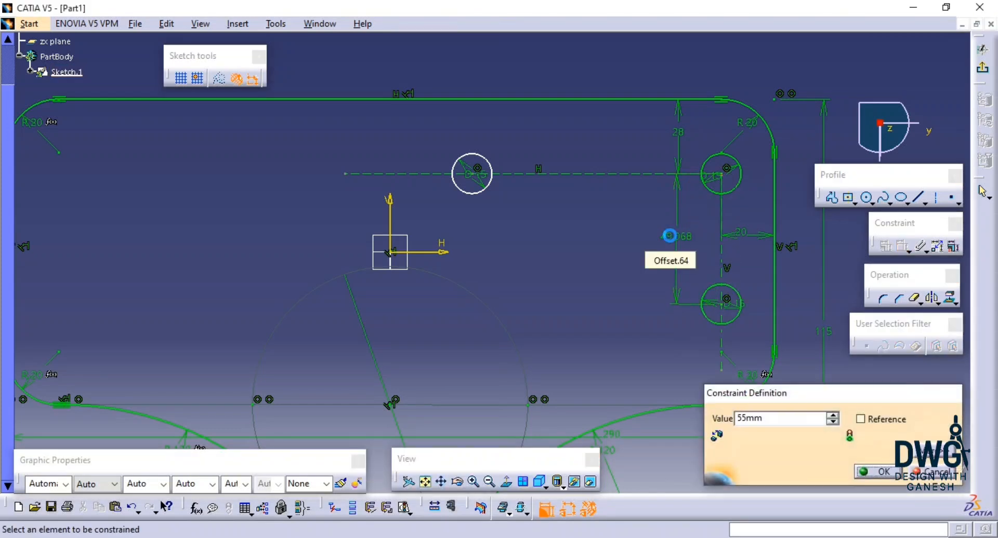
{"action": "key", "text": "Return"}
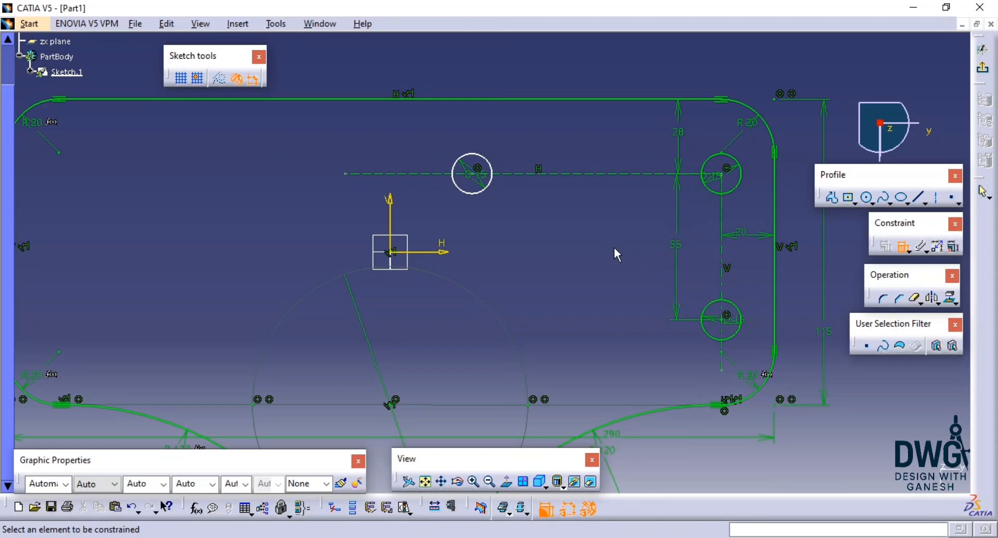
Step: Constrain the upper middle circle's centre to 25 mm from the sketch's vertical axis
{"action": "left_click", "coordinate": [390, 209]}
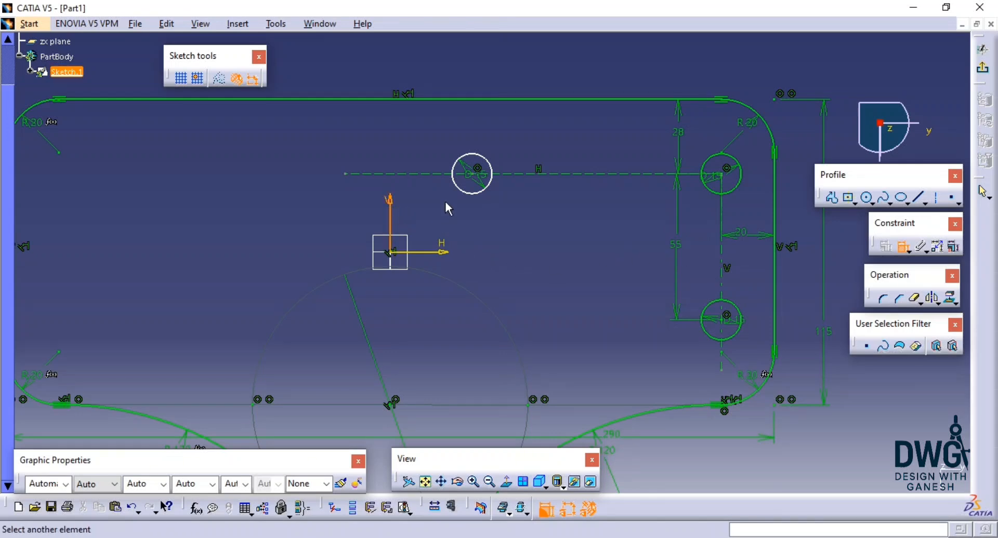
{"action": "left_click", "coordinate": [477, 174]}
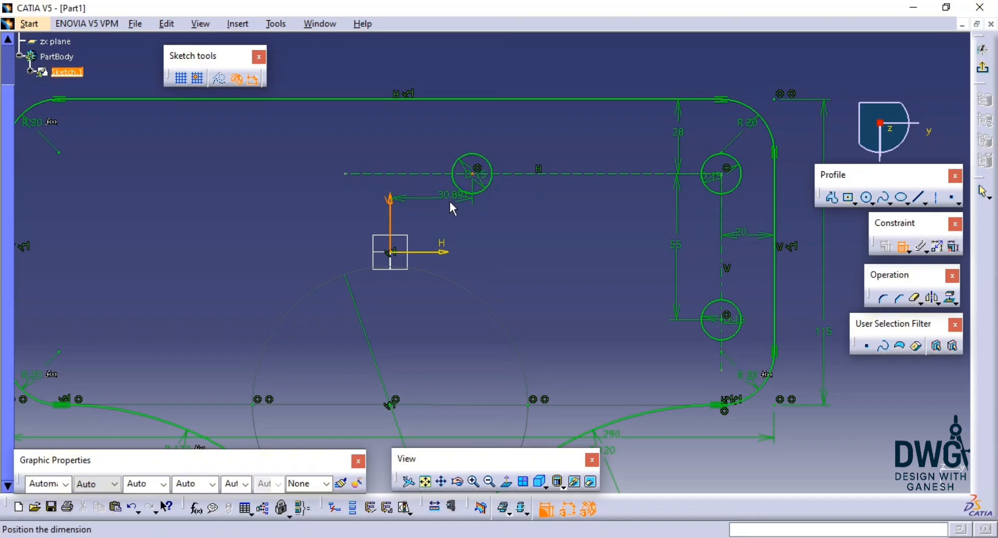
{"action": "left_click", "coordinate": [447, 209]}
{"action": "double_click", "coordinate": [441, 201]}
{"action": "type", "text": "25"}
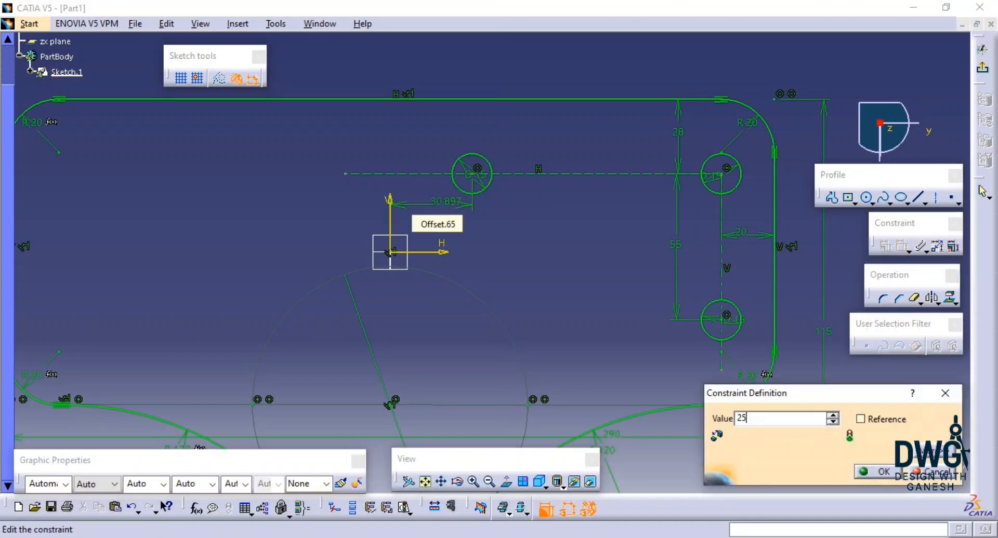
{"action": "key", "text": "Return"}
{"action": "mouse_move", "coordinate": [530, 281]}
{"action": "middle_mouse_down"}
{"action": "mouse_move", "coordinate": [521, 236]}
{"action": "mouse_move", "coordinate": [535, 263]}
{"action": "middle_mouse_up"}
{"action": "middle_click_drag", "start_coordinate": [541, 296], "coordinate": [595, 263]}
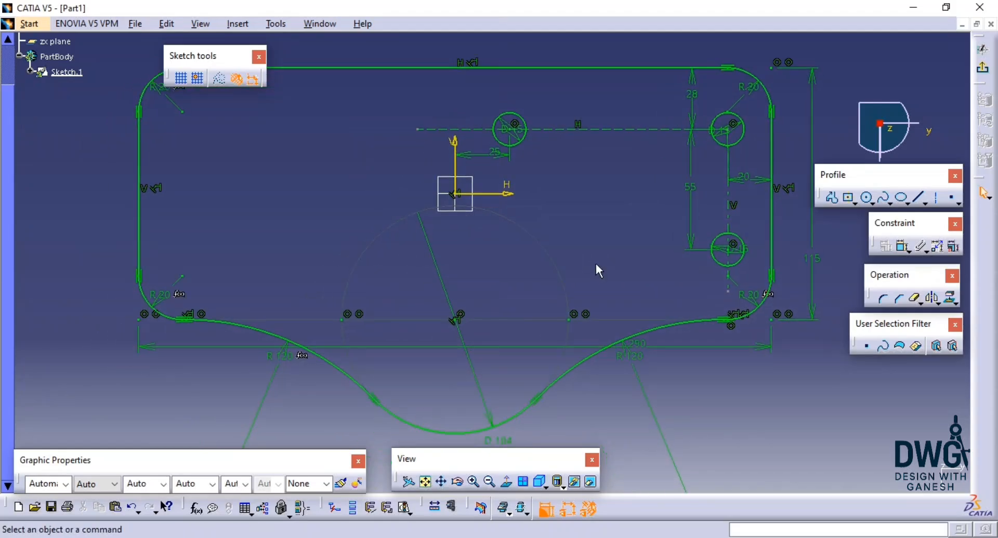
Step: Switch to Drawing1.jpg, examine the hole pattern in the top view, and return to the CATIA sketch
{"action": "key", "text": "alt+Tab"}
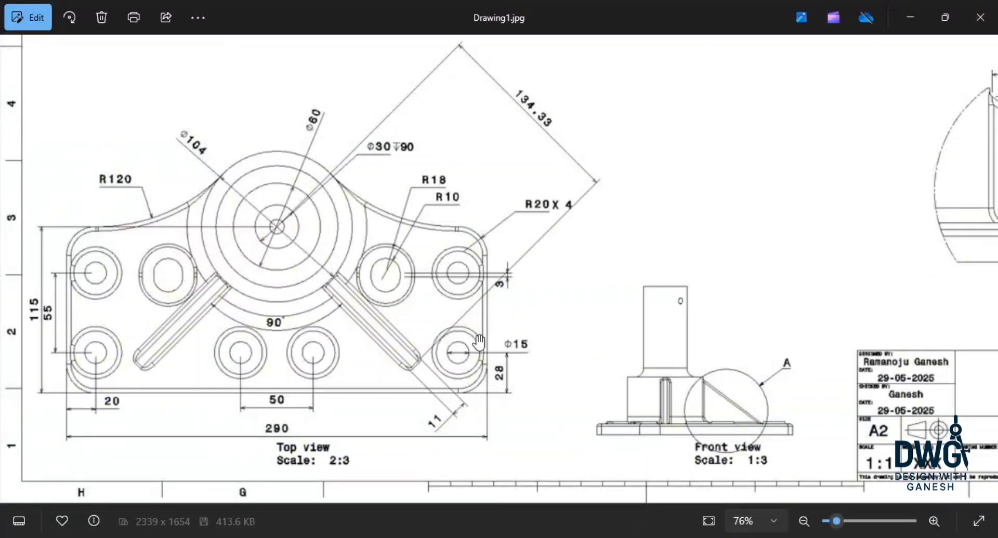
{"action": "key", "text": "alt+Tab"}
{"action": "middle_click_drag", "start_coordinate": [701, 222], "coordinate": [692, 227]}
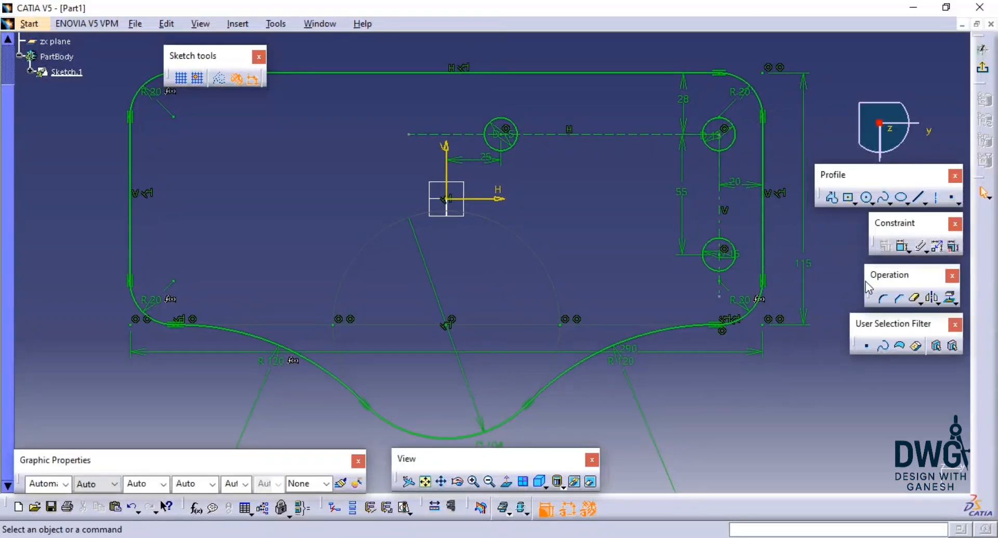
Step: Mirror the three 15 mm circles about the sketch's vertical axis
{"action": "left_click", "coordinate": [519, 150]}
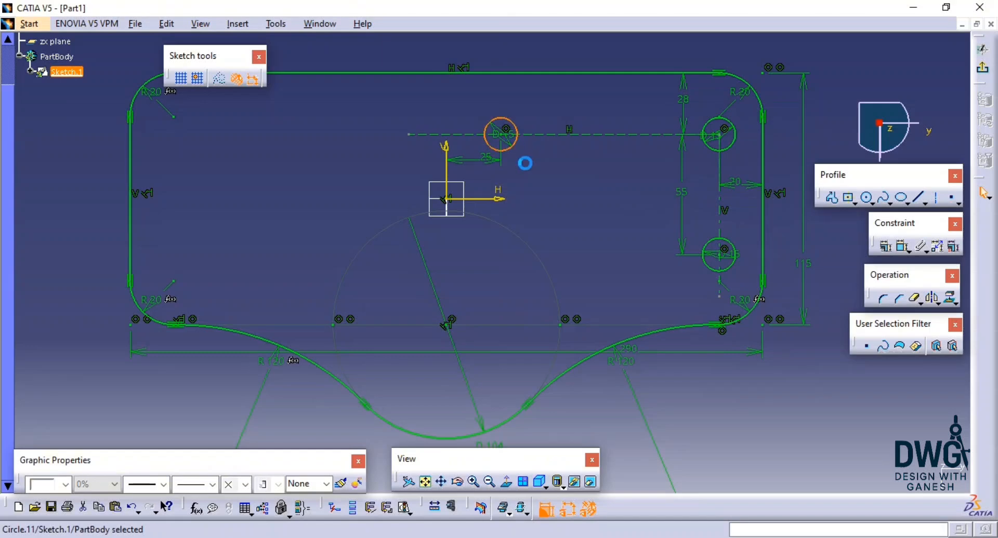
{"action": "left_click", "coordinate": [714, 151], "text": "ctrl"}
{"action": "left_click", "coordinate": [707, 264], "text": "ctrl"}
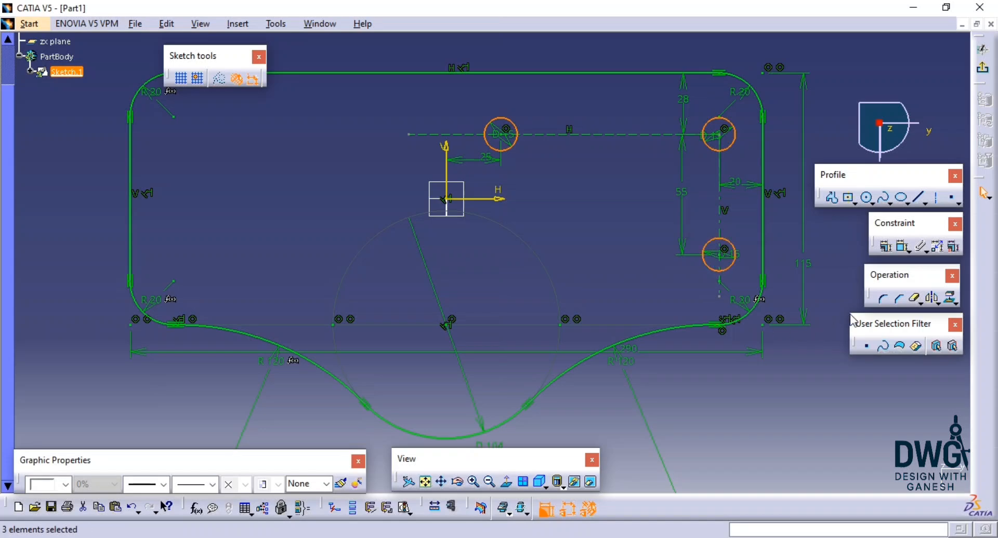
{"action": "left_click", "coordinate": [932, 298]}
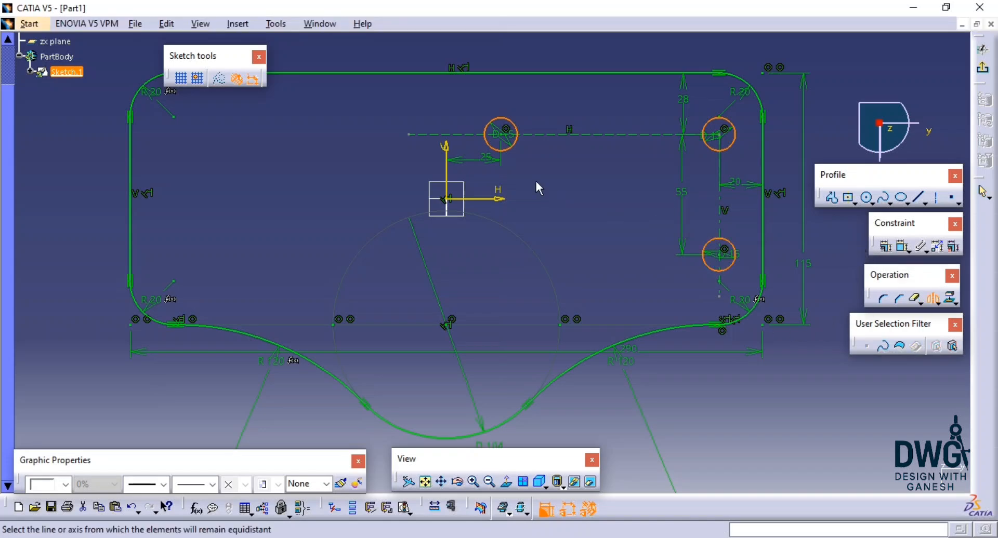
{"action": "left_click", "coordinate": [447, 174]}
{"action": "mouse_move", "coordinate": [563, 289]}
{"action": "middle_mouse_down"}
{"action": "mouse_move", "coordinate": [555, 285]}
{"action": "mouse_move", "coordinate": [563, 269]}
{"action": "mouse_move", "coordinate": [568, 276]}
{"action": "middle_mouse_up"}
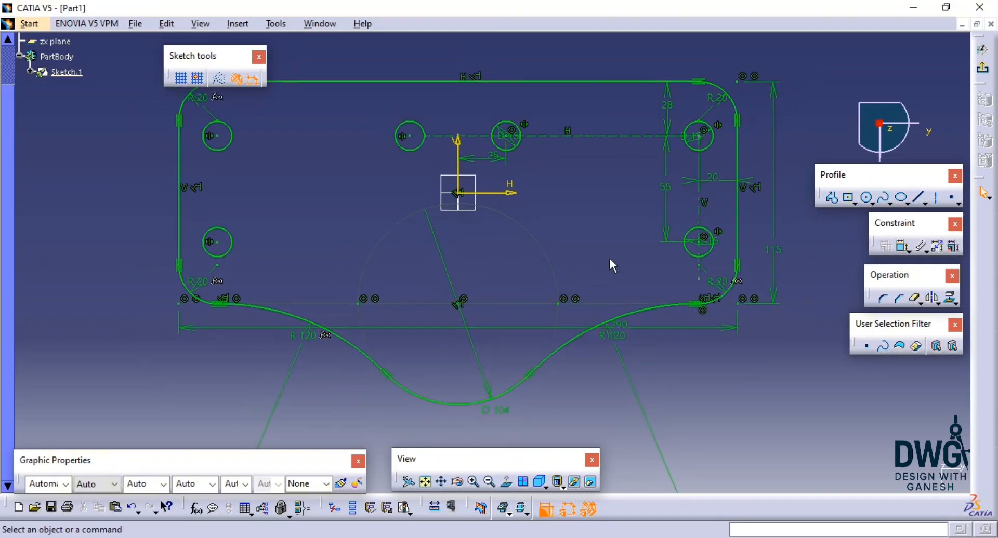
Step: Sketch a vertical elongated hole right of the origin, with centres about 21 mm apart and a radius of about 11 mm
{"action": "key", "text": "alt+Tab"}
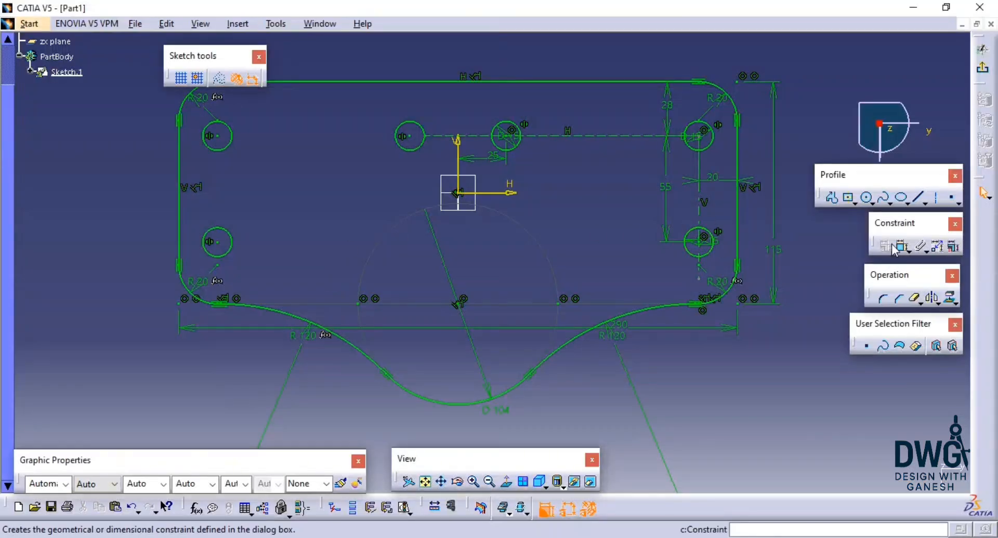
{"action": "left_click", "coordinate": [853, 202]}
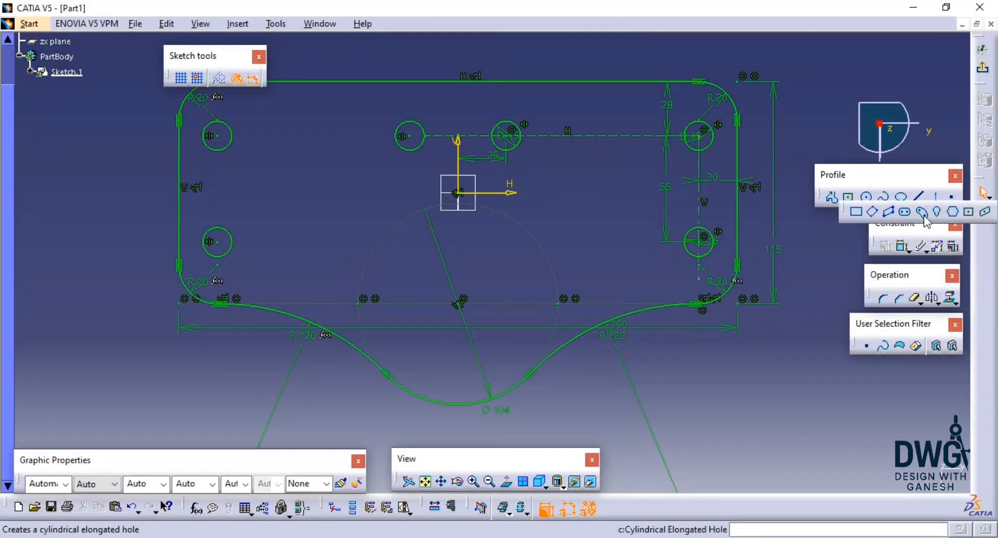
{"action": "left_click", "coordinate": [905, 211]}
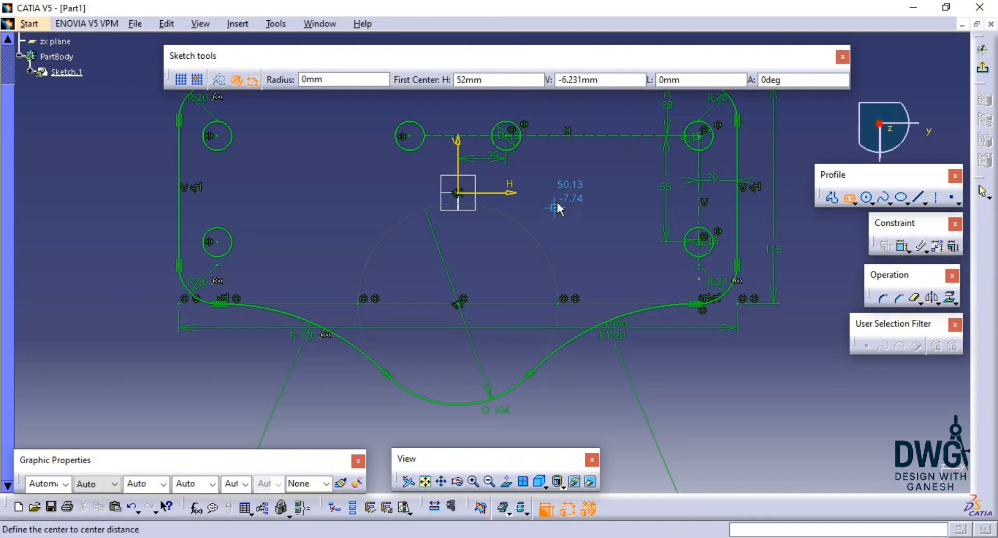
{"action": "left_click", "coordinate": [569, 205]}
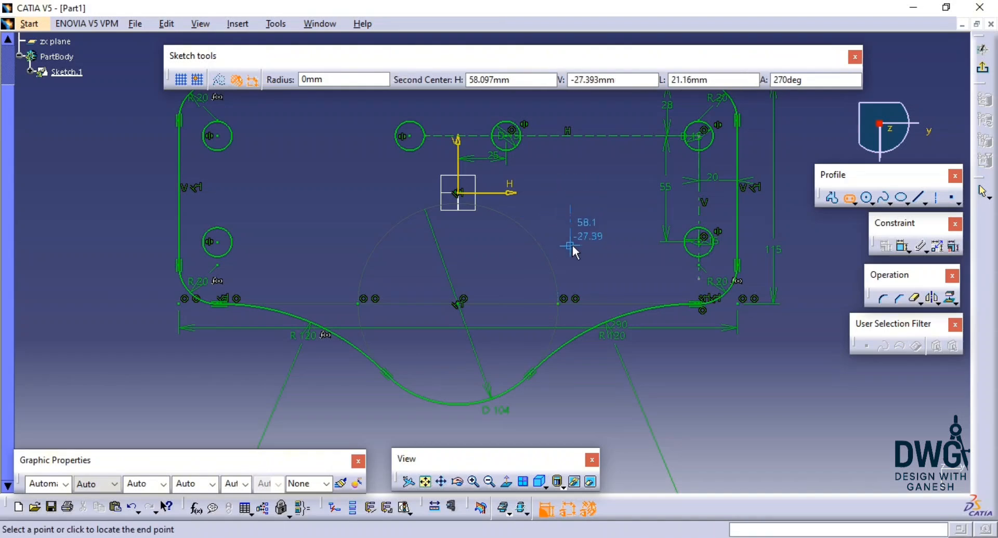
{"action": "left_click", "coordinate": [571, 247]}
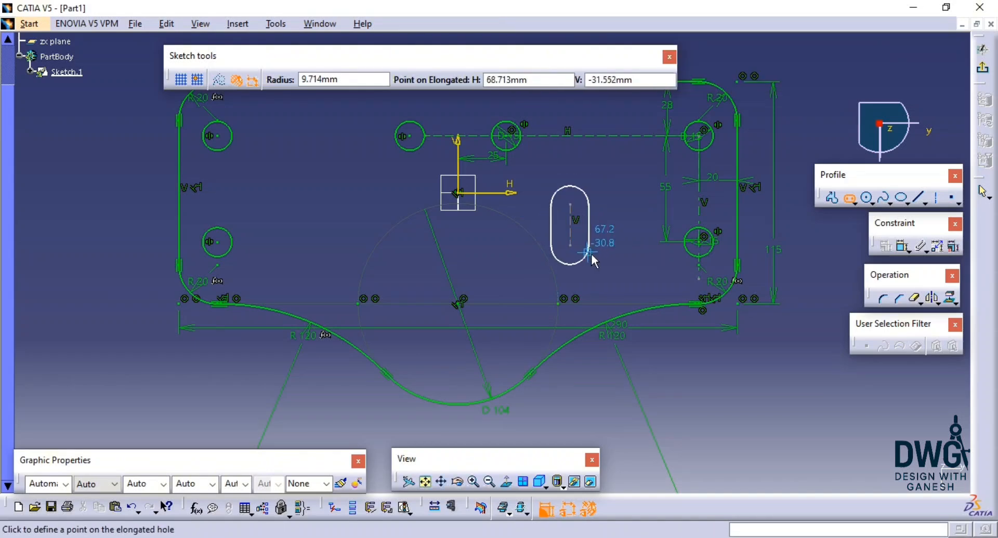
{"action": "left_click", "coordinate": [591, 254]}
{"action": "left_click", "coordinate": [799, 270]}
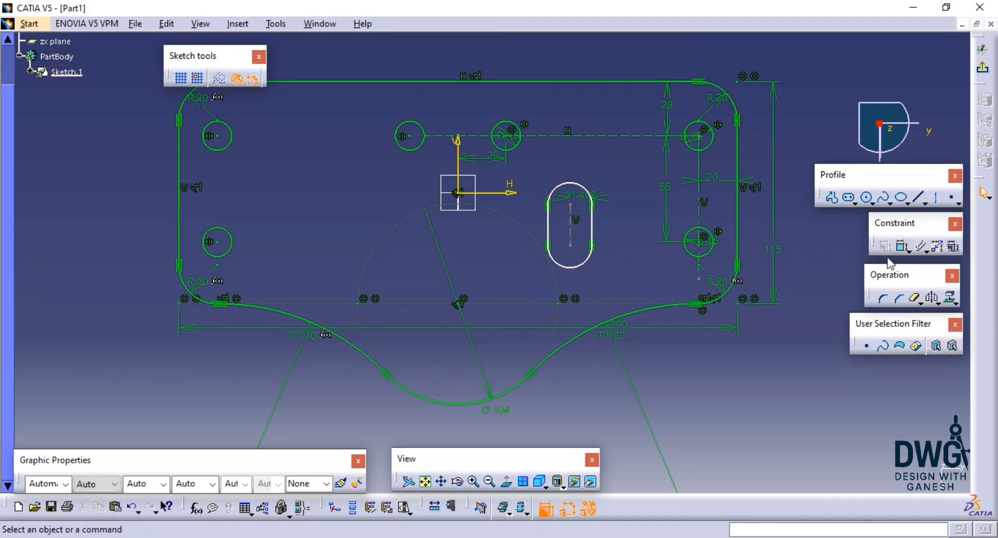
Step: Set the elongated hole's radius to 10 mm and check the slot against the top view in Drawing1.jpg
{"action": "mouse_move", "coordinate": [587, 239]}
{"action": "middle_mouse_down", "text": "ctrl"}
{"action": "mouse_move", "coordinate": [589, 204]}
{"action": "mouse_move", "coordinate": [589, 247]}
{"action": "middle_mouse_up", "text": "ctrl"}
{"action": "double_click", "coordinate": [616, 212]}
{"action": "type", "text": "10"}
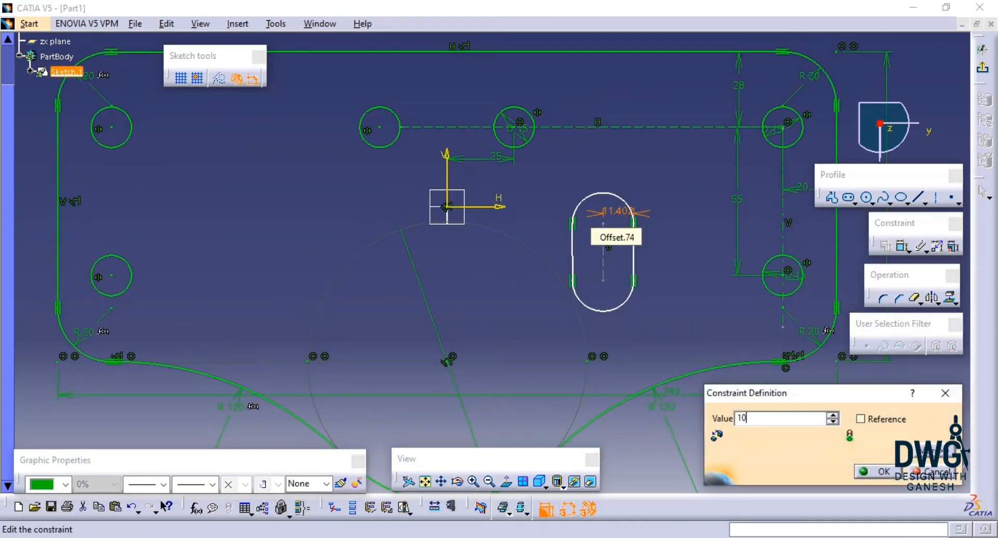
{"action": "key", "text": "Return"}
{"action": "key", "text": "alt+Tab"}
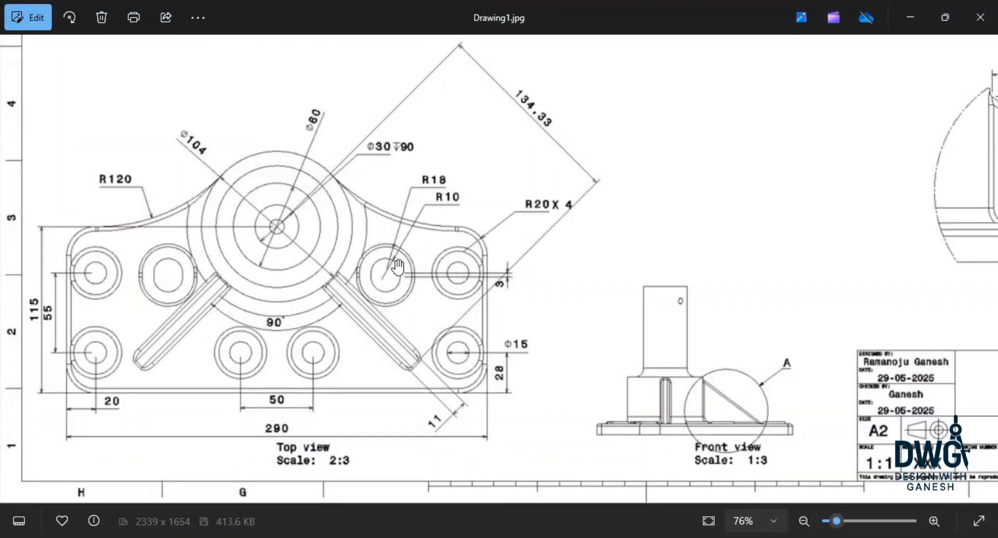
{"action": "key", "text": "alt+Tab"}
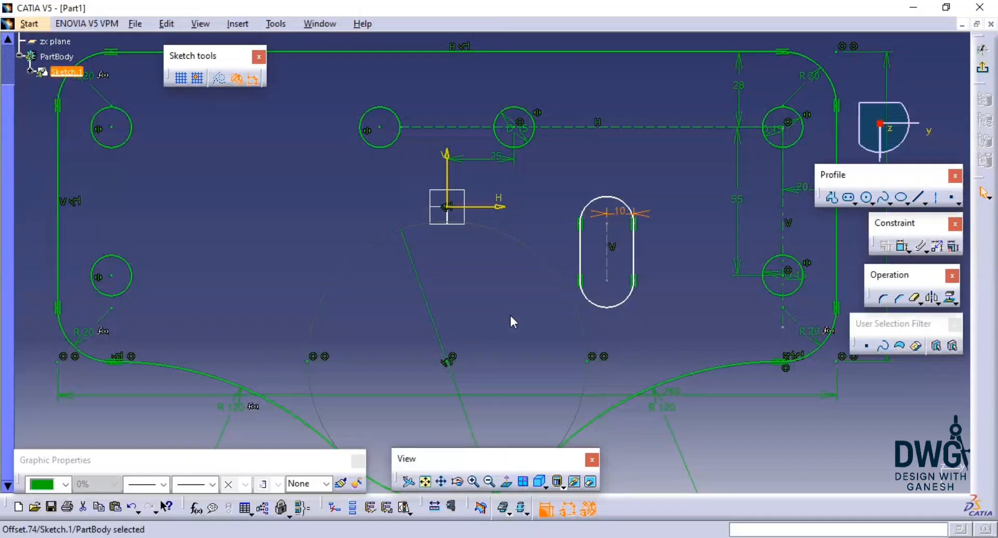
Step: Dimension the straight side of the elongated hole and set its length to 3 mm
{"action": "left_click", "coordinate": [903, 246]}
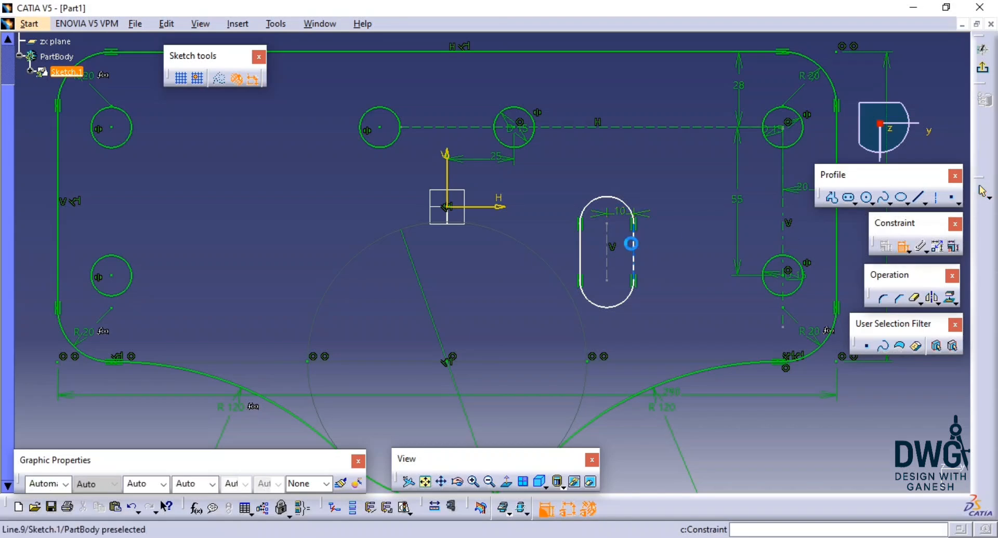
{"action": "left_click", "coordinate": [634, 267]}
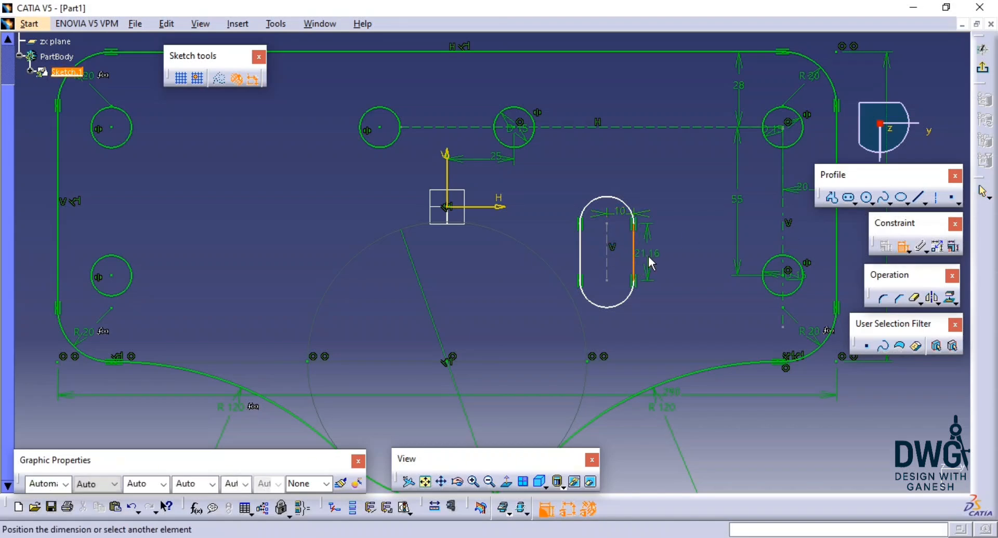
{"action": "left_click", "coordinate": [643, 251]}
{"action": "double_click", "coordinate": [641, 250]}
{"action": "type", "text": "3mm"}
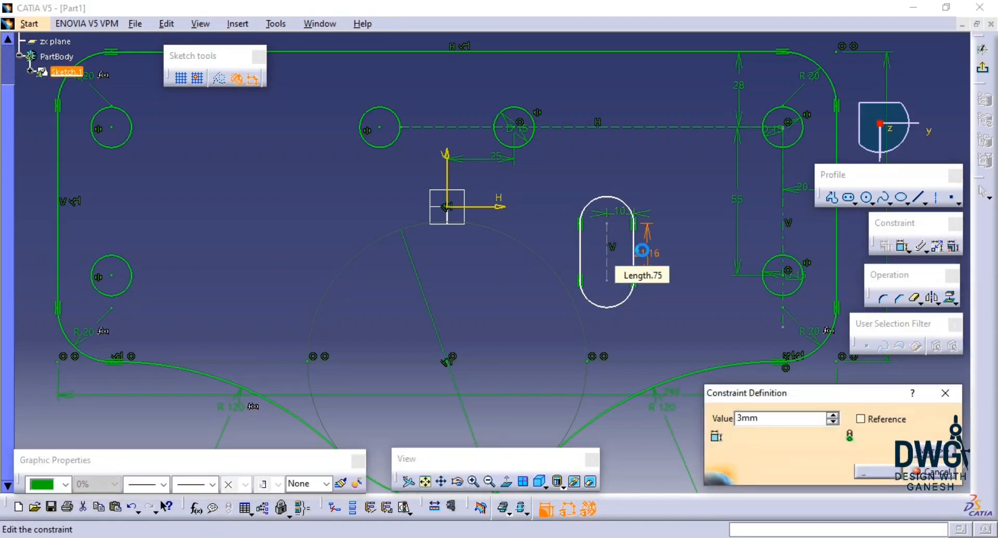
{"action": "key", "text": "Return"}
{"action": "middle_click_drag", "start_coordinate": [614, 322], "coordinate": [543, 212]}
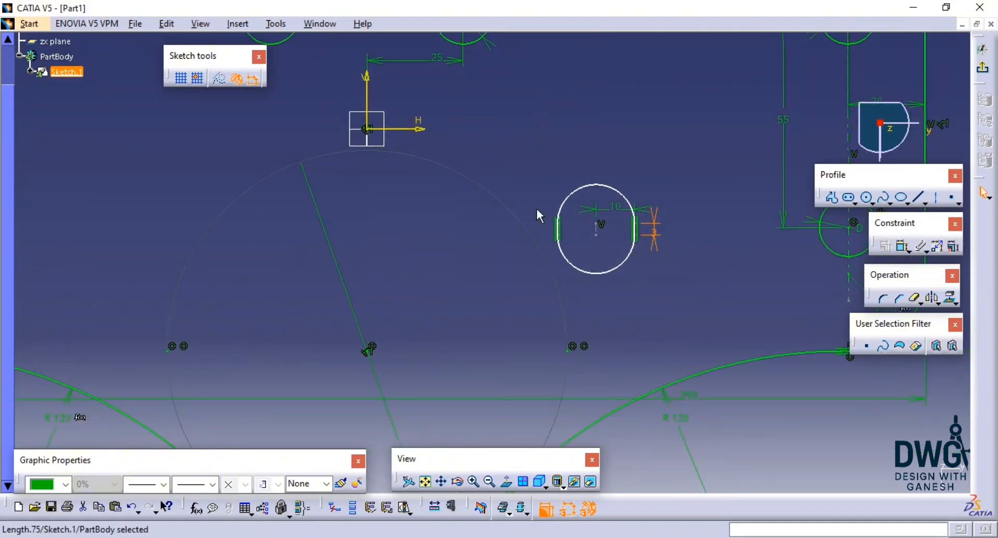
{"action": "left_click", "coordinate": [644, 252]}
Step: Check the hole alignment in Drawing1.jpg, then sketch a horizontal axis from the lower-right 15 mm circle's centre across the elongated hole
{"action": "key", "text": "alt+Tab"}
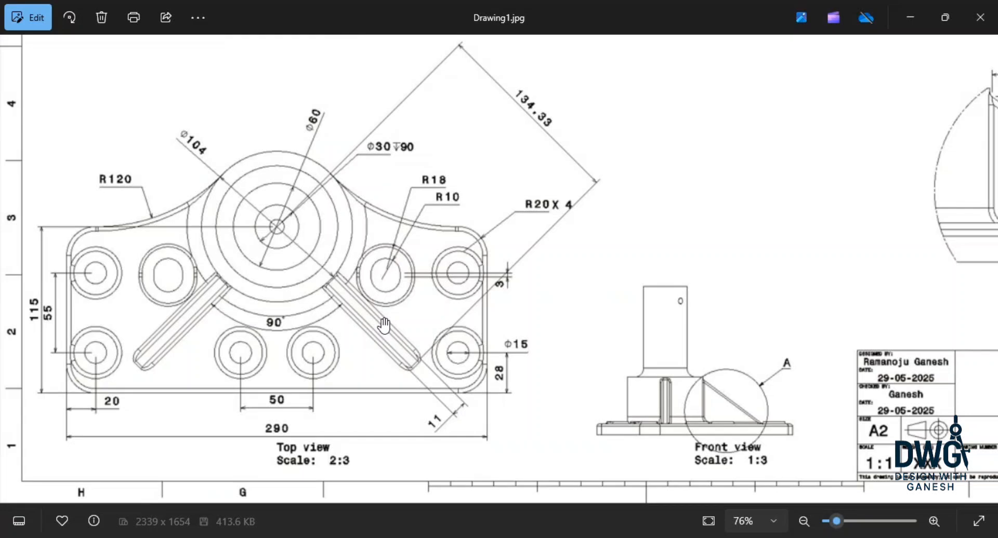
{"action": "key", "text": "alt+Tab"}
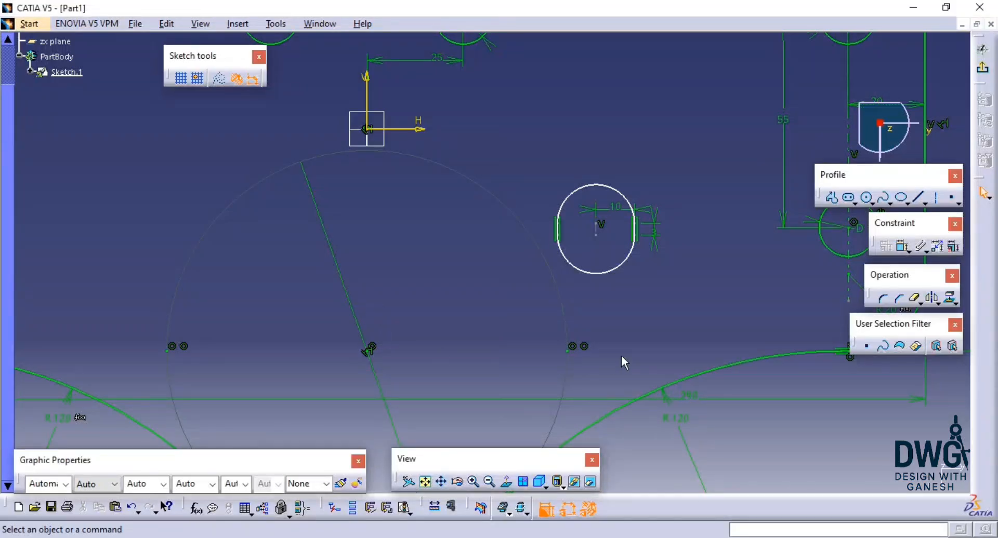
{"action": "mouse_move", "coordinate": [621, 356]}
{"action": "middle_mouse_down"}
{"action": "mouse_move", "coordinate": [613, 307]}
{"action": "mouse_move", "coordinate": [582, 330]}
{"action": "middle_mouse_up"}
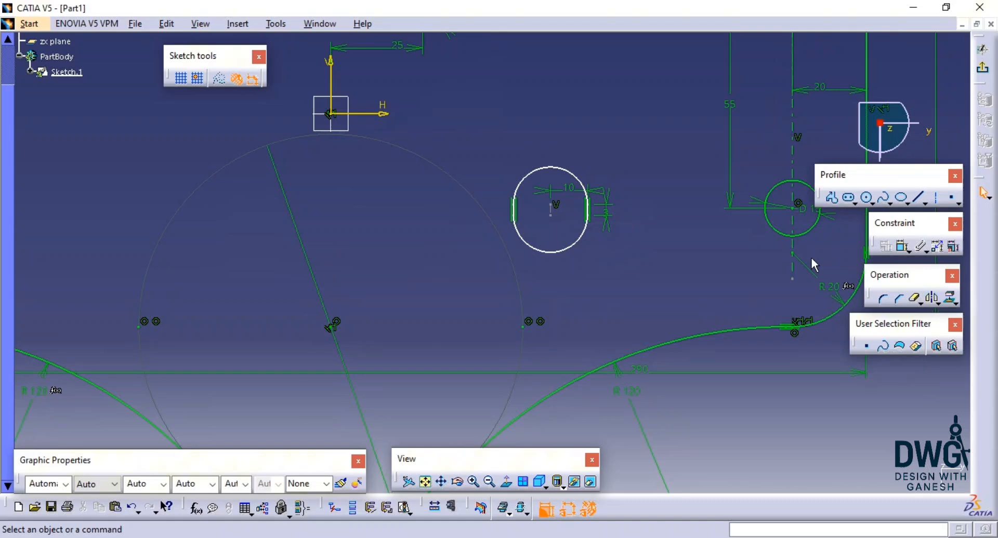
{"action": "left_click", "coordinate": [936, 198]}
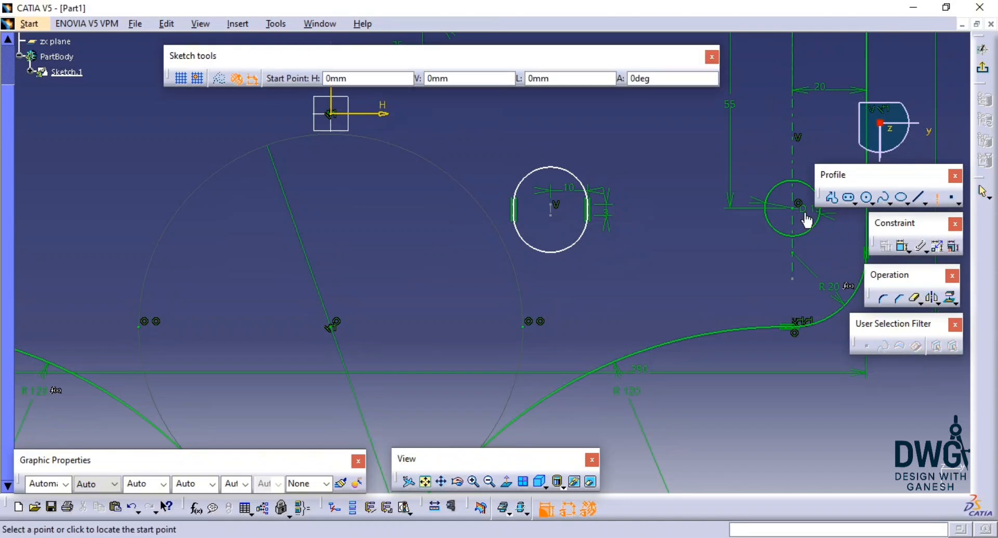
{"action": "left_click", "coordinate": [793, 216]}
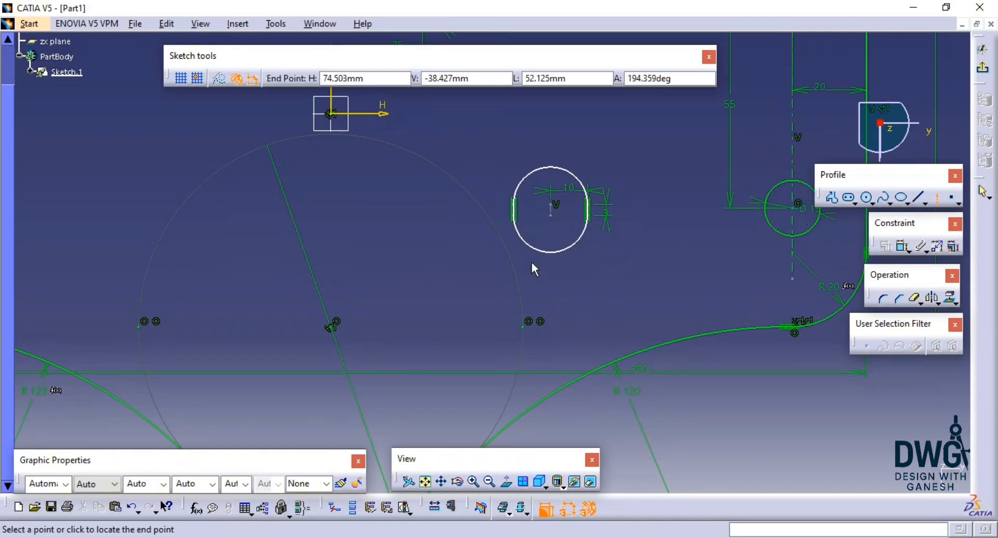
{"action": "left_click", "coordinate": [419, 210]}
Step: Constrain the elongated hole's lower arc centre to be coincident with the horizontal axis
{"action": "left_click", "coordinate": [903, 247]}
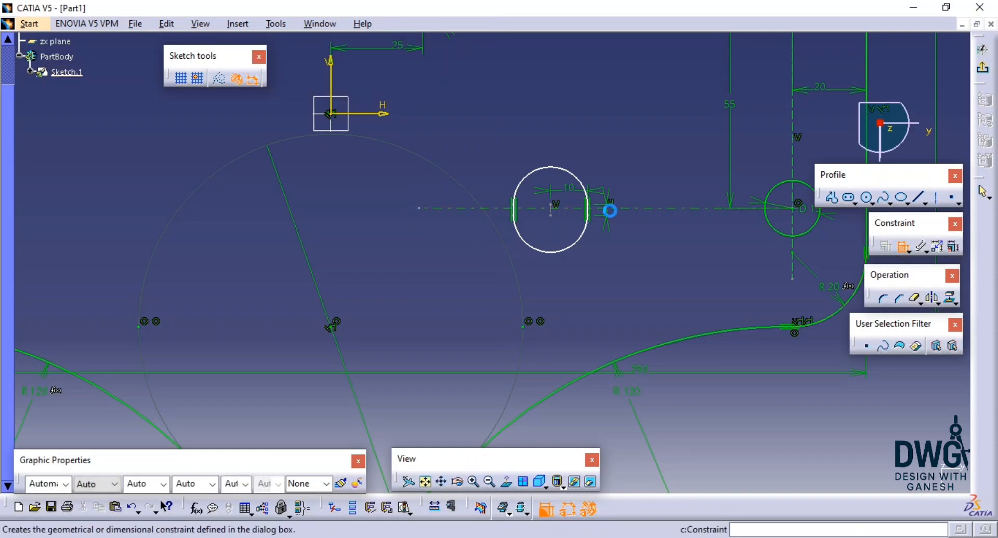
{"action": "left_click", "coordinate": [552, 220]}
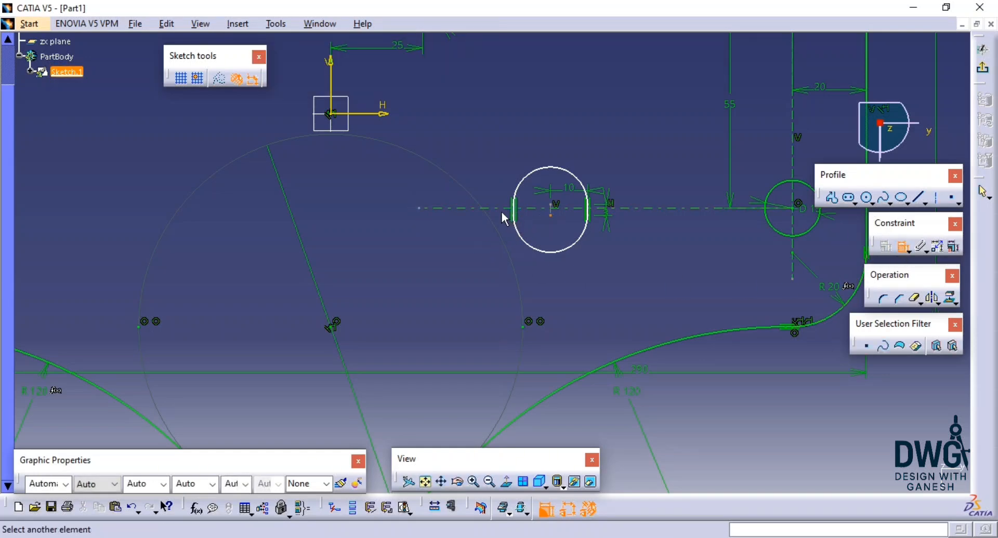
{"action": "left_click", "coordinate": [489, 210]}
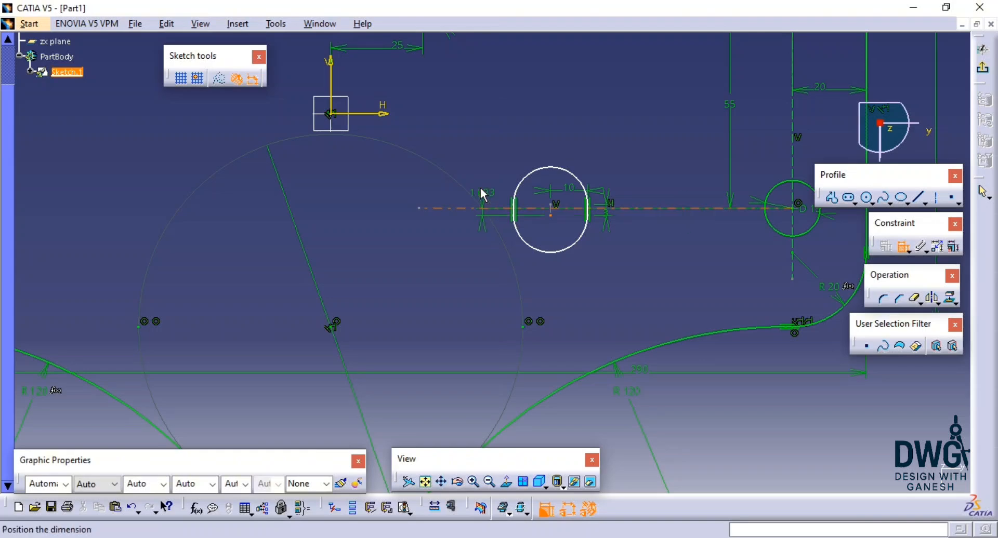
{"action": "right_click", "coordinate": [483, 197]}
{"action": "left_click", "coordinate": [504, 259]}
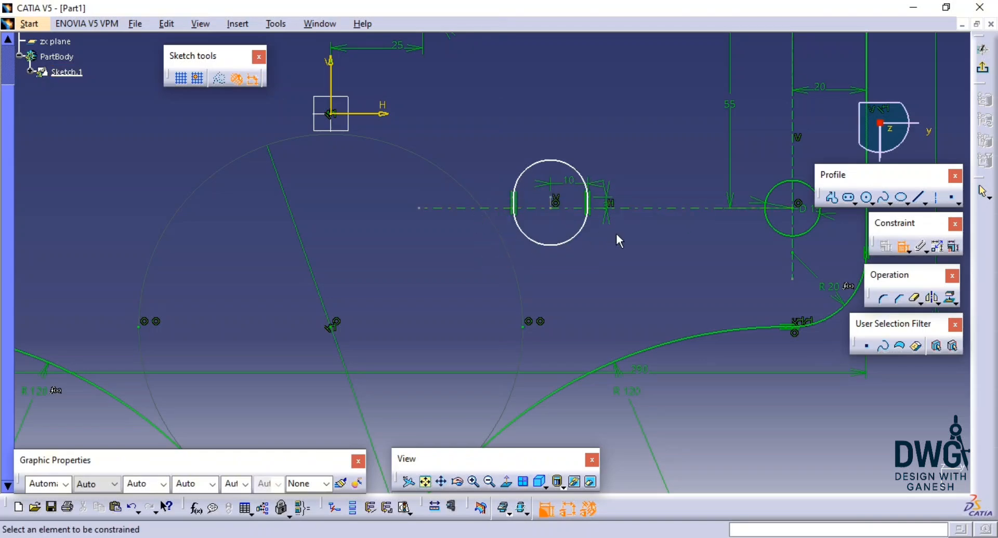
{"action": "key", "text": "Escape"}
Step: Dimension the horizontal distance between the elongated hole's centre and the lower-right 15 mm circle's centre and set it to 60 mm
{"action": "mouse_move", "coordinate": [574, 258]}
{"action": "middle_mouse_down"}
{"action": "mouse_move", "coordinate": [578, 280]}
{"action": "mouse_move", "coordinate": [586, 239]}
{"action": "mouse_move", "coordinate": [588, 261]}
{"action": "mouse_move", "coordinate": [623, 296]}
{"action": "middle_mouse_up"}
{"action": "key", "text": "alt+Tab"}
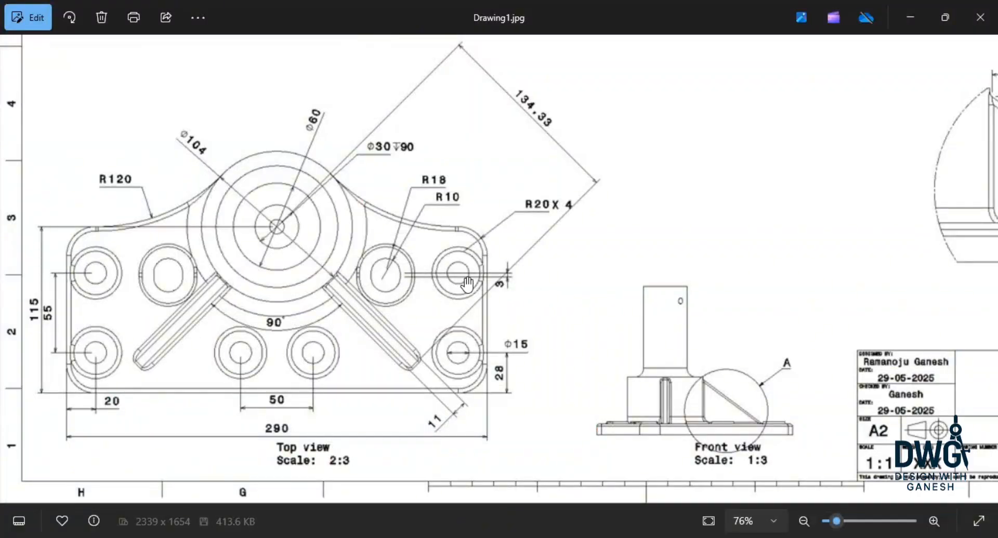
{"action": "key", "text": "alt+Tab"}
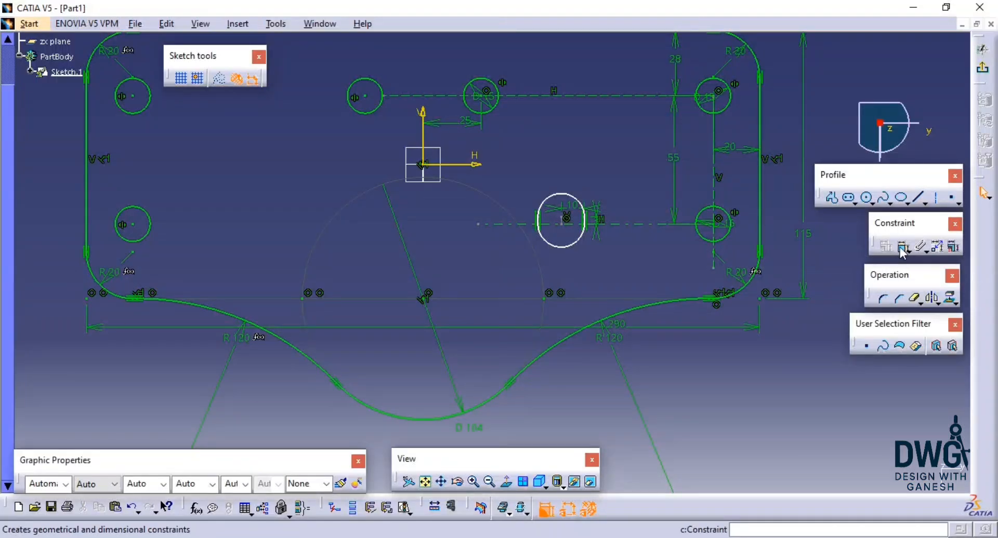
{"action": "left_click", "coordinate": [903, 248]}
{"action": "mouse_move", "coordinate": [653, 249]}
{"action": "middle_mouse_down", "text": "ctrl"}
{"action": "mouse_move", "coordinate": [645, 185]}
{"action": "mouse_move", "coordinate": [630, 208]}
{"action": "mouse_move", "coordinate": [365, 224]}
{"action": "middle_mouse_up", "text": "ctrl"}
{"action": "left_click", "coordinate": [626, 197]}
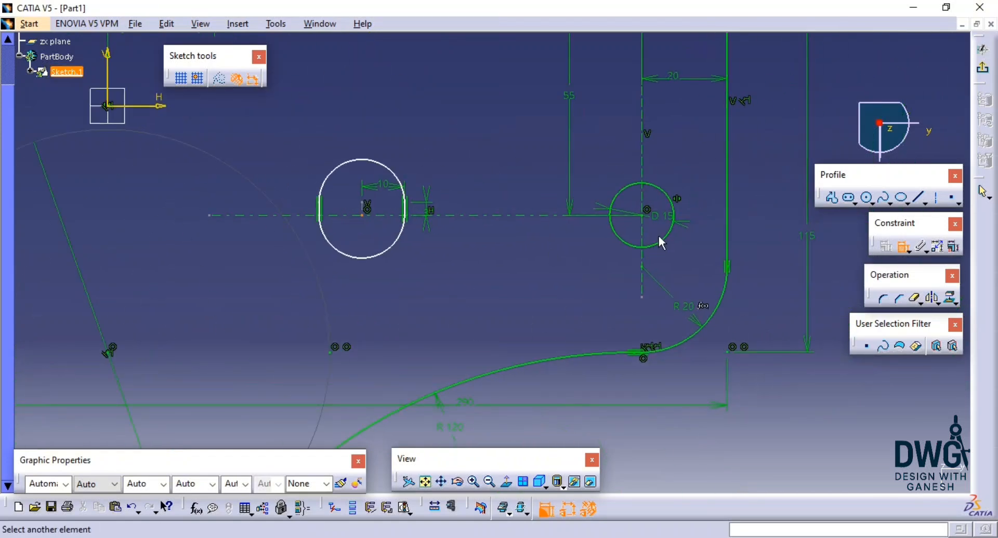
{"action": "left_click", "coordinate": [645, 217]}
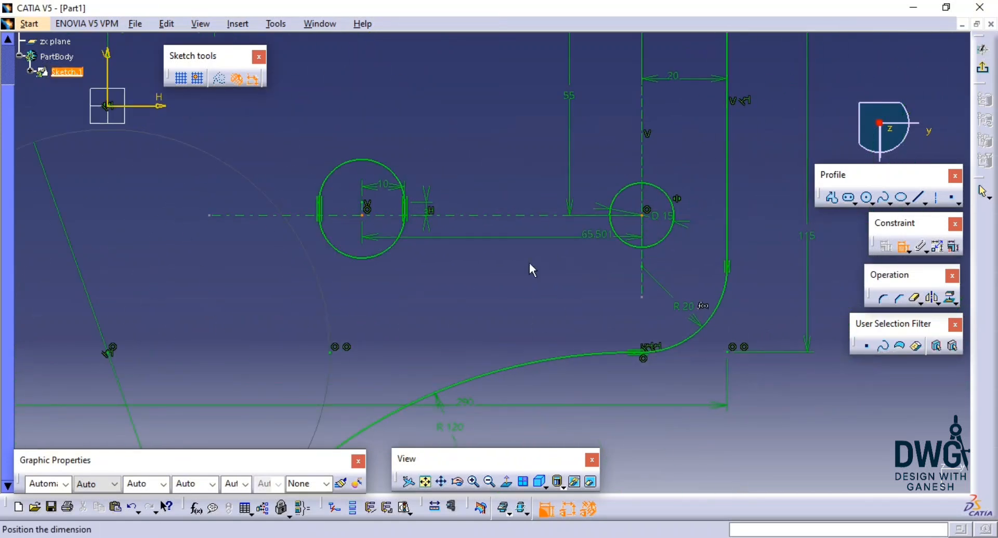
{"action": "left_click", "coordinate": [526, 280]}
{"action": "double_click", "coordinate": [523, 280]}
{"action": "type", "text": "6"}
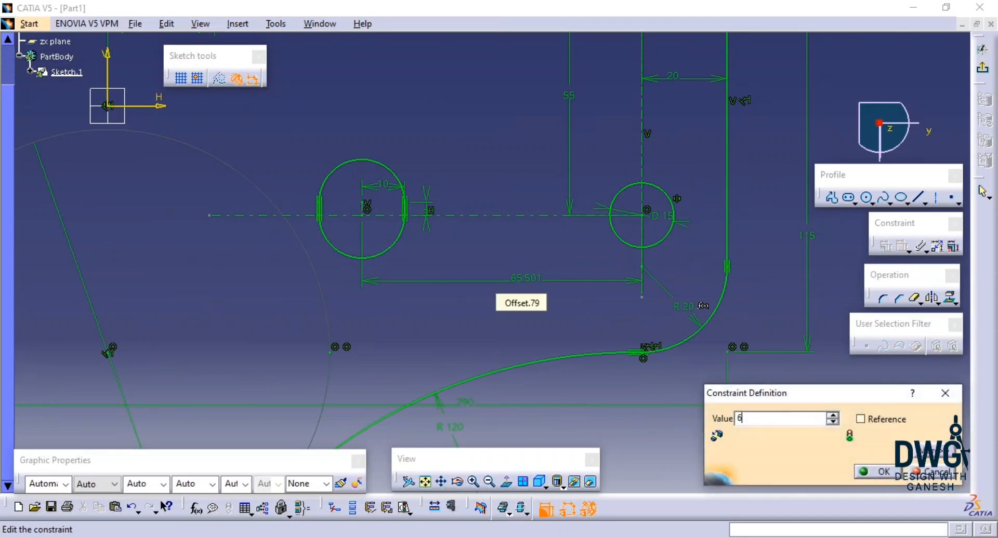
{"action": "type", "text": "0"}
{"action": "key", "text": "Return"}
{"action": "mouse_move", "coordinate": [518, 256]}
{"action": "middle_mouse_down"}
{"action": "mouse_move", "coordinate": [512, 293]}
{"action": "mouse_move", "coordinate": [604, 307]}
{"action": "mouse_move", "coordinate": [608, 336]}
{"action": "mouse_move", "coordinate": [672, 370]}
{"action": "mouse_move", "coordinate": [674, 381]}
{"action": "mouse_move", "coordinate": [669, 369]}
{"action": "mouse_move", "coordinate": [741, 386]}
{"action": "middle_mouse_up"}
{"action": "key", "text": "Escape"}
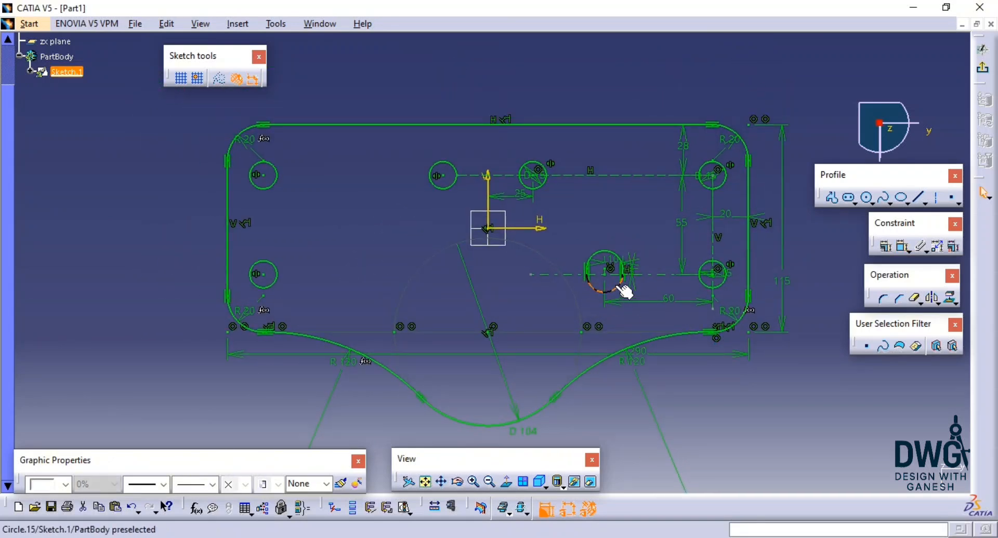
Step: Mirror the elongated hole about the sketch's vertical axis
{"action": "left_click_drag", "start_coordinate": [630, 236], "coordinate": [577, 295]}
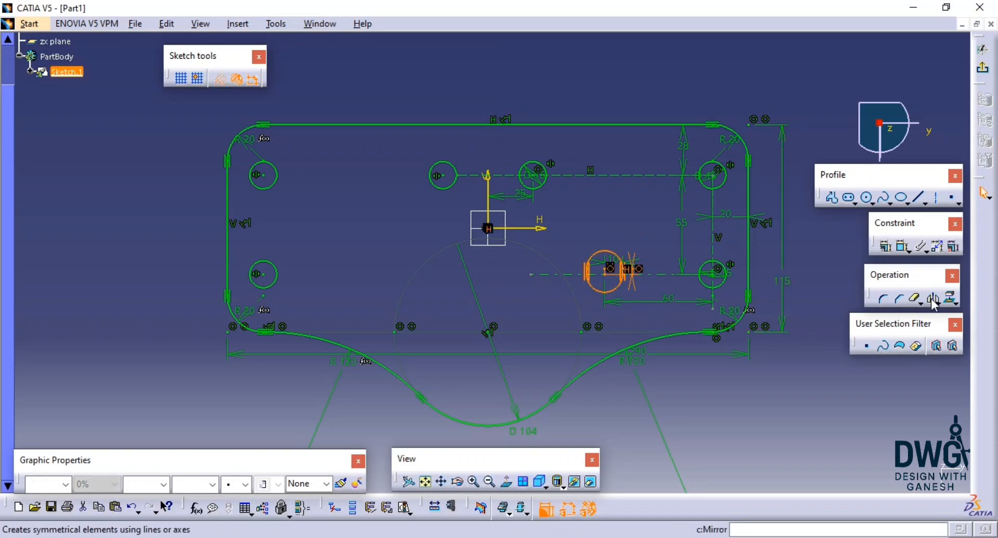
{"action": "left_click", "coordinate": [933, 300]}
{"action": "left_click", "coordinate": [487, 209]}
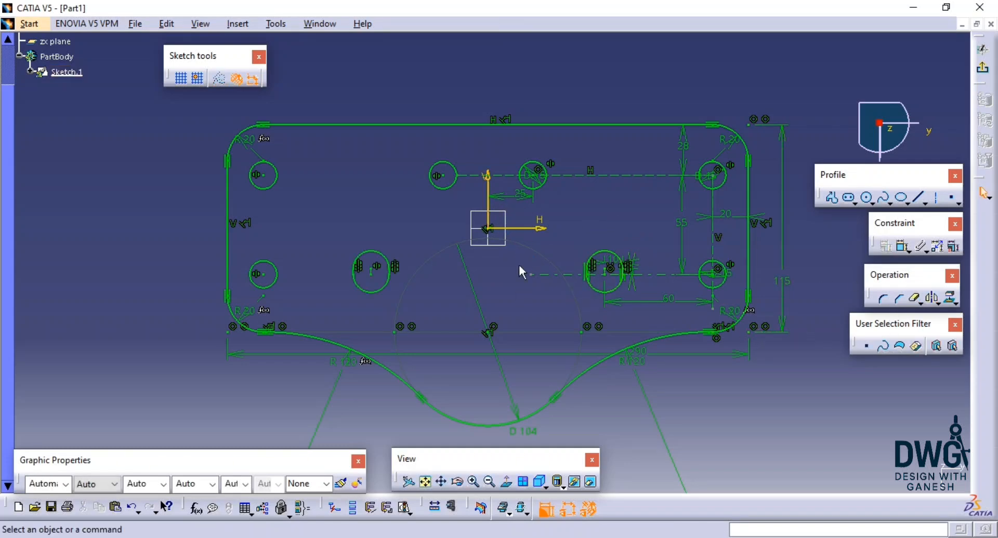
{"action": "mouse_move", "coordinate": [585, 170]}
{"action": "middle_mouse_down"}
{"action": "mouse_move", "coordinate": [587, 156]}
{"action": "mouse_move", "coordinate": [598, 208]}
{"action": "middle_mouse_up"}
{"action": "left_click", "coordinate": [588, 146]}
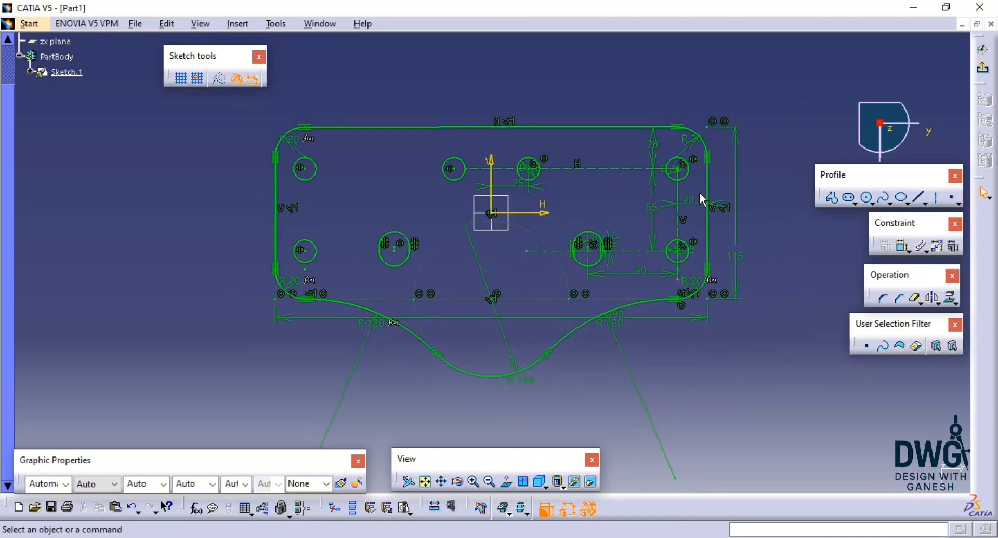
Step: Exit the sketch to start a Pad from it and check the base plate's thickness in the front view of Drawing1.jpg
{"action": "left_click", "coordinate": [982, 67]}
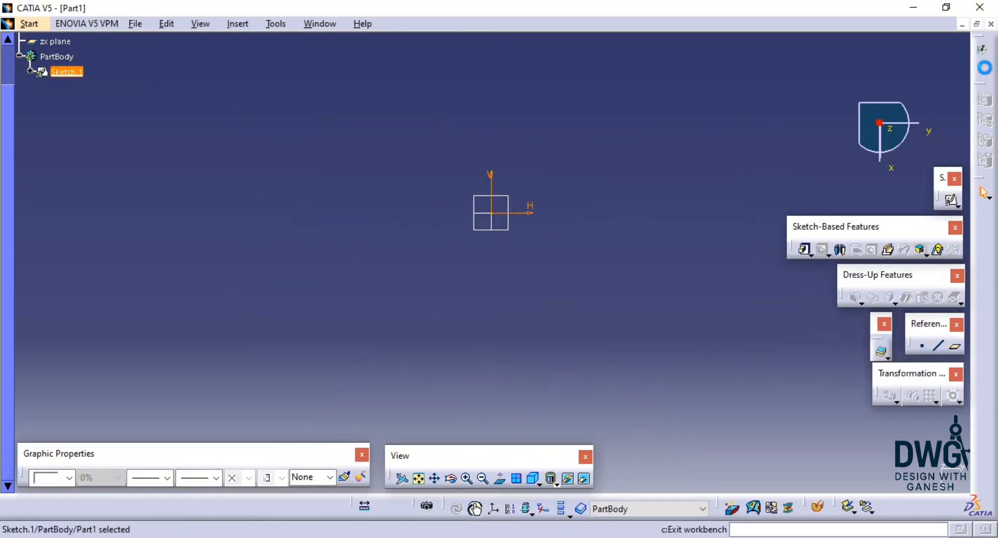
{"action": "left_click", "coordinate": [802, 253]}
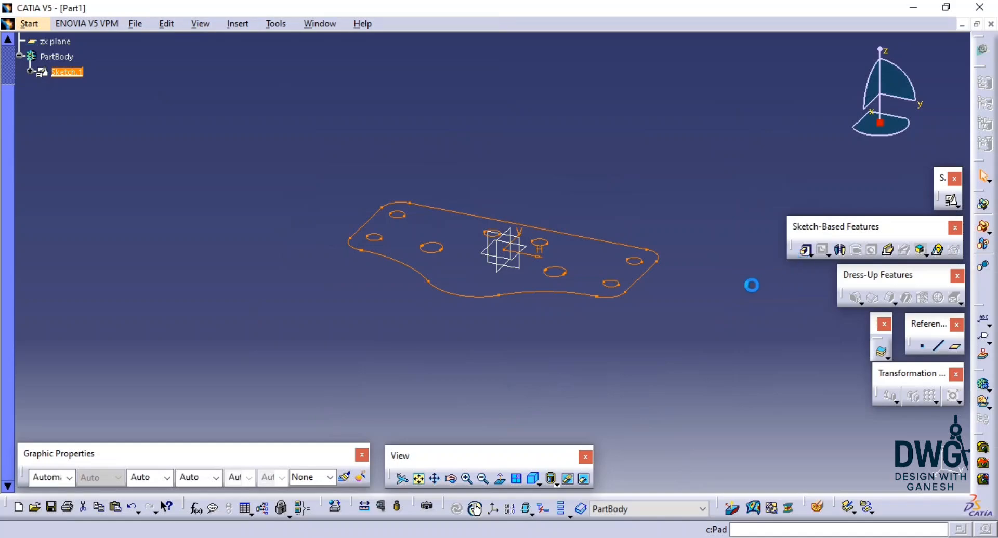
{"action": "key", "text": "alt+Tab"}
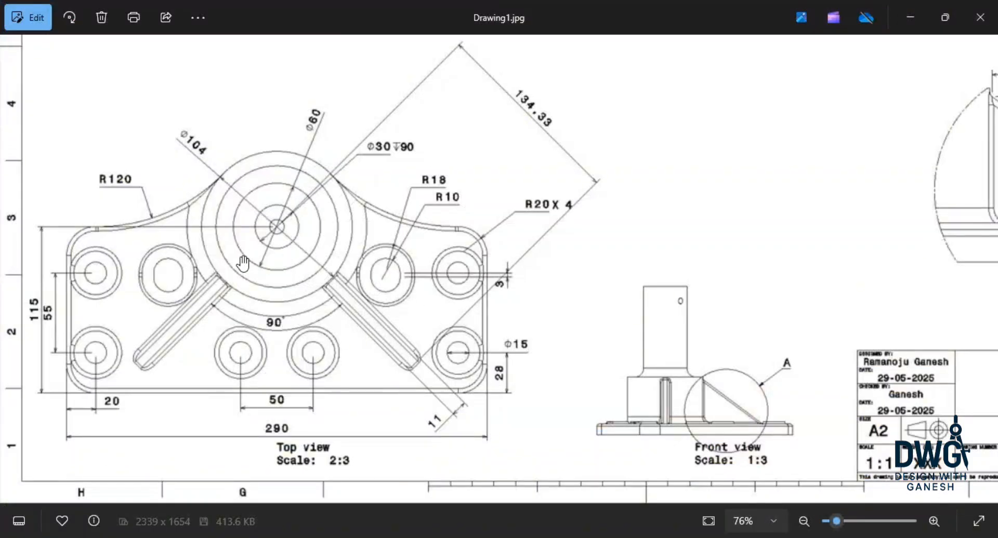
{"action": "scroll", "coordinate": [242, 262], "scroll_direction": "up", "scroll_amount": 2}
{"action": "scroll", "coordinate": [209, 263], "scroll_direction": "down", "scroll_amount": 4}
{"action": "left_click_drag", "start_coordinate": [212, 234], "coordinate": [235, 298]}
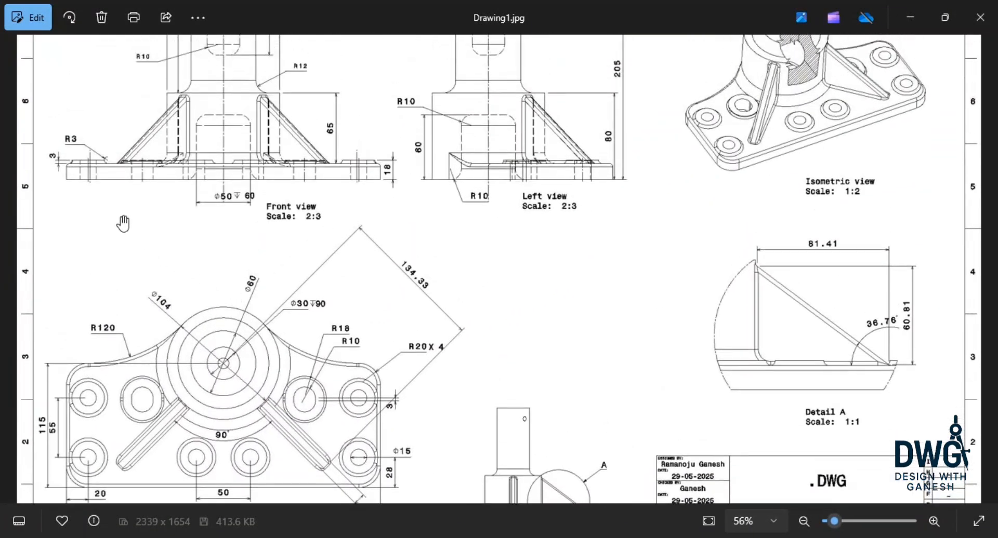
{"action": "scroll", "coordinate": [248, 197], "scroll_direction": "up", "scroll_amount": 2}
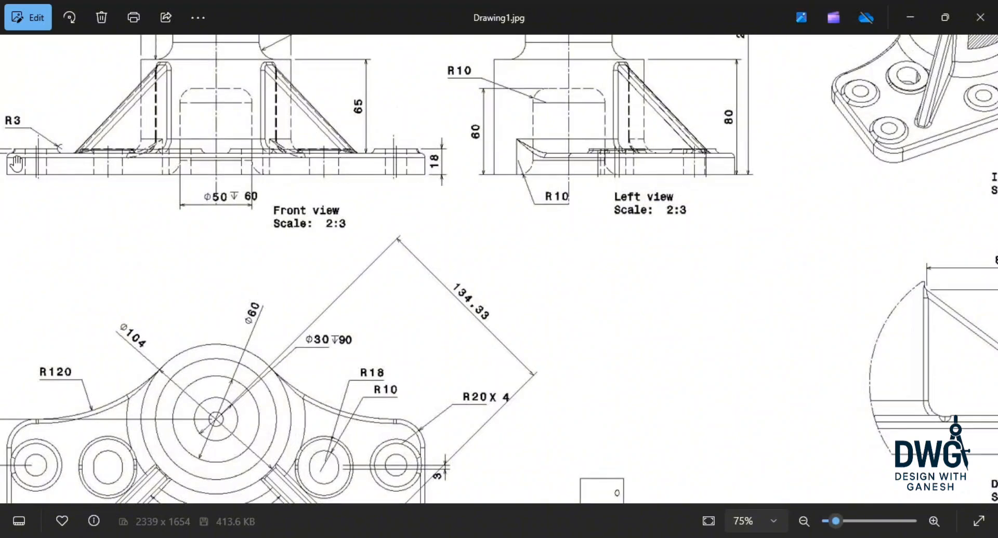
{"action": "mouse_move", "coordinate": [345, 195]}
{"action": "left_mouse_down"}
{"action": "mouse_move", "coordinate": [472, 221]}
{"action": "mouse_move", "coordinate": [507, 178]}
{"action": "left_mouse_up"}
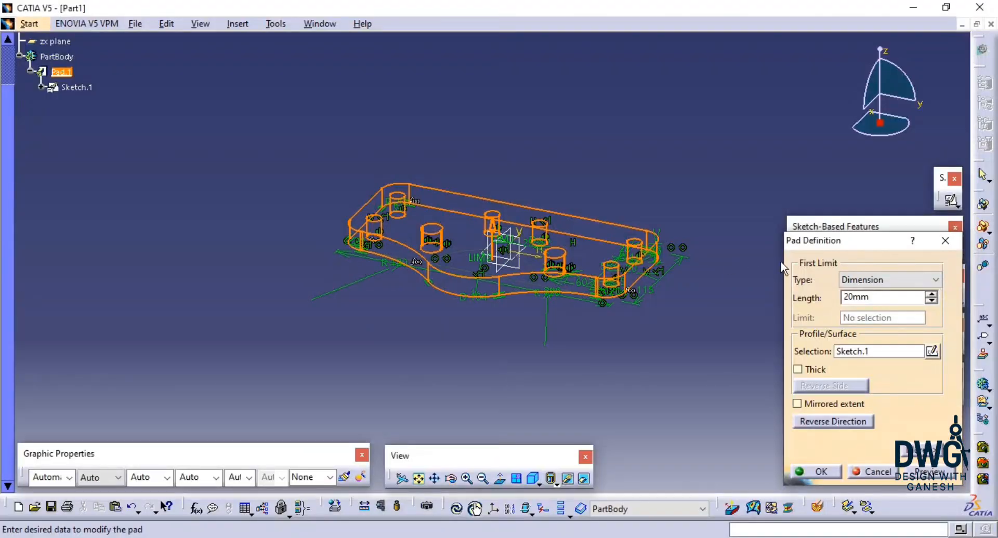
Step: Set the pad length to 15 mm and create the base plate
{"action": "double_click", "coordinate": [863, 297]}
{"action": "type", "text": "1"}
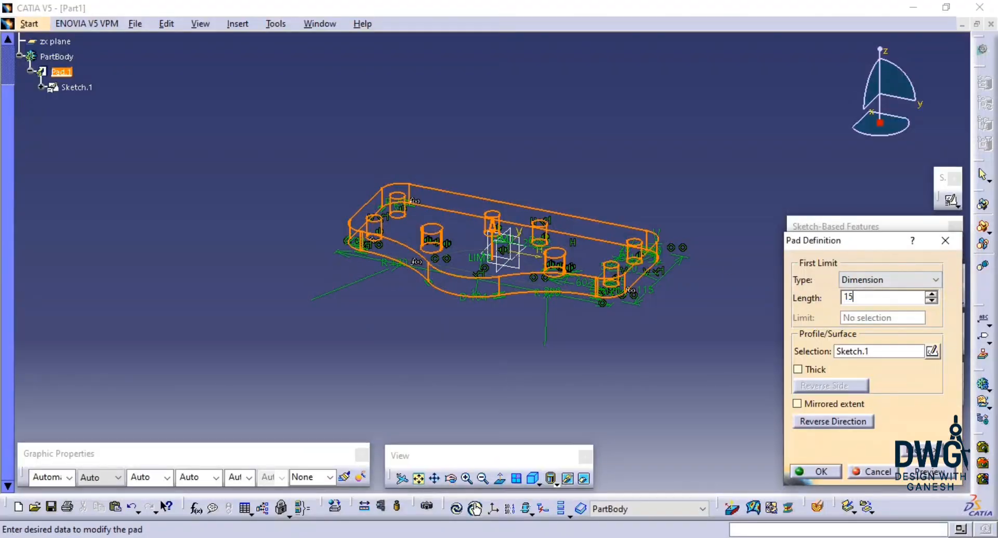
{"action": "type", "text": "5"}
{"action": "left_click", "coordinate": [816, 471]}
{"action": "middle_click_drag", "start_coordinate": [671, 344], "coordinate": [640, 339]}
{"action": "middle_click_drag", "start_coordinate": [697, 353], "coordinate": [694, 339]}
Step: Switch to Drawing1.jpg, examine the plate's upper edge and raised hole bosses in the front view, and return to the CATIA part
{"action": "key", "text": "alt+Tab"}
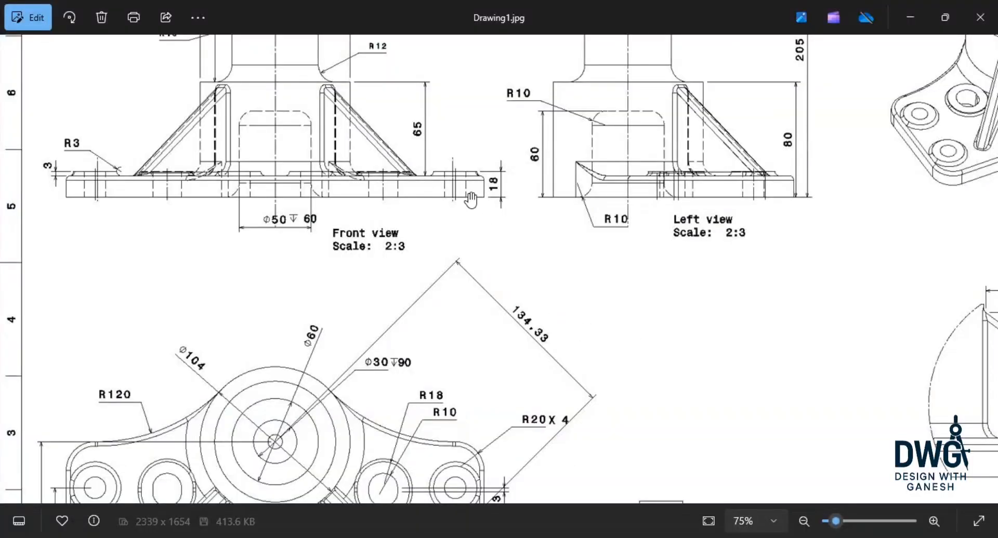
{"action": "left_click_drag", "start_coordinate": [491, 213], "coordinate": [492, 157]}
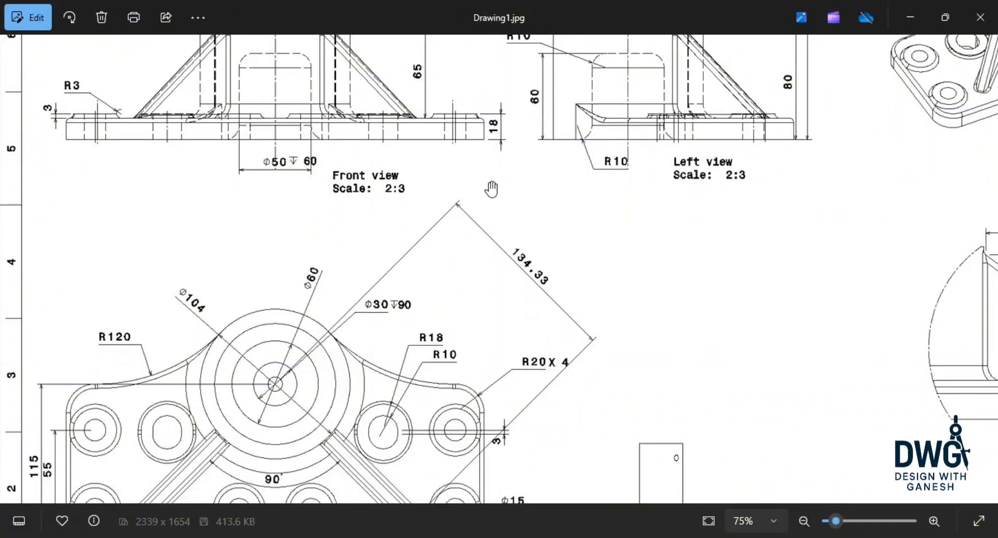
{"action": "scroll", "coordinate": [492, 190], "scroll_direction": "up", "scroll_amount": 3}
{"action": "scroll", "coordinate": [455, 104], "scroll_direction": "up", "scroll_amount": 3}
{"action": "scroll", "coordinate": [456, 106], "scroll_direction": "up", "scroll_amount": 2}
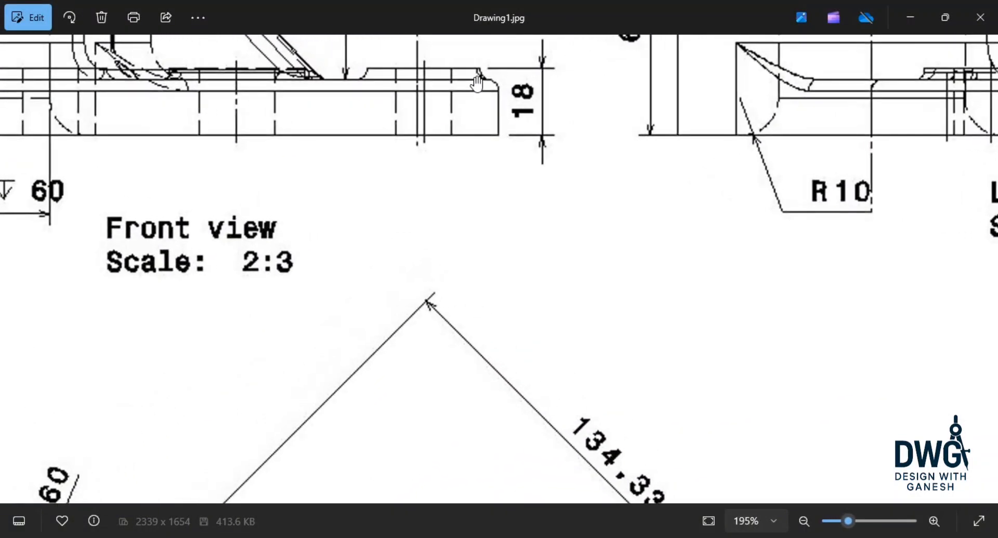
{"action": "scroll", "coordinate": [498, 88], "scroll_direction": "down", "scroll_amount": 5}
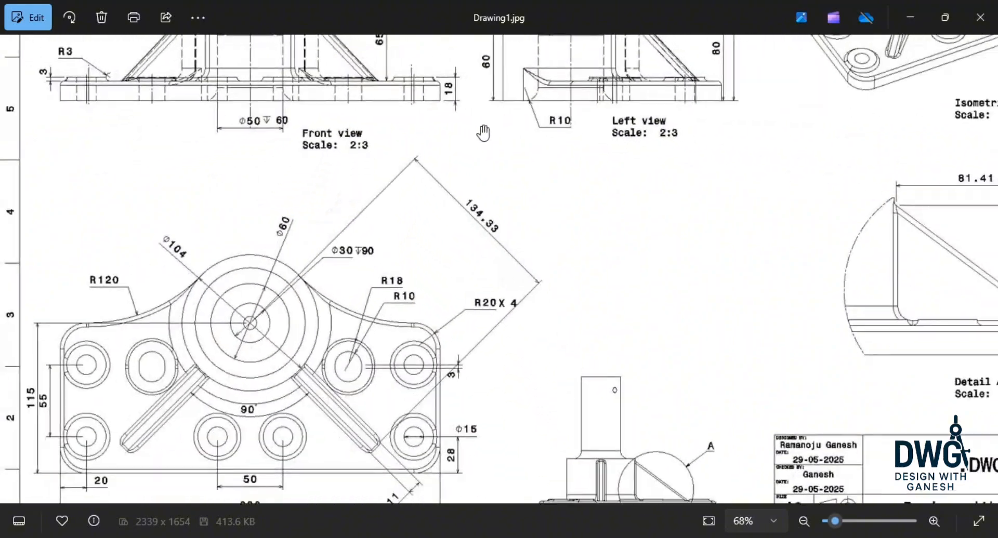
{"action": "left_click_drag", "start_coordinate": [364, 135], "coordinate": [446, 338]}
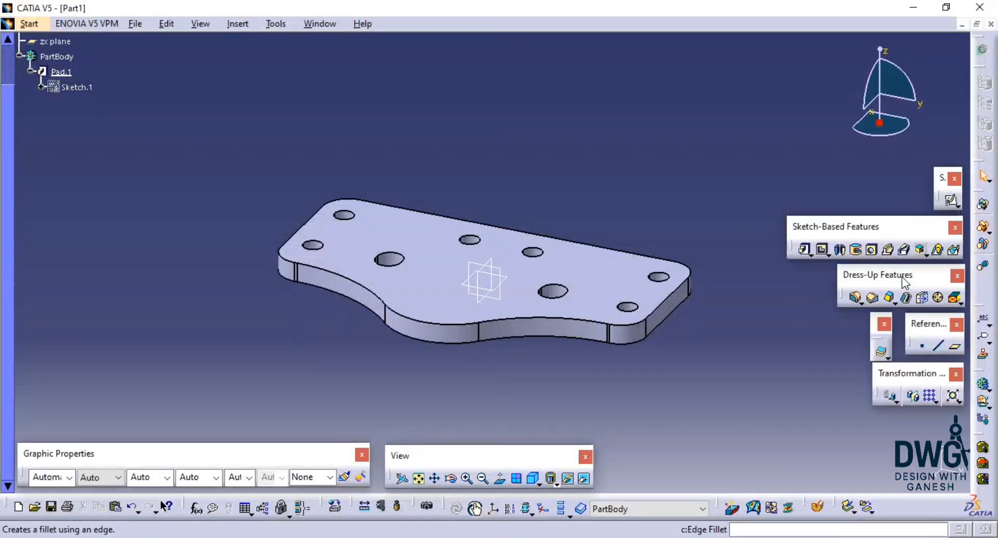
Step: Fillet the outer top edge of the base plate with a 3 mm radius using Tangency selection
{"action": "left_click", "coordinate": [856, 300]}
{"action": "left_click", "coordinate": [661, 291]}
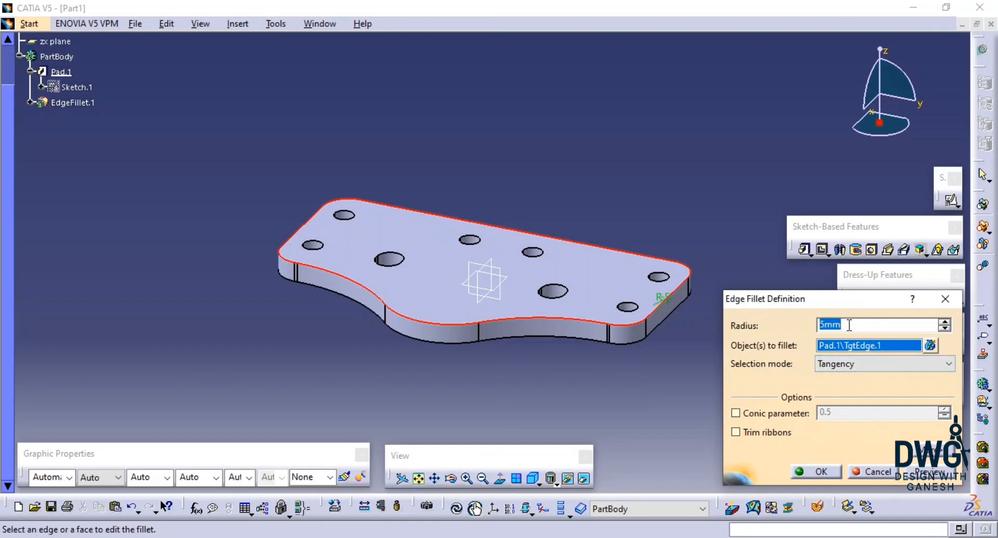
{"action": "type", "text": "3"}
{"action": "left_click", "coordinate": [938, 471]}
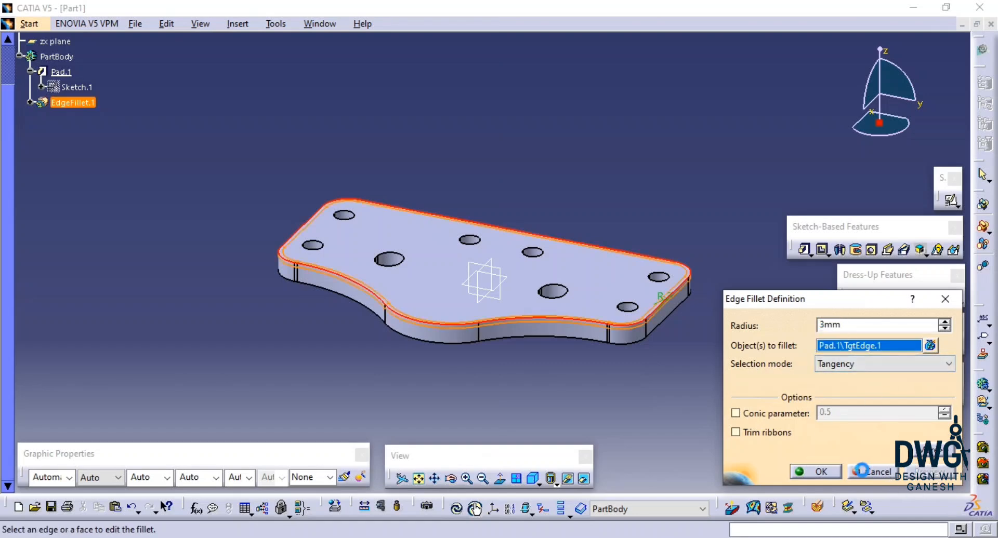
{"action": "left_click", "coordinate": [824, 472]}
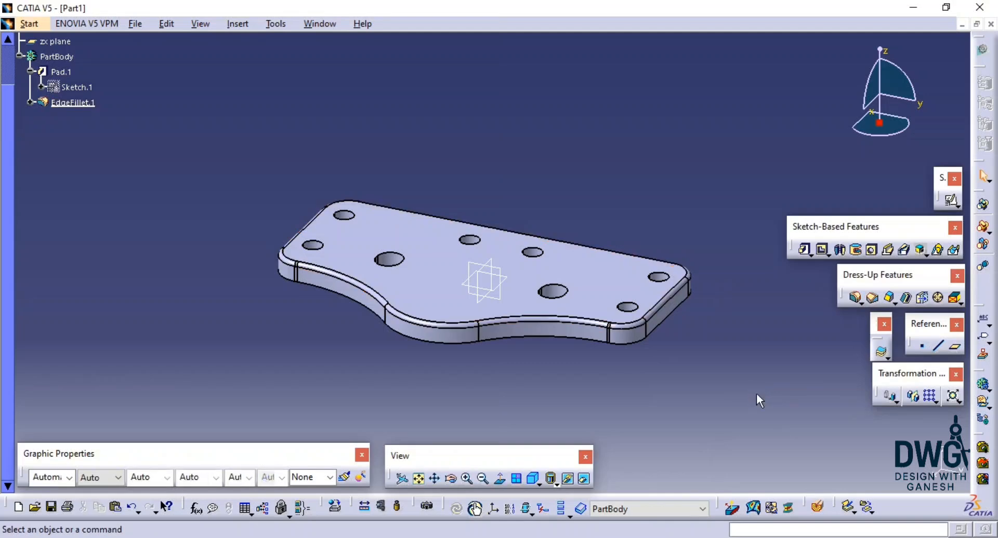
{"action": "middle_click_drag", "start_coordinate": [713, 401], "coordinate": [709, 347]}
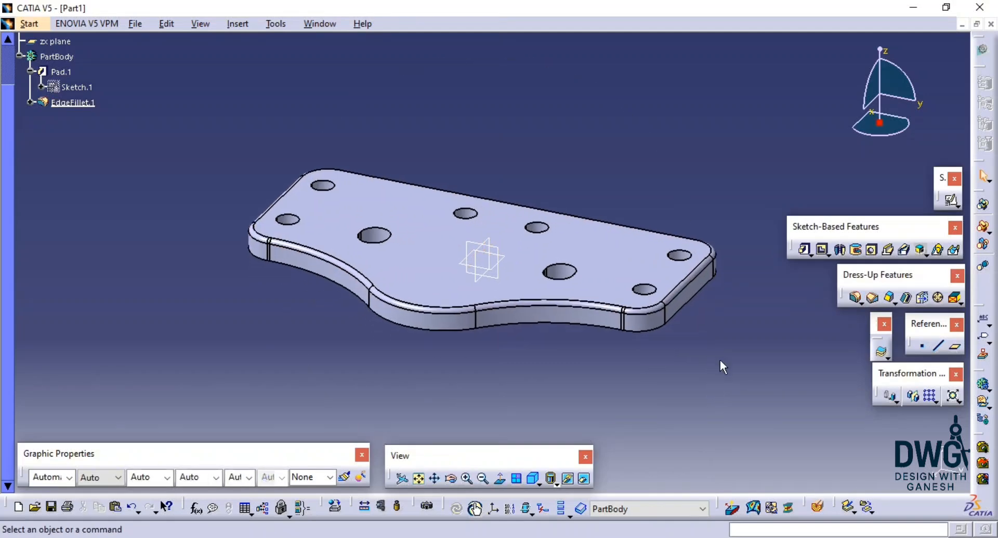
{"action": "mouse_move", "coordinate": [625, 370]}
{"action": "middle_mouse_down"}
{"action": "mouse_move", "coordinate": [625, 359]}
{"action": "mouse_move", "coordinate": [617, 382]}
{"action": "middle_mouse_up"}
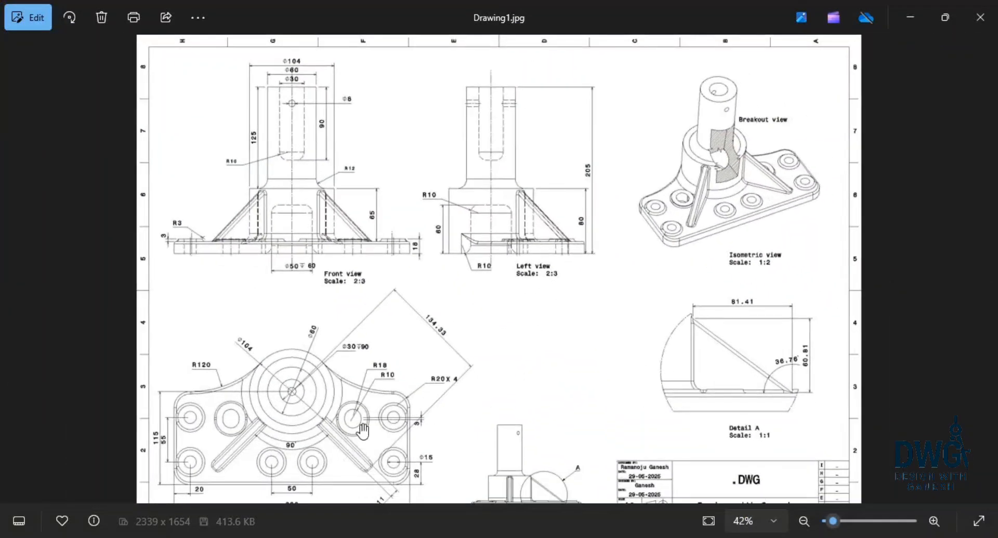
Step: Check the hole bosses in Drawing1.jpg and sketch a circle about 22 mm in diameter around a curved-side corner hole on the plate's top face
{"action": "scroll", "coordinate": [362, 430], "scroll_direction": "up", "scroll_amount": 3}
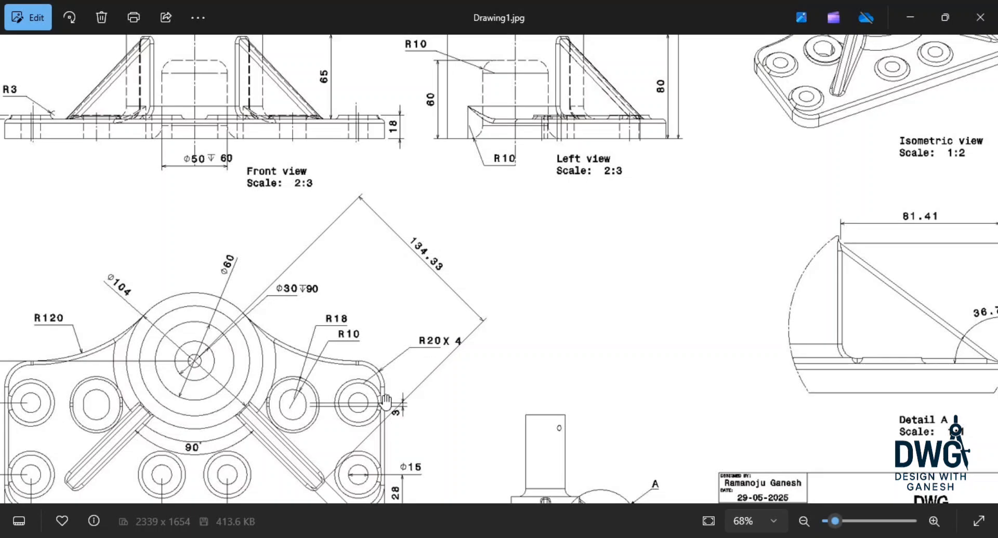
{"action": "scroll", "coordinate": [372, 435], "scroll_direction": "down", "scroll_amount": 2}
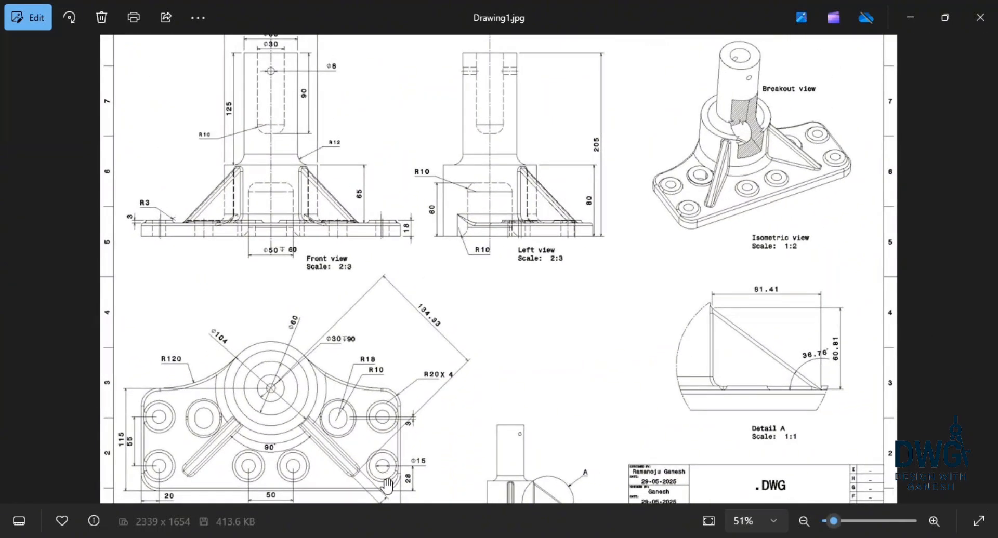
{"action": "scroll", "coordinate": [360, 502], "scroll_direction": "up", "scroll_amount": 2}
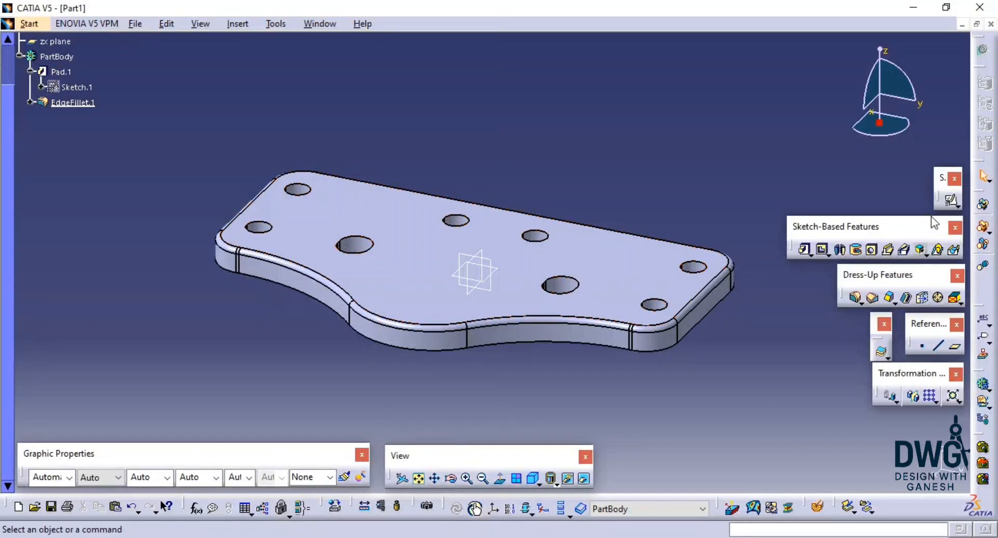
{"action": "left_click", "coordinate": [952, 201]}
{"action": "left_click", "coordinate": [660, 270]}
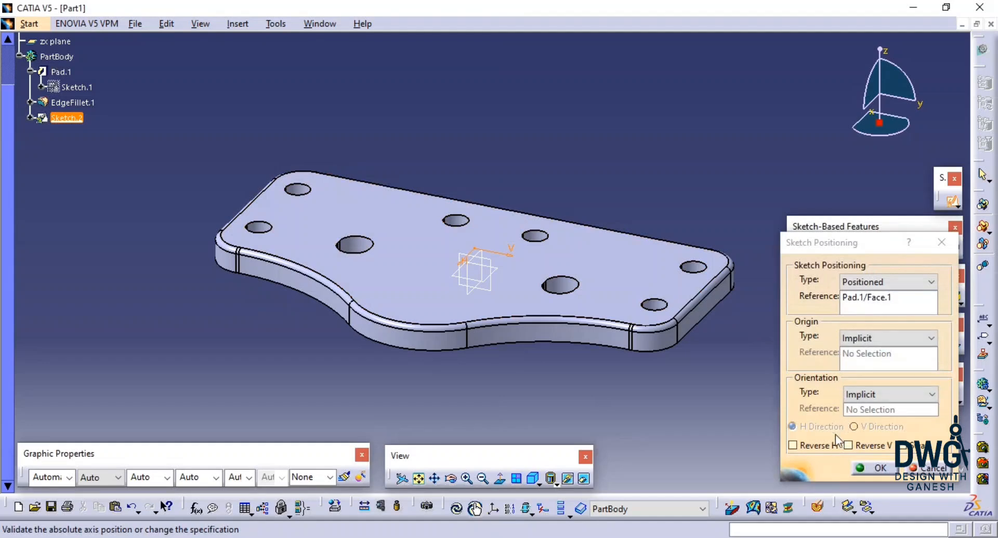
{"action": "left_click", "coordinate": [863, 465]}
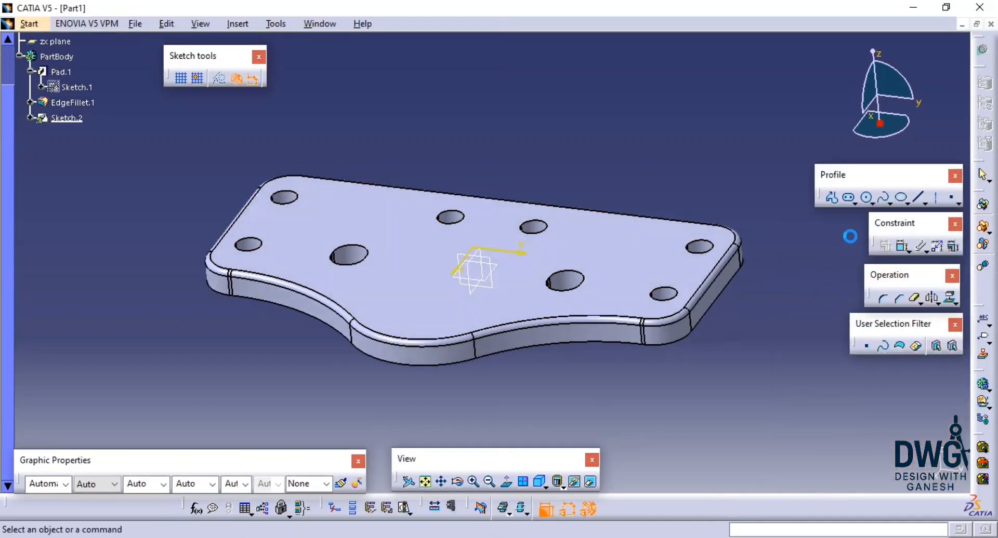
{"action": "left_click", "coordinate": [867, 198]}
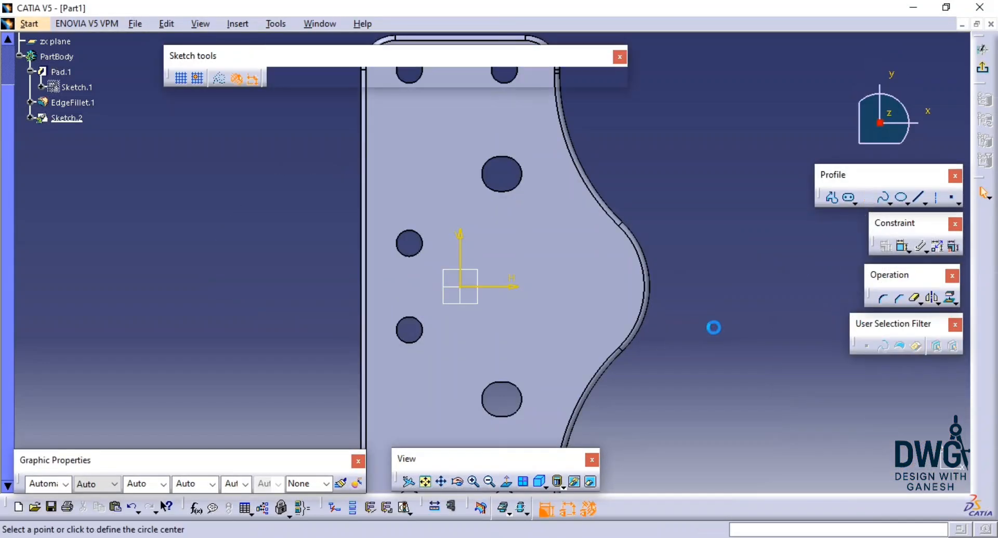
{"action": "middle_click_drag", "start_coordinate": [713, 328], "coordinate": [751, 192]}
{"action": "middle_click_drag", "start_coordinate": [485, 364], "coordinate": [570, 272]}
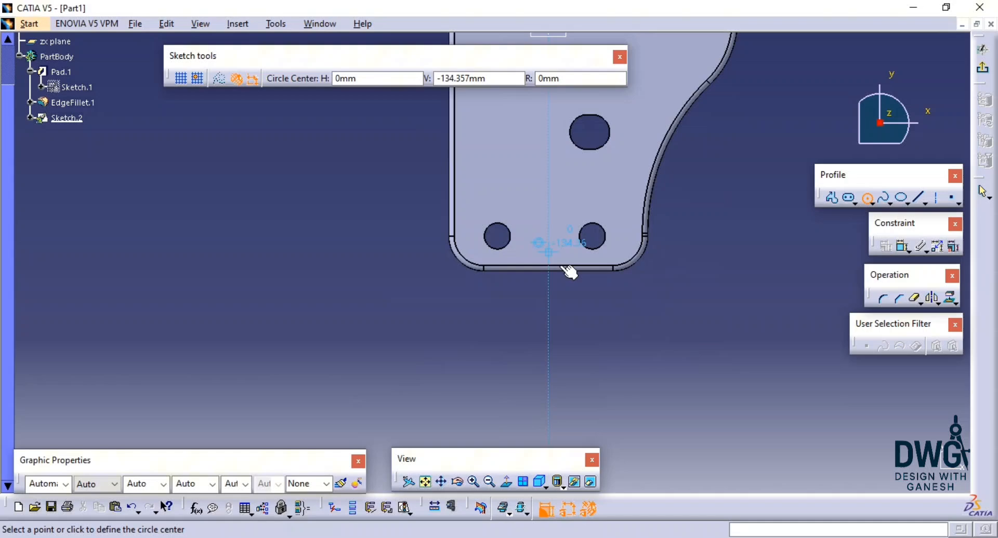
{"action": "left_click", "coordinate": [590, 235]}
{"action": "left_click", "coordinate": [609, 249]}
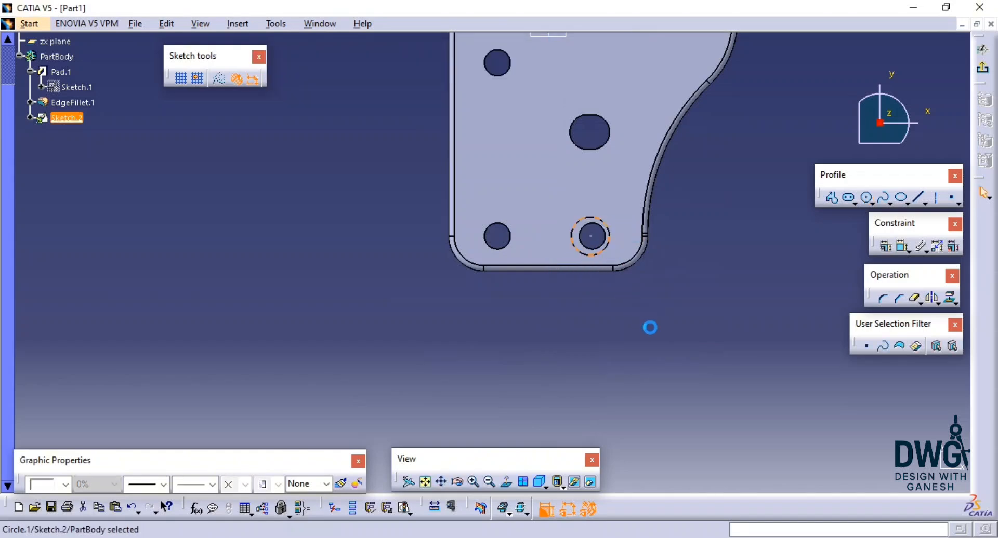
Step: Constrain the sketched circle to be concentric with the corner hole's edge
{"action": "left_click", "coordinate": [903, 247]}
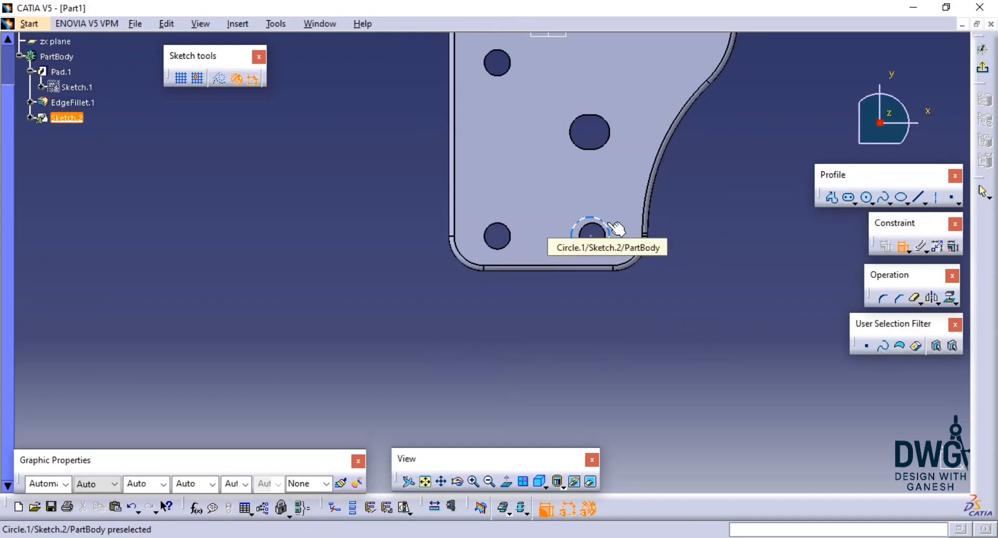
{"action": "left_click", "coordinate": [613, 228]}
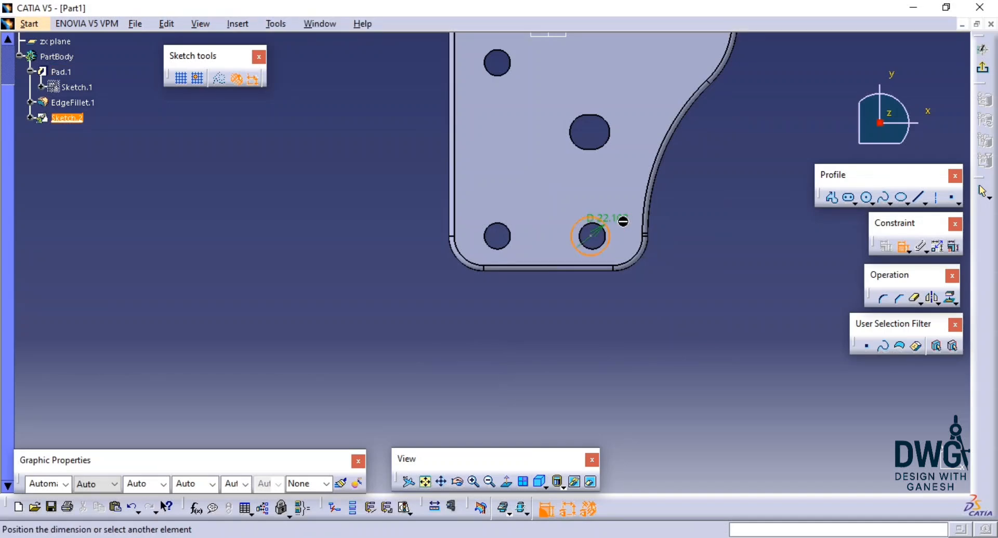
{"action": "left_click", "coordinate": [592, 244]}
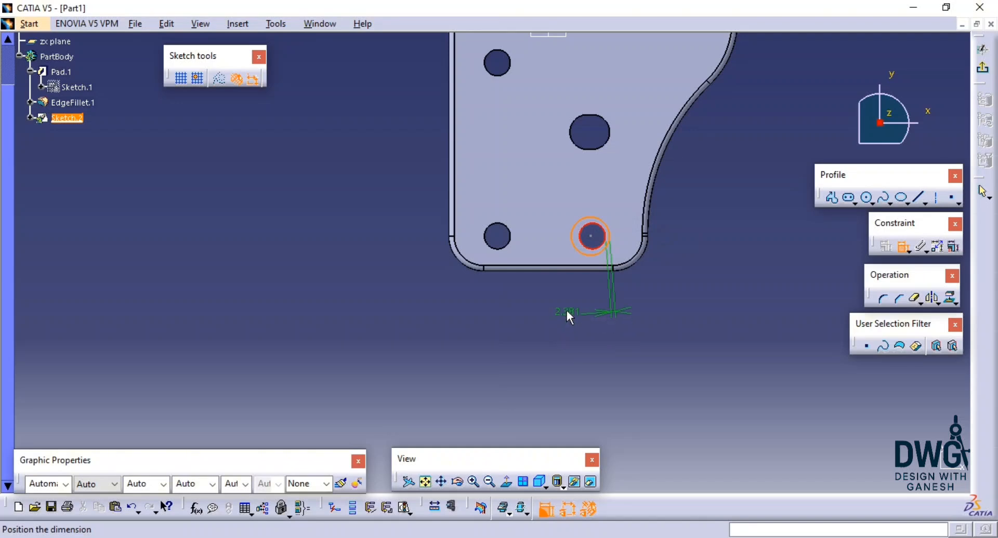
{"action": "right_click", "coordinate": [567, 312]}
{"action": "left_click", "coordinate": [627, 393]}
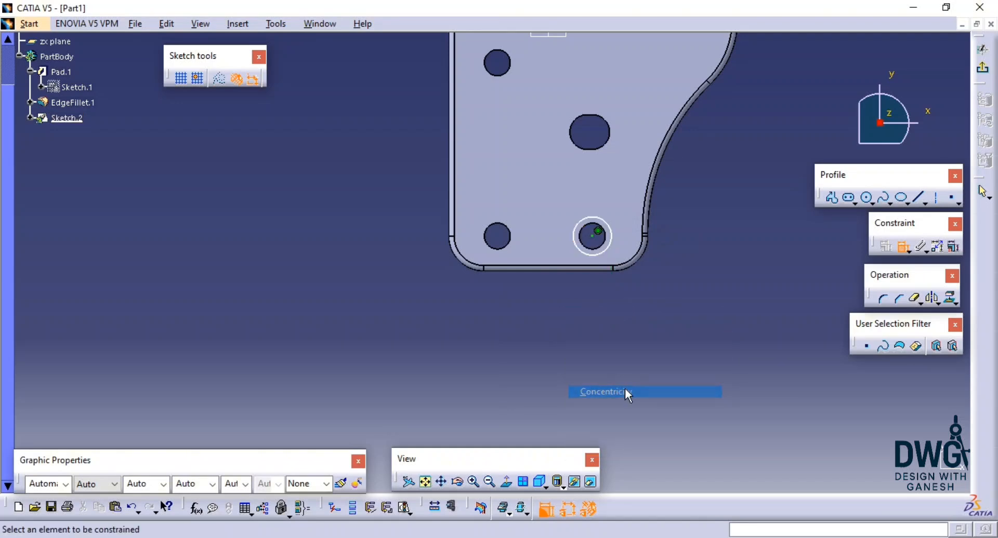
Step: Dimension the boss circle and set its diameter to 30 mm
{"action": "left_click", "coordinate": [601, 255]}
{"action": "left_click", "coordinate": [603, 319]}
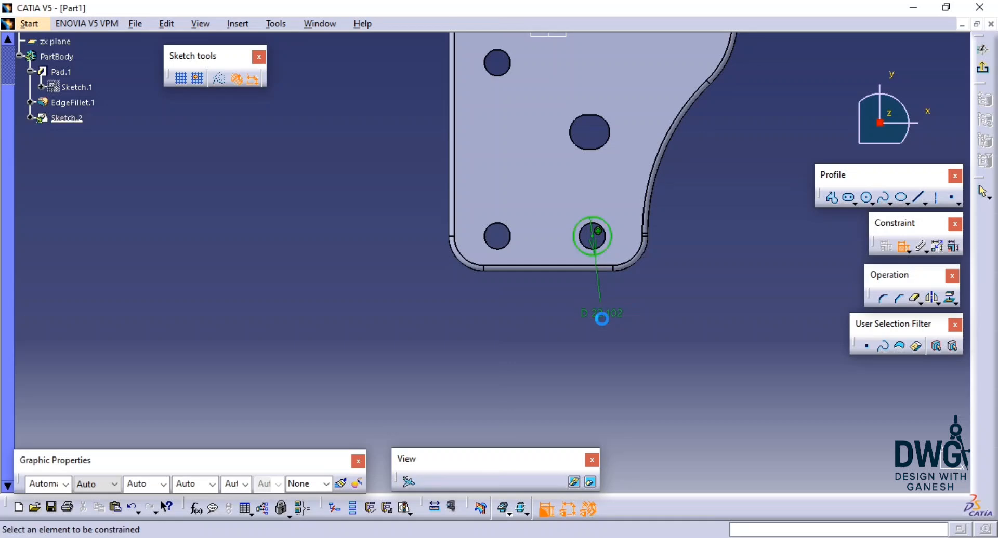
{"action": "double_click", "coordinate": [598, 314]}
{"action": "type", "text": "30"}
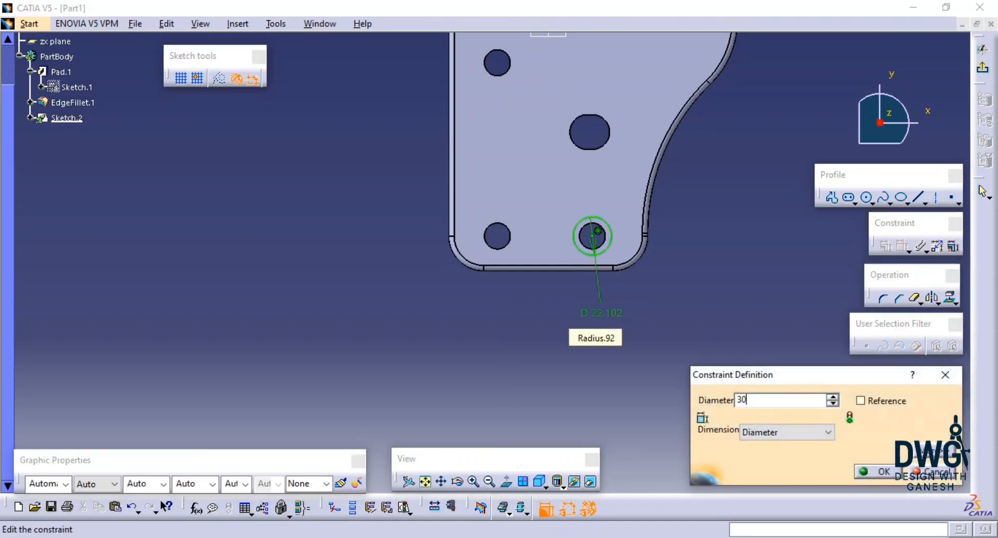
{"action": "key", "text": "Return"}
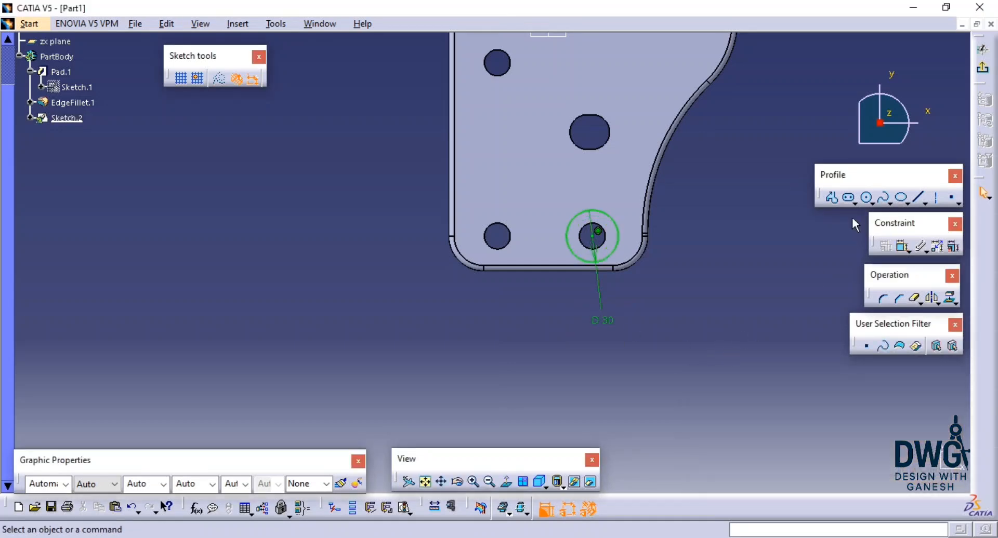
Step: Exit the sketch, try padding the 30 mm circle by 3 mm, and delete that pad while keeping its sketch
{"action": "left_click", "coordinate": [982, 49]}
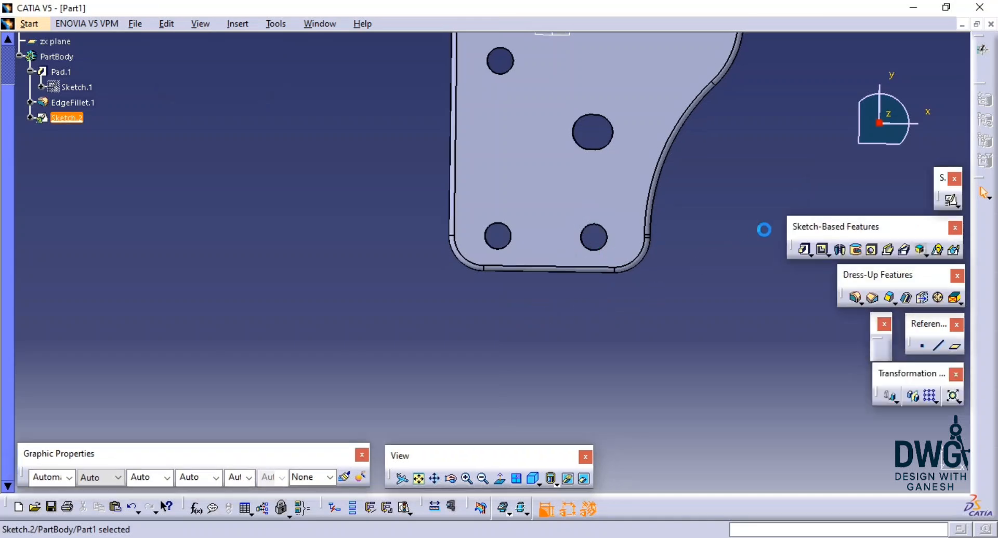
{"action": "left_click", "coordinate": [805, 251]}
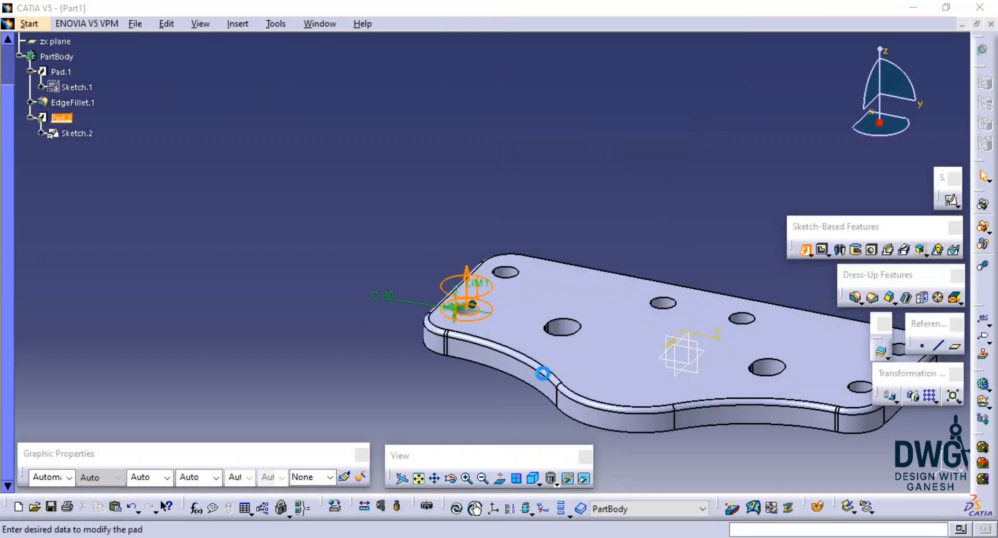
{"action": "type", "text": "3"}
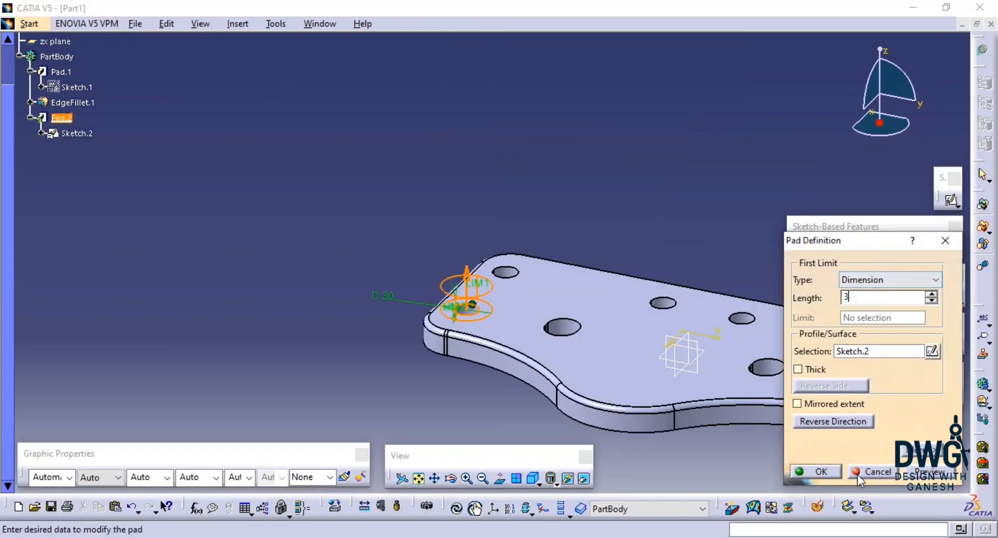
{"action": "left_click", "coordinate": [822, 473]}
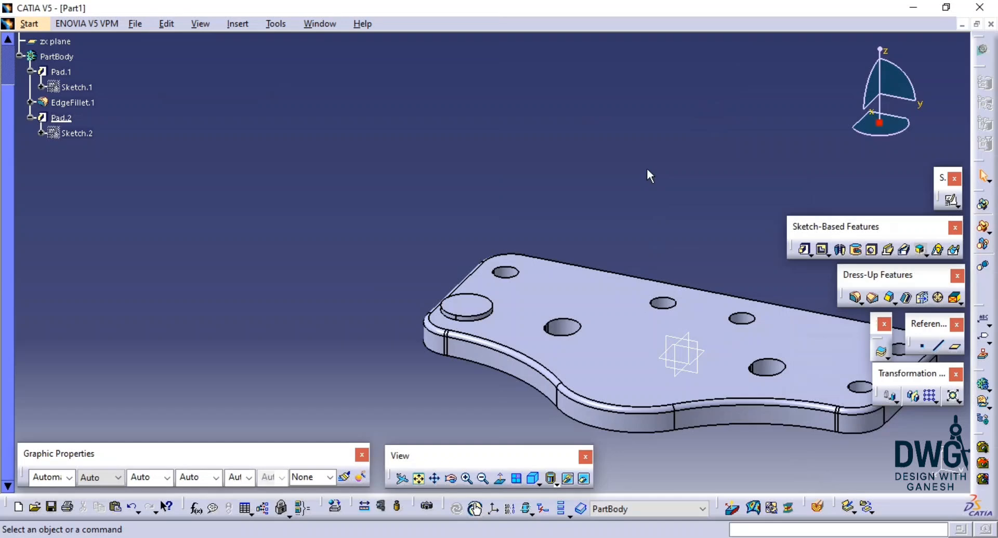
{"action": "left_click", "coordinate": [466, 307]}
{"action": "key", "text": "Delete"}
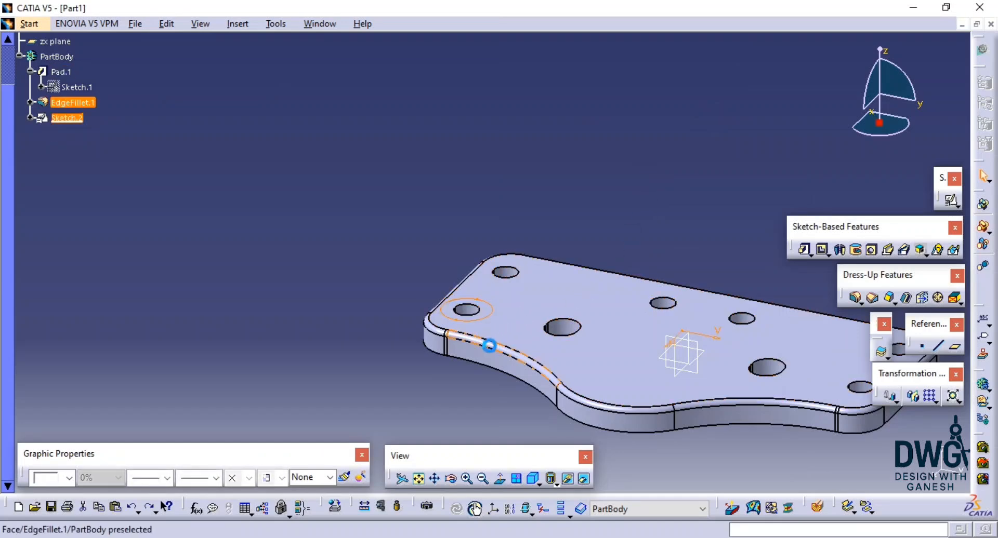
Step: Reopen the boss circle's sketch and project the corner hole's edge into it as the inner profile
{"action": "double_click", "coordinate": [487, 315]}
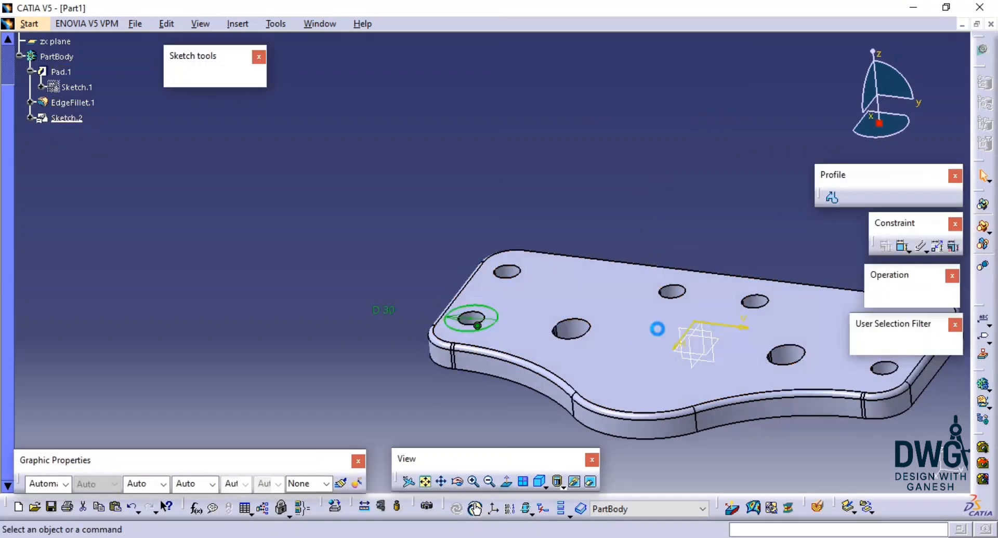
{"action": "left_click", "coordinate": [950, 298]}
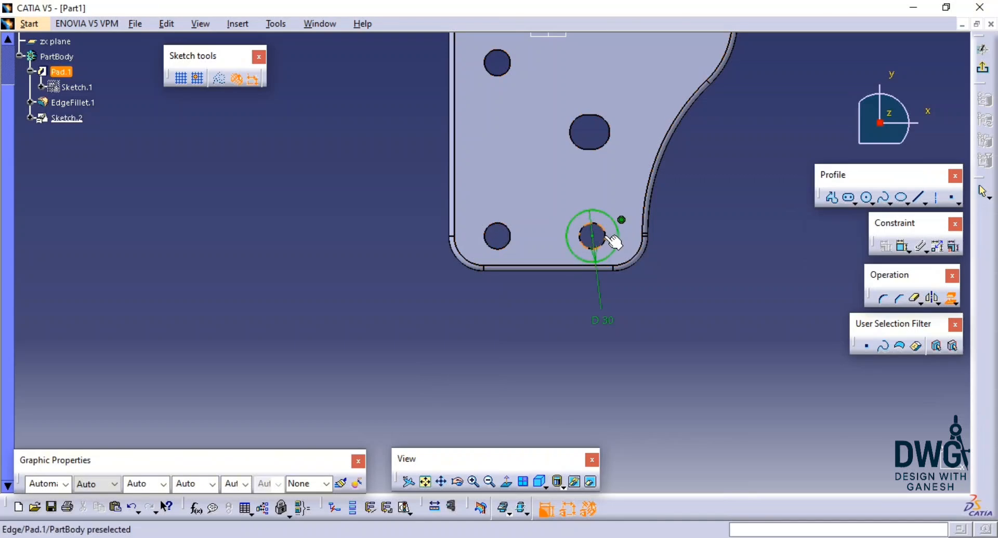
{"action": "left_click", "coordinate": [605, 238]}
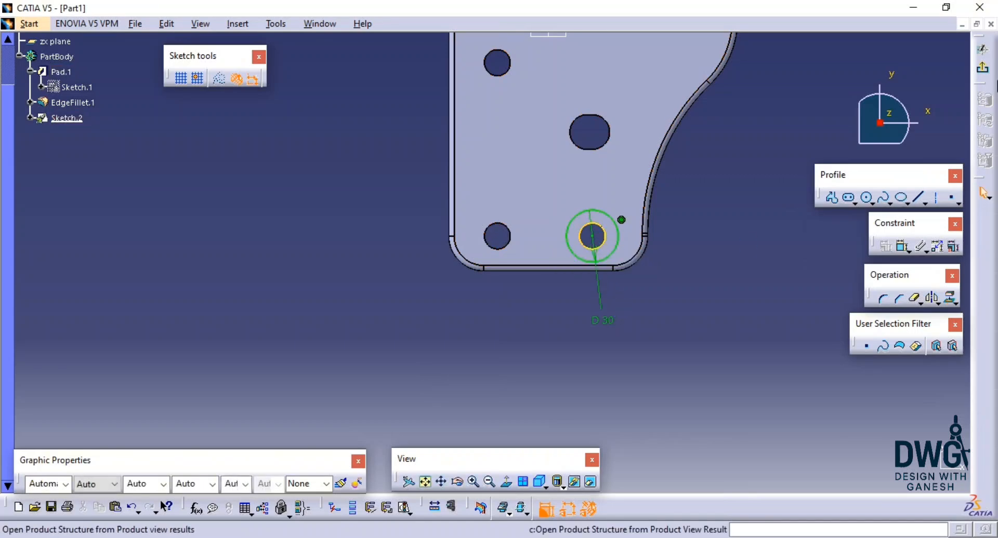
Step: Exit the sketch and pad the ring profile 3 mm to raise a boss around the corner hole
{"action": "left_click", "coordinate": [983, 71]}
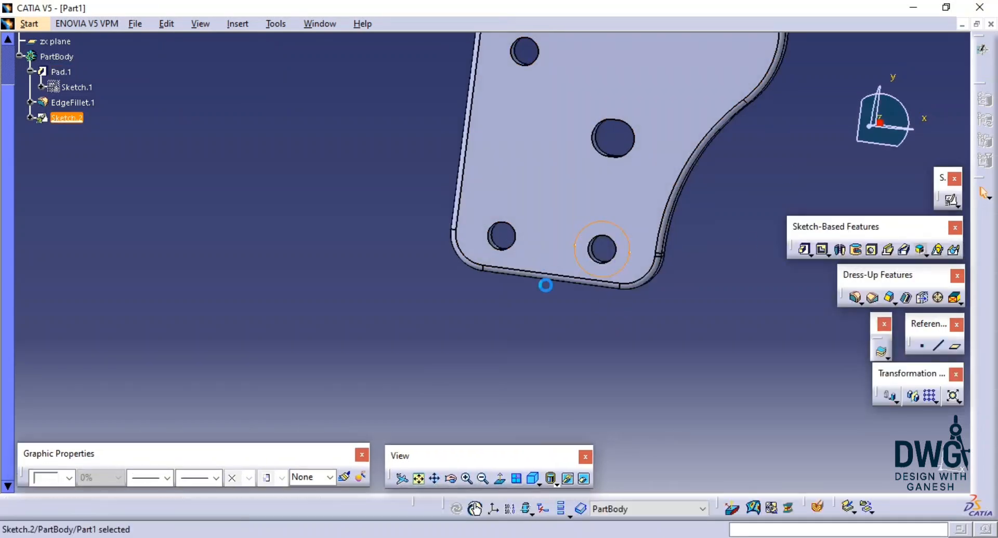
{"action": "left_click", "coordinate": [804, 251]}
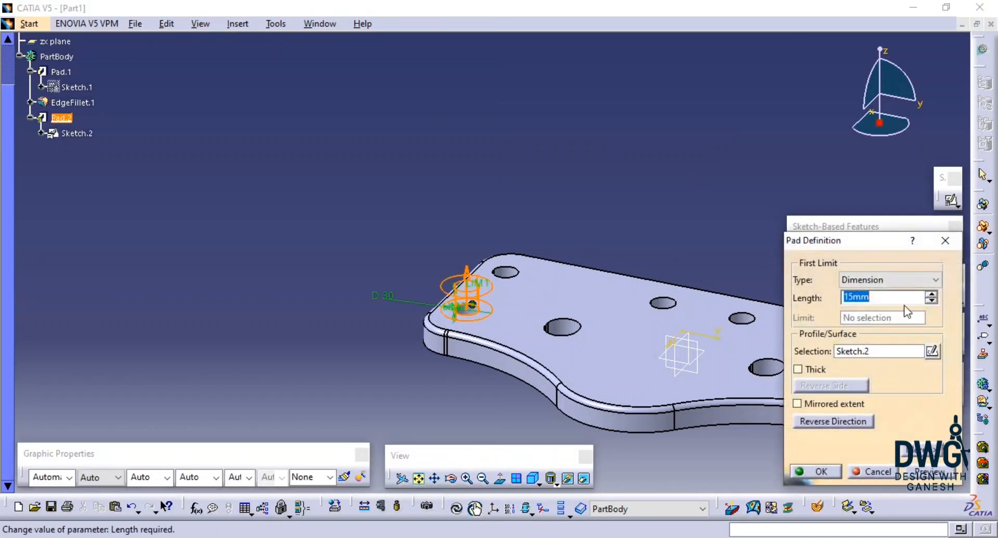
{"action": "type", "text": "8"}
{"action": "key", "text": "Return"}
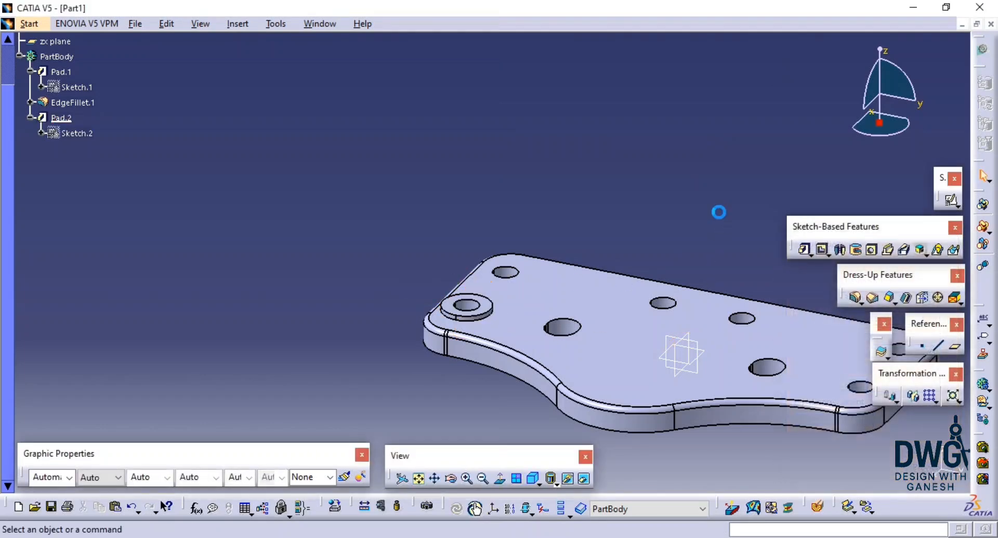
Step: Start a new positioned sketch on the plate's top face, focused on the elongated hole next to the finished boss
{"action": "middle_click_drag", "start_coordinate": [719, 212], "coordinate": [530, 185]}
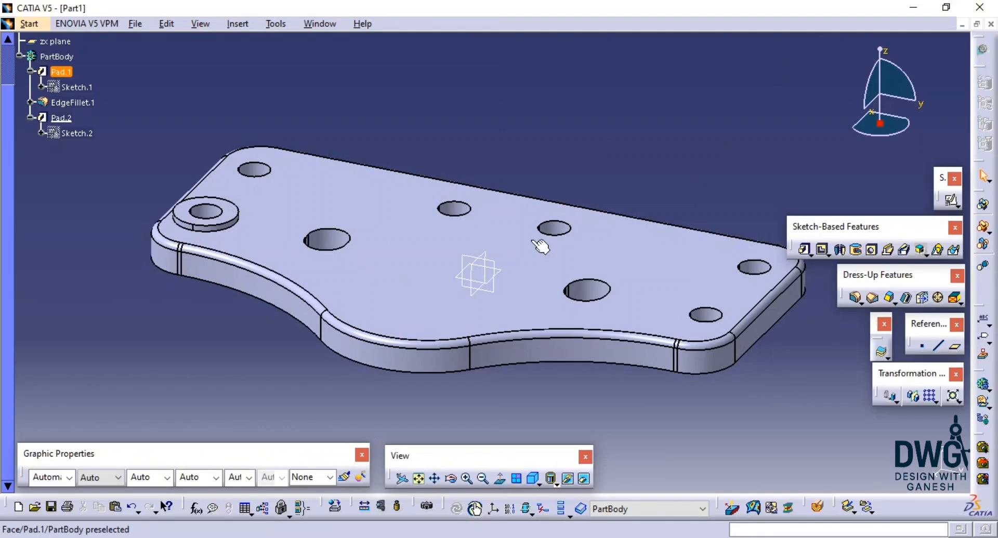
{"action": "left_click", "coordinate": [953, 203]}
{"action": "left_click", "coordinate": [664, 271]}
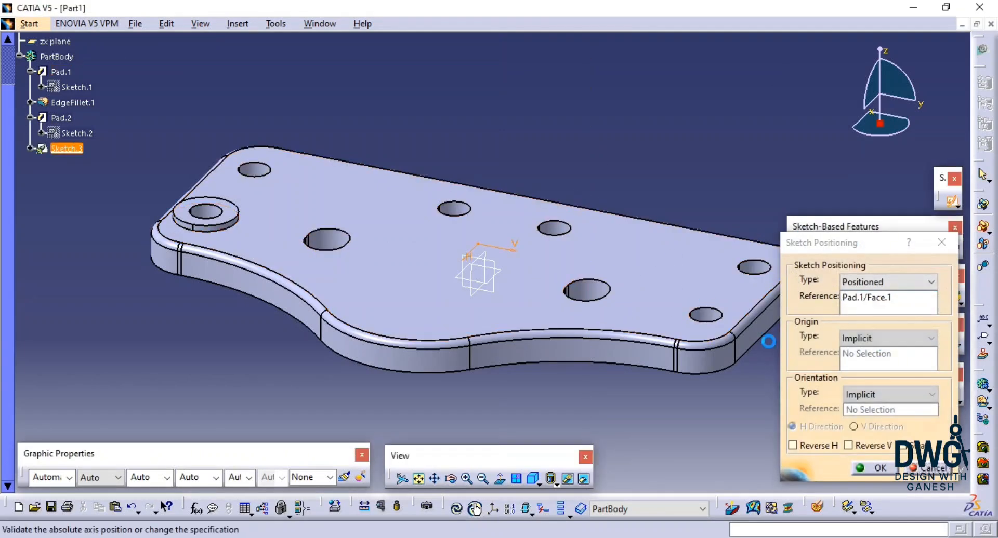
{"action": "left_click", "coordinate": [873, 469]}
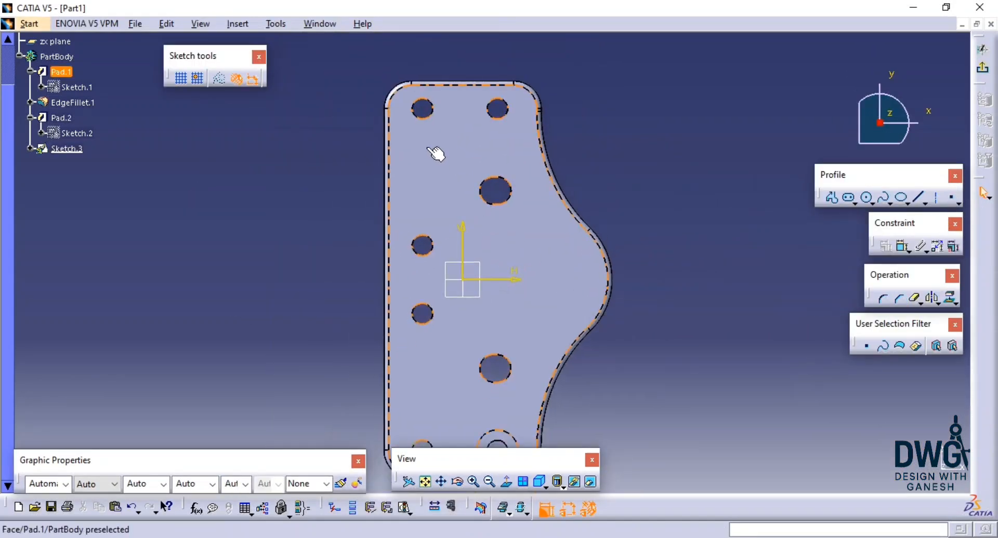
{"action": "middle_click_drag", "start_coordinate": [535, 336], "coordinate": [531, 277]}
{"action": "middle_click_drag", "start_coordinate": [484, 333], "coordinate": [490, 120]}
{"action": "left_click", "coordinate": [479, 254]}
{"action": "middle_click_drag", "start_coordinate": [488, 300], "coordinate": [529, 285]}
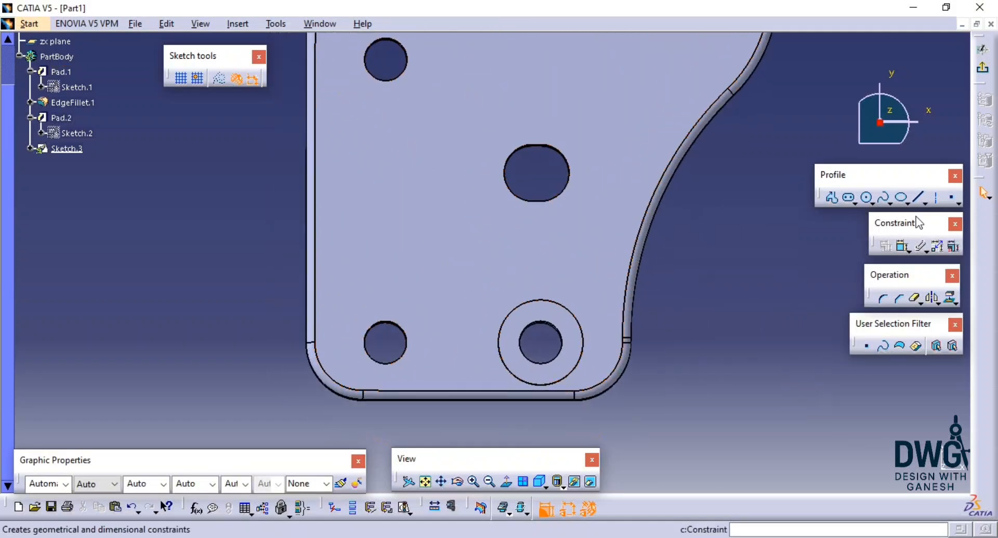
Step: Place a sketch point inside each of the five round holes that have no boss yet
{"action": "left_click", "coordinate": [950, 200]}
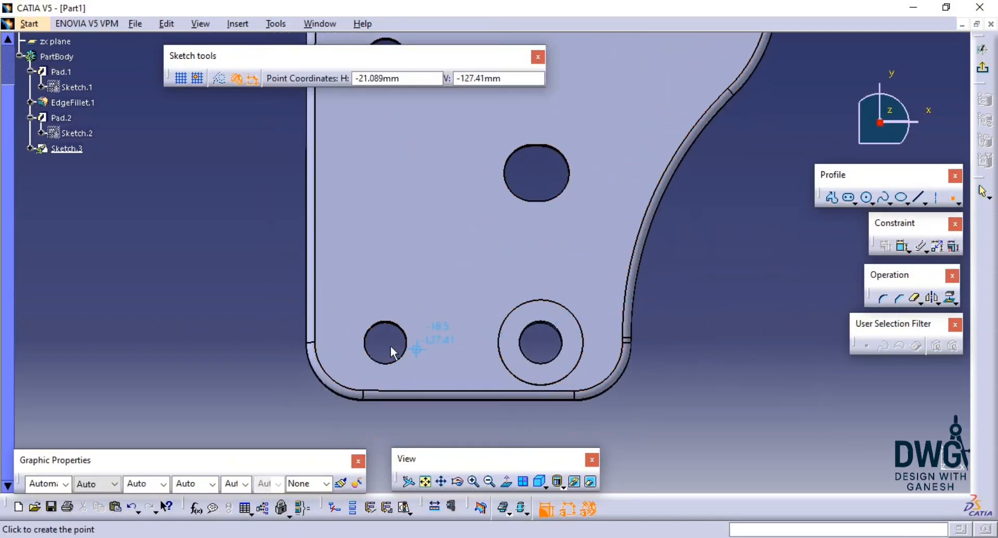
{"action": "mouse_move", "coordinate": [409, 300]}
{"action": "middle_mouse_down"}
{"action": "mouse_move", "coordinate": [427, 400]}
{"action": "mouse_move", "coordinate": [423, 357]}
{"action": "middle_mouse_up"}
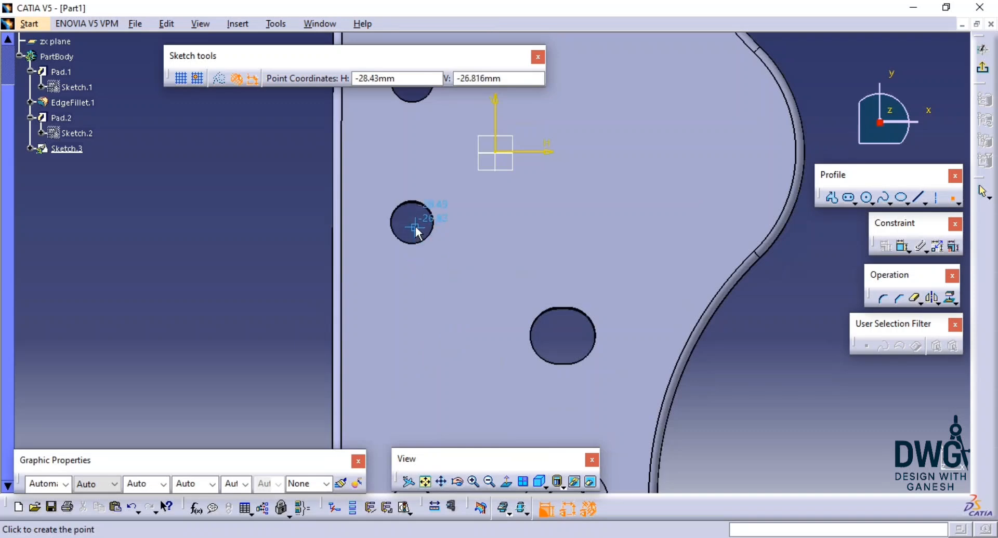
{"action": "middle_click_drag", "start_coordinate": [415, 232], "coordinate": [433, 311]}
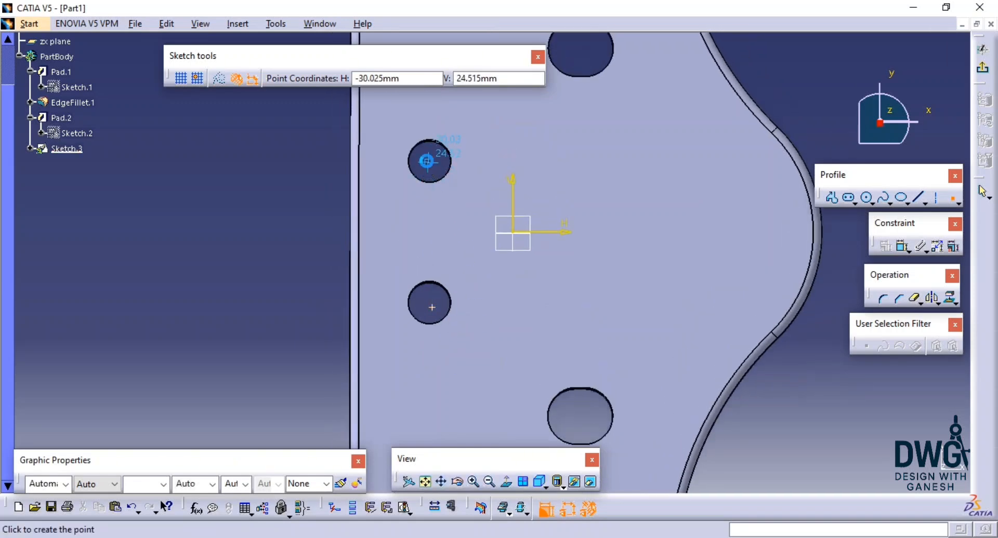
{"action": "mouse_move", "coordinate": [426, 161]}
{"action": "middle_mouse_down"}
{"action": "mouse_move", "coordinate": [492, 258]}
{"action": "mouse_move", "coordinate": [592, 255]}
{"action": "middle_mouse_up"}
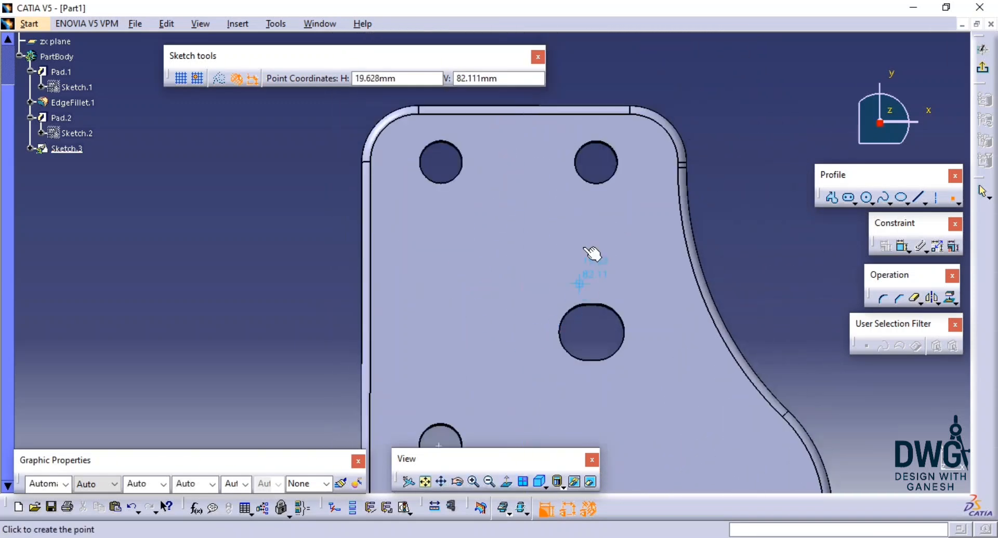
{"action": "left_click", "coordinate": [596, 169]}
{"action": "left_click", "coordinate": [439, 162]}
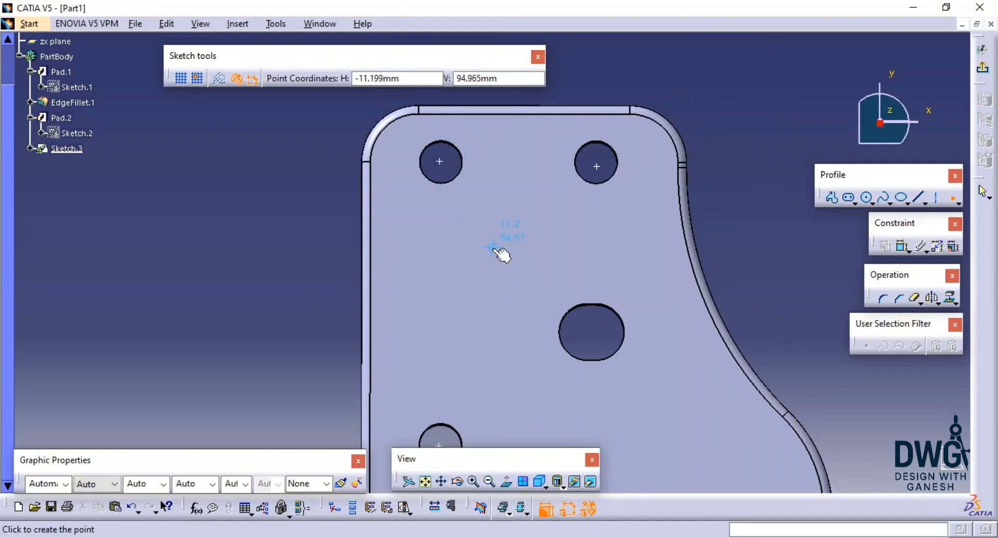
{"action": "middle_click_drag", "start_coordinate": [493, 250], "coordinate": [497, 230]}
{"action": "key", "text": "Escape"}
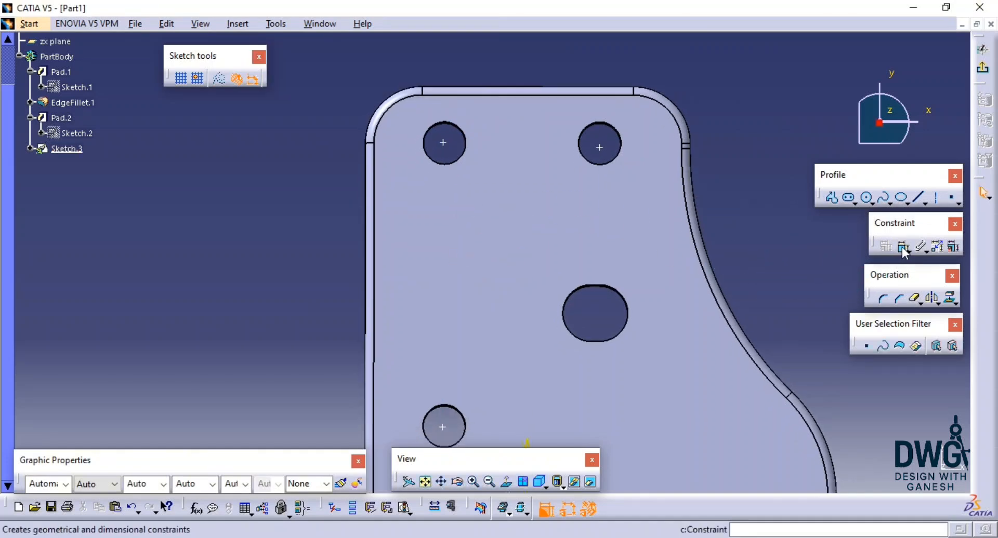
Step: Constrain the points in the two upper corner holes to be concentric with their hole edges
{"action": "left_click", "coordinate": [902, 247]}
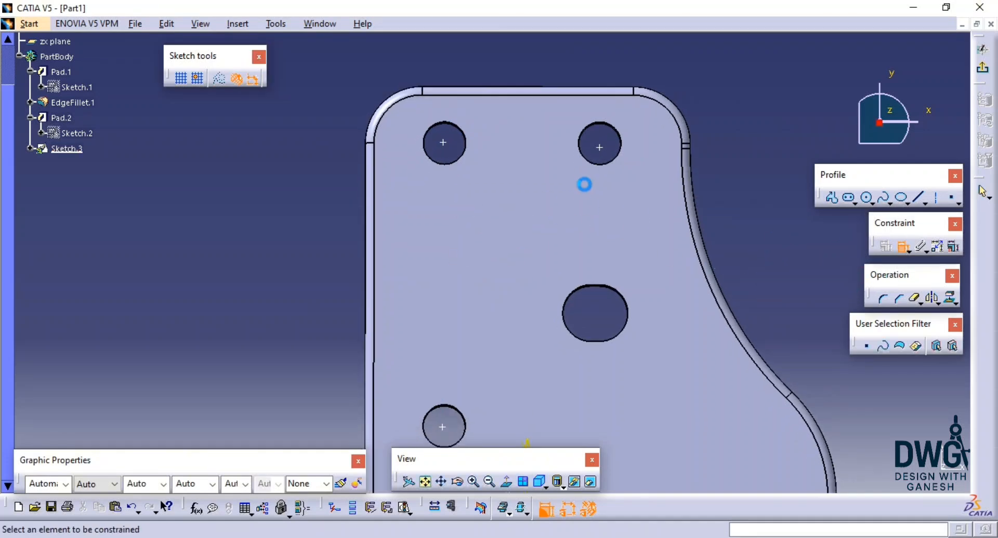
{"action": "left_click", "coordinate": [602, 147]}
{"action": "left_click", "coordinate": [619, 134]}
{"action": "right_click", "coordinate": [616, 120]}
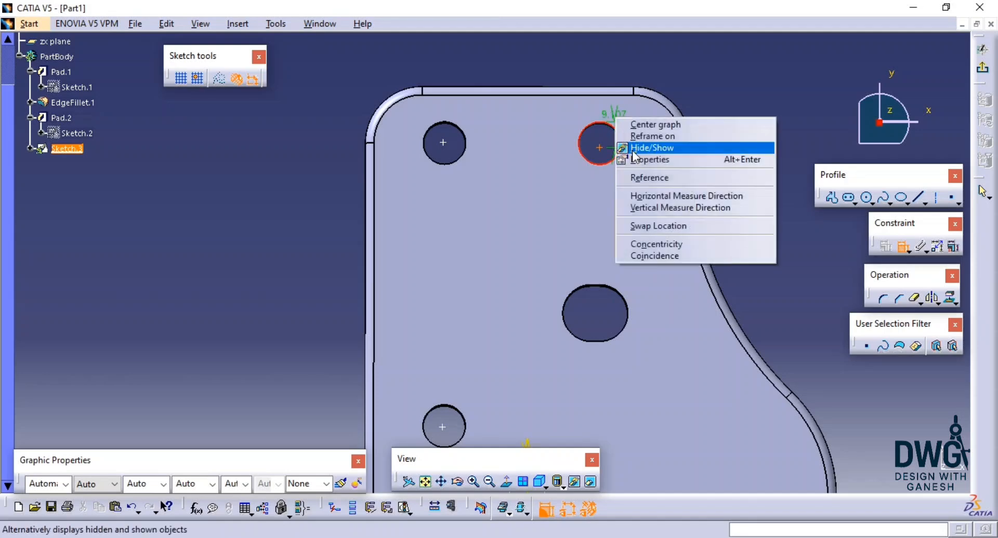
{"action": "left_click", "coordinate": [669, 245]}
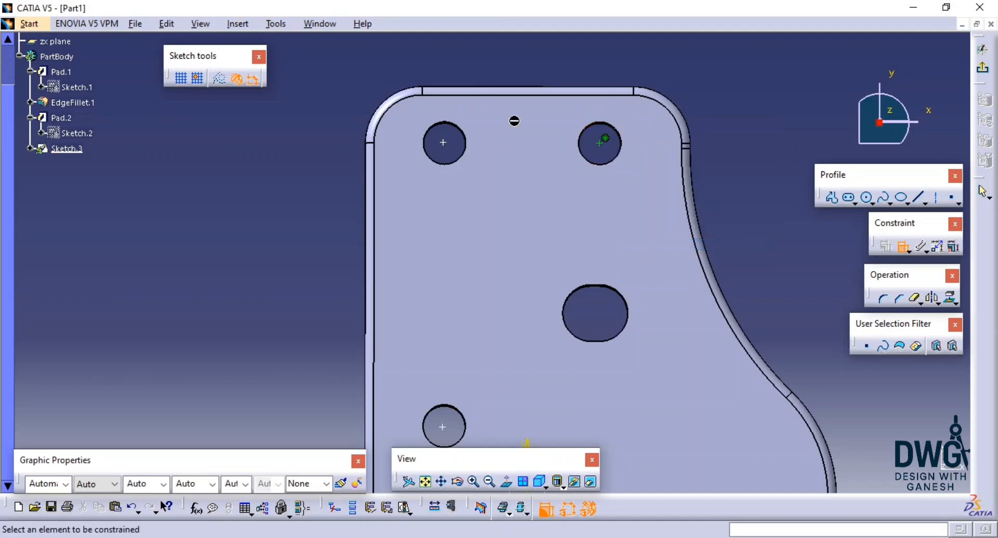
{"action": "left_click", "coordinate": [442, 141]}
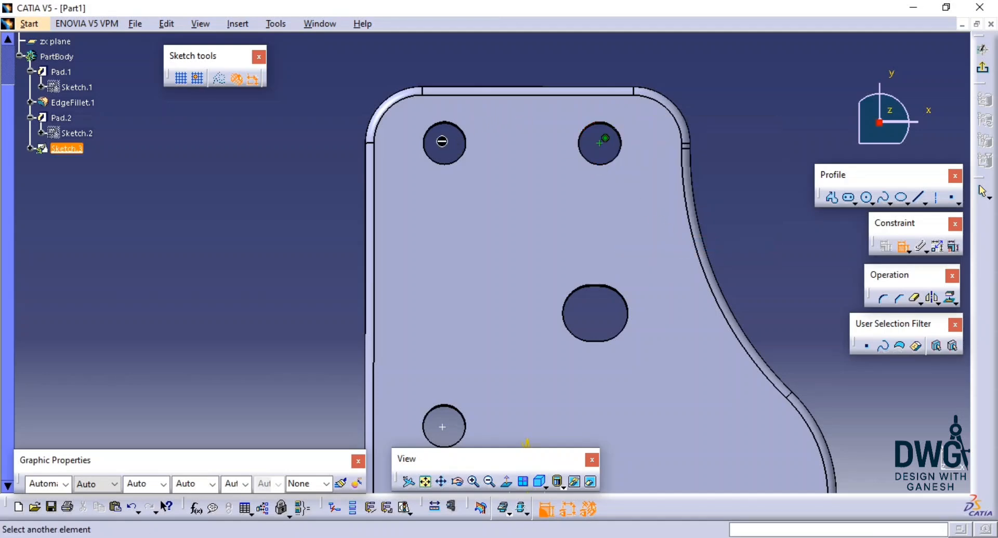
{"action": "left_click", "coordinate": [467, 133]}
{"action": "right_click", "coordinate": [326, 121]}
{"action": "left_click", "coordinate": [366, 199]}
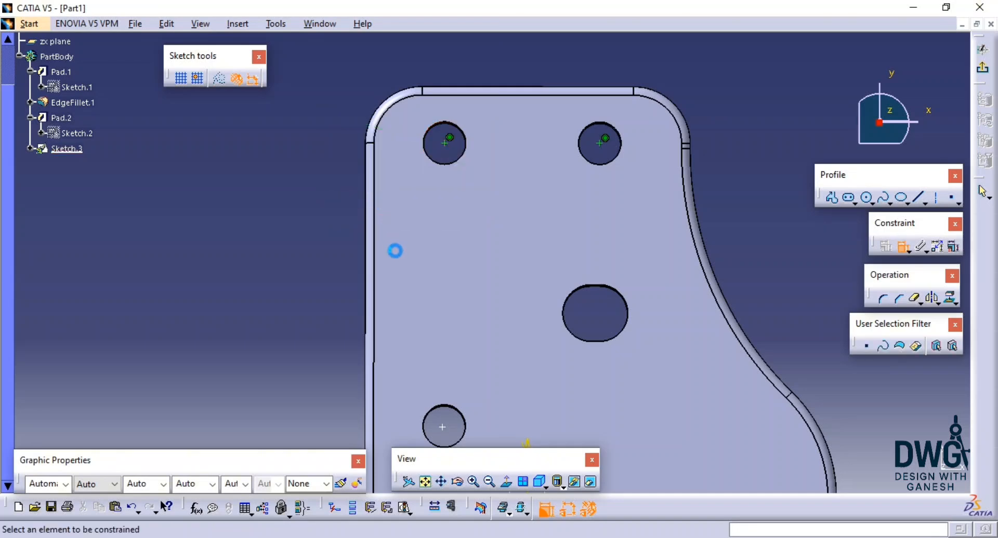
Step: Constrain the points in the two holes midway along the straight side to be concentric with their hole edges
{"action": "middle_click_drag", "start_coordinate": [485, 228], "coordinate": [481, 141]}
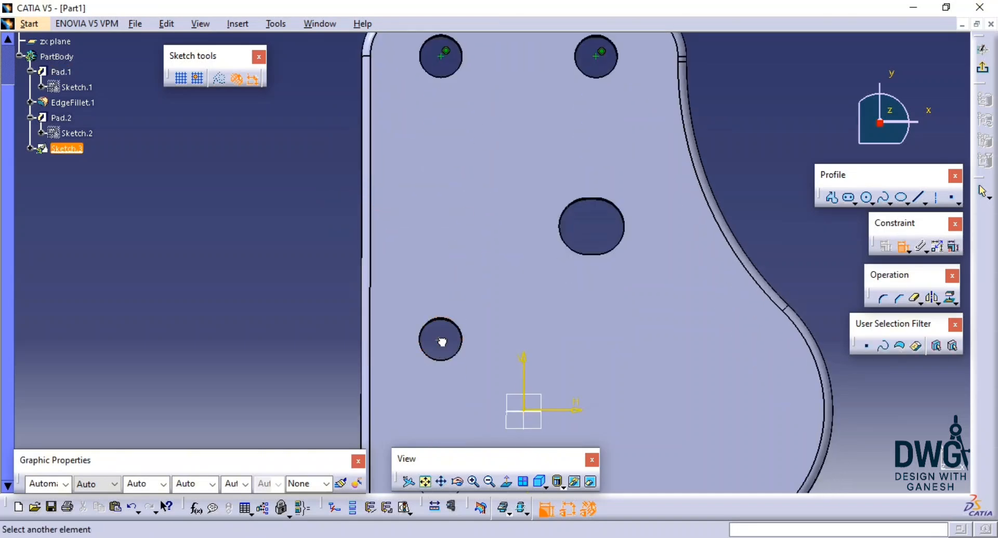
{"action": "left_click", "coordinate": [459, 329]}
{"action": "right_click", "coordinate": [329, 258]}
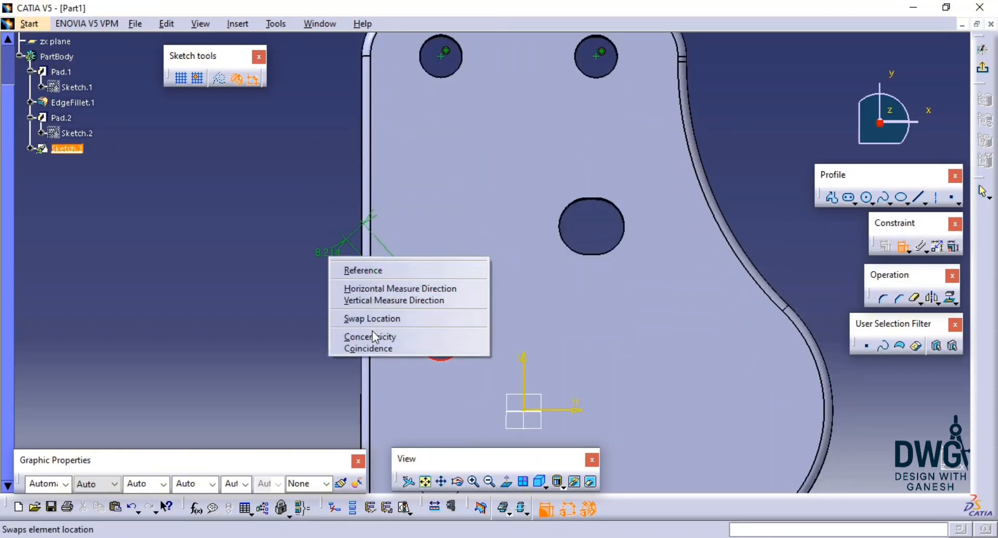
{"action": "left_click", "coordinate": [380, 337]}
{"action": "mouse_move", "coordinate": [412, 385]}
{"action": "middle_mouse_down"}
{"action": "mouse_move", "coordinate": [442, 291]}
{"action": "mouse_move", "coordinate": [473, 254]}
{"action": "middle_mouse_up"}
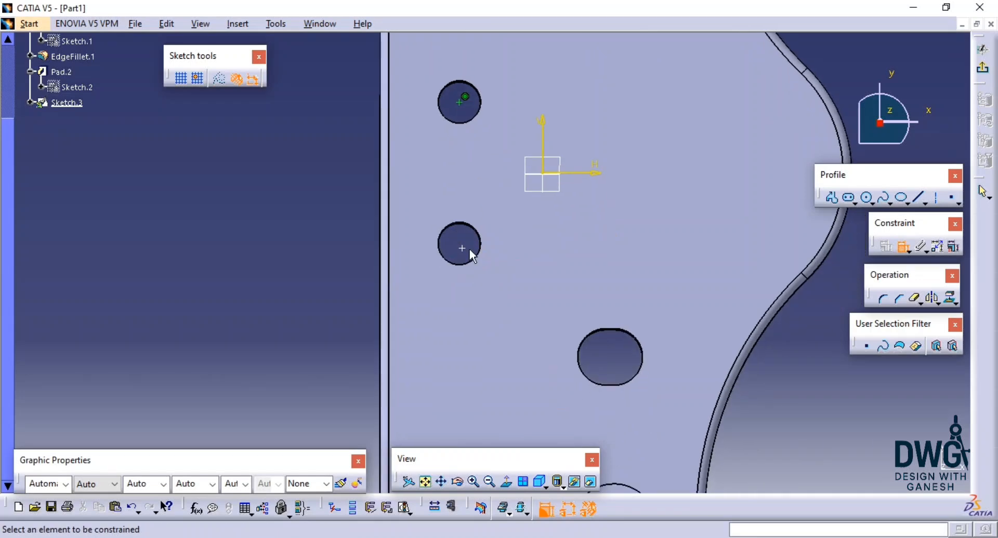
{"action": "left_click", "coordinate": [480, 232]}
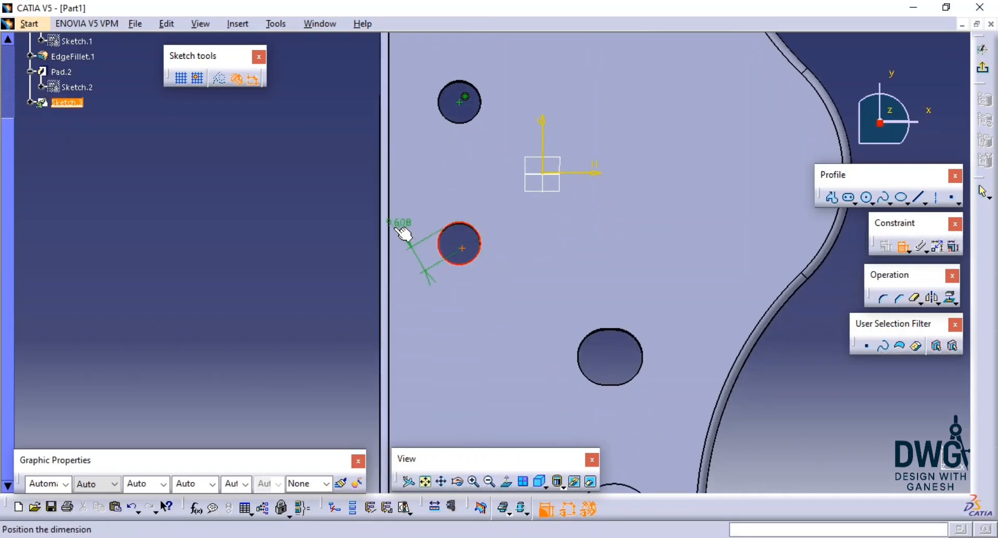
{"action": "right_click", "coordinate": [395, 226]}
{"action": "left_click", "coordinate": [459, 355]}
Step: Constrain the point in the lower corner hole to be concentric with the hole's edge and exit the sketch
{"action": "middle_click_drag", "start_coordinate": [467, 418], "coordinate": [455, 321]}
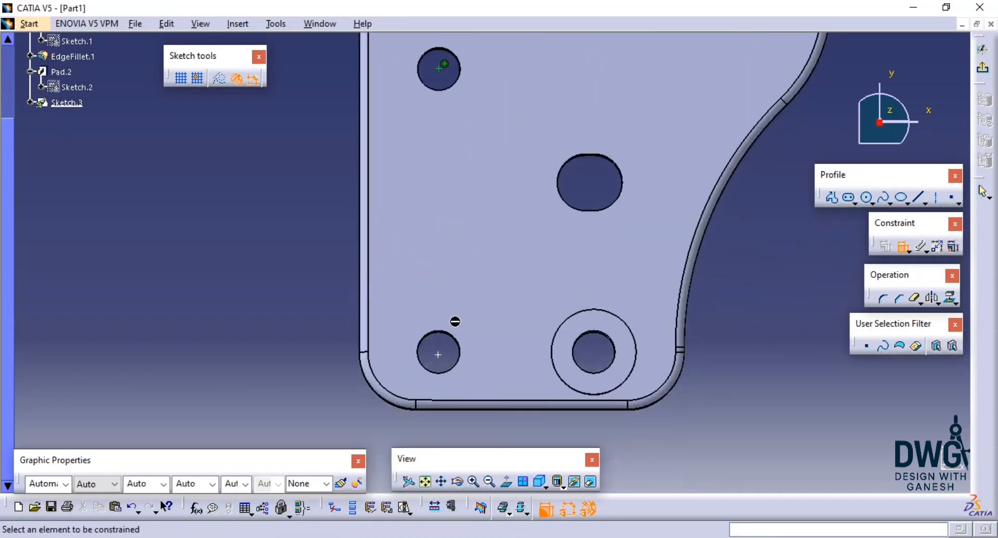
{"action": "left_click", "coordinate": [468, 346]}
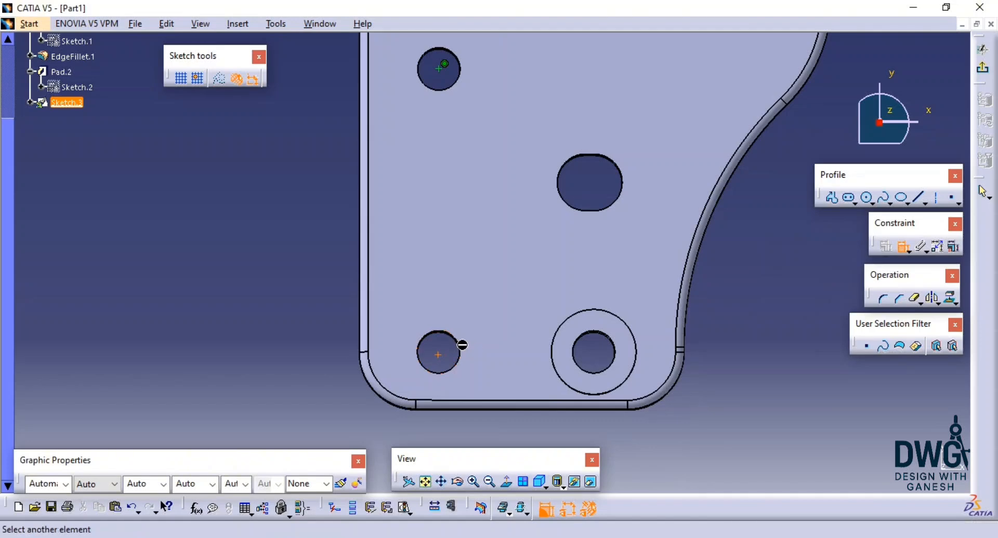
{"action": "left_click", "coordinate": [469, 349]}
{"action": "right_click", "coordinate": [300, 307]}
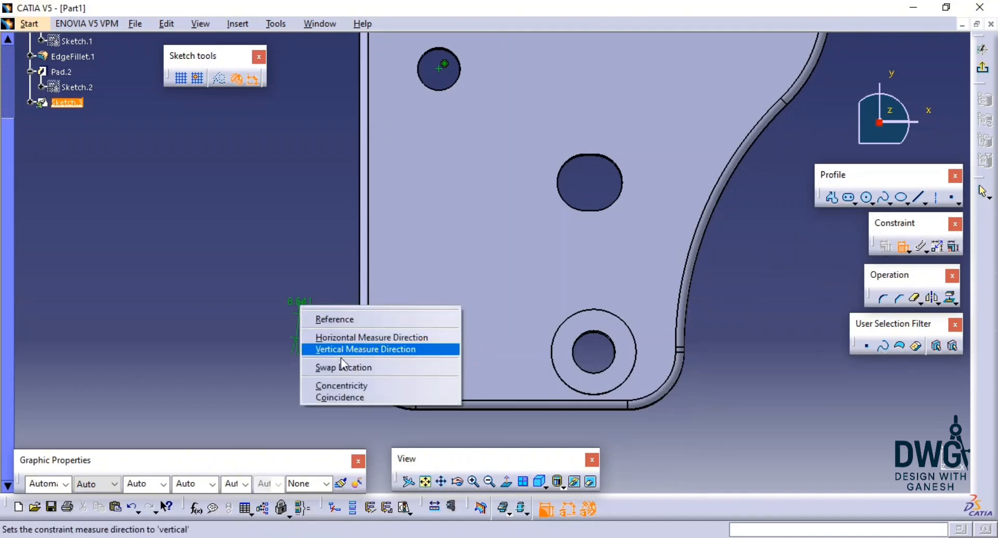
{"action": "left_click", "coordinate": [356, 385]}
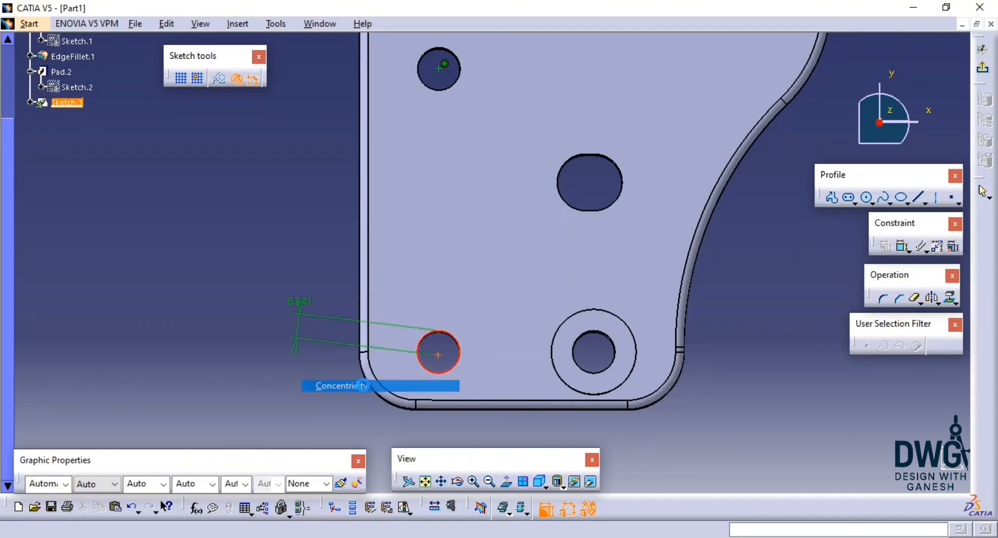
{"action": "left_click", "coordinate": [982, 67]}
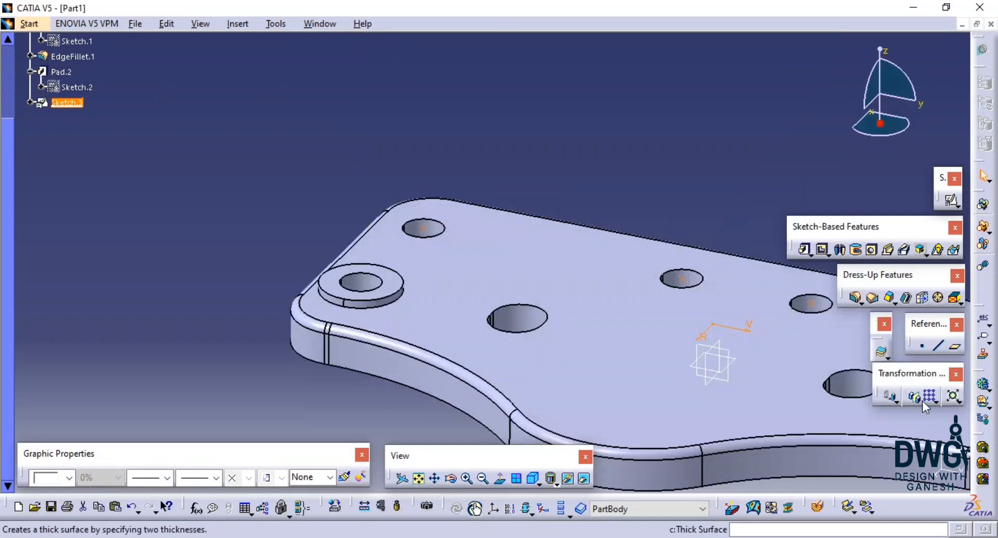
Step: Create a user pattern of the boss pad Pad.2 using the points of Sketch.3 as positions
{"action": "left_click", "coordinate": [935, 401]}
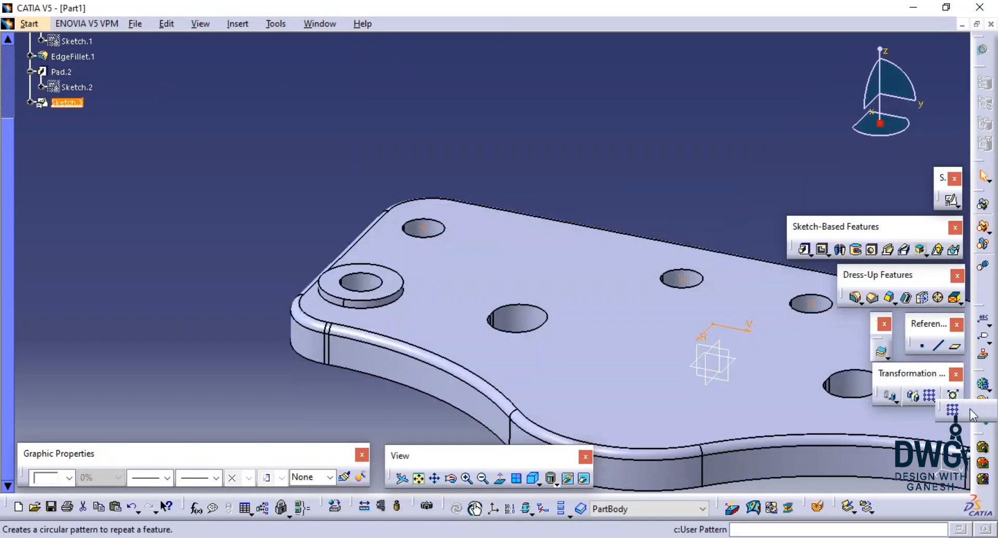
{"action": "left_click", "coordinate": [968, 411]}
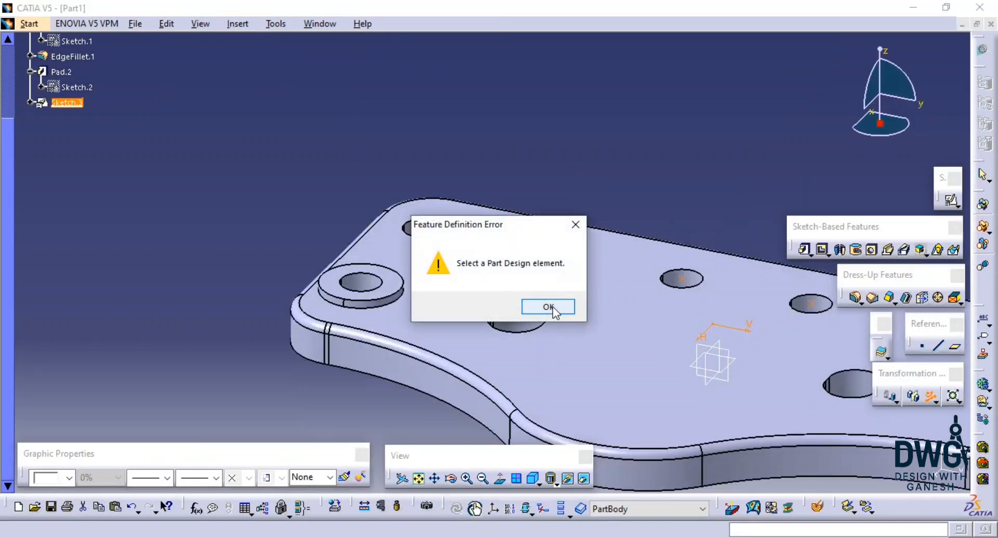
{"action": "left_click", "coordinate": [549, 307]}
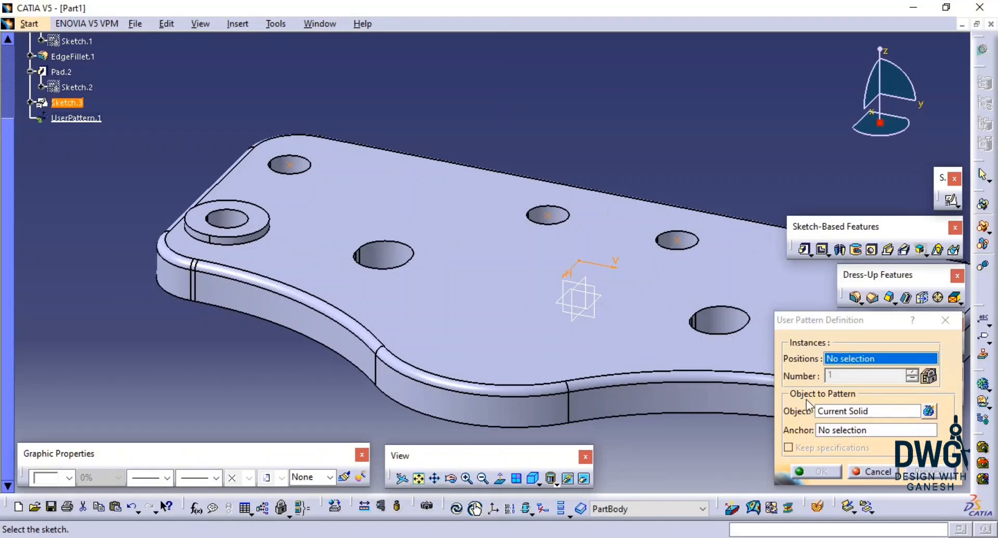
{"action": "left_click", "coordinate": [842, 413]}
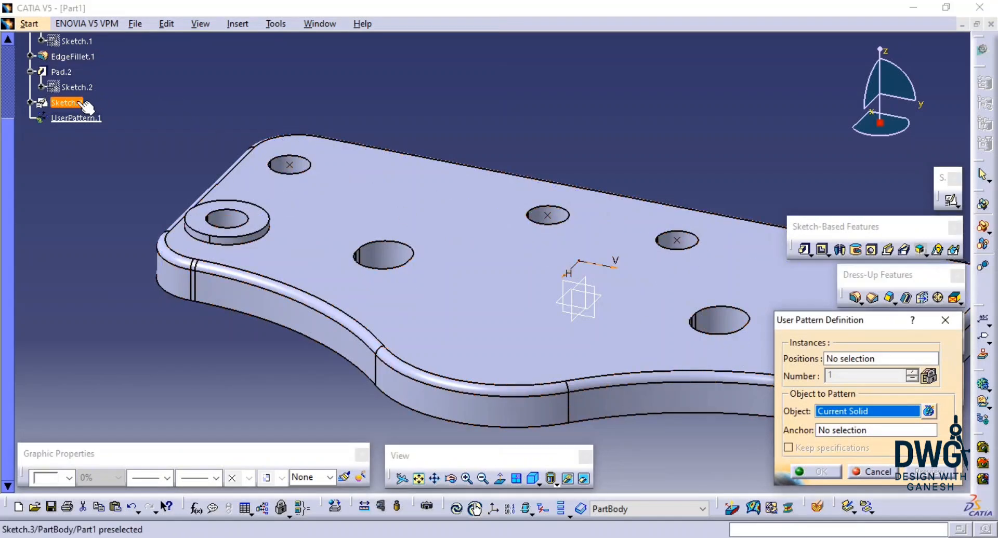
{"action": "left_click", "coordinate": [61, 102]}
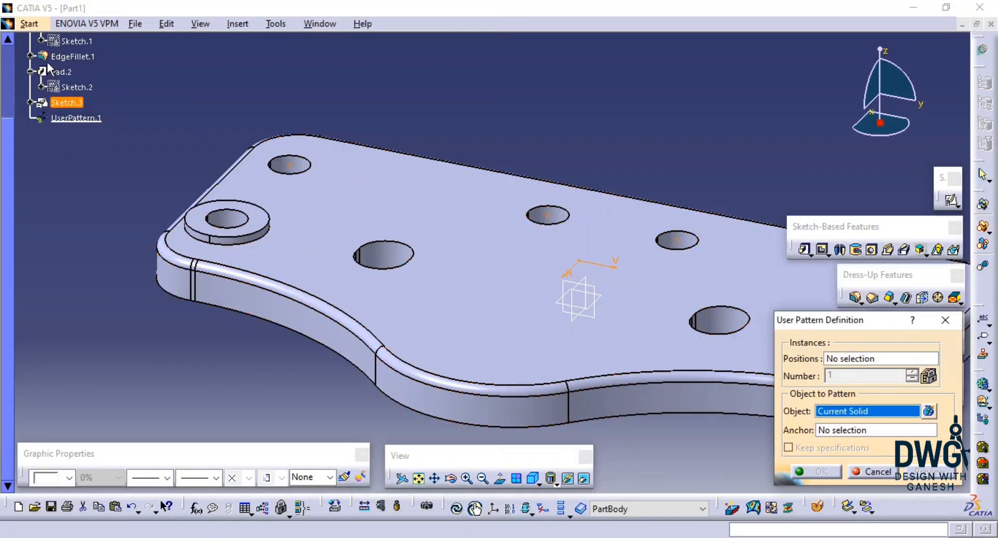
{"action": "left_click", "coordinate": [62, 71]}
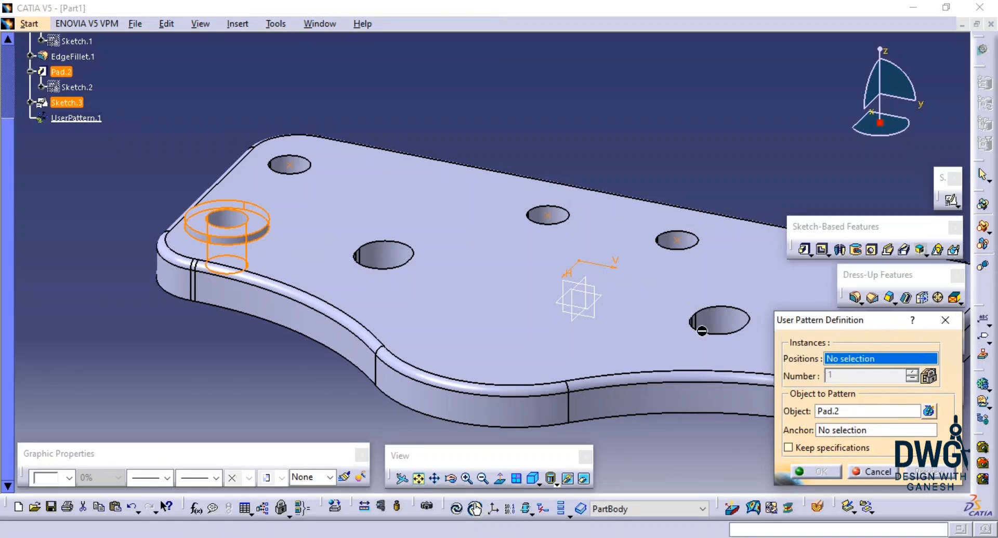
{"action": "left_click", "coordinate": [675, 240]}
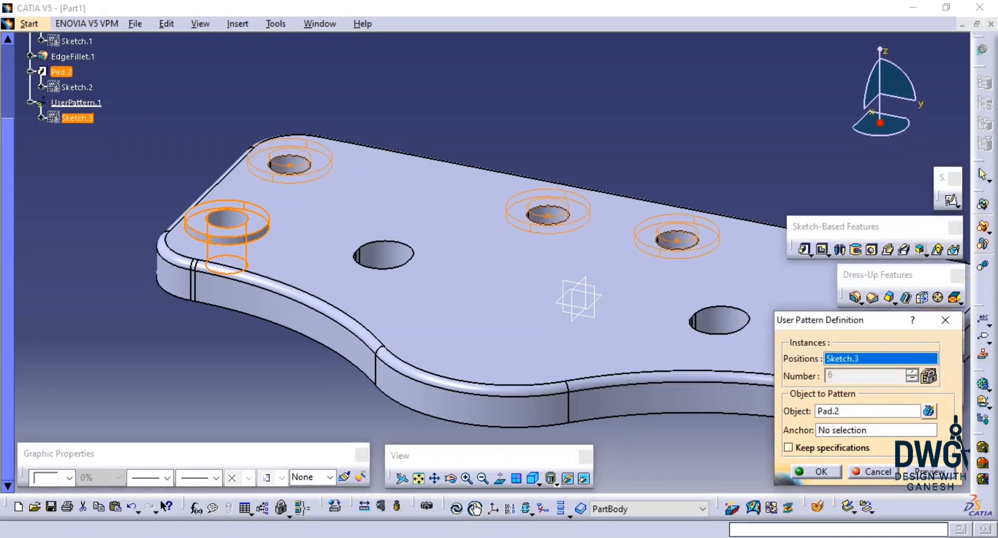
{"action": "left_click", "coordinate": [813, 471]}
Step: Clear the pattern selection and show the hidden positions sketch Sketch.3 in the model
{"action": "middle_click_drag", "start_coordinate": [719, 202], "coordinate": [682, 136]}
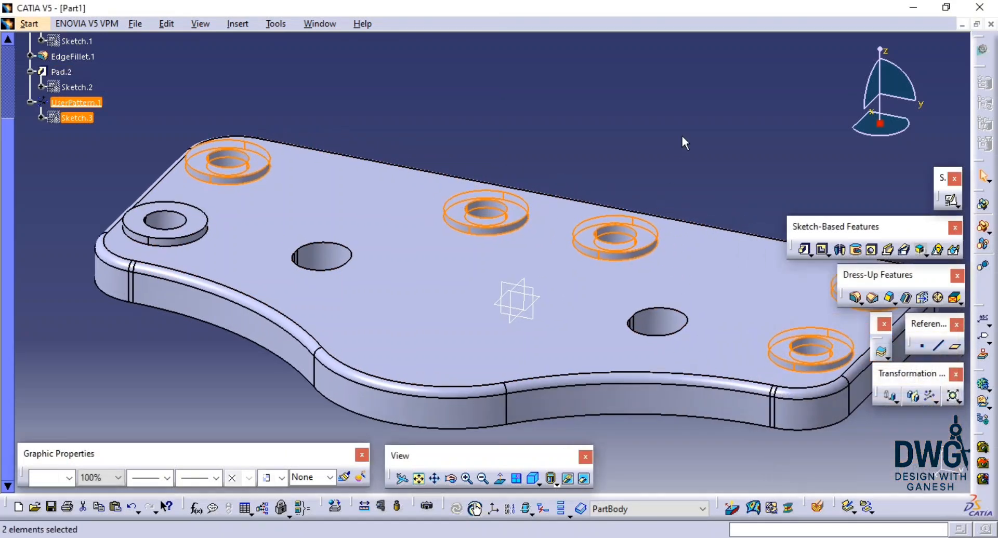
{"action": "left_click", "coordinate": [682, 136]}
{"action": "middle_click_drag", "start_coordinate": [622, 353], "coordinate": [600, 362]}
{"action": "left_click", "coordinate": [455, 338]}
{"action": "middle_click_drag", "start_coordinate": [94, 163], "coordinate": [96, 170]}
{"action": "left_click", "coordinate": [69, 117]}
{"action": "right_click", "coordinate": [69, 116]}
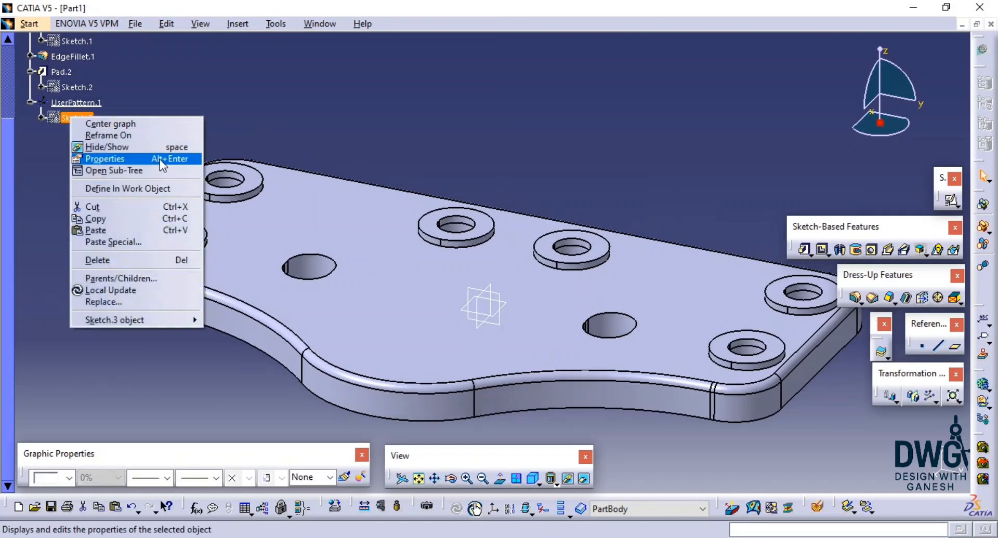
{"action": "left_click", "coordinate": [195, 148]}
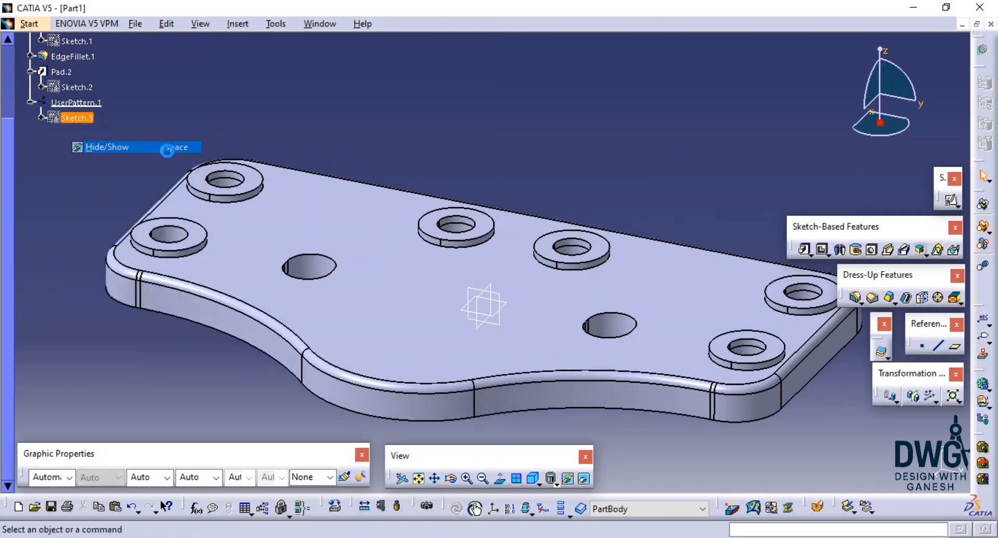
Step: Add a 3 mm edge fillet where the original corner boss meets the plate's top face
{"action": "left_click", "coordinate": [855, 298]}
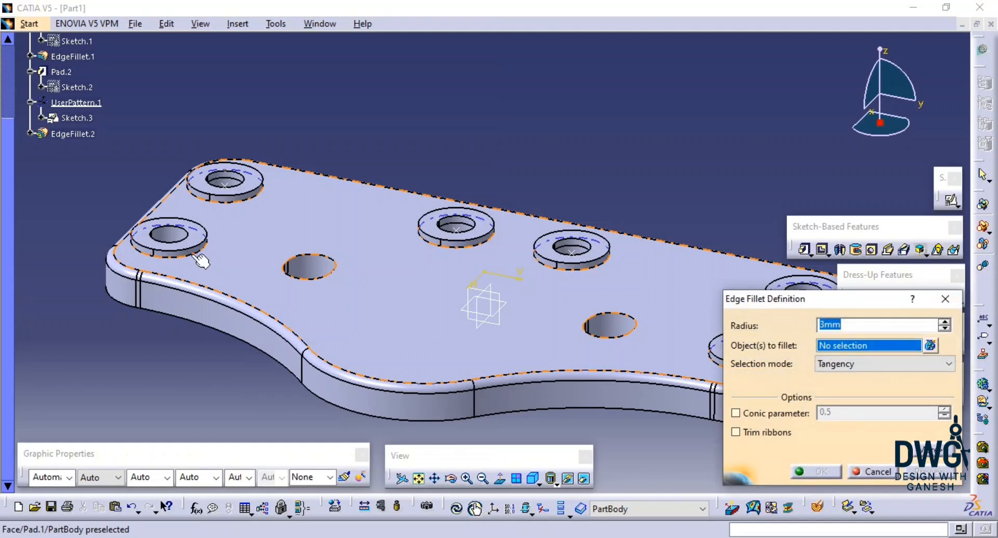
{"action": "left_click", "coordinate": [199, 258]}
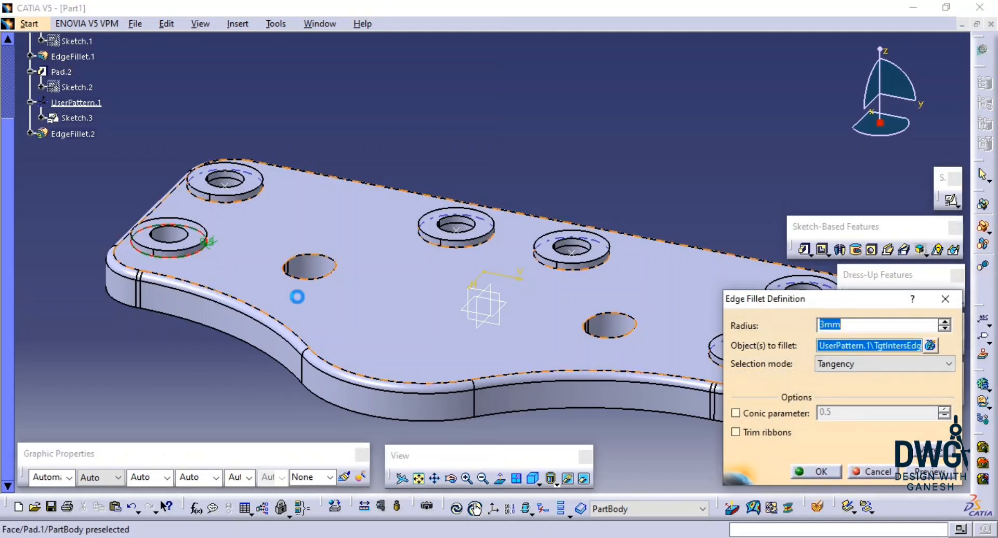
{"action": "left_click", "coordinate": [930, 473]}
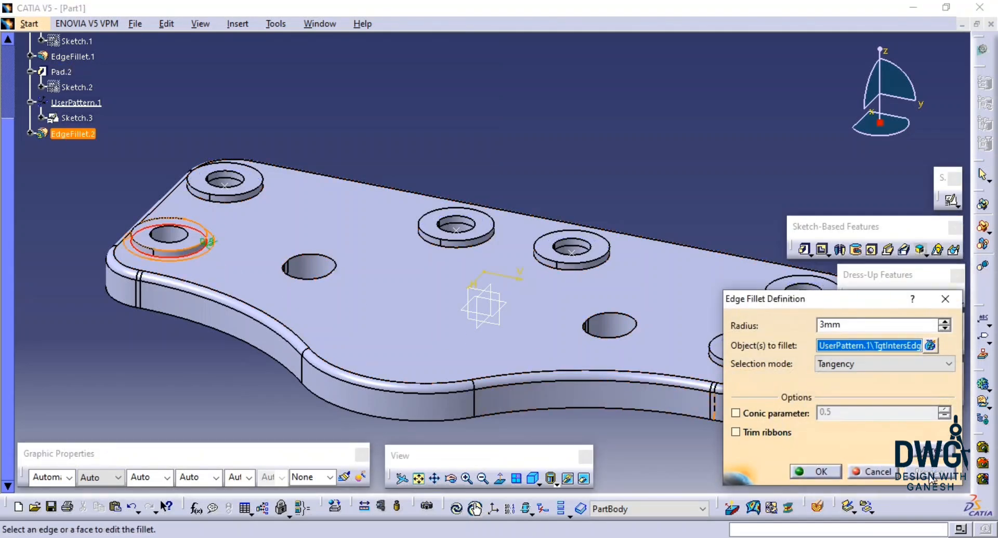
{"action": "left_click", "coordinate": [818, 472]}
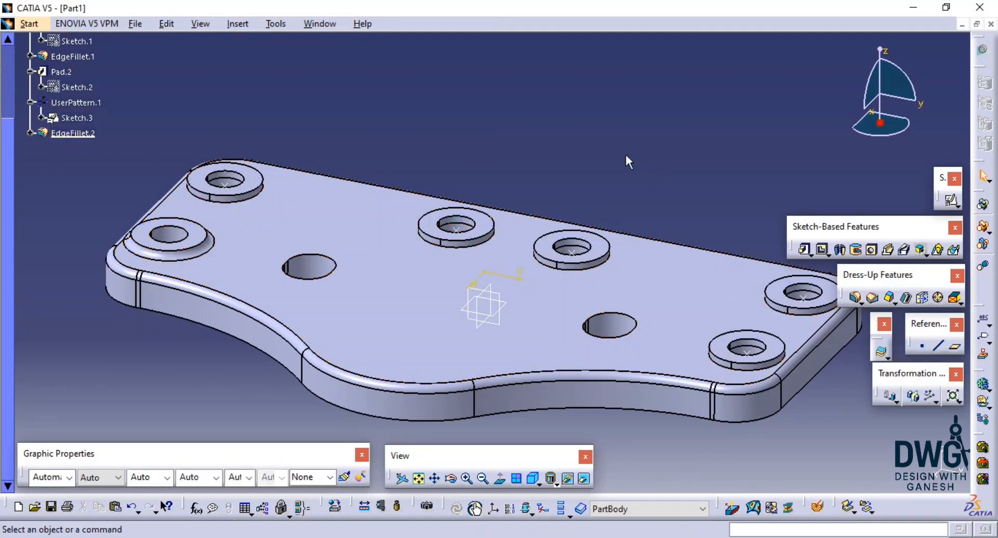
Step: Try to create a user pattern of the original boss's base fillet EdgeFillet.2
{"action": "left_click", "coordinate": [932, 401]}
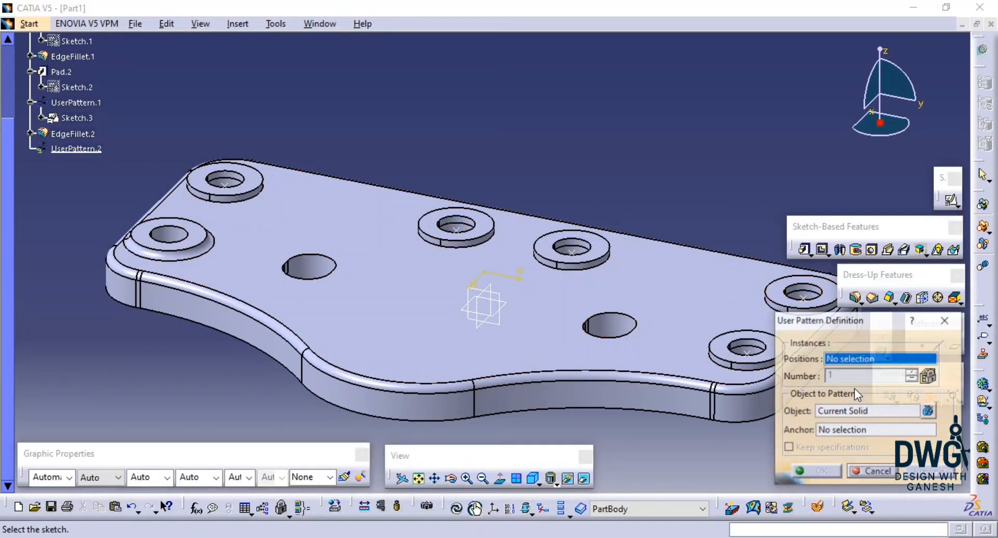
{"action": "left_click", "coordinate": [846, 412]}
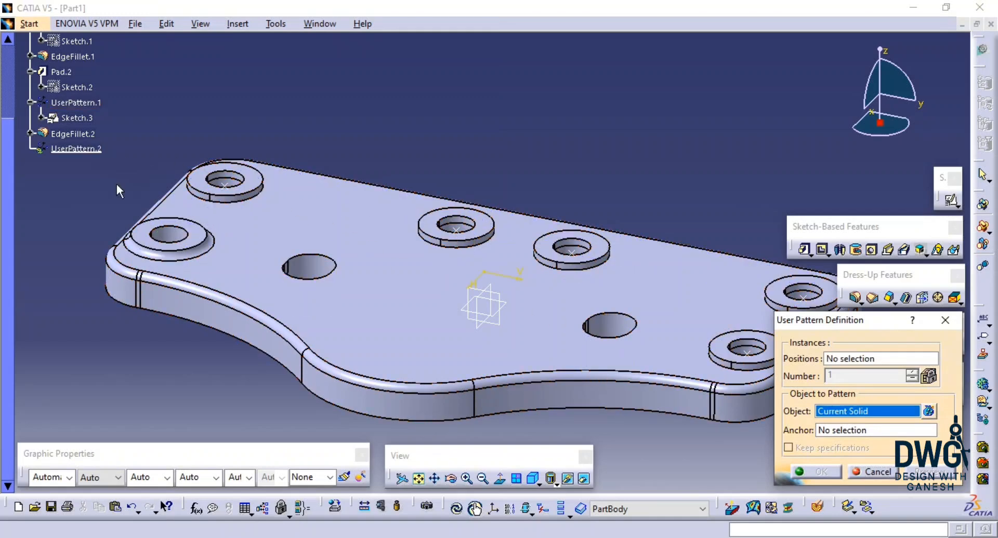
{"action": "left_click", "coordinate": [81, 134]}
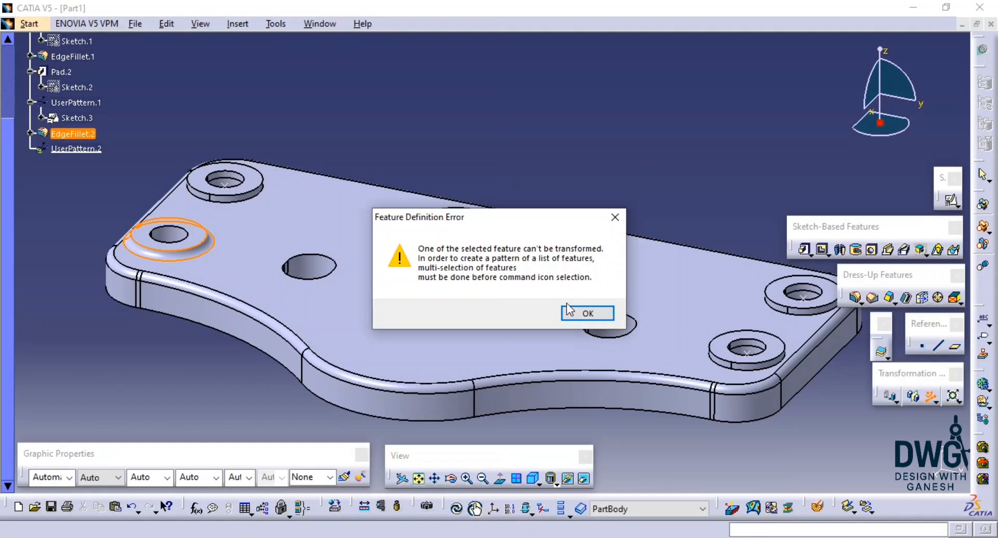
{"action": "left_click", "coordinate": [588, 313]}
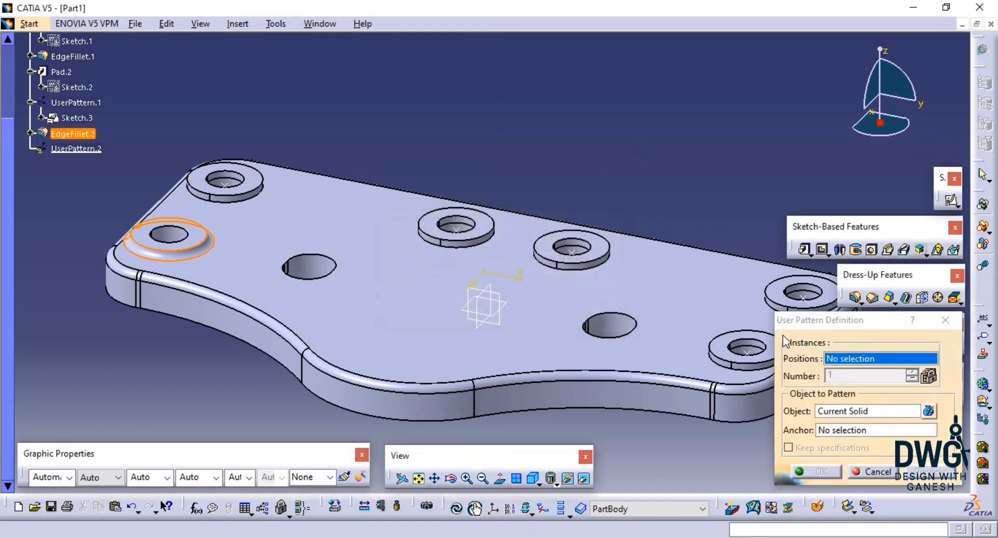
{"action": "key", "text": "Escape"}
{"action": "middle_click_drag", "start_coordinate": [189, 263], "coordinate": [223, 317]}
{"action": "left_click", "coordinate": [188, 314]}
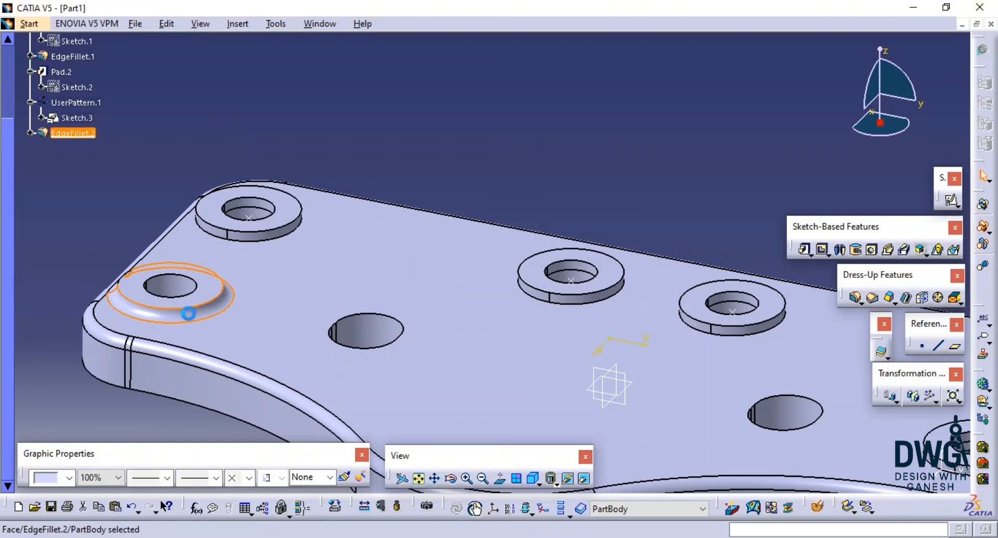
{"action": "double_click", "coordinate": [188, 313]}
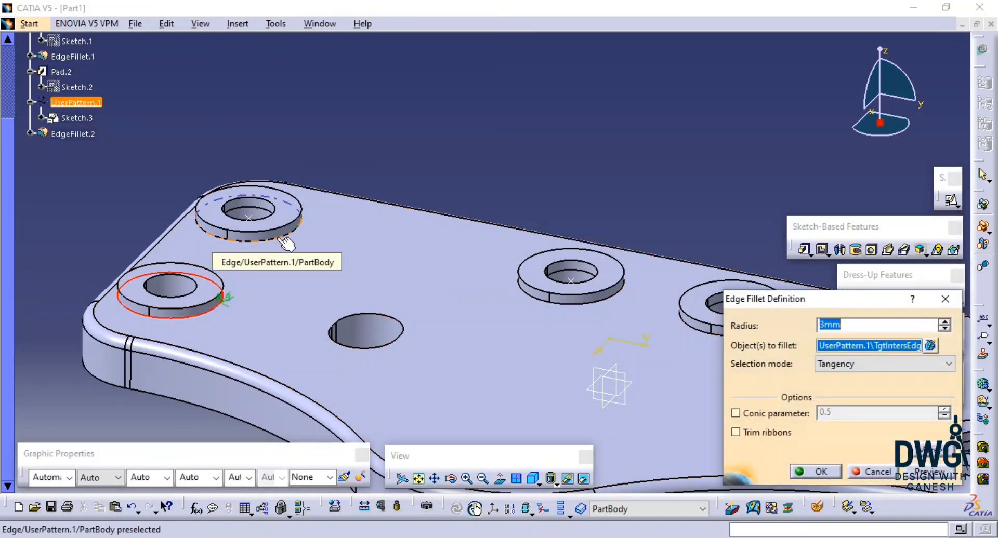
{"action": "left_click", "coordinate": [279, 239]}
{"action": "middle_click_drag", "start_coordinate": [503, 309], "coordinate": [449, 306]}
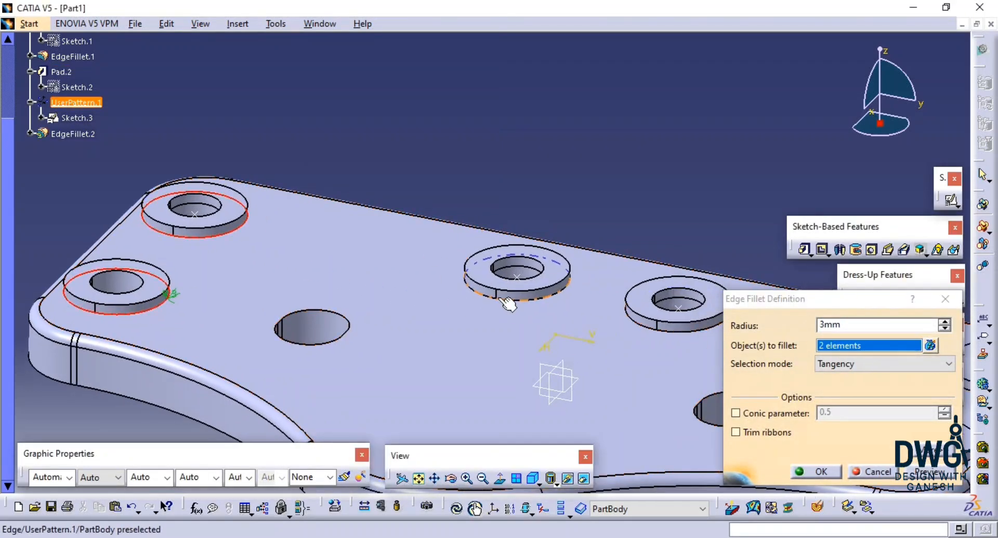
{"action": "left_click", "coordinate": [507, 304]}
{"action": "middle_click_drag", "start_coordinate": [601, 303], "coordinate": [507, 306]}
{"action": "left_click", "coordinate": [525, 315]}
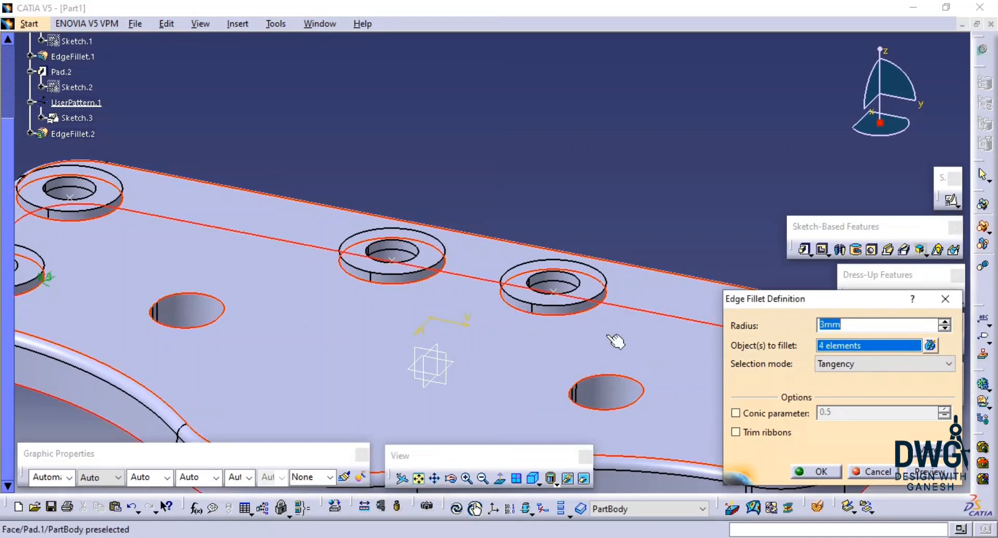
{"action": "middle_click_drag", "start_coordinate": [608, 334], "coordinate": [531, 295]}
{"action": "key", "text": "Escape"}
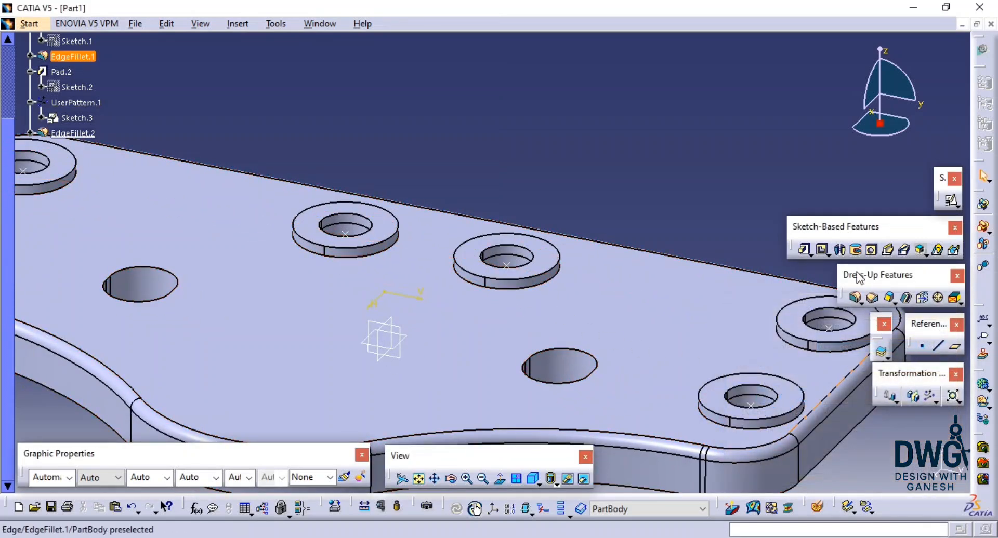
Step: Edit the 3 mm boss fillet EdgeFillet.2 to include the base edges of the five patterned bosses
{"action": "middle_click_drag", "start_coordinate": [367, 288], "coordinate": [582, 298]}
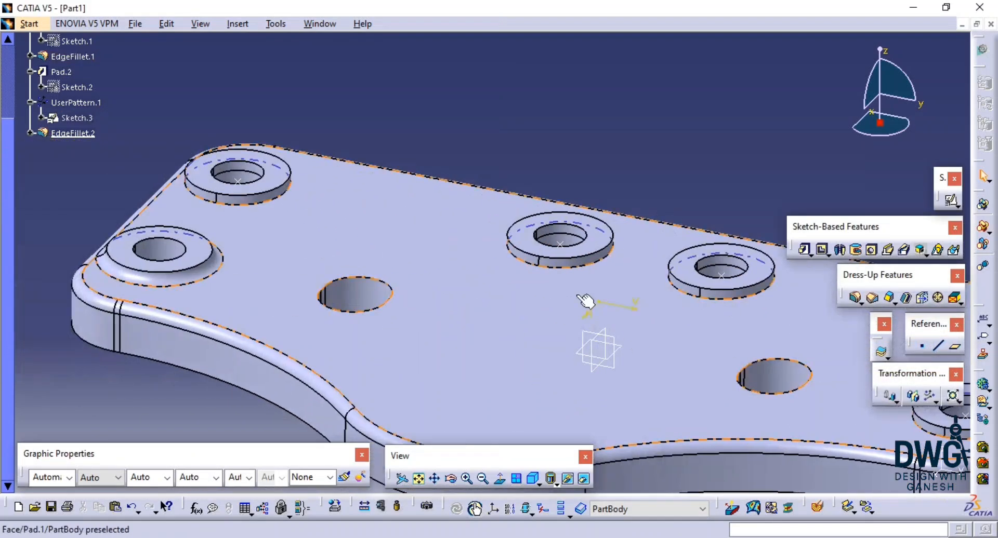
{"action": "double_click", "coordinate": [140, 286]}
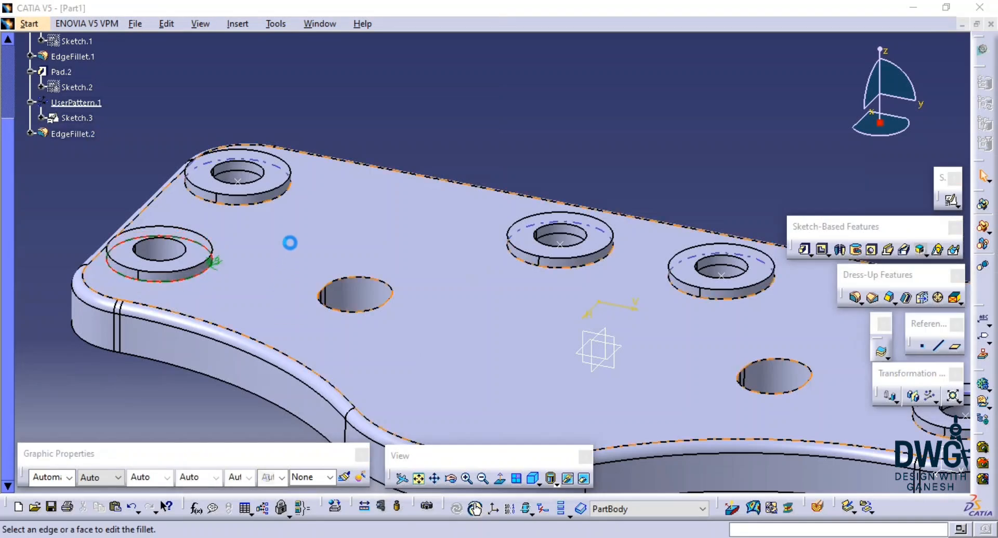
{"action": "left_click", "coordinate": [262, 210]}
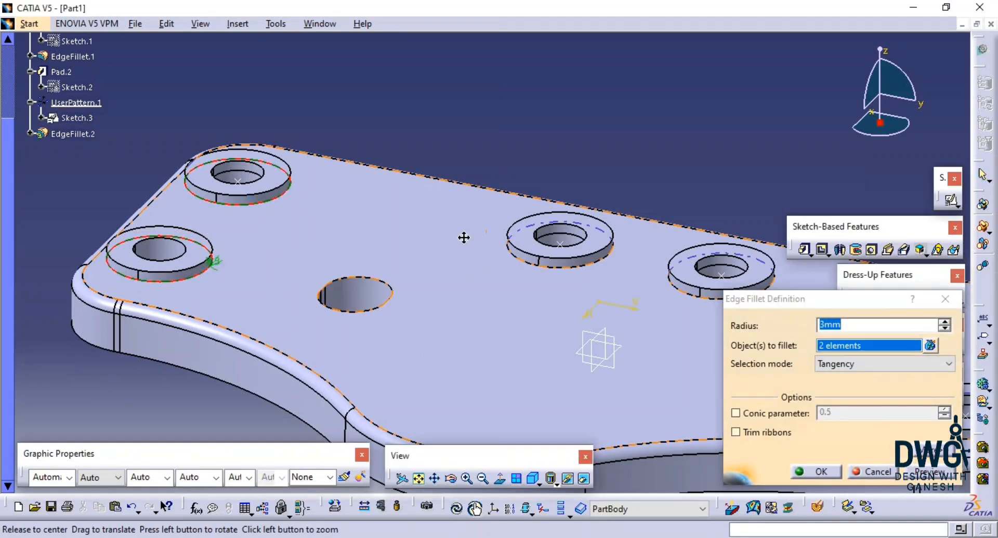
{"action": "middle_click_drag", "start_coordinate": [463, 236], "coordinate": [399, 225]}
{"action": "middle_click_drag", "start_coordinate": [537, 269], "coordinate": [456, 253]}
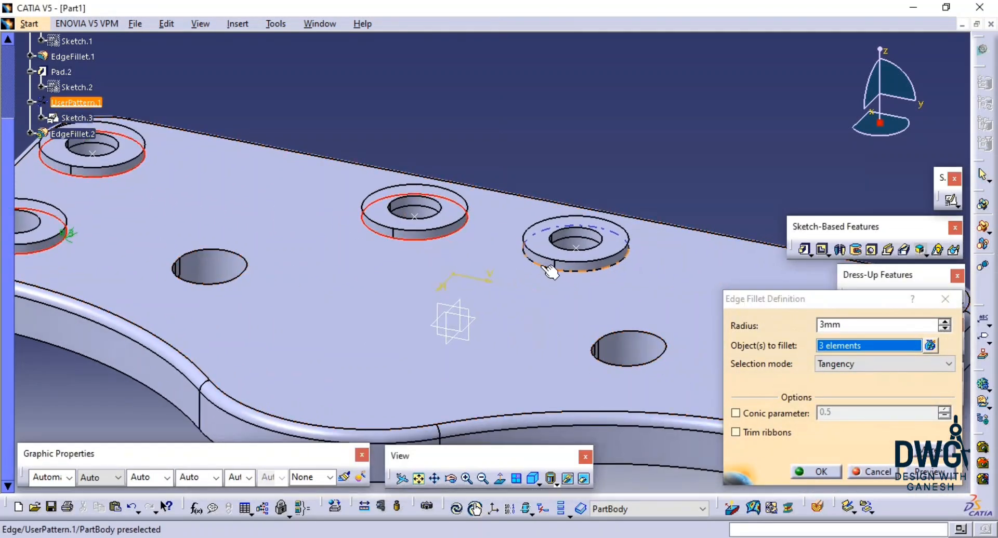
{"action": "left_click", "coordinate": [560, 274]}
{"action": "middle_click_drag", "start_coordinate": [580, 284], "coordinate": [499, 268]}
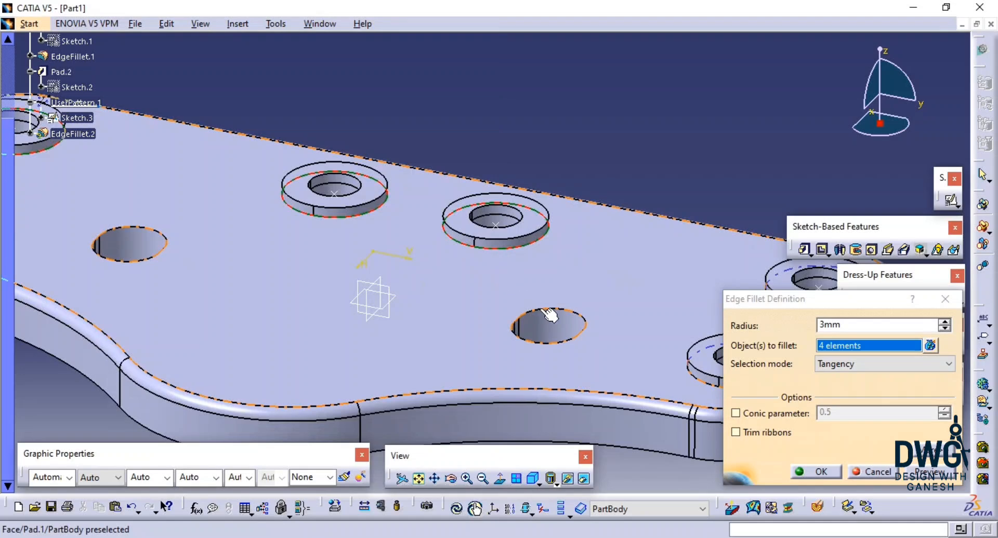
{"action": "middle_click_drag", "start_coordinate": [550, 315], "coordinate": [416, 271]}
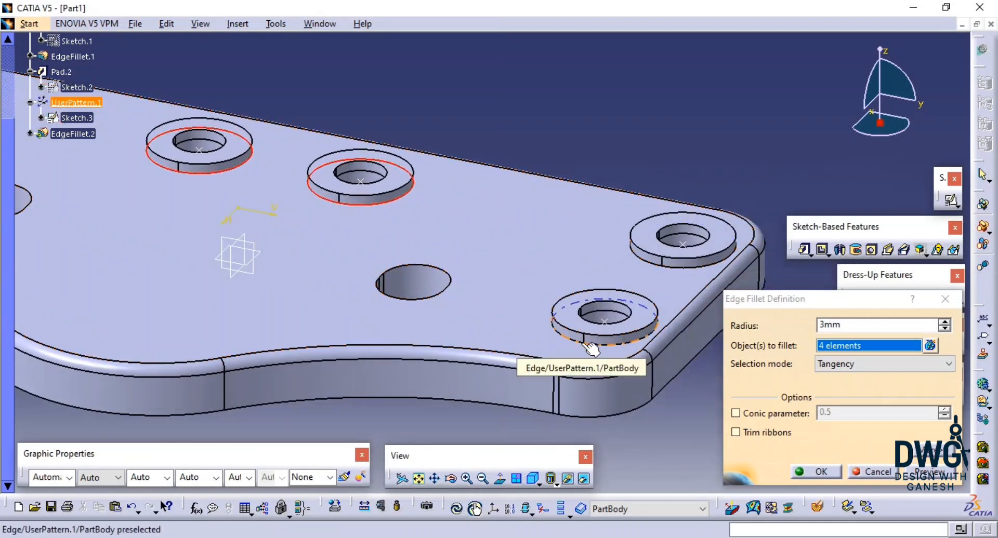
{"action": "left_click", "coordinate": [591, 349]}
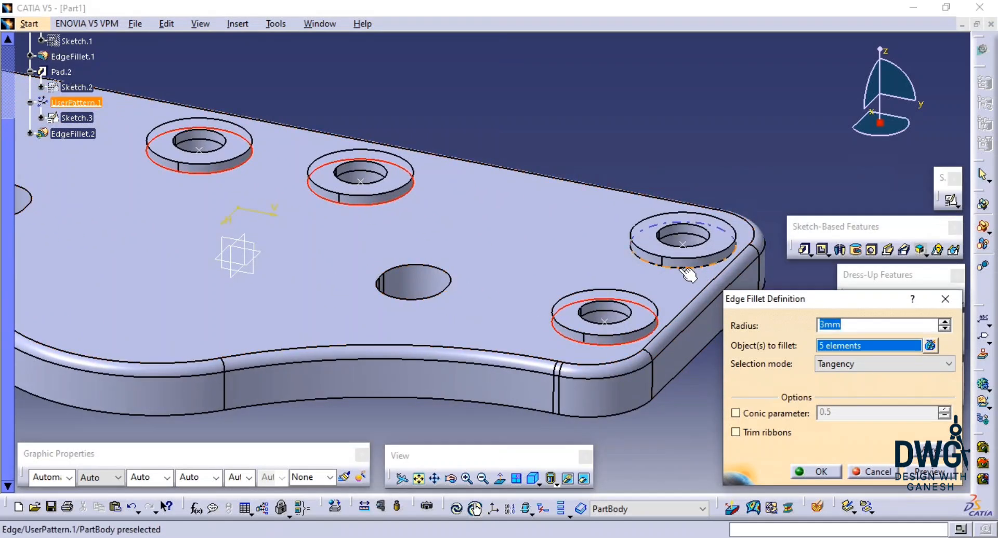
{"action": "left_click", "coordinate": [687, 272]}
{"action": "left_click", "coordinate": [818, 472]}
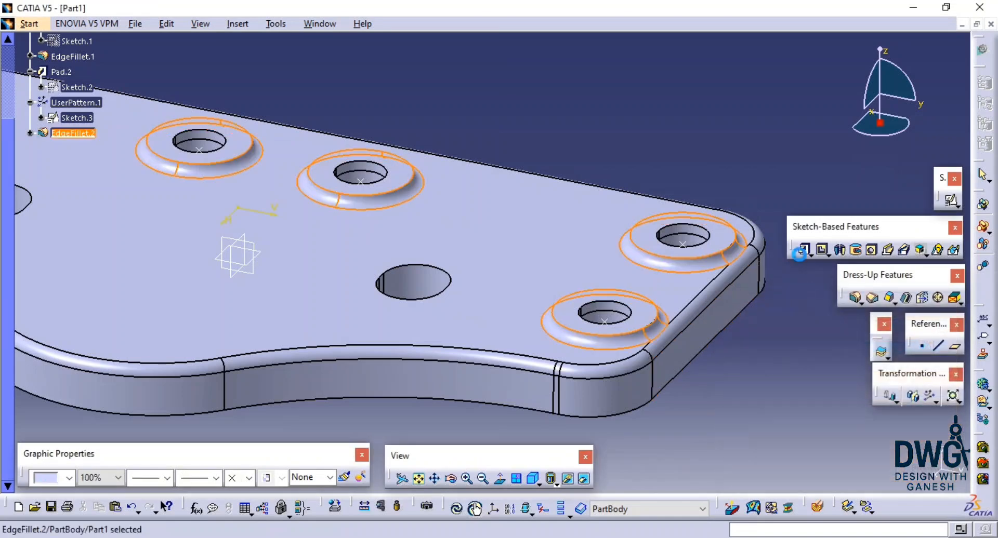
Step: Start a positioned sketch on the plate's top face with the implicit origin and orientation
{"action": "middle_click_drag", "start_coordinate": [724, 164], "coordinate": [719, 320]}
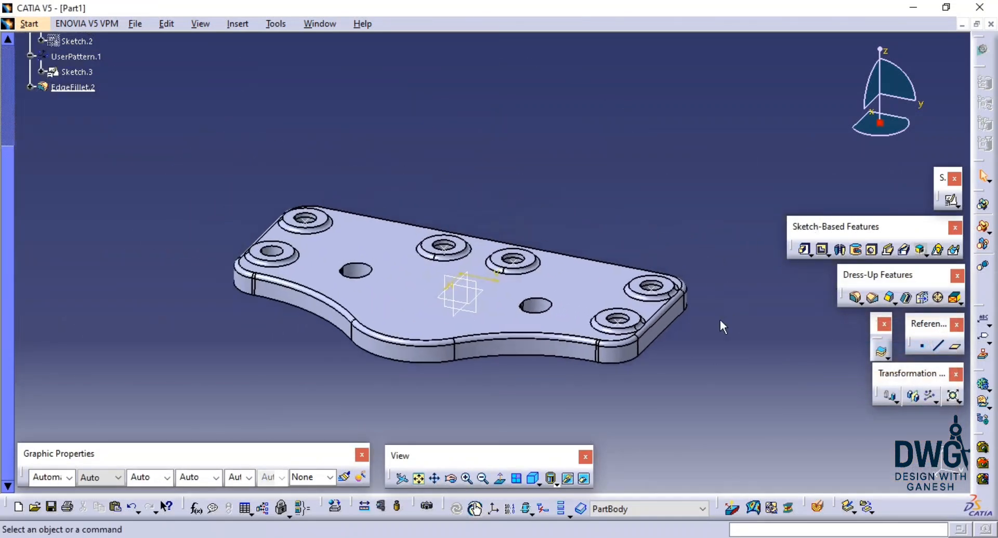
{"action": "middle_click_drag", "start_coordinate": [565, 370], "coordinate": [442, 355]}
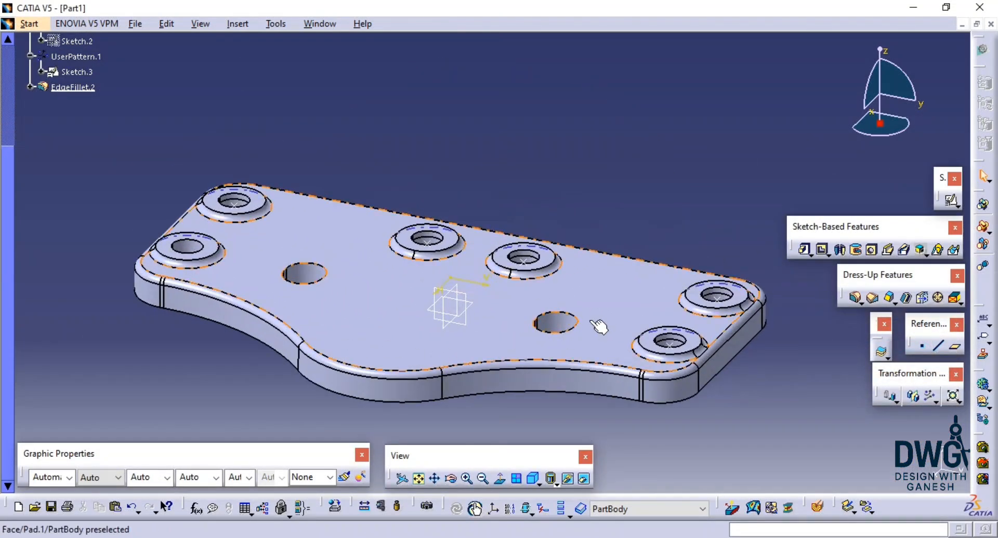
{"action": "left_click", "coordinate": [586, 338]}
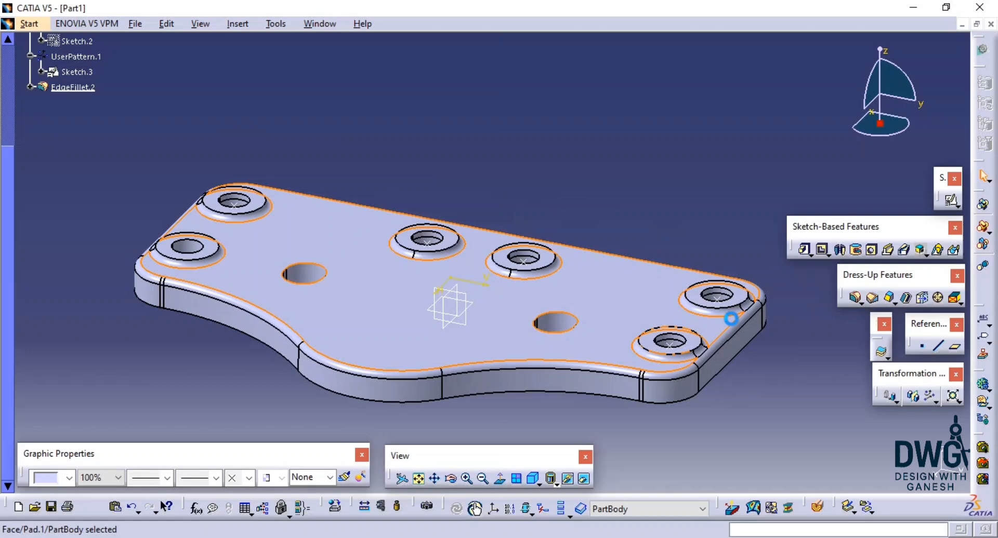
{"action": "left_click", "coordinate": [951, 200]}
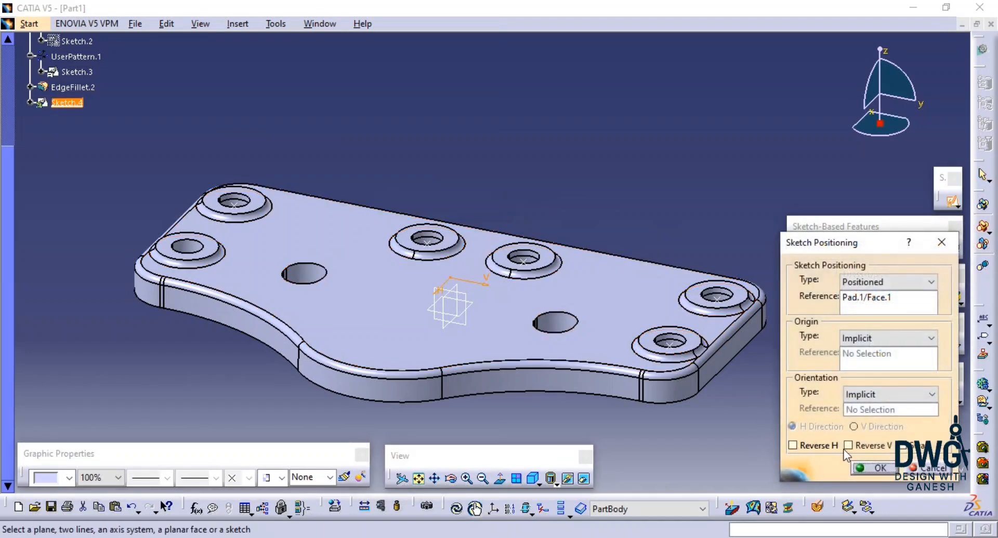
{"action": "left_click", "coordinate": [872, 468]}
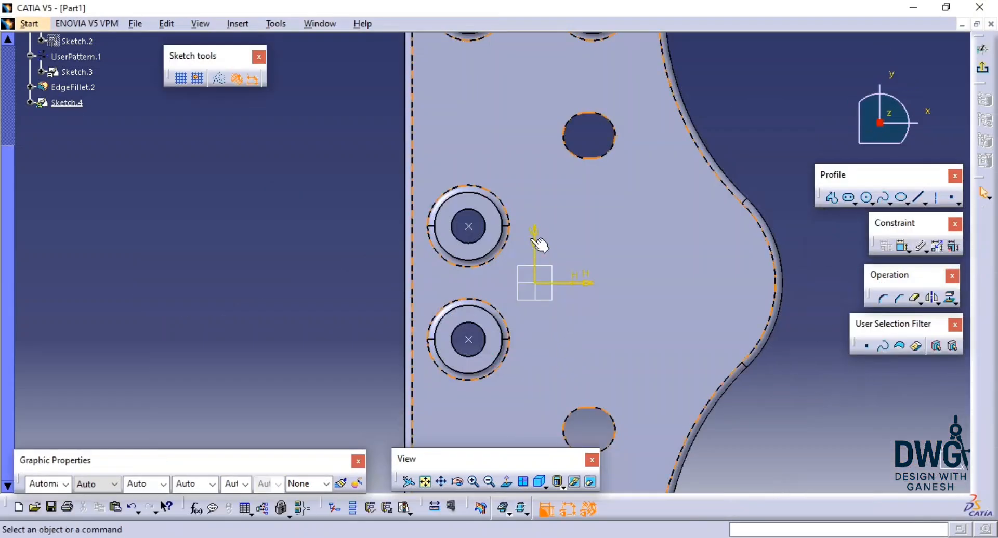
{"action": "mouse_move", "coordinate": [539, 244]}
{"action": "middle_mouse_down"}
{"action": "mouse_move", "coordinate": [585, 239]}
{"action": "mouse_move", "coordinate": [561, 291]}
{"action": "mouse_move", "coordinate": [459, 309]}
{"action": "middle_mouse_up"}
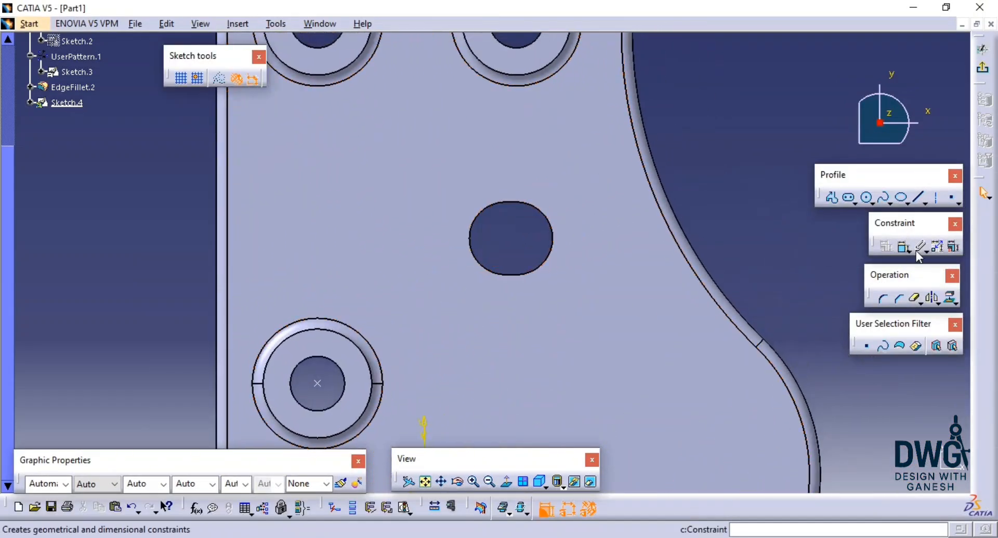
{"action": "left_click", "coordinate": [937, 304]}
{"action": "left_click", "coordinate": [969, 312]}
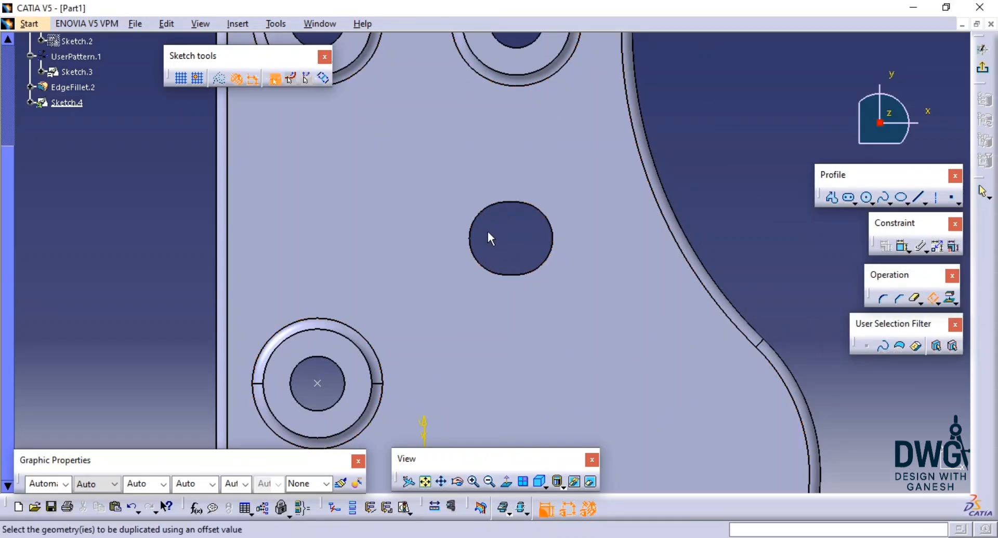
{"action": "left_click", "coordinate": [478, 257]}
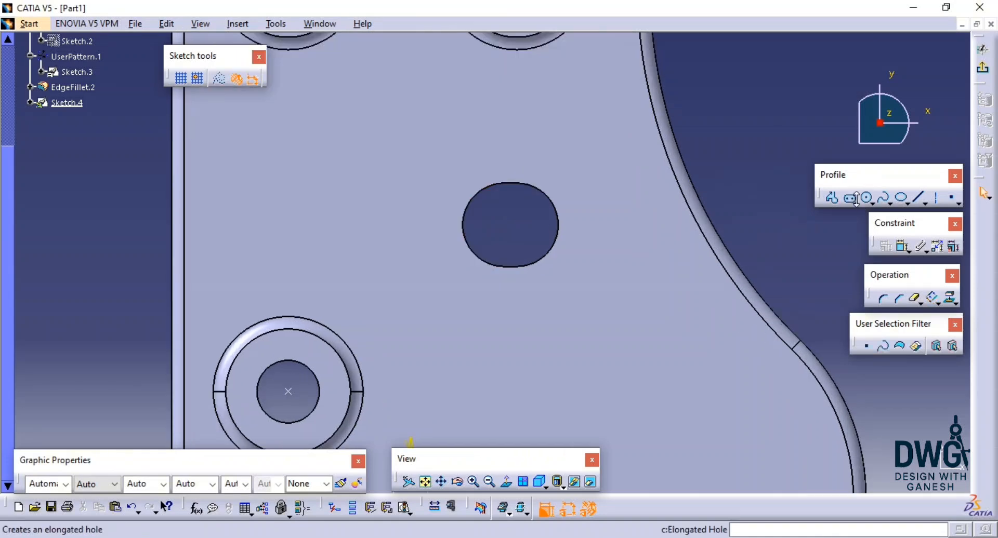
Step: Sketch a horizontal elongated hole with a radius of about 13.4 mm around the plate's upper slotted hole
{"action": "left_click", "coordinate": [850, 199]}
{"action": "left_click", "coordinate": [501, 223]}
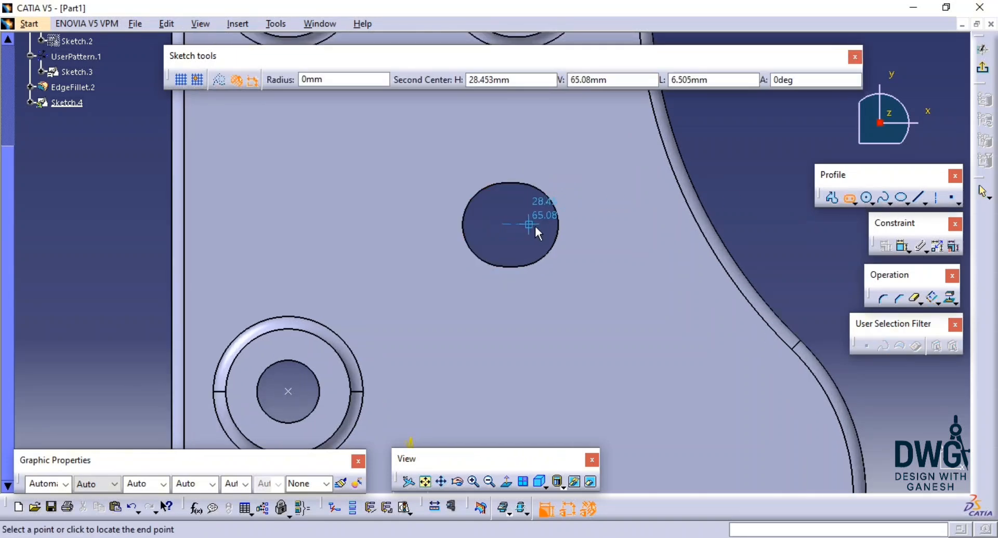
{"action": "left_click", "coordinate": [536, 224]}
{"action": "left_click", "coordinate": [578, 266]}
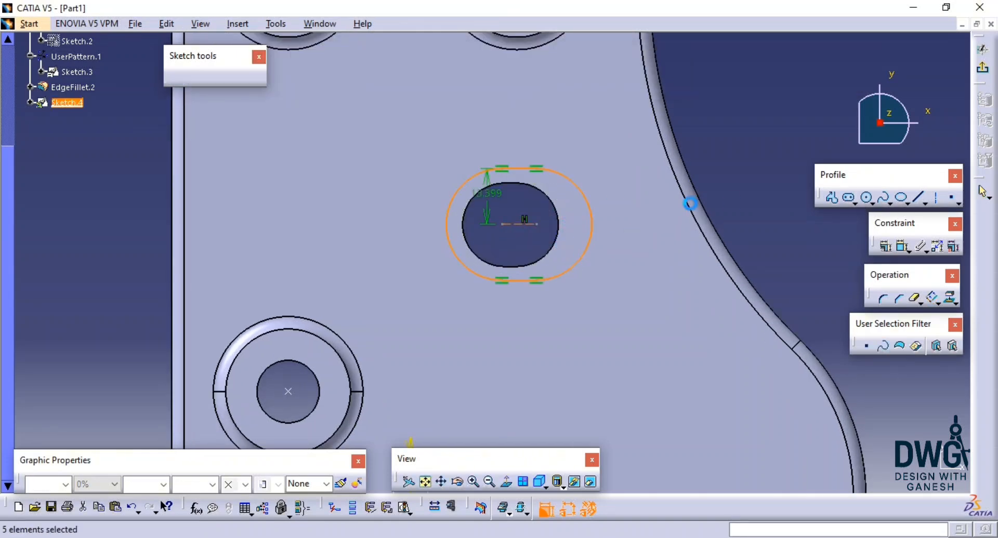
Step: Constrain the right arc of the elongated profile to be concentric with the right arc of the slotted hole
{"action": "left_click", "coordinate": [902, 248]}
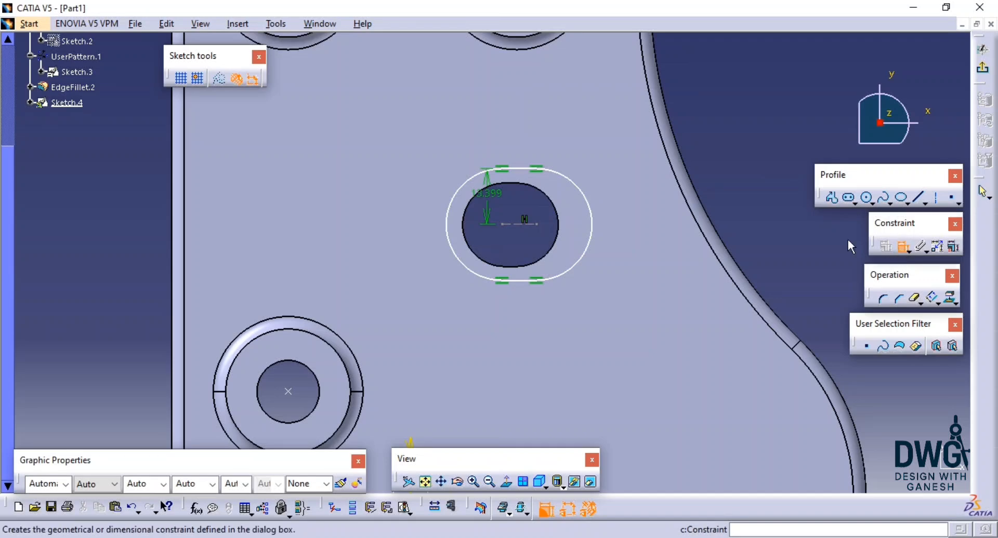
{"action": "left_click", "coordinate": [592, 236]}
{"action": "left_click", "coordinate": [571, 226]}
{"action": "right_click", "coordinate": [753, 152]}
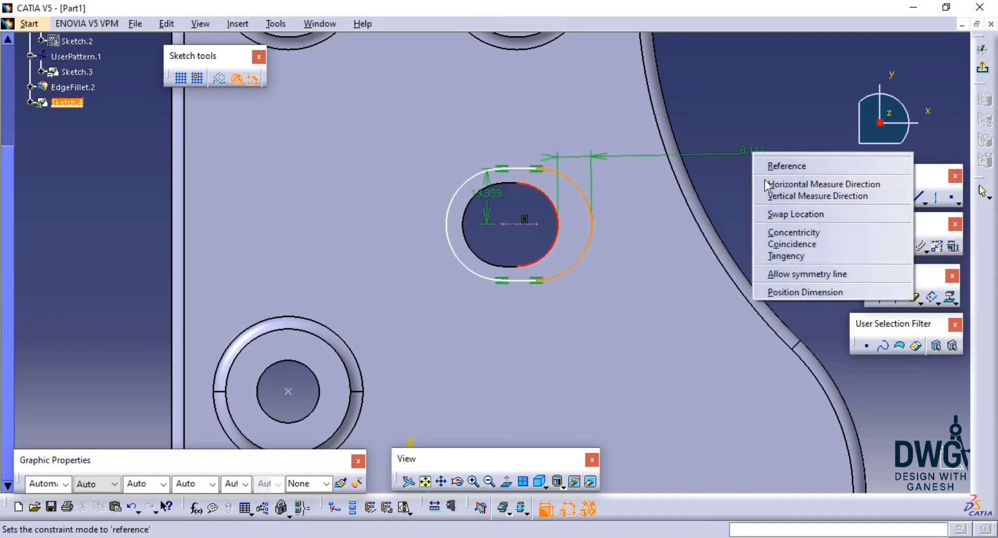
{"action": "left_click", "coordinate": [794, 246]}
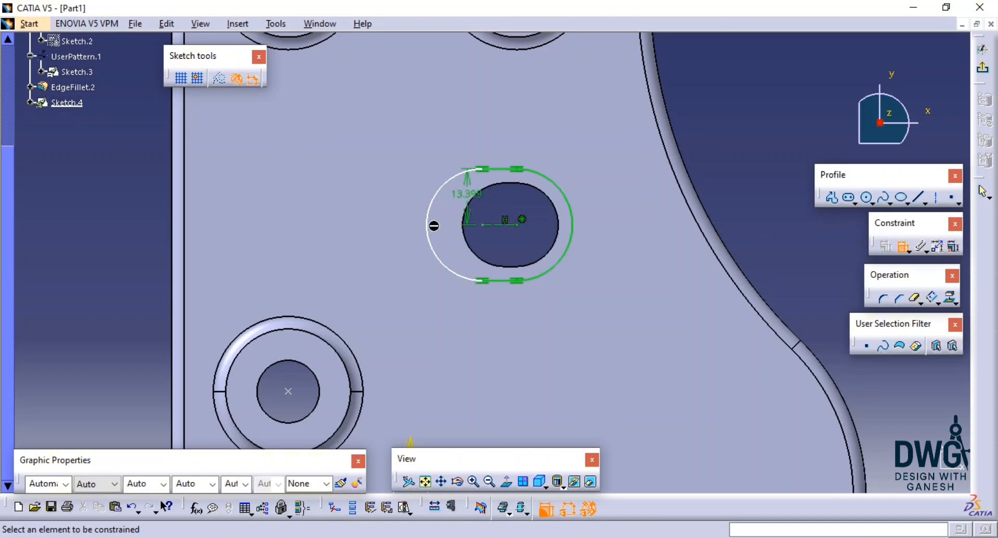
Step: Constrain the left and right arcs of the slot outline to be concentric with the matching arcs of the oval hole
{"action": "left_click", "coordinate": [436, 242]}
{"action": "left_click", "coordinate": [472, 251]}
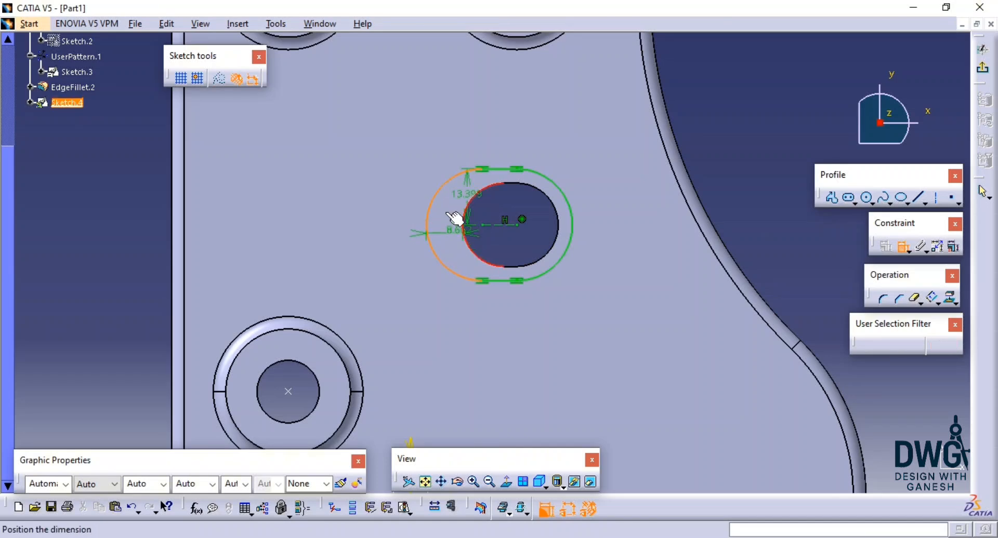
{"action": "right_click", "coordinate": [443, 210]}
{"action": "left_click", "coordinate": [493, 338]}
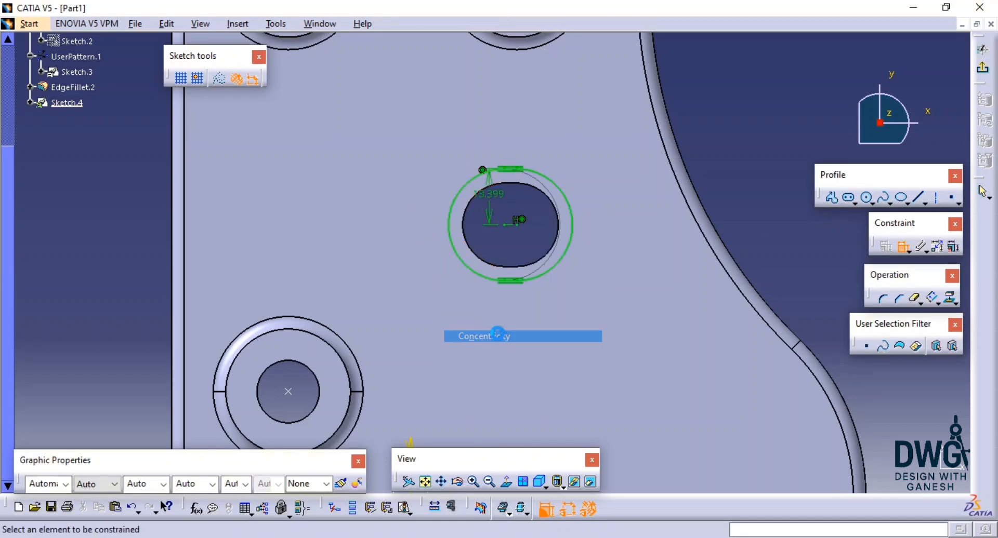
{"action": "left_click", "coordinate": [571, 236]}
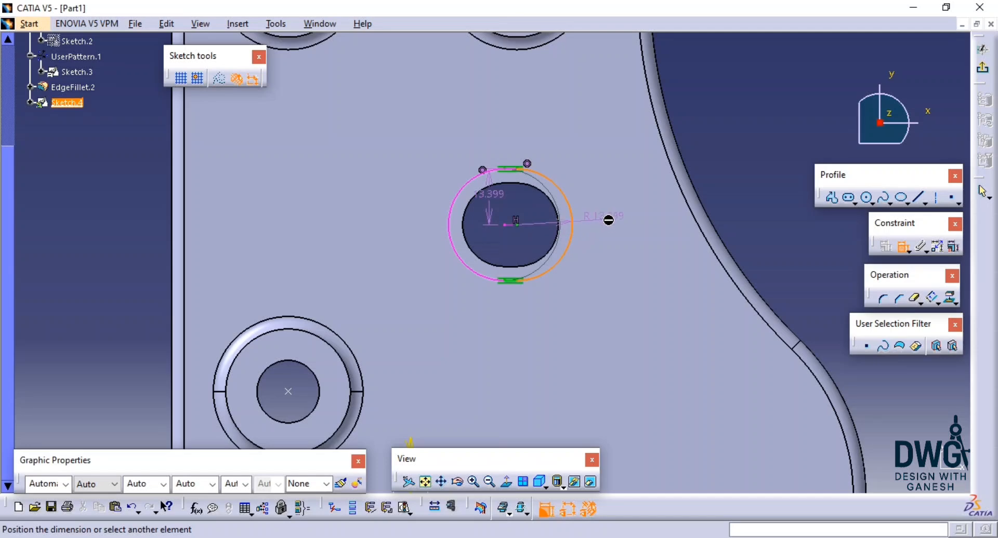
{"action": "left_click", "coordinate": [560, 225]}
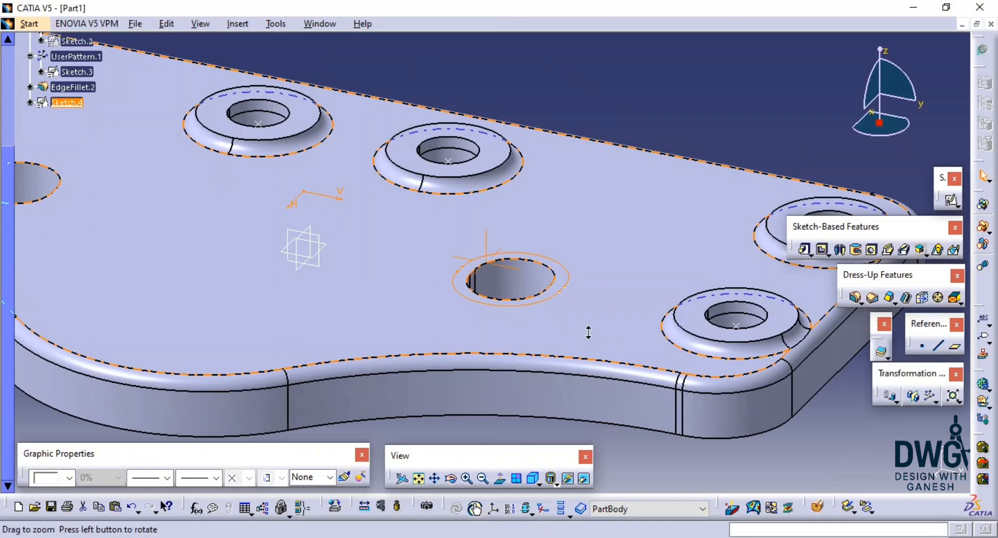
Step: Reopen the outline sketch around the oval hole, project the hole's edges into it, and exit the sketch
{"action": "middle_click_drag", "start_coordinate": [588, 332], "coordinate": [561, 274]}
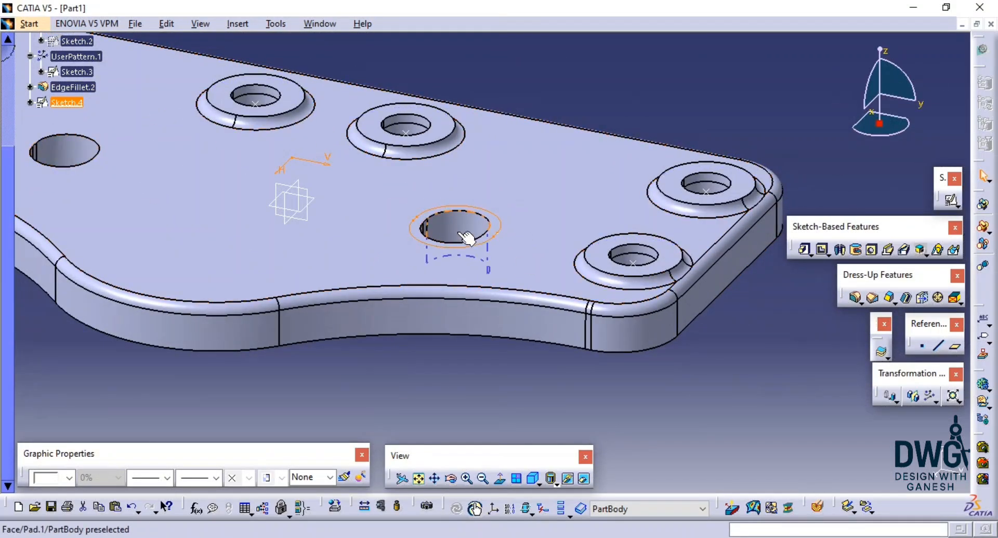
{"action": "double_click", "coordinate": [486, 248]}
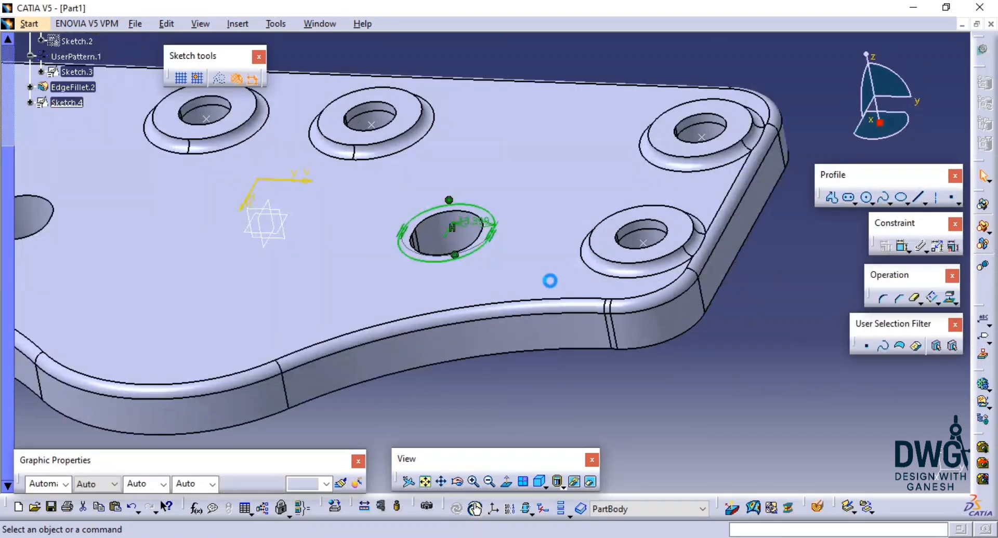
{"action": "left_click", "coordinate": [950, 298]}
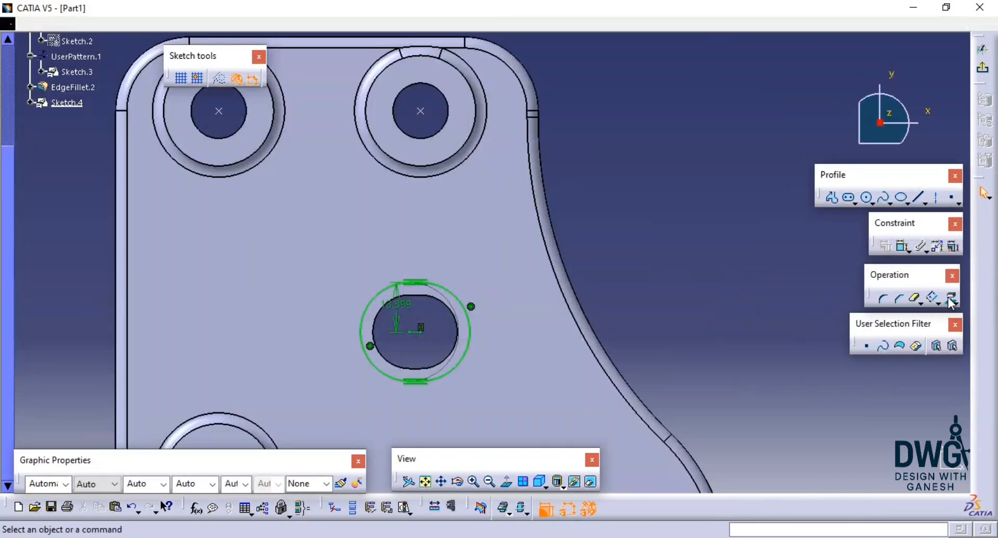
{"action": "mouse_move", "coordinate": [454, 334]}
{"action": "middle_mouse_down"}
{"action": "mouse_move", "coordinate": [450, 241]}
{"action": "mouse_move", "coordinate": [384, 214]}
{"action": "middle_mouse_up"}
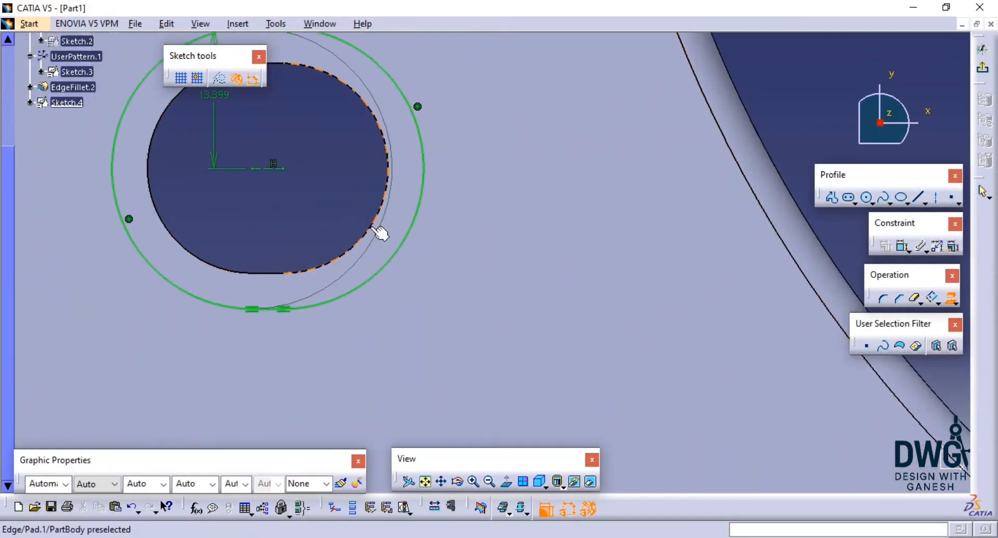
{"action": "left_click", "coordinate": [380, 234]}
{"action": "middle_click_drag", "start_coordinate": [223, 256], "coordinate": [362, 295]}
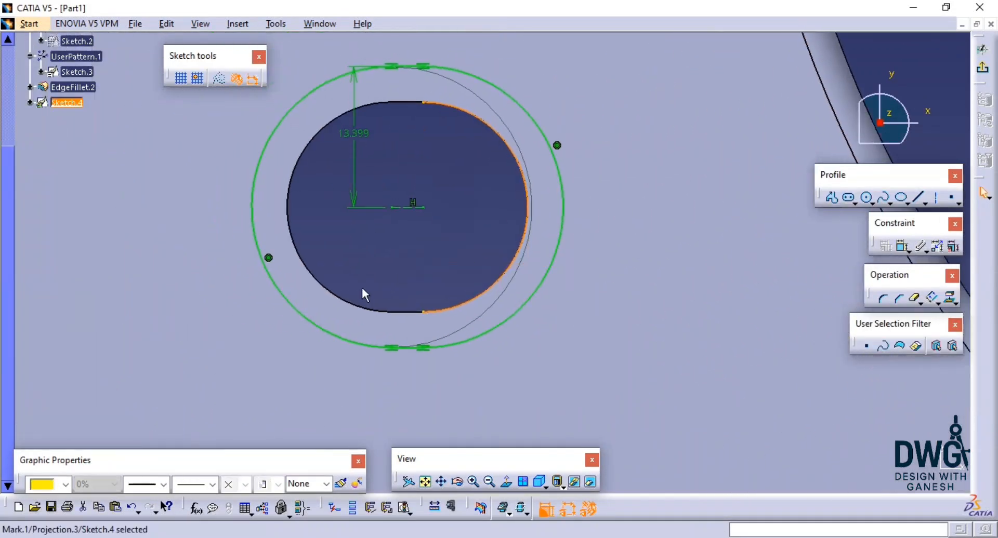
{"action": "left_click", "coordinate": [411, 313]}
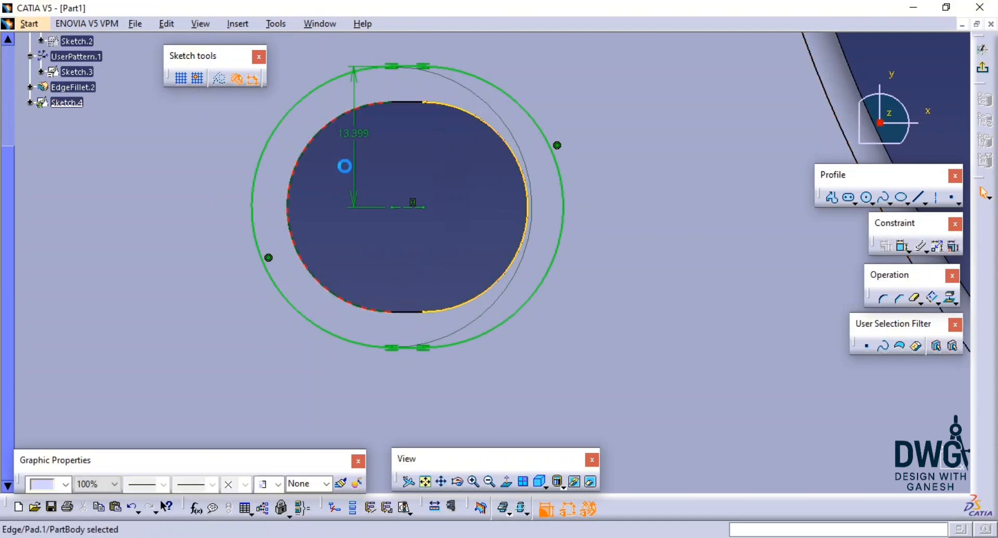
{"action": "left_click", "coordinate": [496, 167]}
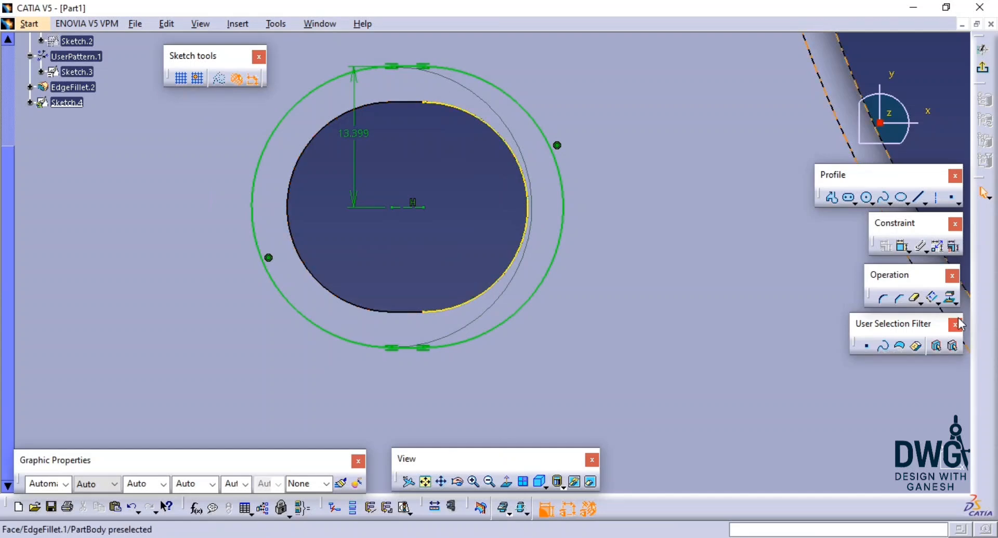
{"action": "left_click", "coordinate": [950, 299]}
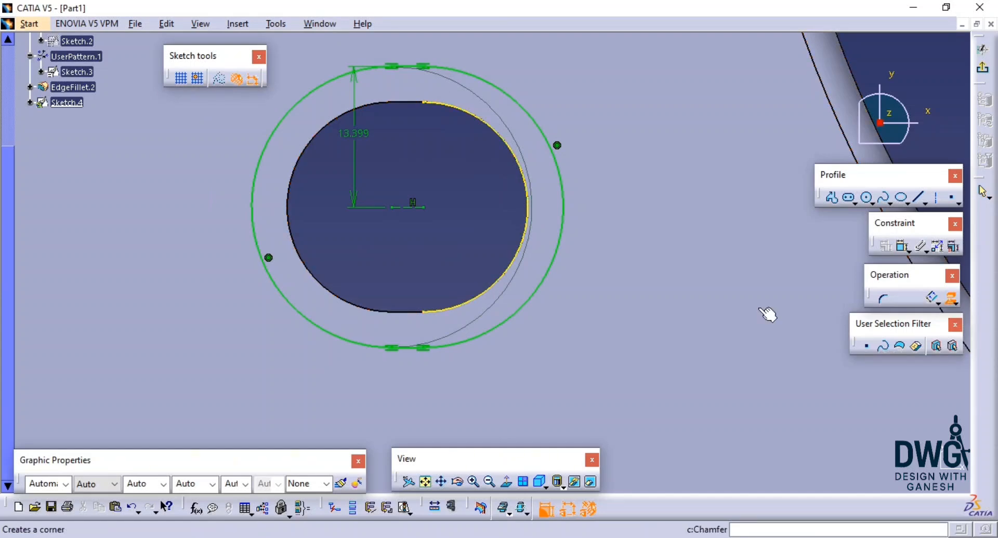
{"action": "left_click", "coordinate": [383, 106]}
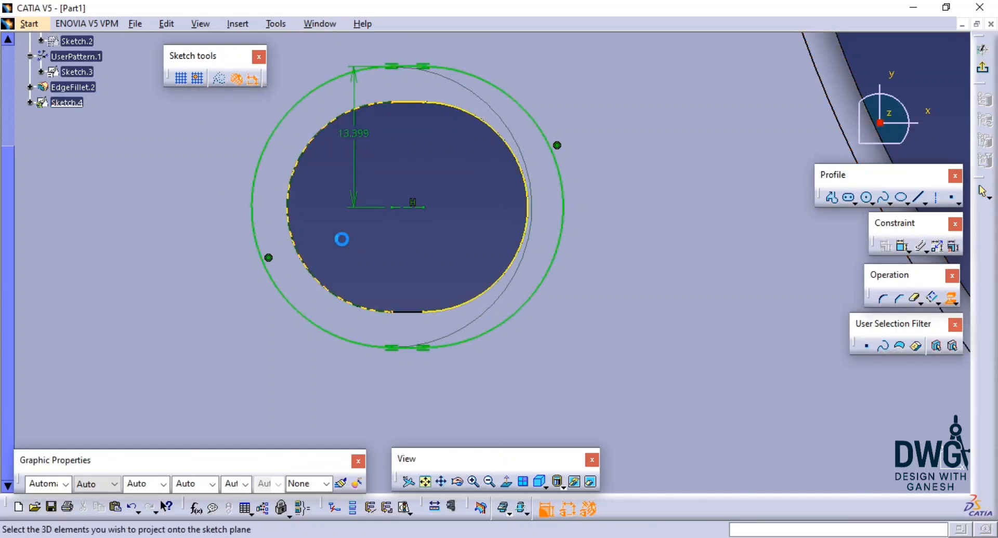
{"action": "middle_click_drag", "start_coordinate": [469, 243], "coordinate": [511, 411]}
{"action": "key", "text": "Escape"}
{"action": "left_click", "coordinate": [985, 73]}
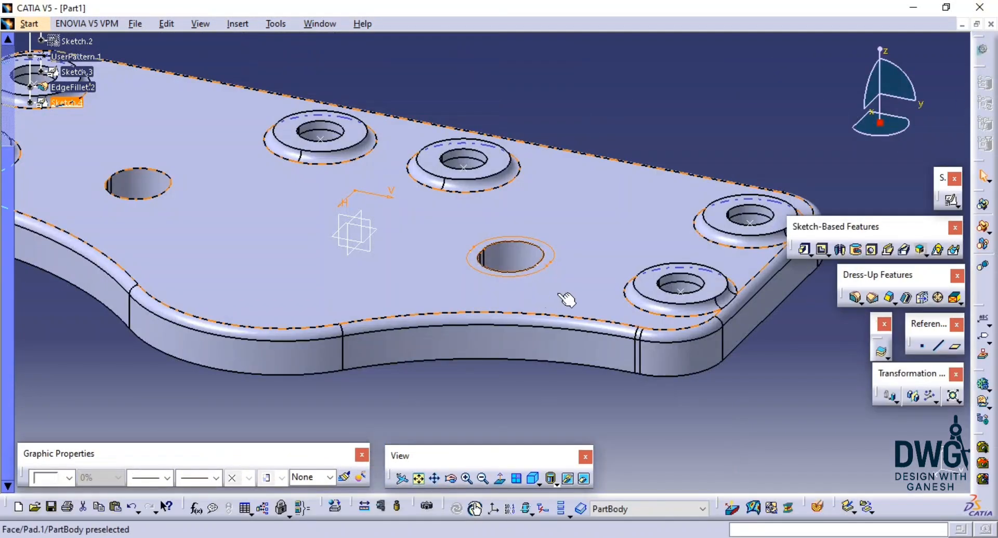
Step: Pad the outline sketch around the oval hole by 3 mm to form a raised rim
{"action": "left_click", "coordinate": [806, 251]}
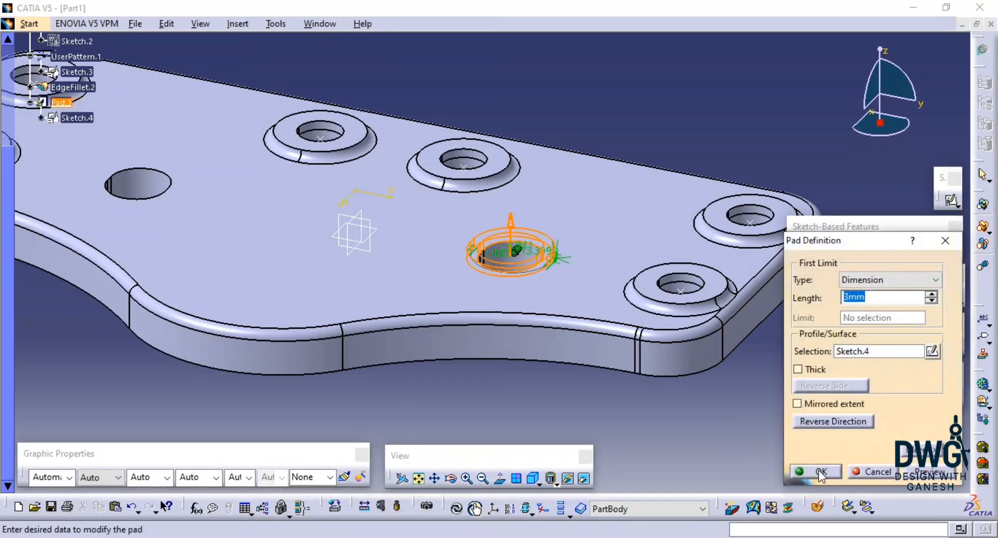
{"action": "left_click", "coordinate": [820, 472]}
{"action": "middle_click_drag", "start_coordinate": [753, 401], "coordinate": [891, 409]}
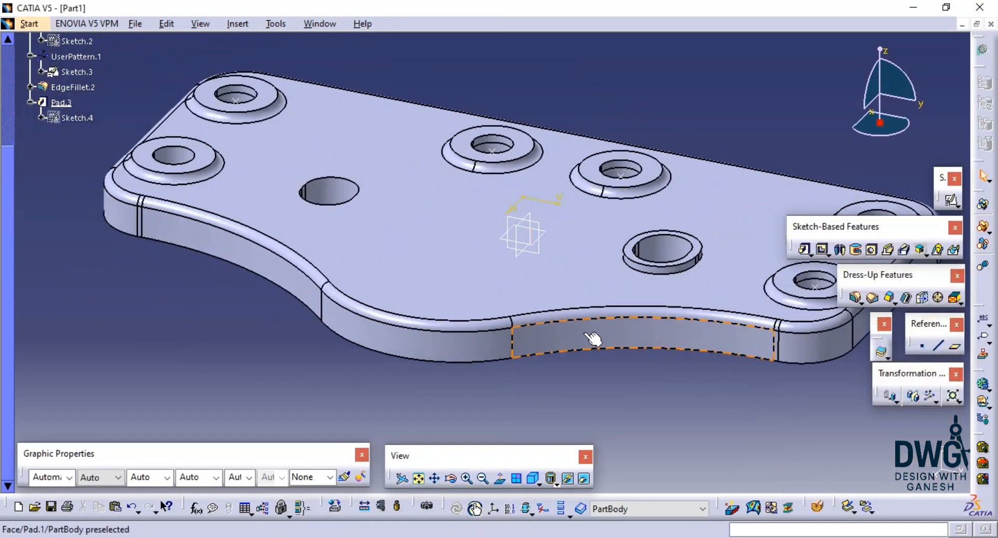
Step: Mirror the oval hole's raised rim about the zx plane onto the other oval hole
{"action": "left_click", "coordinate": [67, 106]}
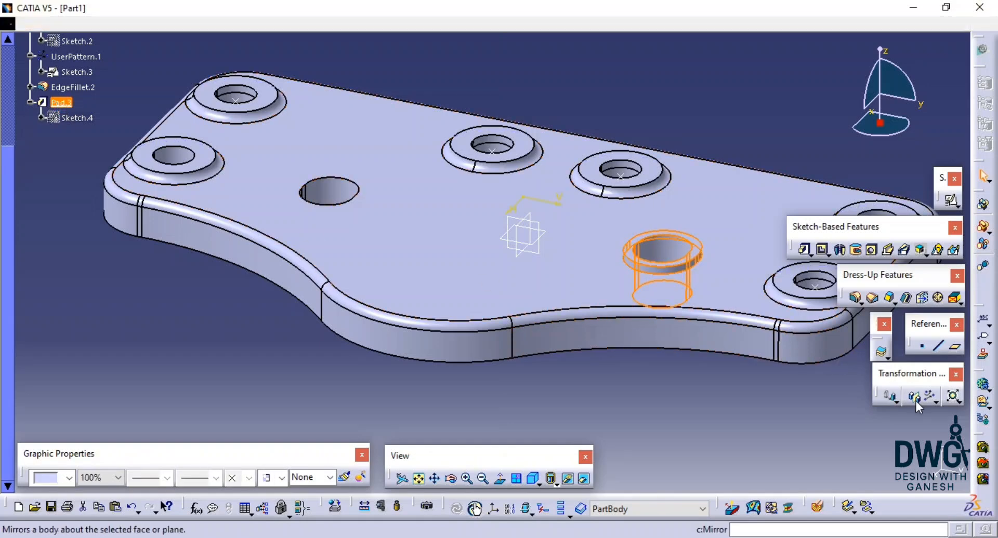
{"action": "left_click", "coordinate": [891, 395]}
{"action": "left_click", "coordinate": [546, 324]}
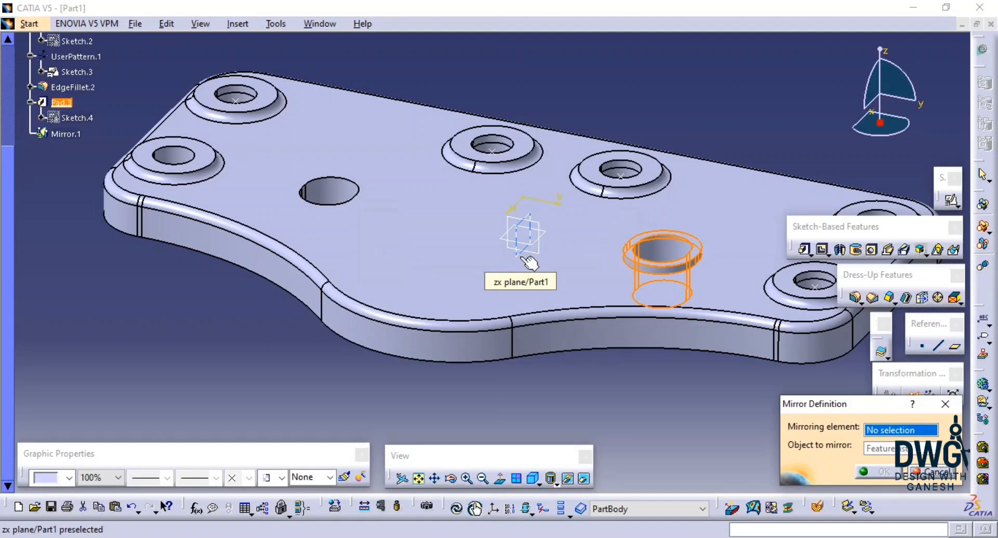
{"action": "left_click", "coordinate": [525, 258]}
{"action": "left_click", "coordinate": [873, 473]}
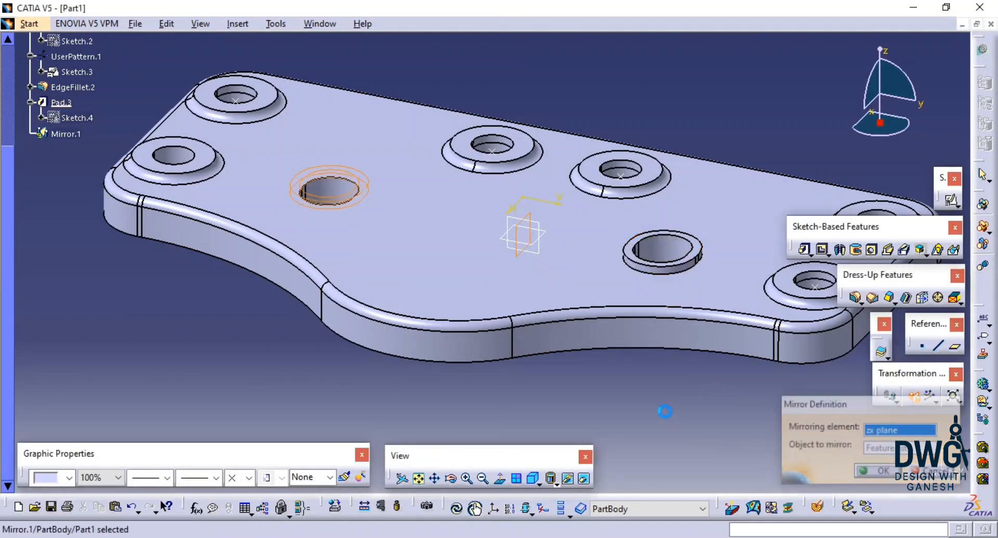
{"action": "middle_click_drag", "start_coordinate": [664, 409], "coordinate": [674, 370]}
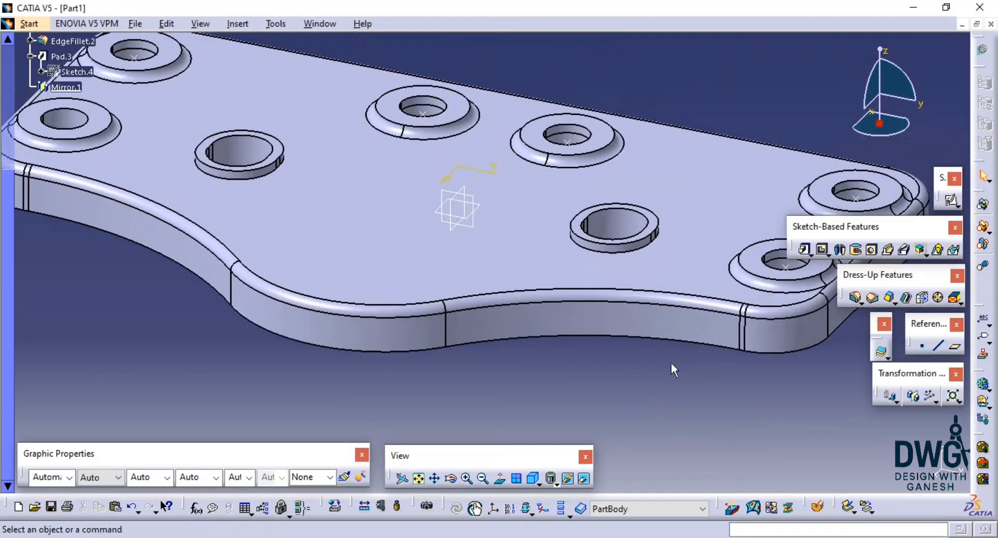
{"action": "left_click", "coordinate": [854, 301]}
{"action": "middle_click_drag", "start_coordinate": [719, 281], "coordinate": [597, 301]}
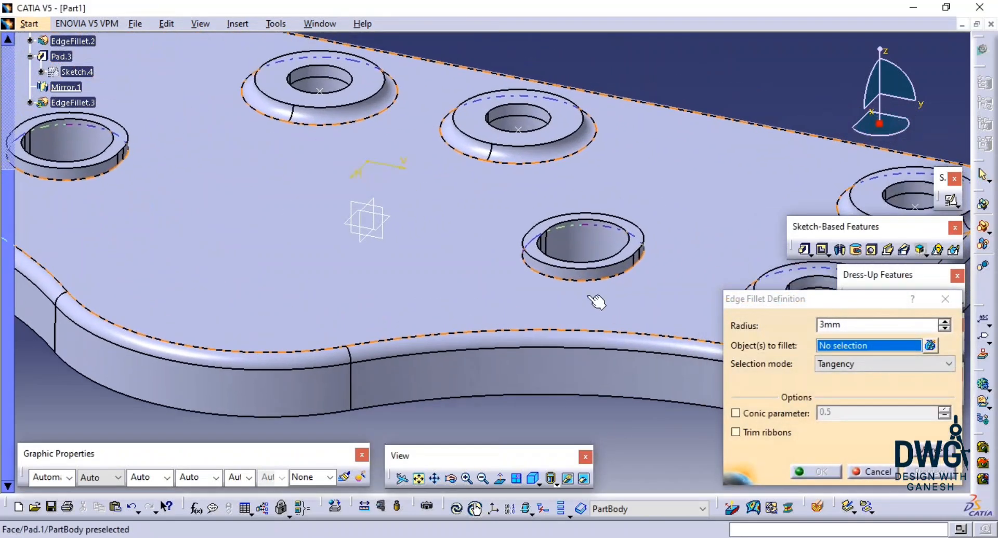
{"action": "key", "text": "Escape"}
{"action": "middle_click_drag", "start_coordinate": [643, 392], "coordinate": [623, 396]}
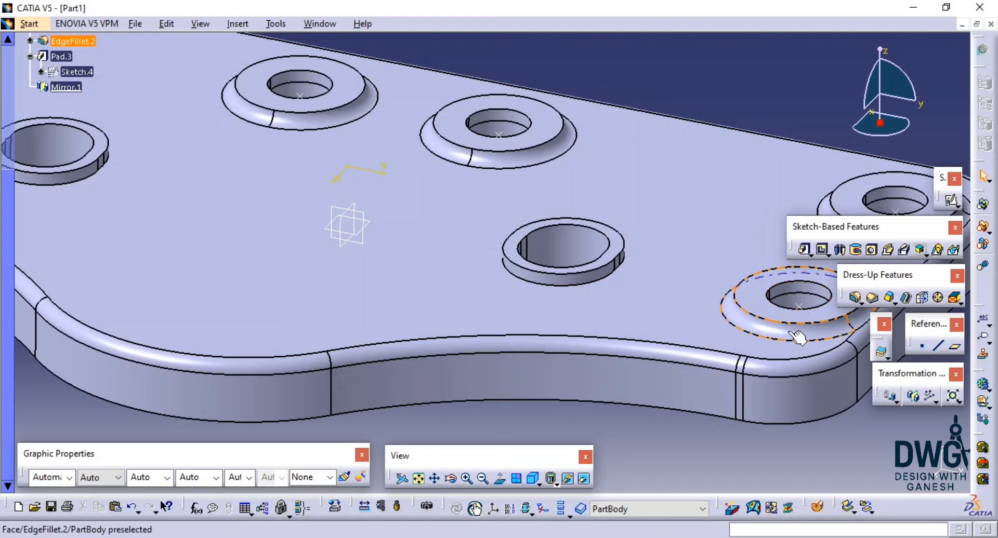
{"action": "double_click", "coordinate": [766, 330]}
{"action": "key", "text": "Escape"}
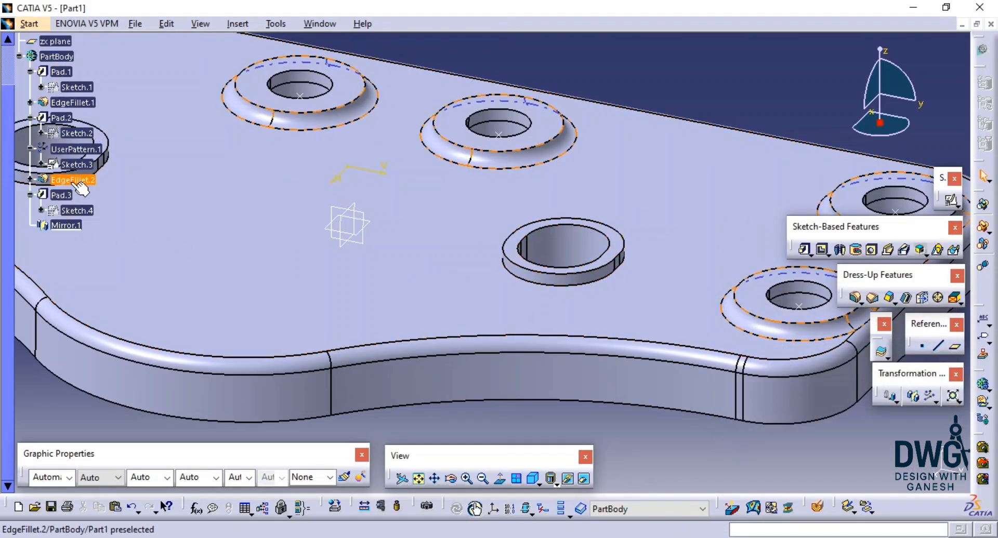
Step: Try to delete EdgeFillet.2 around the circular bosses, then undo the deletion
{"action": "right_click", "coordinate": [71, 179]}
{"action": "left_click", "coordinate": [108, 272]}
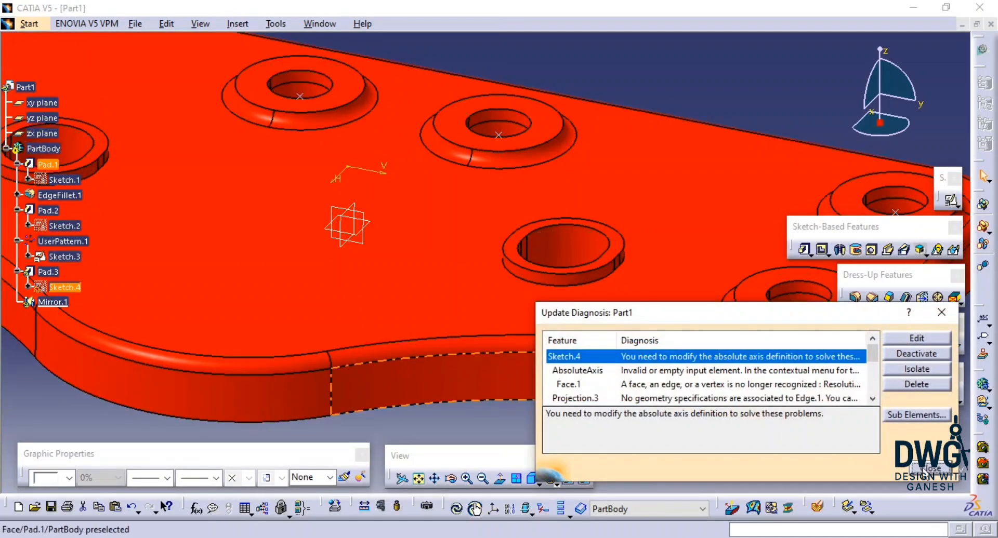
{"action": "left_click", "coordinate": [929, 471]}
{"action": "middle_click", "coordinate": [660, 221]}
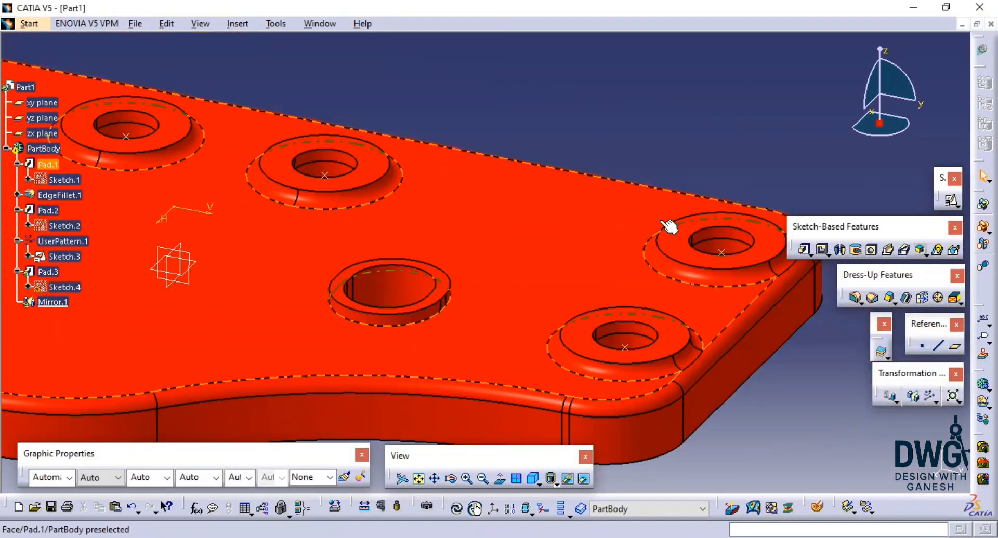
{"action": "middle_click_drag", "start_coordinate": [660, 226], "coordinate": [663, 279]}
{"action": "key", "text": "ctrl+z"}
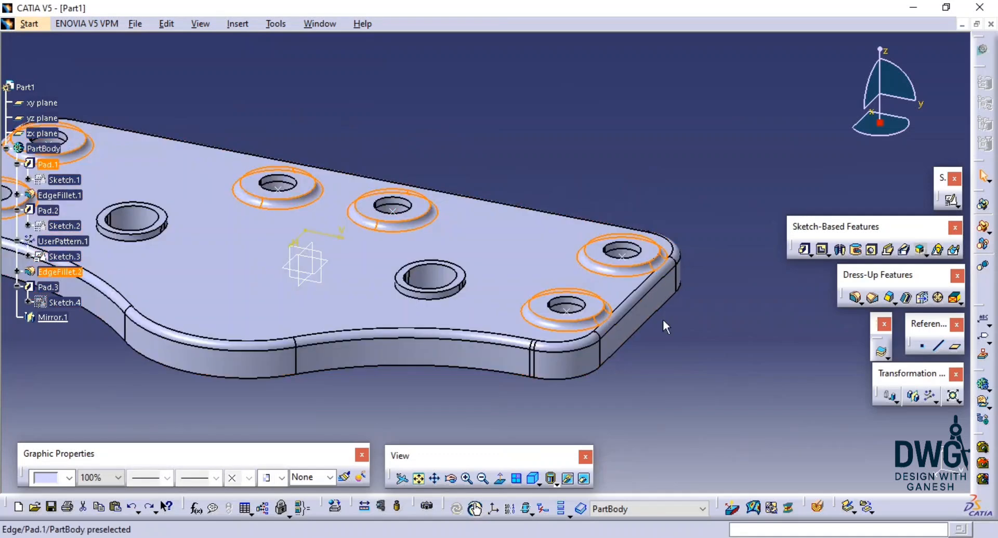
Step: Apply a 3 mm edge fillet to the base edges of both oval rims on the plate's top face
{"action": "middle_click_drag", "start_coordinate": [552, 445], "coordinate": [591, 342]}
{"action": "left_click", "coordinate": [588, 381]}
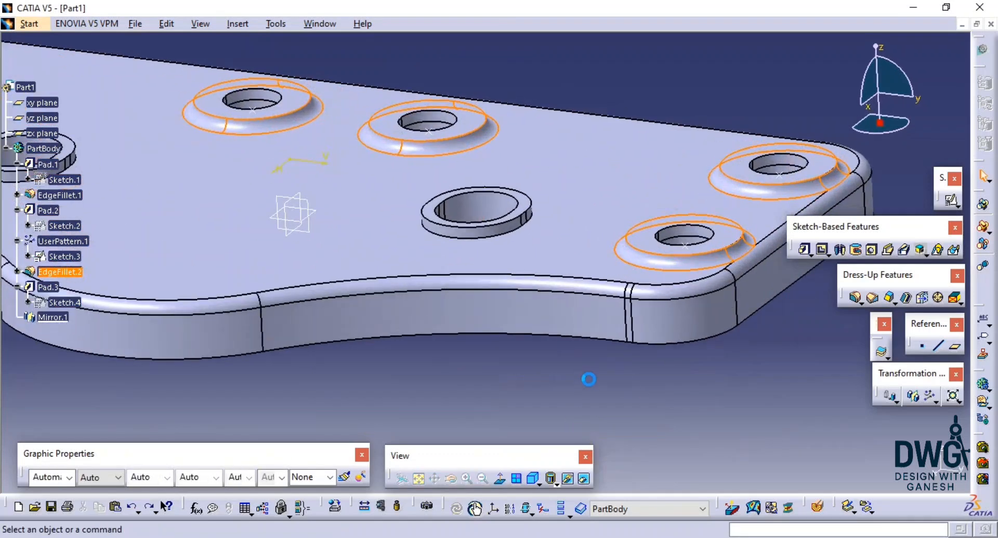
{"action": "left_click", "coordinate": [855, 299]}
{"action": "middle_click_drag", "start_coordinate": [516, 341], "coordinate": [516, 305]}
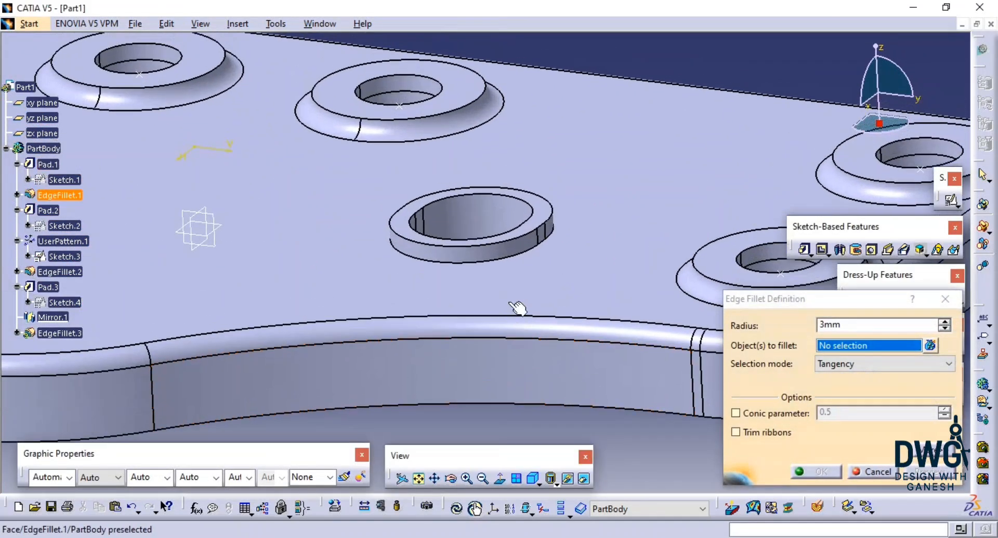
{"action": "left_click", "coordinate": [525, 263]}
{"action": "middle_click_drag", "start_coordinate": [314, 312], "coordinate": [716, 350]}
{"action": "left_click", "coordinate": [166, 213]}
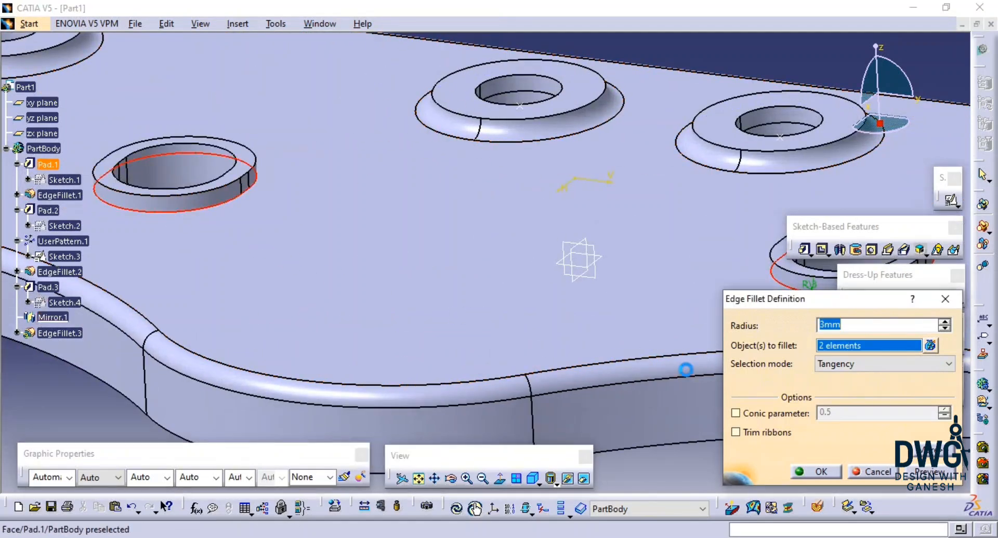
{"action": "left_click", "coordinate": [801, 473]}
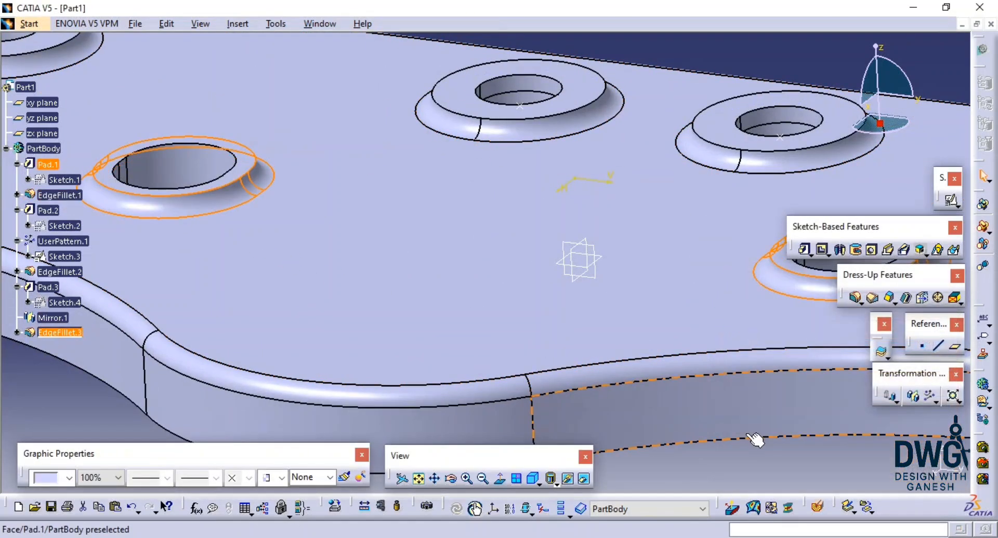
{"action": "mouse_move", "coordinate": [757, 439]}
{"action": "middle_mouse_down"}
{"action": "mouse_move", "coordinate": [708, 305]}
{"action": "mouse_move", "coordinate": [703, 358]}
{"action": "middle_mouse_up"}
{"action": "left_click", "coordinate": [701, 359]}
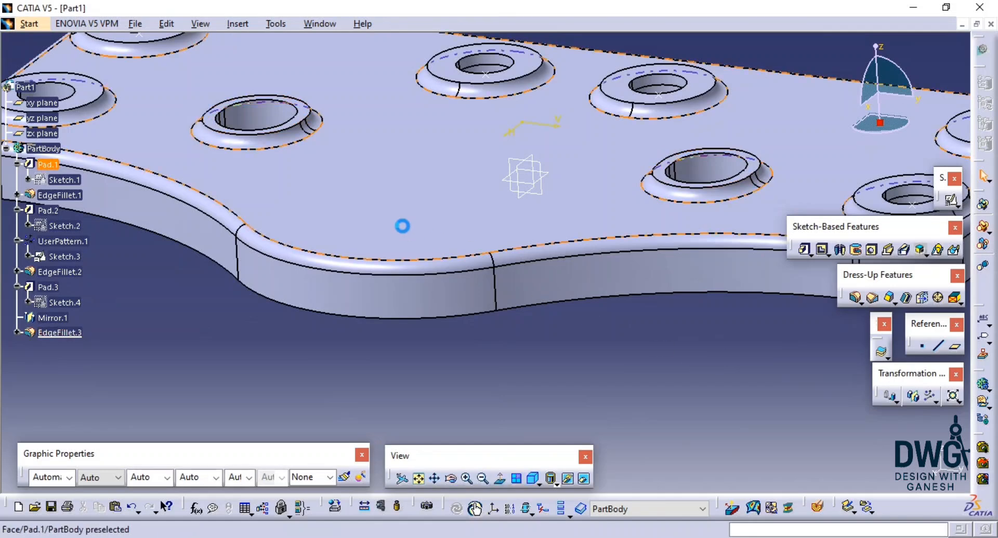
Step: Create a positioned sketch on the plate's top face, with its axes reoriented so the y direction runs horizontally
{"action": "left_click", "coordinate": [954, 204]}
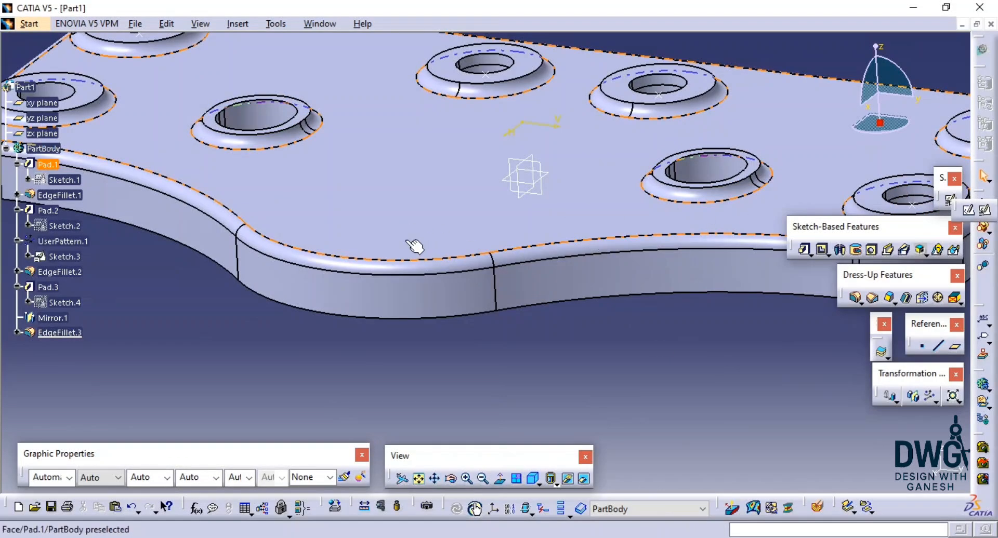
{"action": "left_click", "coordinate": [474, 255]}
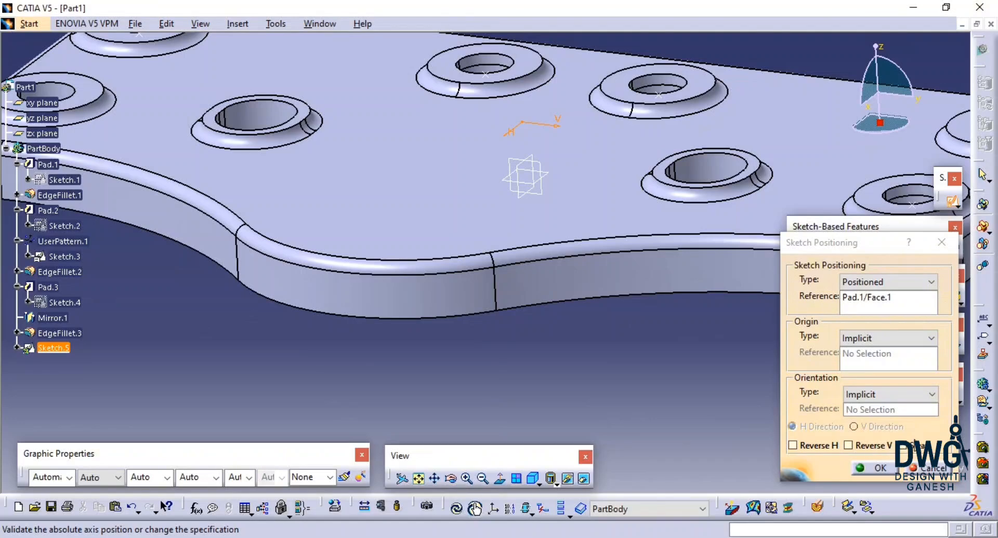
{"action": "left_click", "coordinate": [872, 447]}
{"action": "left_click", "coordinate": [871, 469]}
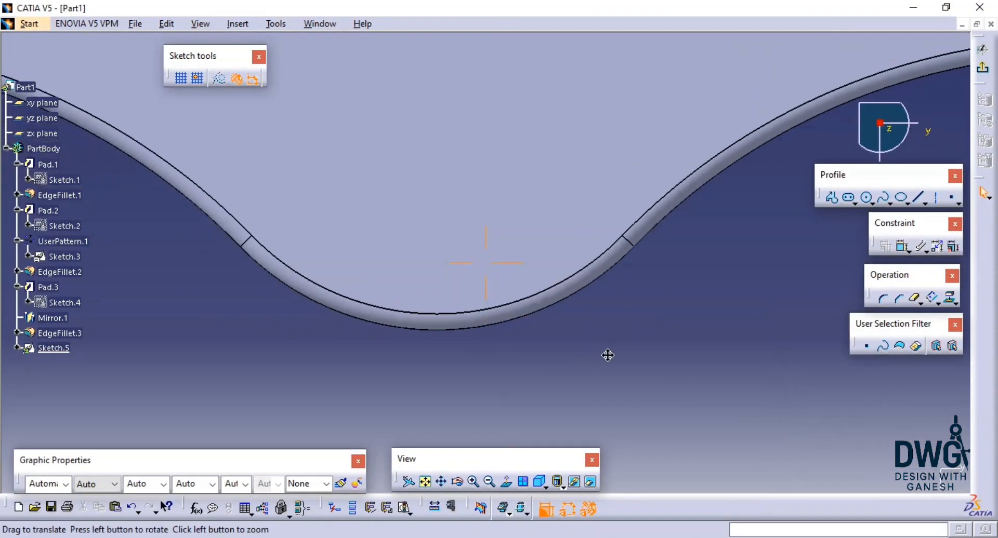
{"action": "mouse_move", "coordinate": [608, 355]}
{"action": "middle_mouse_down"}
{"action": "mouse_move", "coordinate": [610, 395]}
{"action": "mouse_move", "coordinate": [694, 428]}
{"action": "middle_mouse_up"}
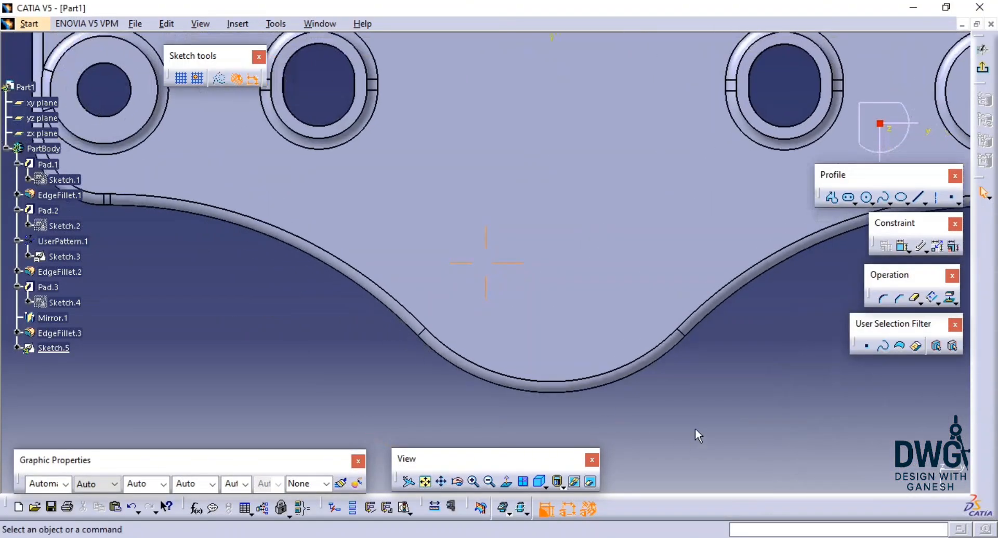
Step: Exit the empty sketch and delete EdgeFillet.1 along the plate's outer top edge
{"action": "key", "text": "alt+Tab"}
{"action": "key", "text": "alt+Tab"}
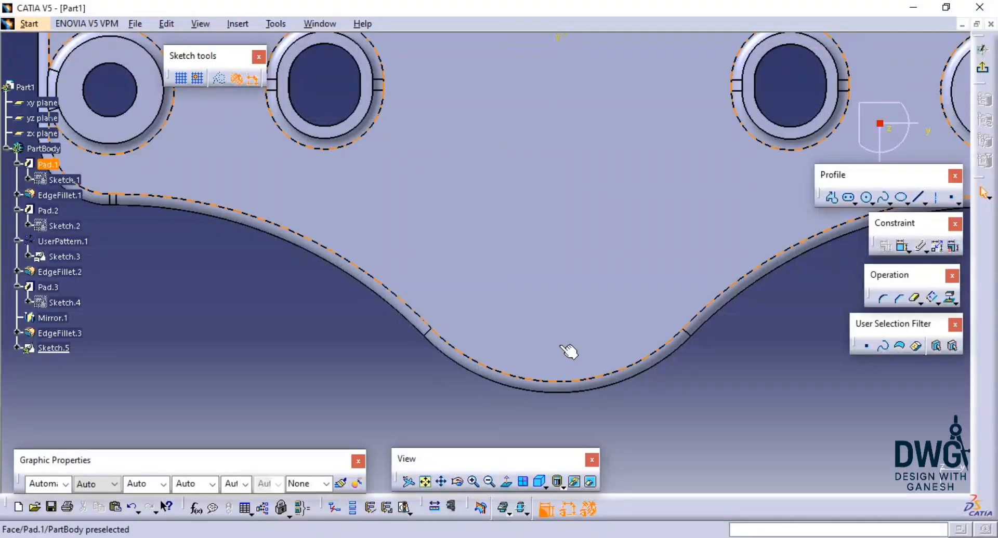
{"action": "left_click", "coordinate": [982, 68]}
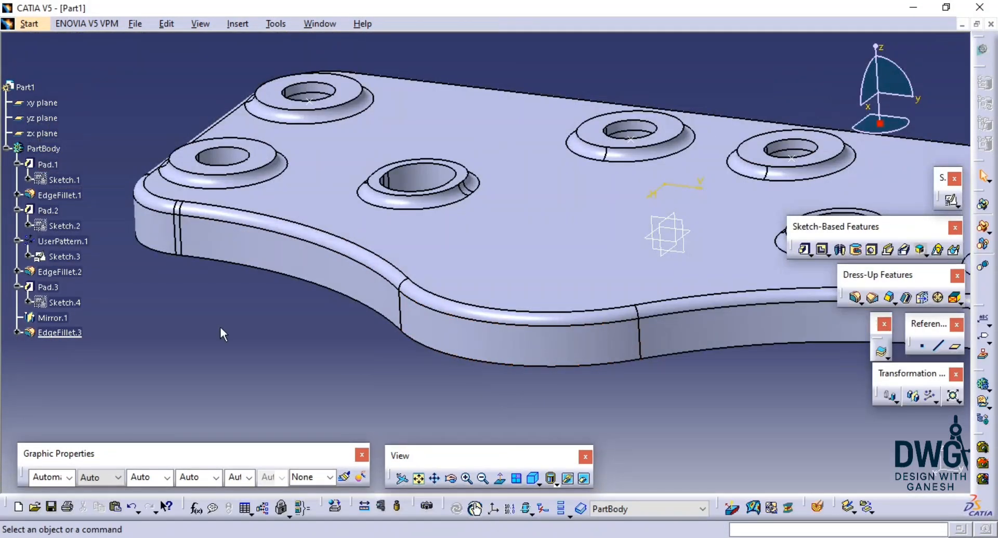
{"action": "right_click", "coordinate": [52, 199]}
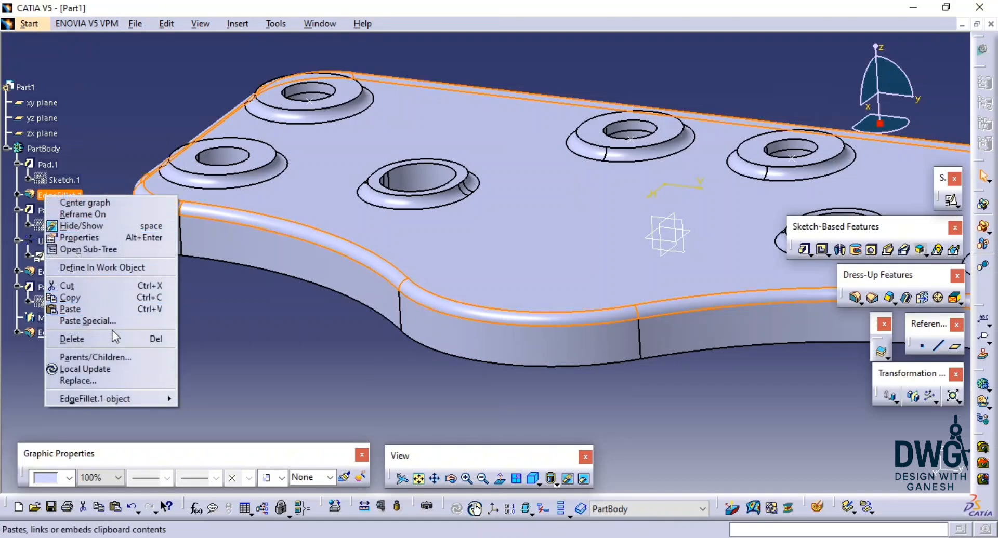
{"action": "left_click", "coordinate": [123, 342]}
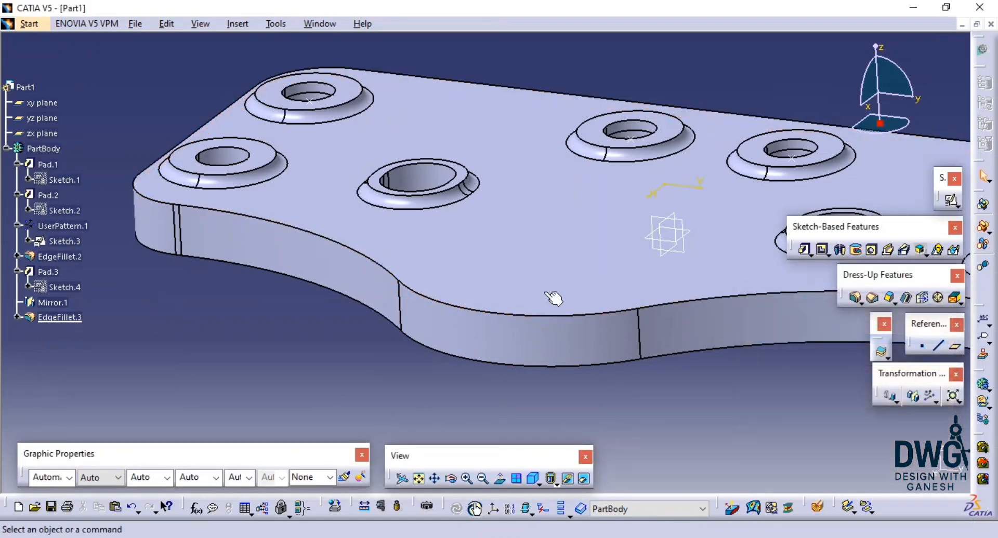
Step: Create a positioned sketch on the plate's top face with its H direction along the y axis
{"action": "left_click", "coordinate": [951, 201]}
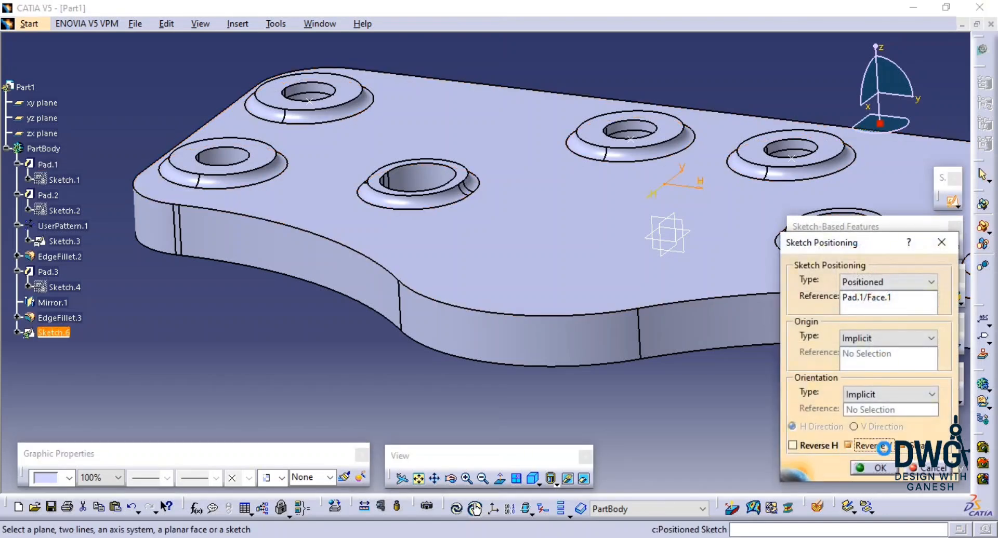
{"action": "left_click", "coordinate": [877, 468]}
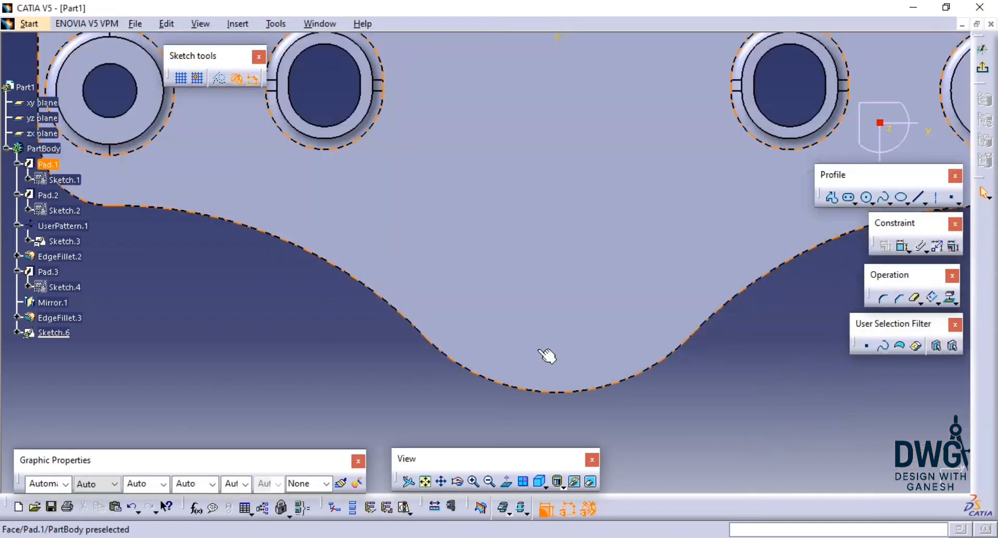
{"action": "mouse_move", "coordinate": [545, 357]}
{"action": "middle_mouse_down"}
{"action": "mouse_move", "coordinate": [492, 254]}
{"action": "mouse_move", "coordinate": [559, 291]}
{"action": "middle_mouse_up"}
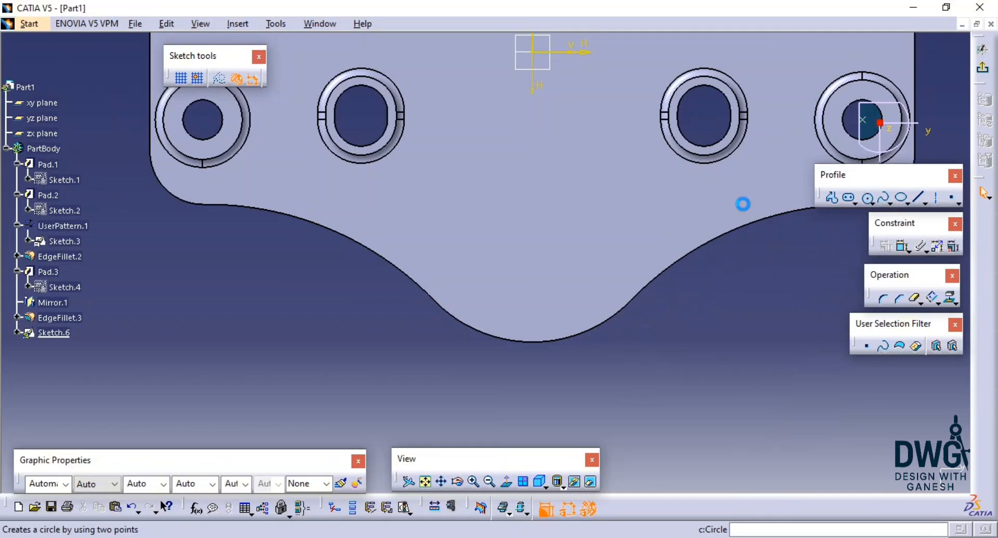
Step: Sketch a circle about 40.5 mm in diameter on the plate's rounded central lobe
{"action": "left_click", "coordinate": [867, 198]}
{"action": "left_click", "coordinate": [548, 254]}
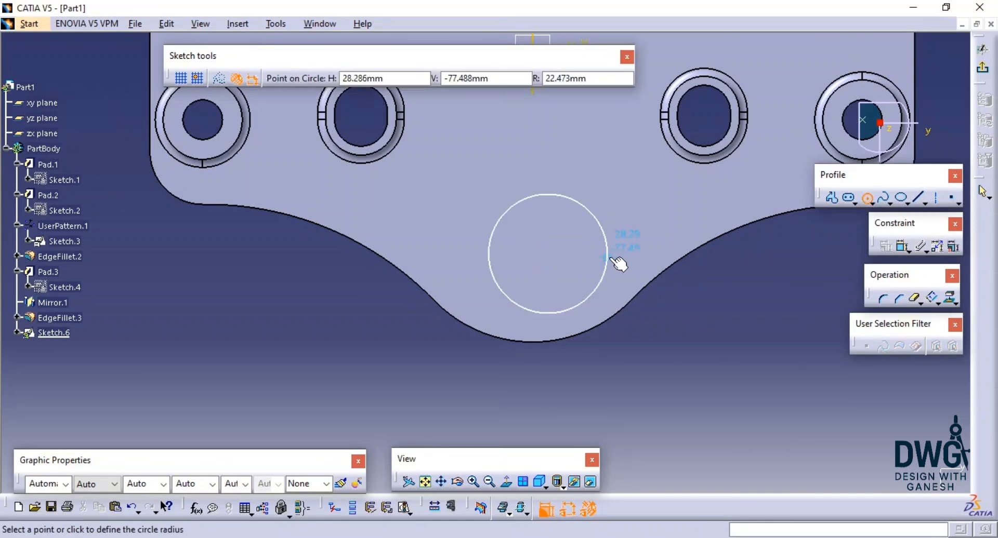
{"action": "left_click", "coordinate": [604, 263]}
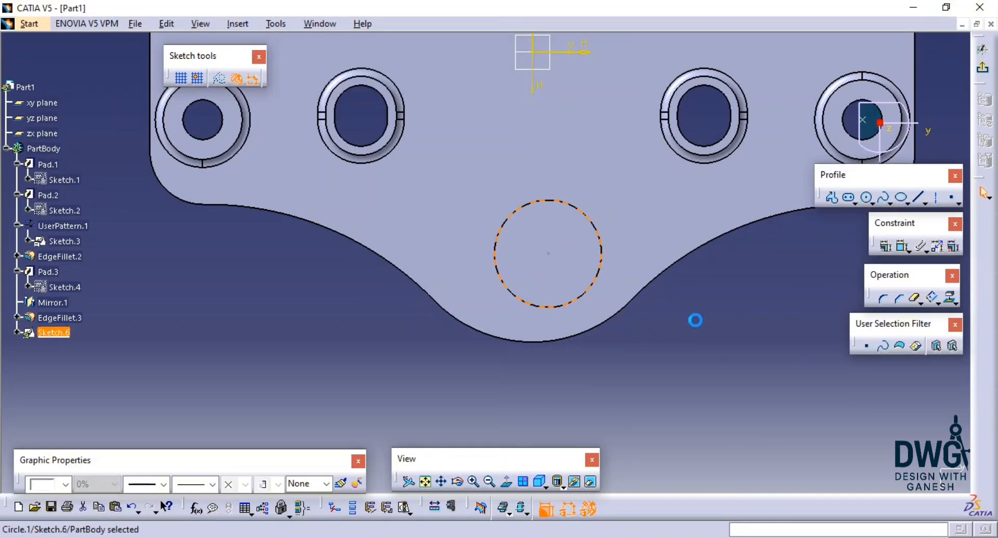
Step: Constrain the sketched circle to be concentric with the rounded edge of the plate's central lobe
{"action": "left_click", "coordinate": [902, 246]}
{"action": "left_click", "coordinate": [550, 308]}
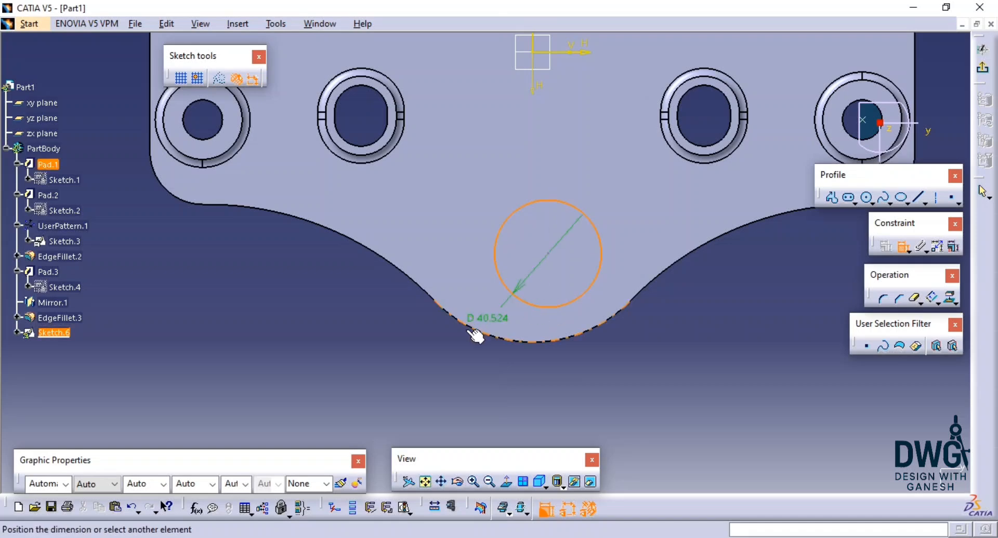
{"action": "left_click", "coordinate": [491, 336]}
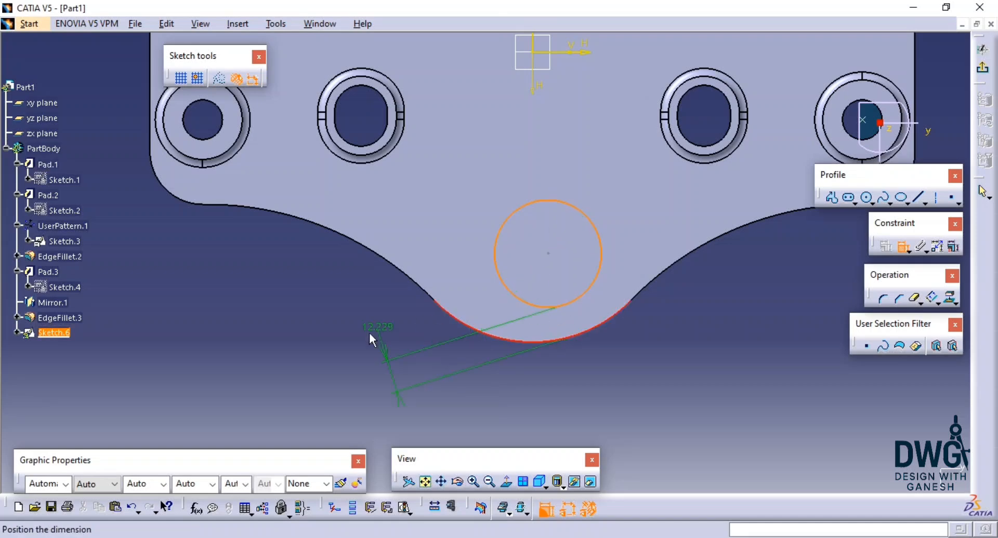
{"action": "right_click", "coordinate": [369, 334]}
{"action": "left_click", "coordinate": [466, 414]}
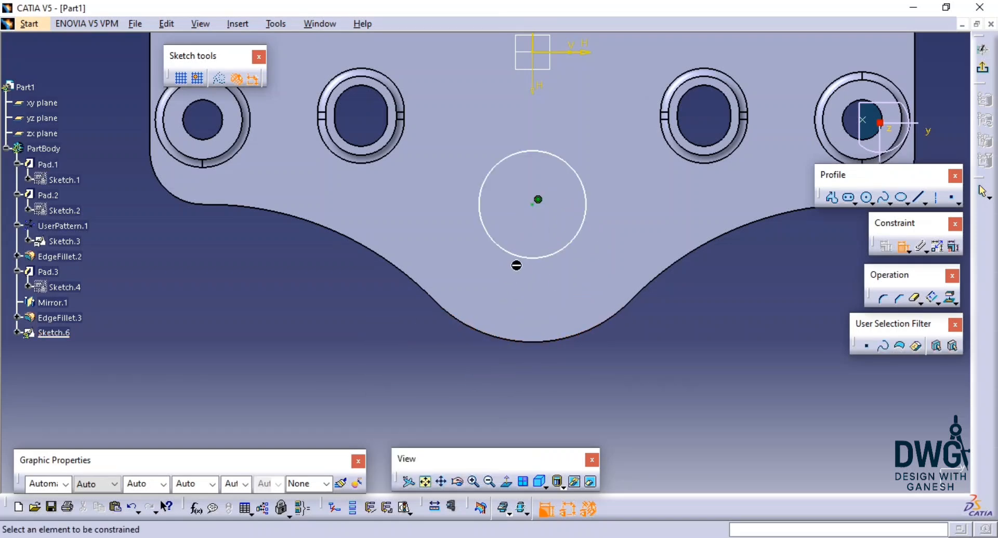
Step: Constrain the circle to be coincident with the lobe's rounded edge so both share the same radius
{"action": "left_click", "coordinate": [530, 259]}
{"action": "left_click", "coordinate": [493, 339]}
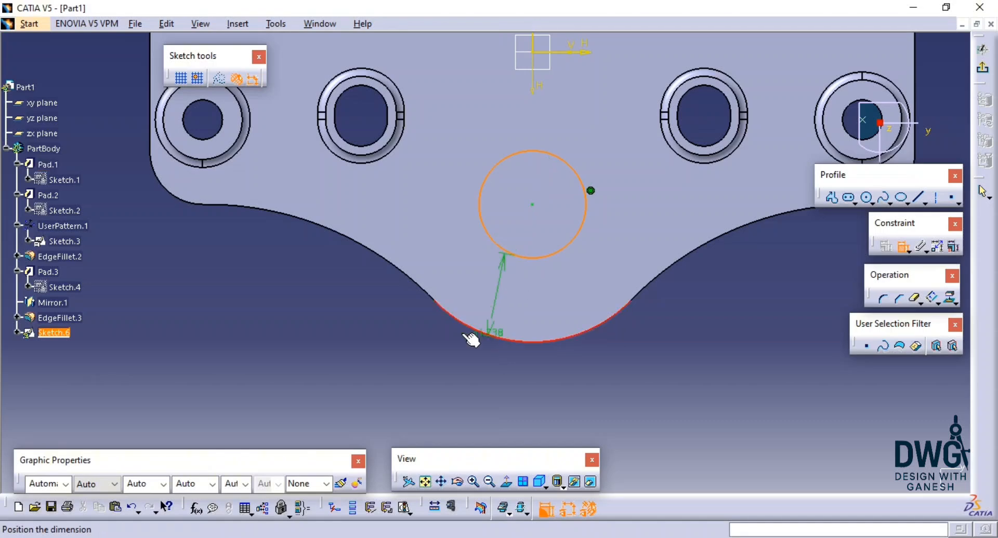
{"action": "right_click", "coordinate": [392, 348]}
{"action": "left_click", "coordinate": [475, 440]}
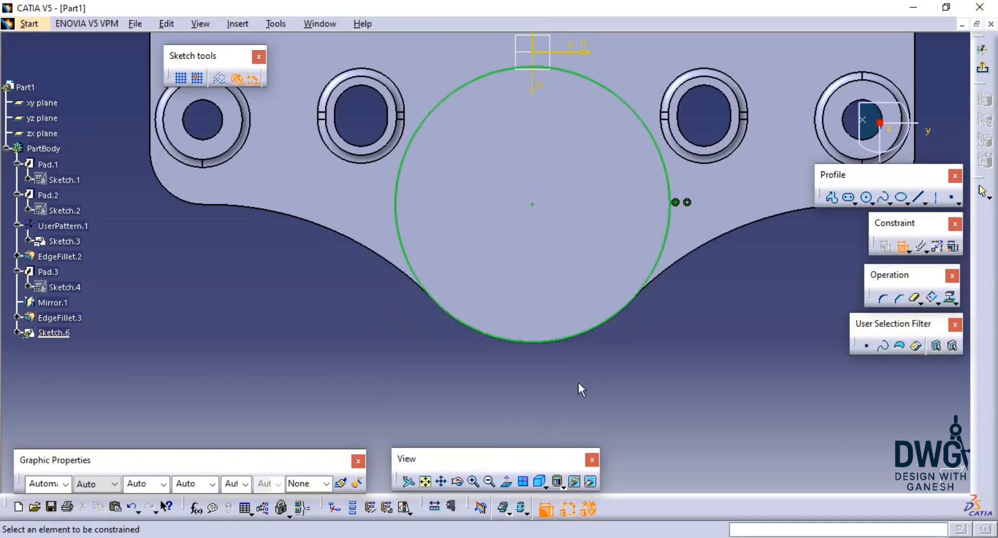
Step: Sketch a smaller circle about 33 mm in diameter at the large circle's centre and dimension its diameter
{"action": "middle_click_drag", "start_coordinate": [659, 372], "coordinate": [654, 398]}
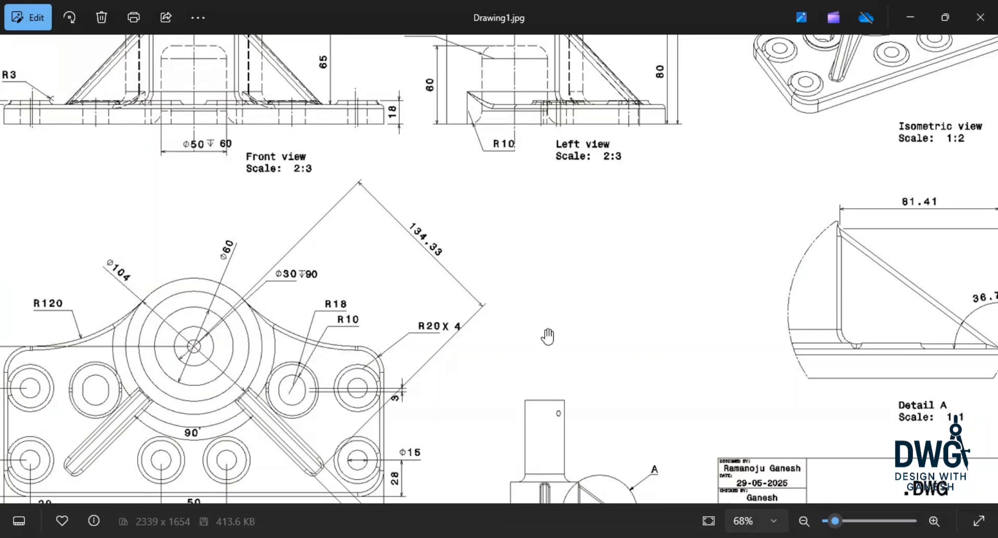
{"action": "scroll", "coordinate": [548, 337], "scroll_direction": "down", "scroll_amount": 4}
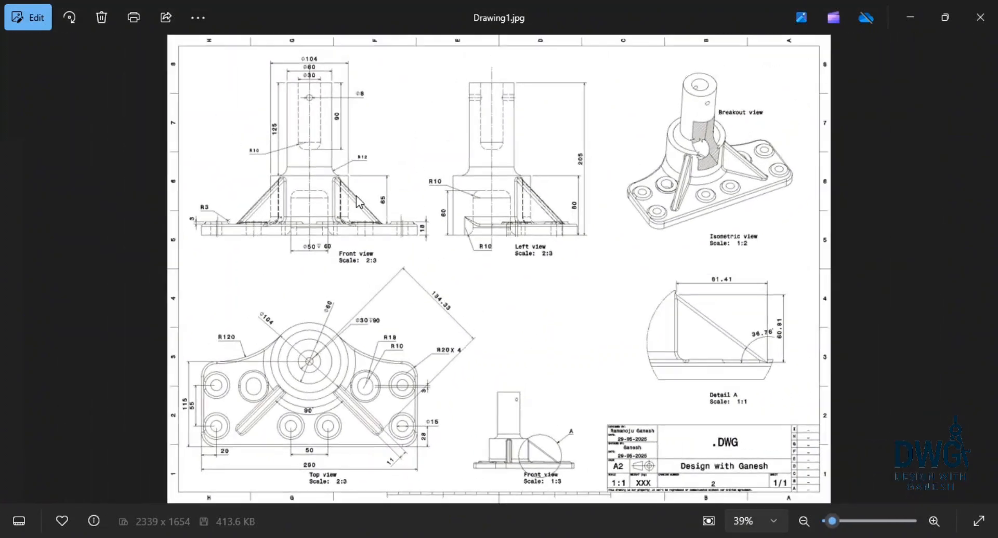
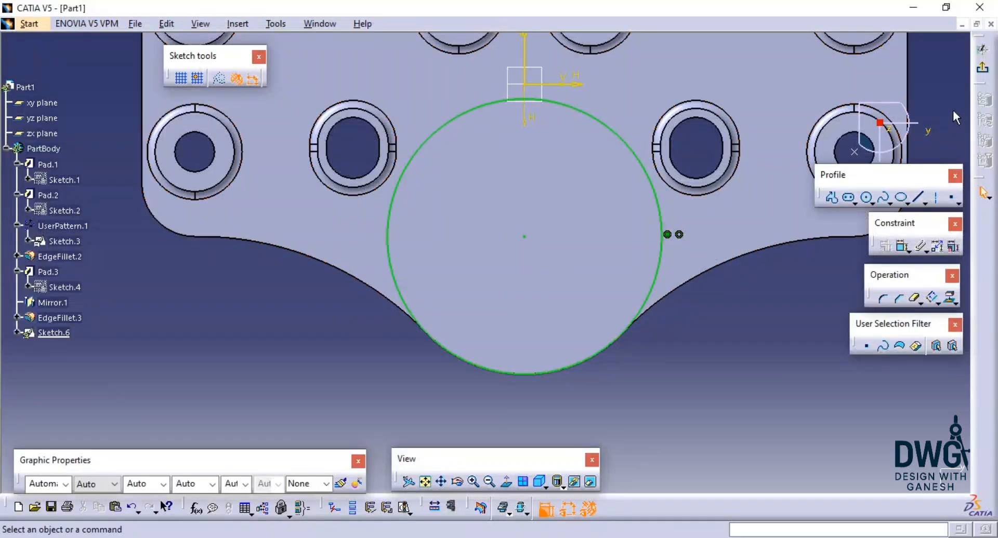
{"action": "left_click", "coordinate": [867, 198]}
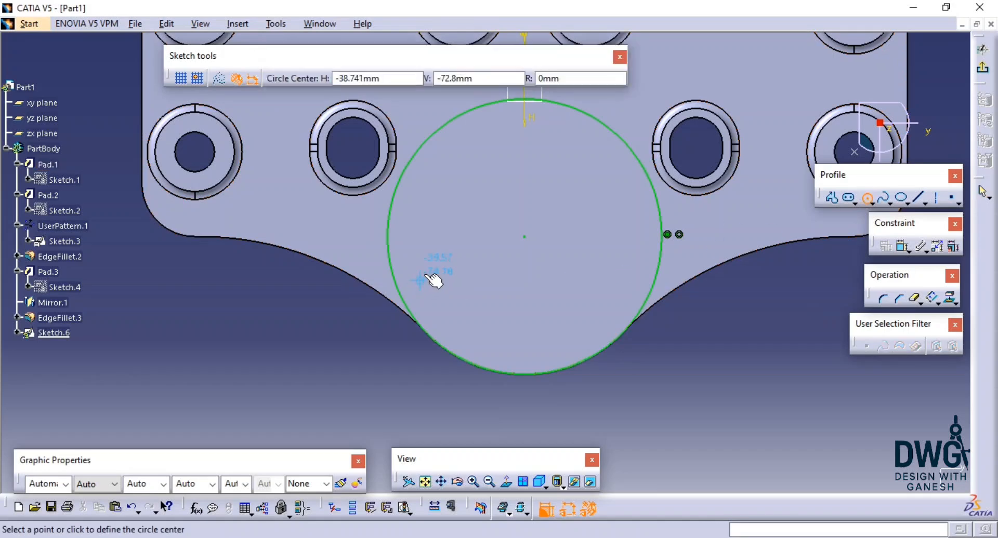
{"action": "left_click", "coordinate": [523, 237]}
{"action": "left_click", "coordinate": [553, 268]}
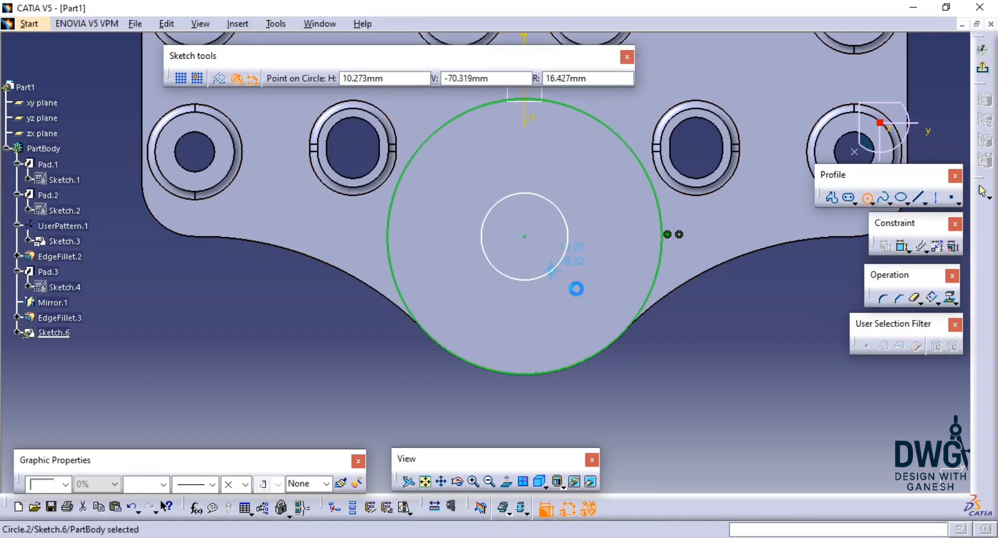
{"action": "left_click", "coordinate": [904, 251]}
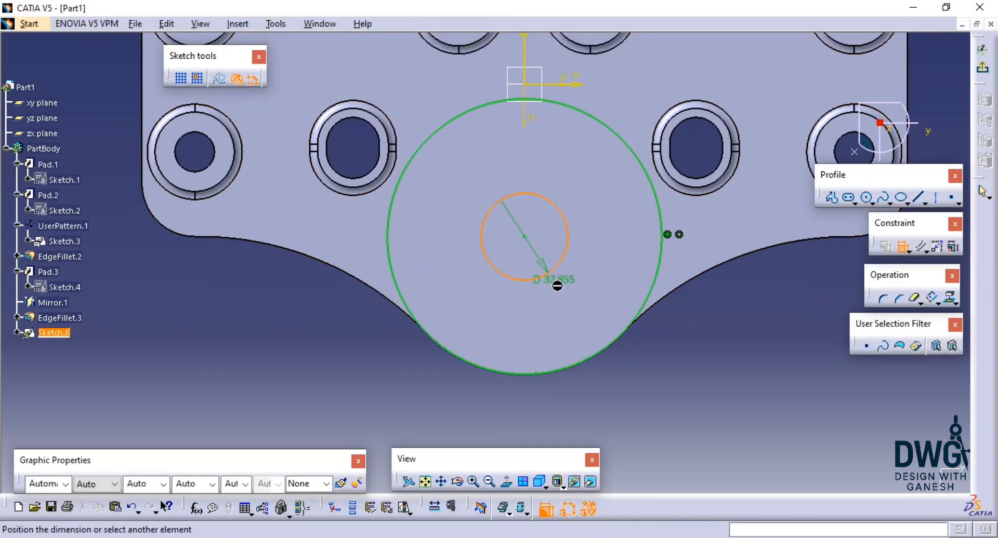
{"action": "left_click", "coordinate": [566, 299]}
Step: Check the column diameter on the reference drawing and set the inner circle's diameter to 60 mm
{"action": "key", "text": "alt+Tab"}
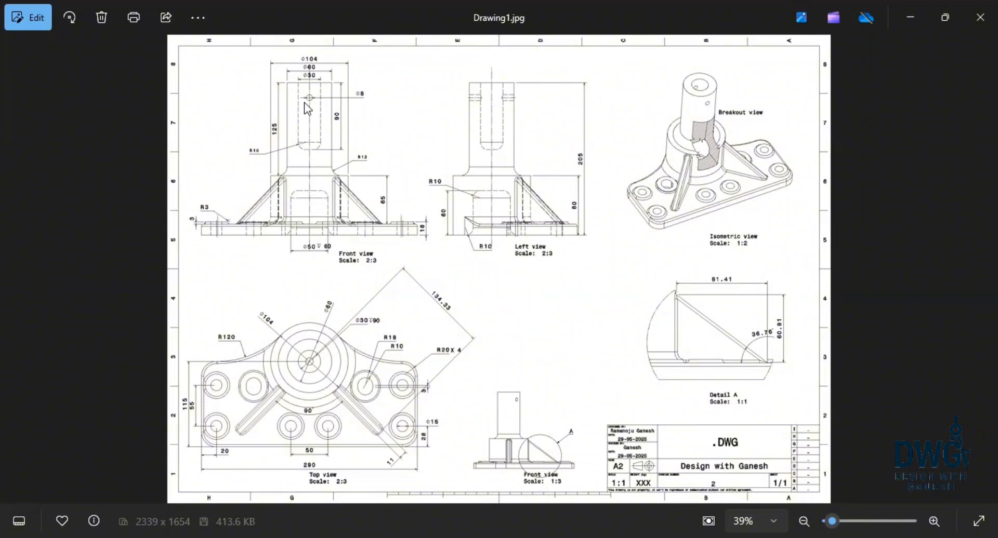
{"action": "scroll", "coordinate": [318, 68], "scroll_direction": "up", "scroll_amount": 5}
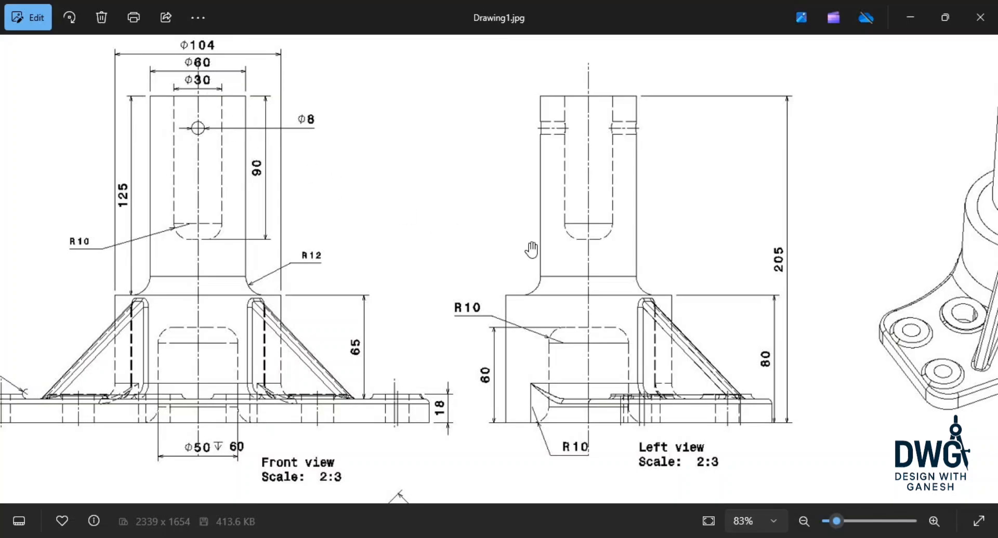
{"action": "key", "text": "alt+Tab"}
{"action": "key", "text": "alt+Tab"}
{"action": "scroll", "coordinate": [382, 365], "scroll_direction": "down", "scroll_amount": 3}
{"action": "scroll", "coordinate": [249, 452], "scroll_direction": "up", "scroll_amount": 3}
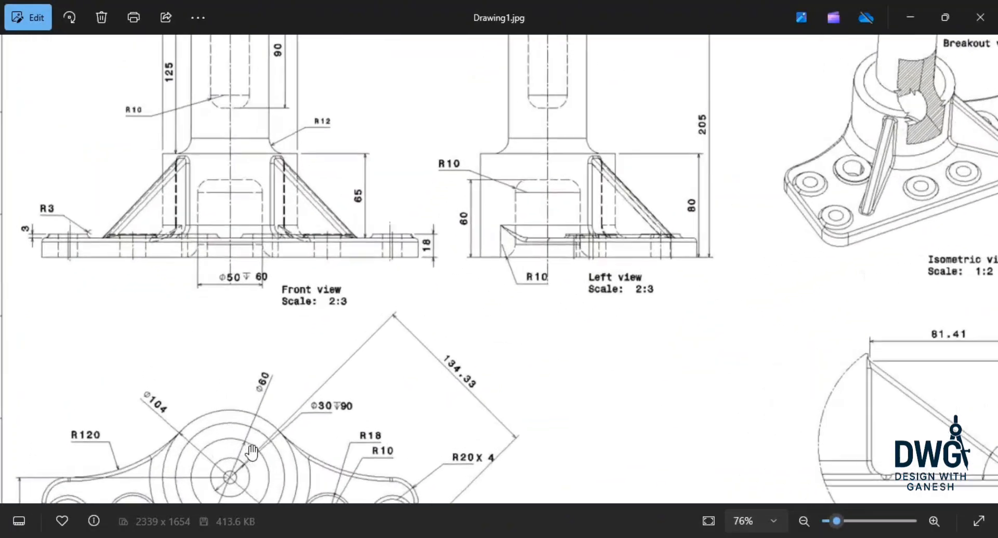
{"action": "key", "text": "alt+Tab"}
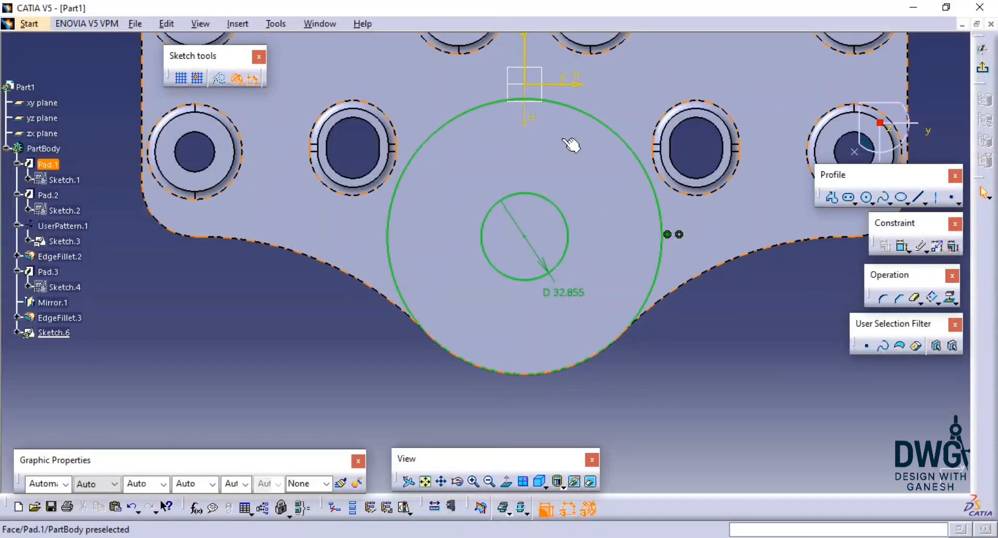
{"action": "double_click", "coordinate": [569, 294]}
{"action": "type", "text": "6"}
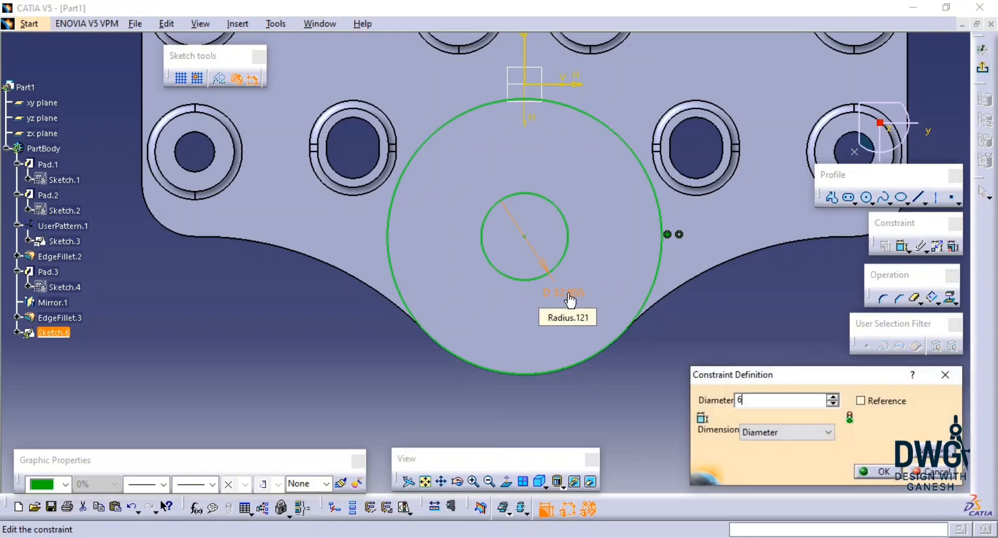
{"action": "type", "text": "0"}
{"action": "key", "text": "Return"}
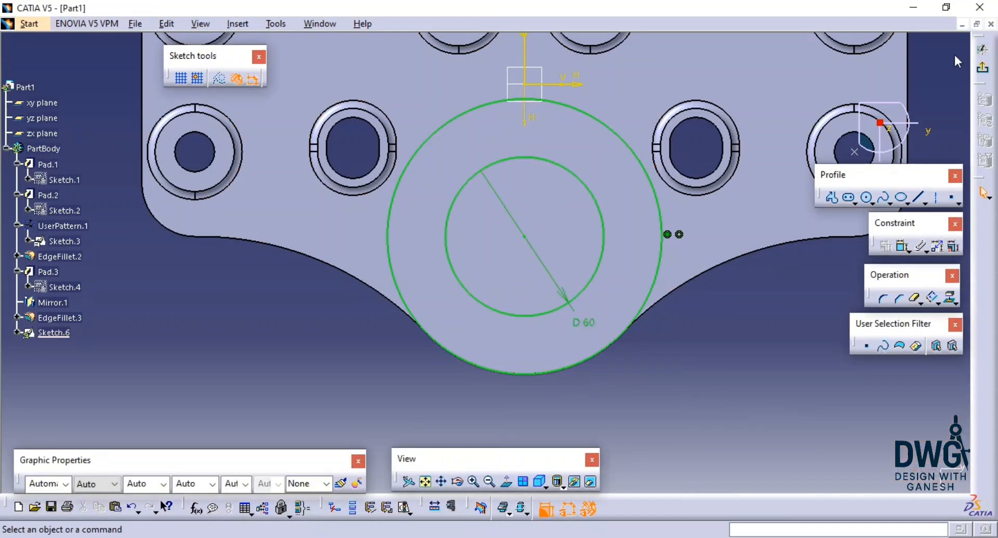
Step: Exit the sketch and start a Multi-Pad from its two concentric circles
{"action": "left_click", "coordinate": [982, 66]}
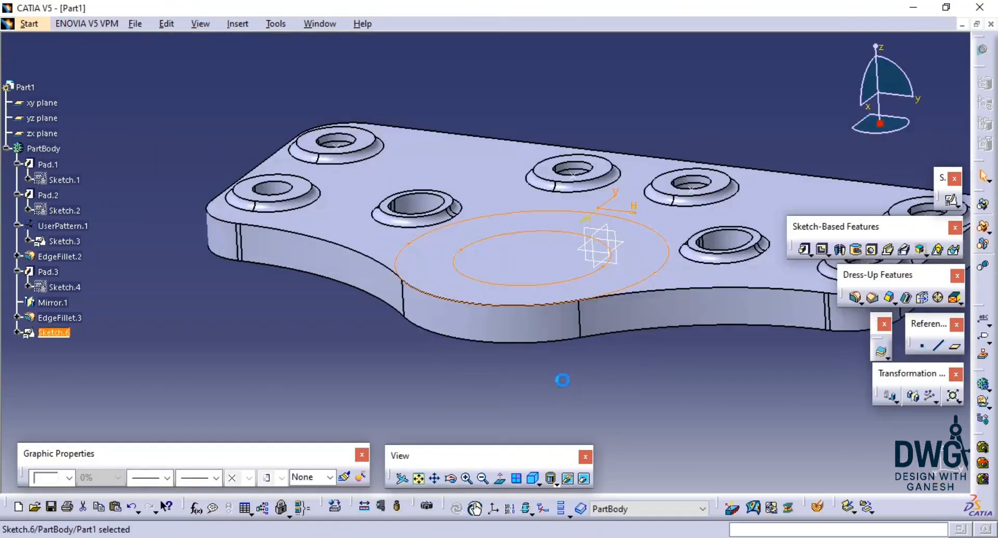
{"action": "middle_click_drag", "start_coordinate": [562, 380], "coordinate": [675, 334]}
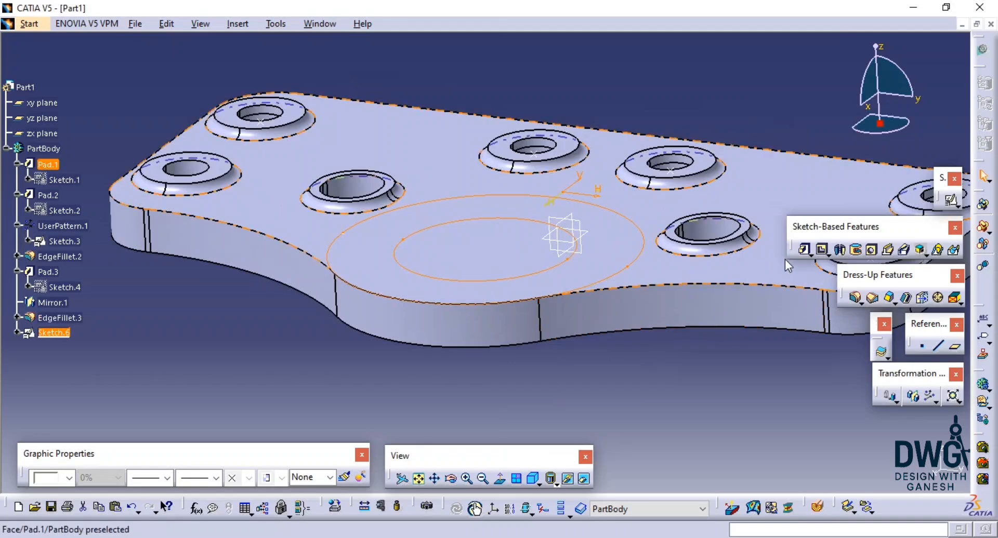
{"action": "left_click", "coordinate": [811, 254]}
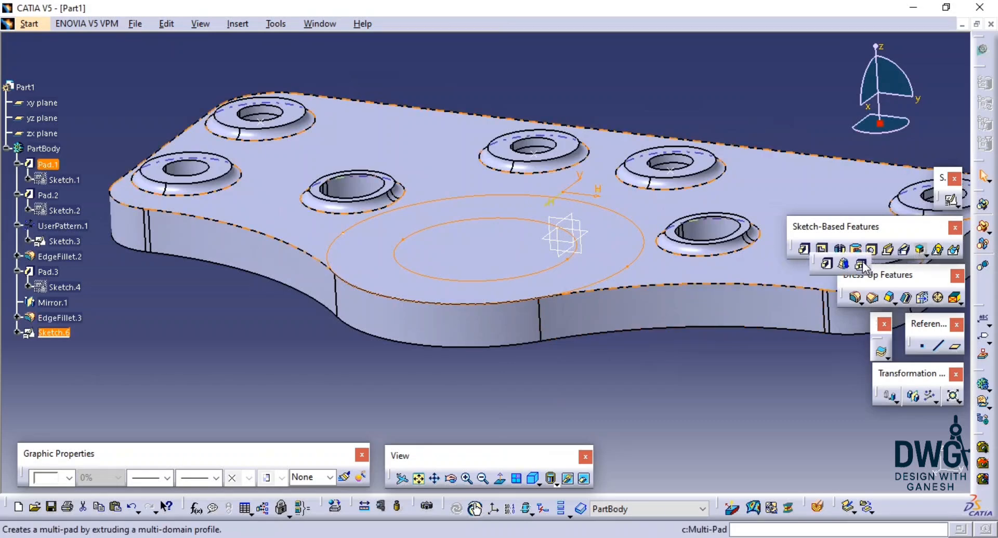
{"action": "left_click", "coordinate": [826, 264]}
{"action": "middle_click_drag", "start_coordinate": [580, 289], "coordinate": [560, 359]}
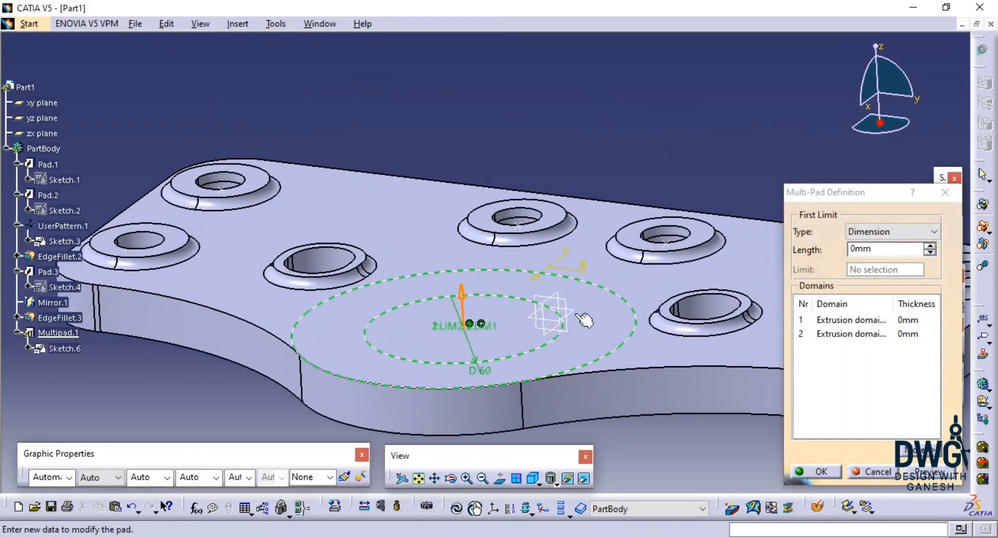
Step: Check the column height on the reference drawing, set the inner circle domain's length to 205-15 mm, and preview the multi-pad
{"action": "left_click", "coordinate": [861, 322]}
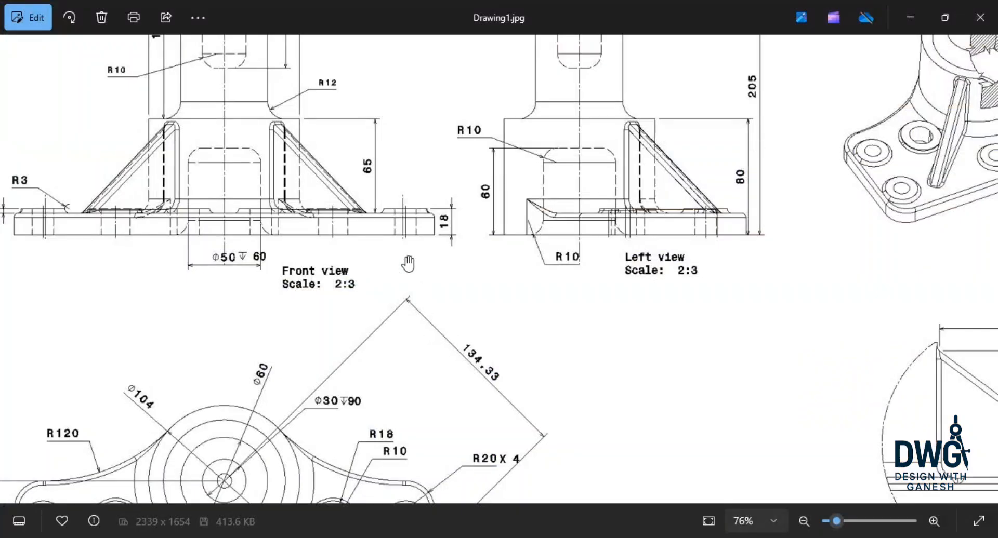
{"action": "scroll", "coordinate": [401, 259], "scroll_direction": "down", "scroll_amount": 3}
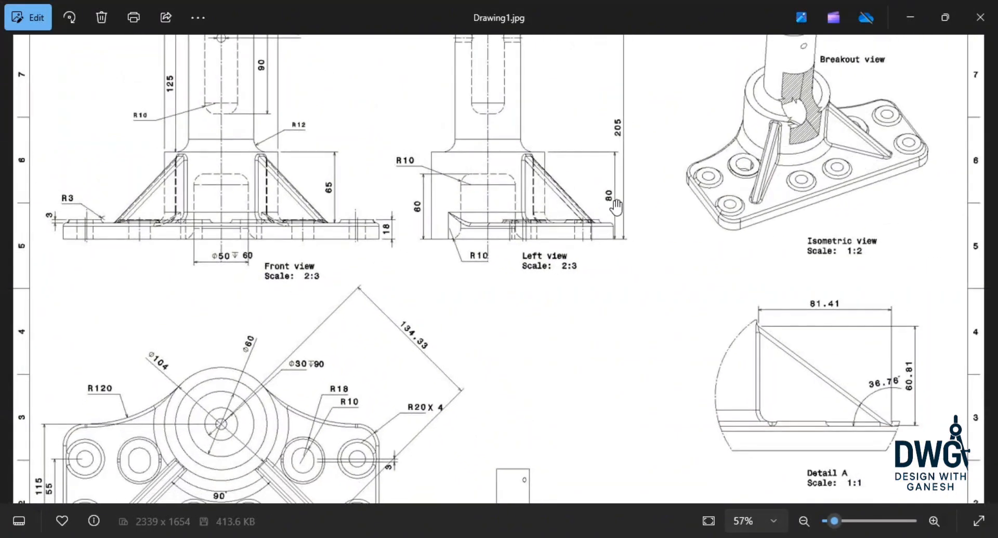
{"action": "scroll", "coordinate": [616, 207], "scroll_direction": "down", "scroll_amount": 2}
{"action": "scroll", "coordinate": [591, 246], "scroll_direction": "up", "scroll_amount": 2}
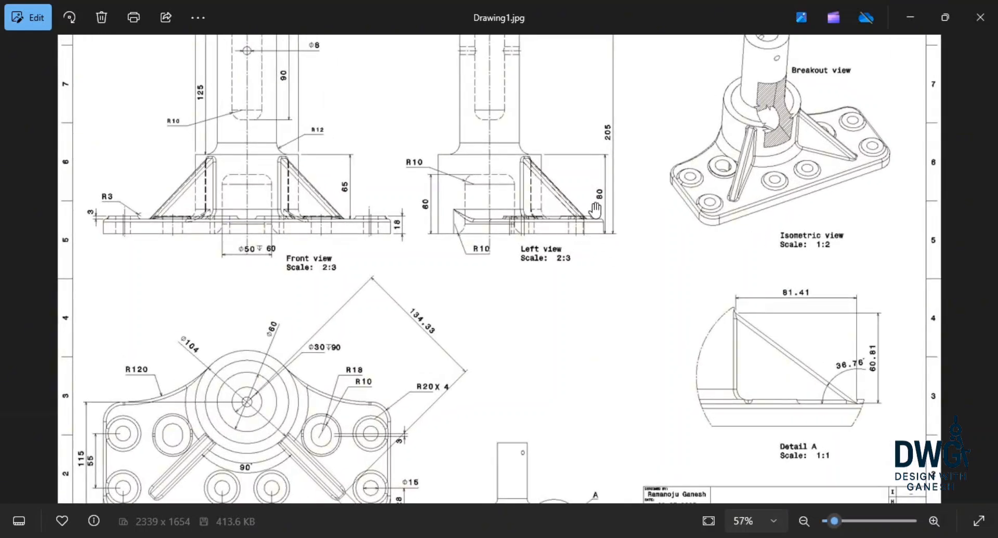
{"action": "scroll", "coordinate": [595, 210], "scroll_direction": "up", "scroll_amount": 1}
{"action": "scroll", "coordinate": [567, 194], "scroll_direction": "down", "scroll_amount": 3}
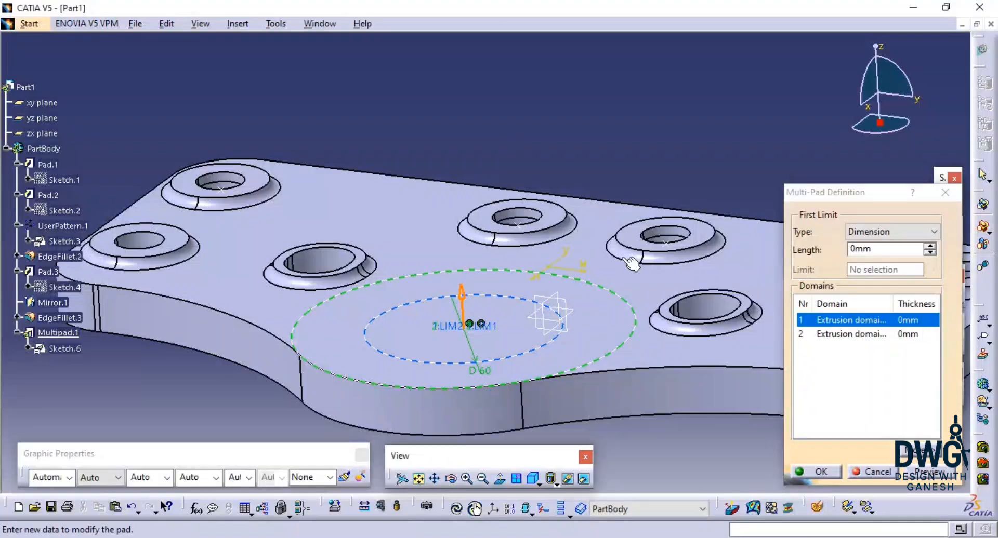
{"action": "double_click", "coordinate": [883, 249]}
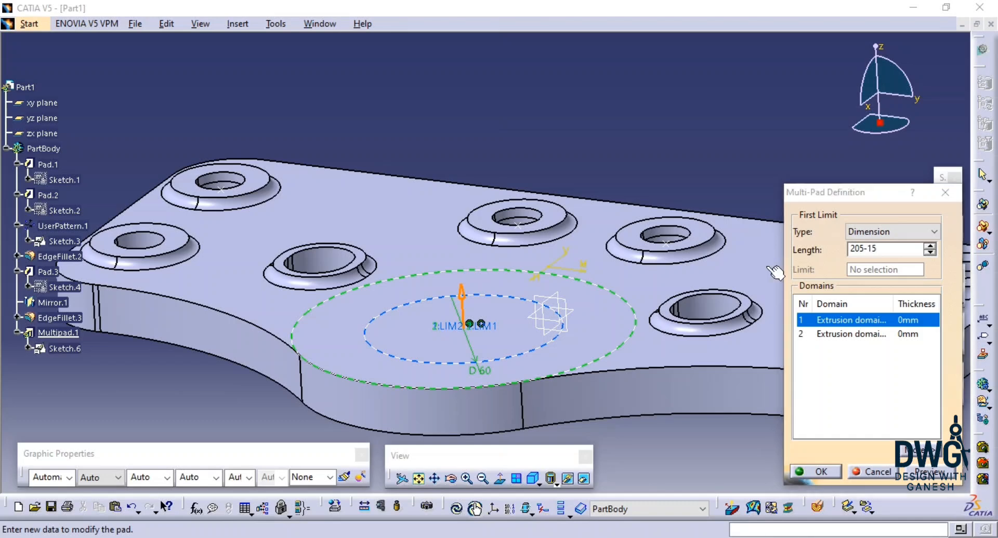
{"action": "key", "text": "alt+Tab"}
{"action": "scroll", "coordinate": [393, 226], "scroll_direction": "up", "scroll_amount": 2}
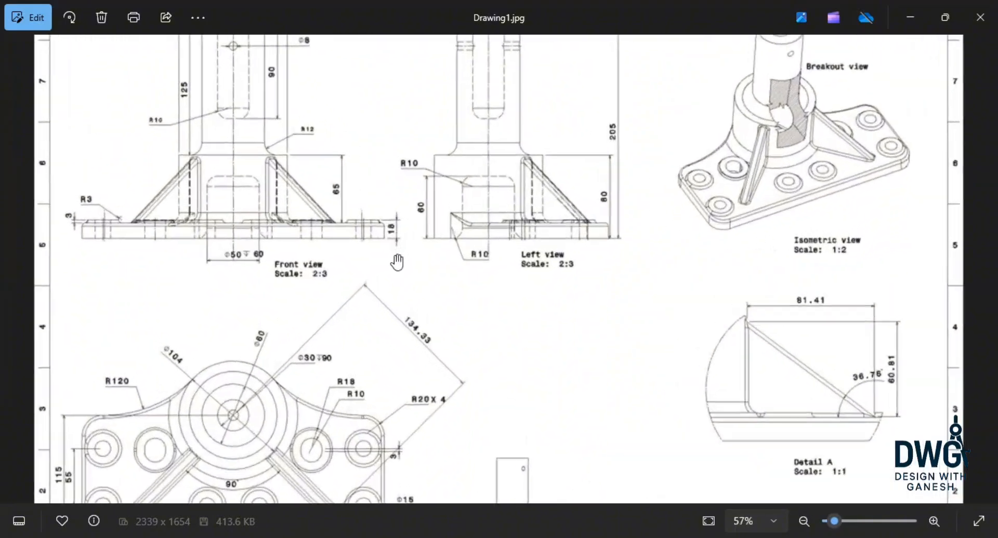
{"action": "key", "text": "alt+Tab"}
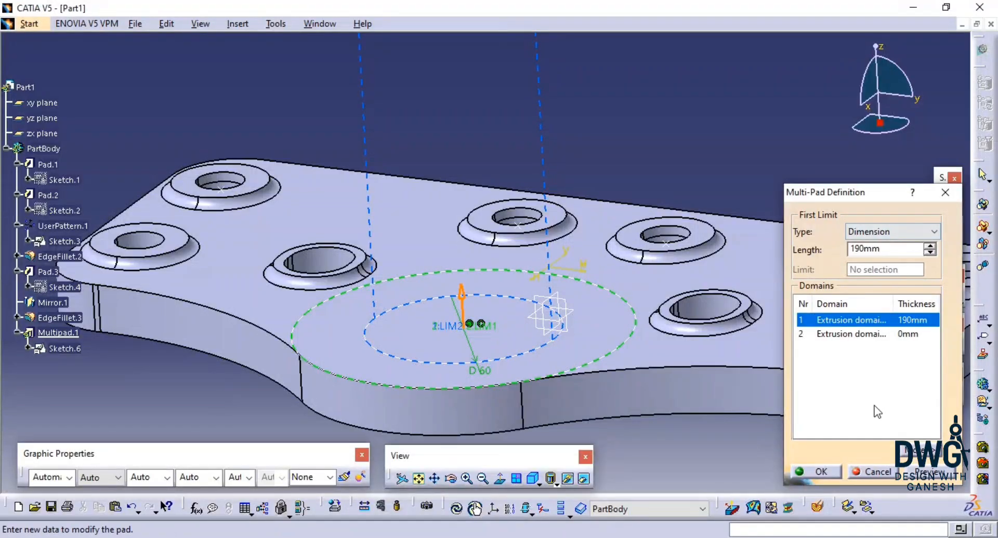
{"action": "left_click", "coordinate": [936, 473]}
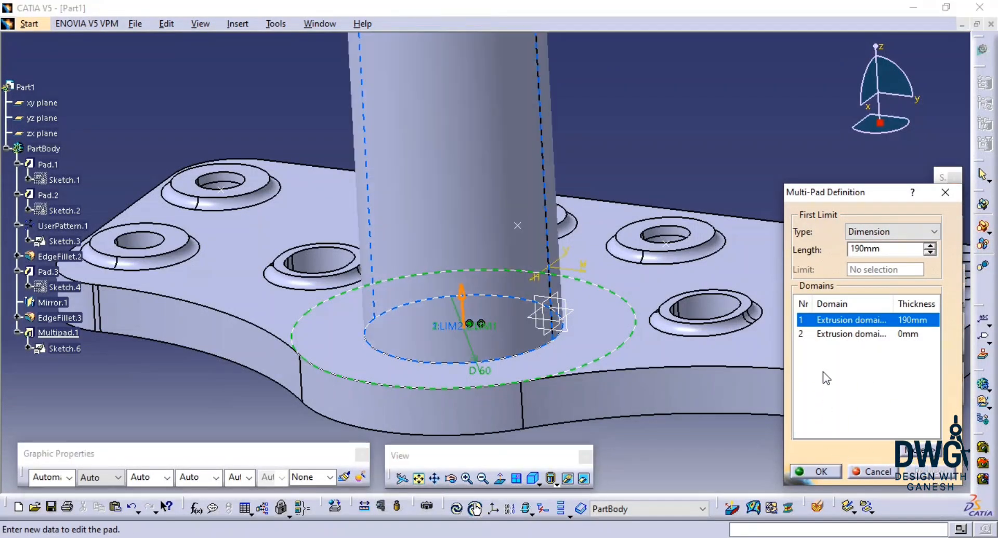
Step: Set the outer circle domain's length to 65 mm from the reference drawing and complete the multi-pad
{"action": "left_click", "coordinate": [883, 333]}
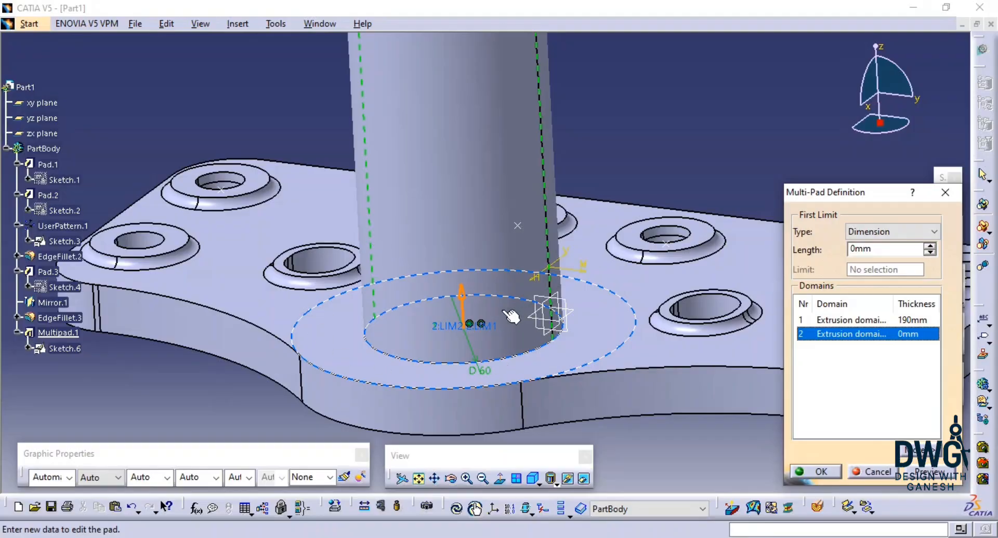
{"action": "key", "text": "alt+Tab"}
{"action": "scroll", "coordinate": [723, 191], "scroll_direction": "up", "scroll_amount": 4}
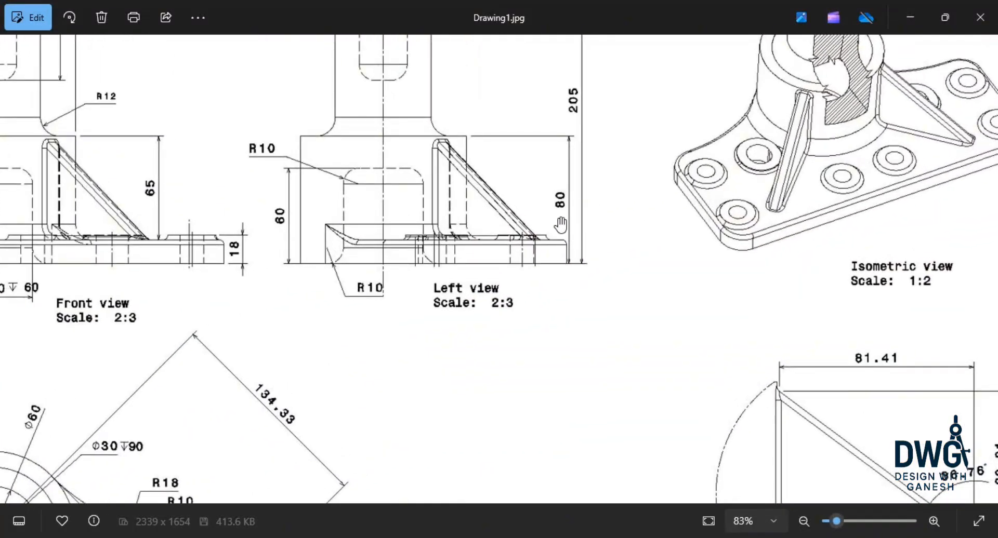
{"action": "key", "text": "alt+Tab"}
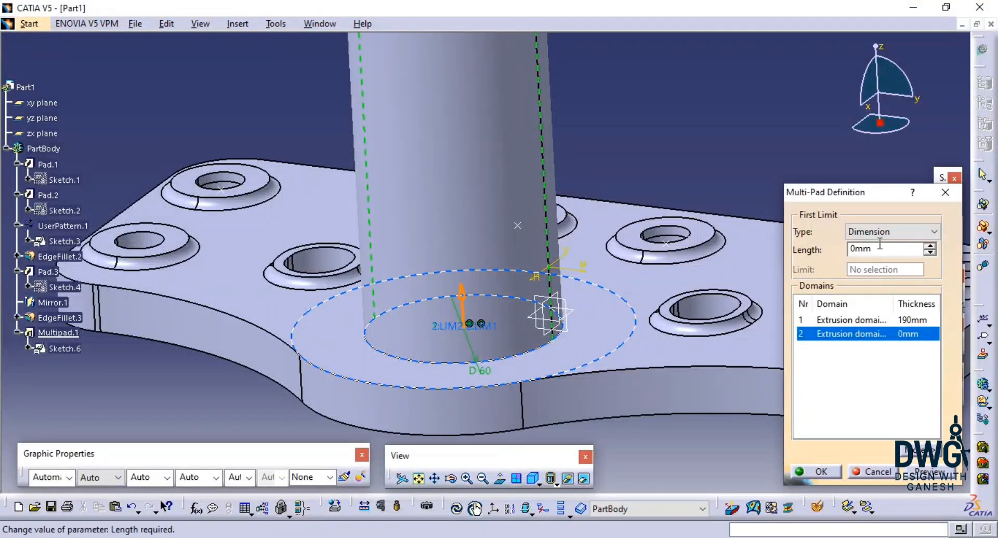
{"action": "left_click_drag", "start_coordinate": [880, 250], "coordinate": [853, 250]}
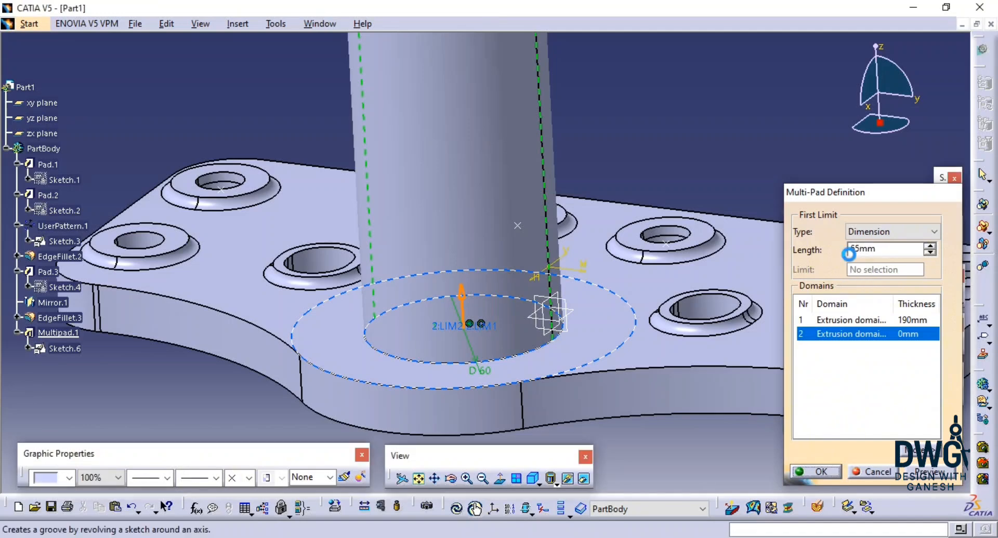
{"action": "key", "text": "Return"}
Step: Fillet the edge where the narrow column meets the wide cylinder's top with a 12 mm radius
{"action": "middle_click_drag", "start_coordinate": [725, 210], "coordinate": [724, 278]}
{"action": "mouse_move", "coordinate": [541, 338]}
{"action": "middle_mouse_down"}
{"action": "mouse_move", "coordinate": [553, 374]}
{"action": "mouse_move", "coordinate": [546, 383]}
{"action": "mouse_move", "coordinate": [552, 340]}
{"action": "middle_mouse_up"}
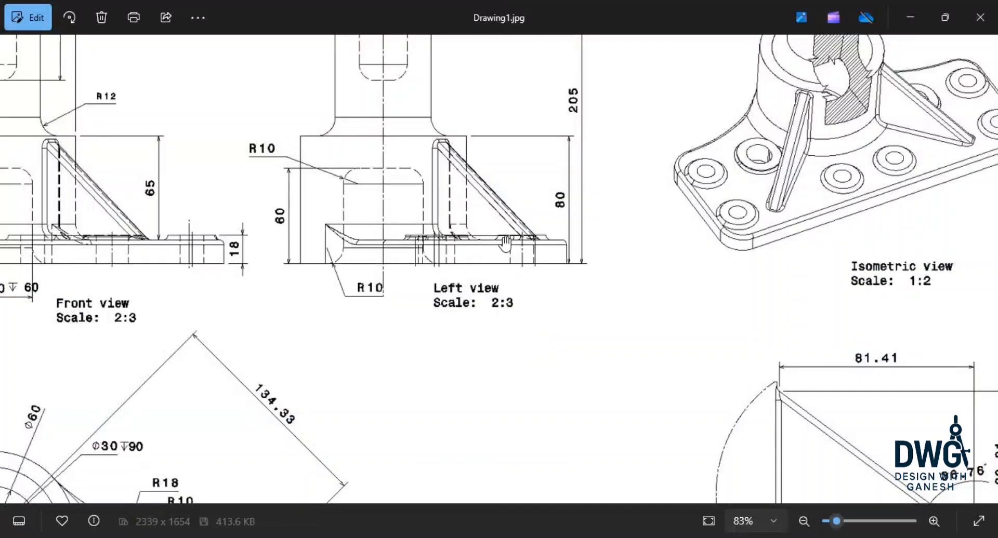
{"action": "scroll", "coordinate": [506, 243], "scroll_direction": "down", "scroll_amount": 2}
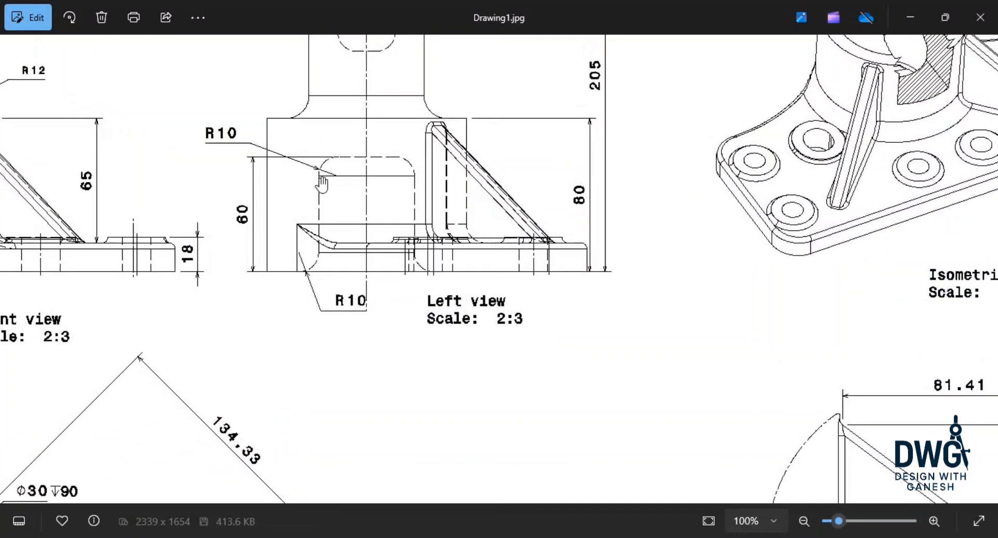
{"action": "key", "text": "alt+Tab"}
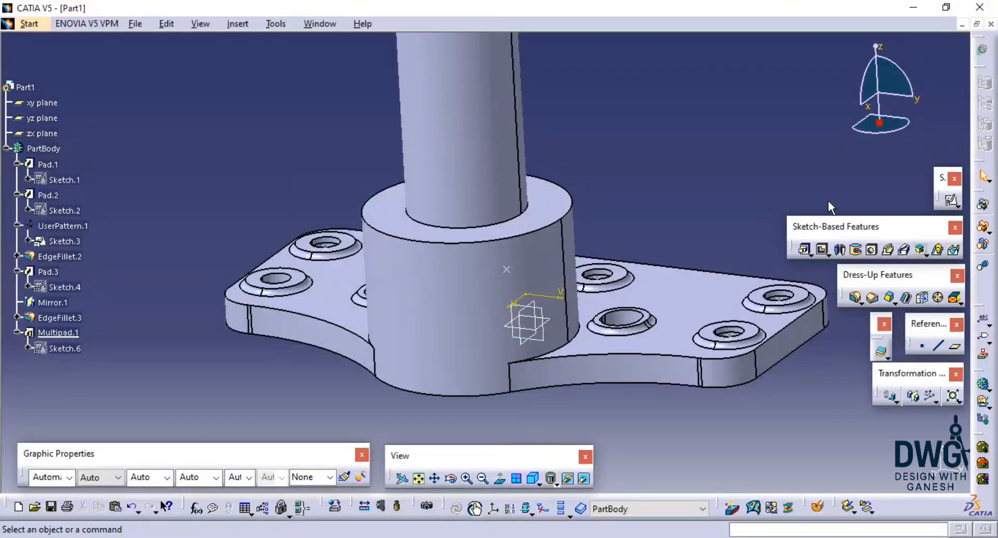
{"action": "left_click", "coordinate": [856, 298]}
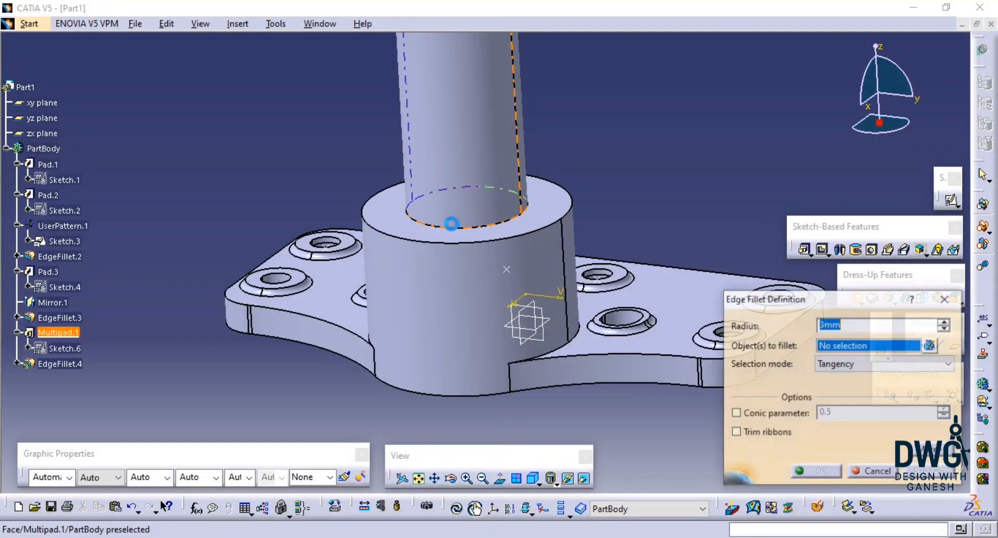
{"action": "left_click", "coordinate": [452, 226]}
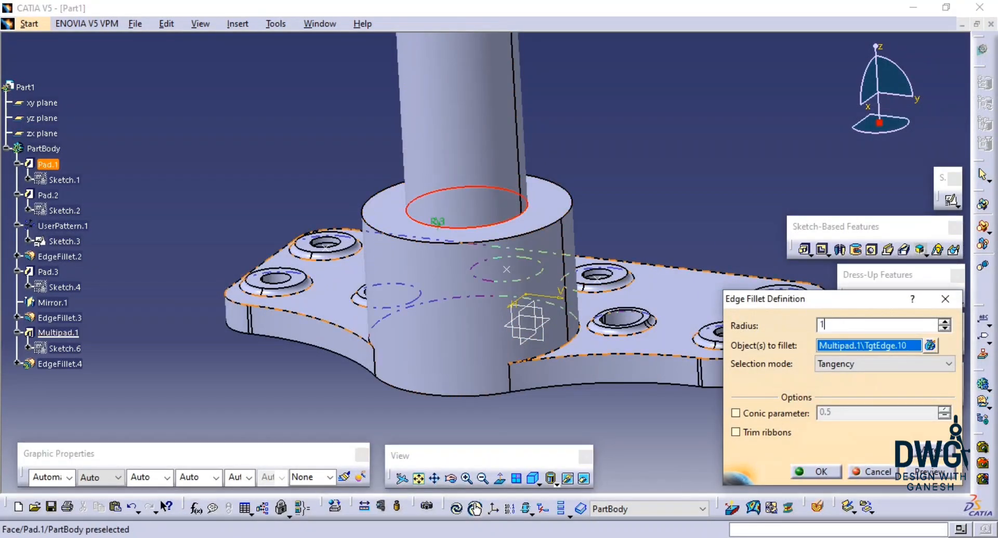
{"action": "key", "text": "Return"}
{"action": "middle_click_drag", "start_coordinate": [713, 189], "coordinate": [676, 270]}
Step: Fillet the base plate's upper outline edge with a 3 mm radius
{"action": "key", "text": "alt+Tab"}
{"action": "key", "text": "alt+Tab"}
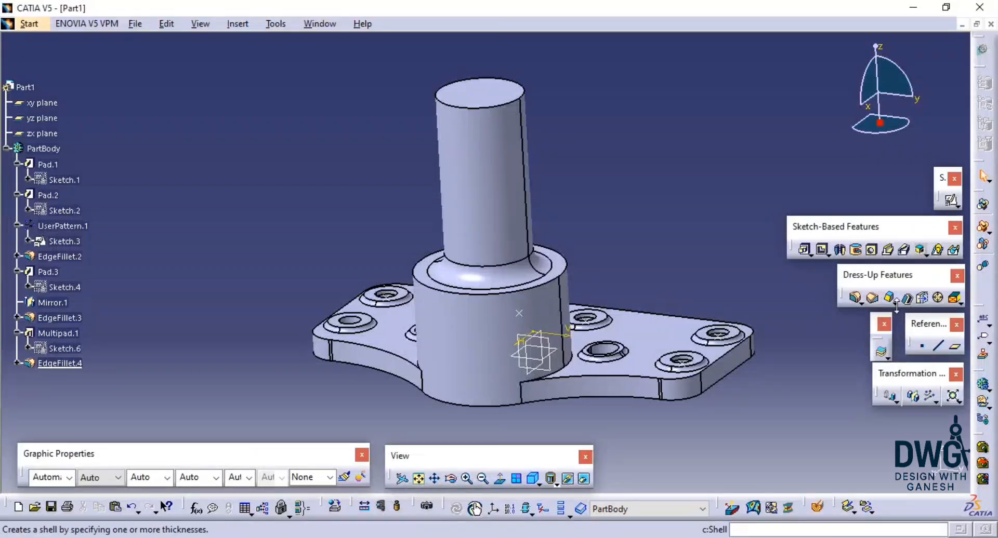
{"action": "left_click", "coordinate": [858, 297]}
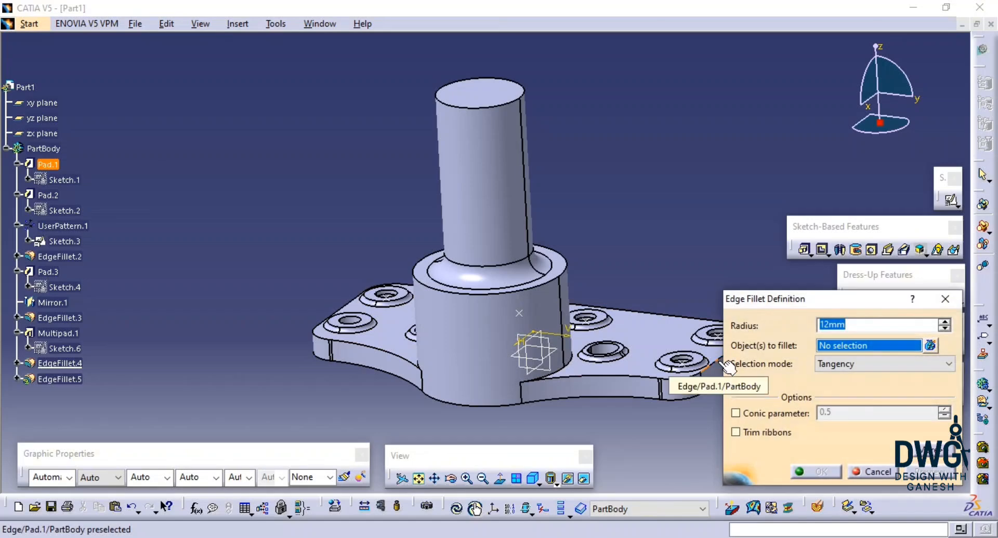
{"action": "left_click", "coordinate": [716, 362]}
{"action": "type", "text": "3"}
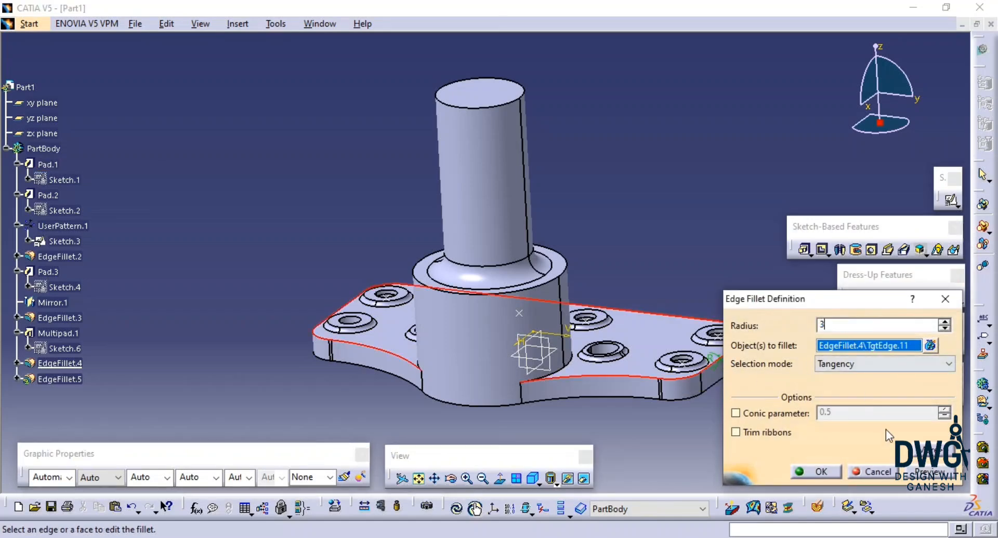
{"action": "left_click", "coordinate": [934, 474]}
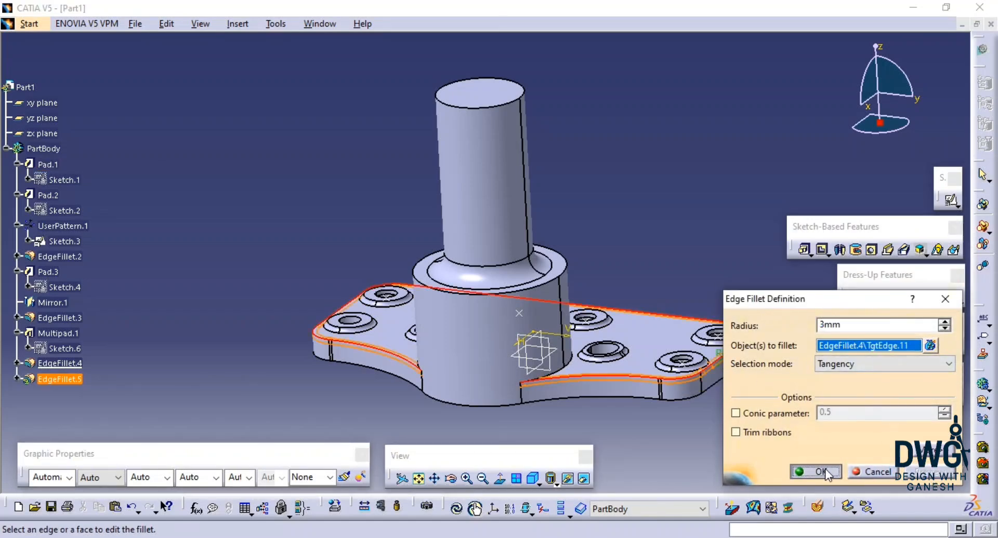
{"action": "left_click", "coordinate": [818, 473]}
{"action": "middle_click_drag", "start_coordinate": [748, 427], "coordinate": [709, 416]}
{"action": "mouse_move", "coordinate": [669, 305]}
{"action": "middle_mouse_down"}
{"action": "mouse_move", "coordinate": [671, 323]}
{"action": "mouse_move", "coordinate": [668, 307]}
{"action": "middle_mouse_up"}
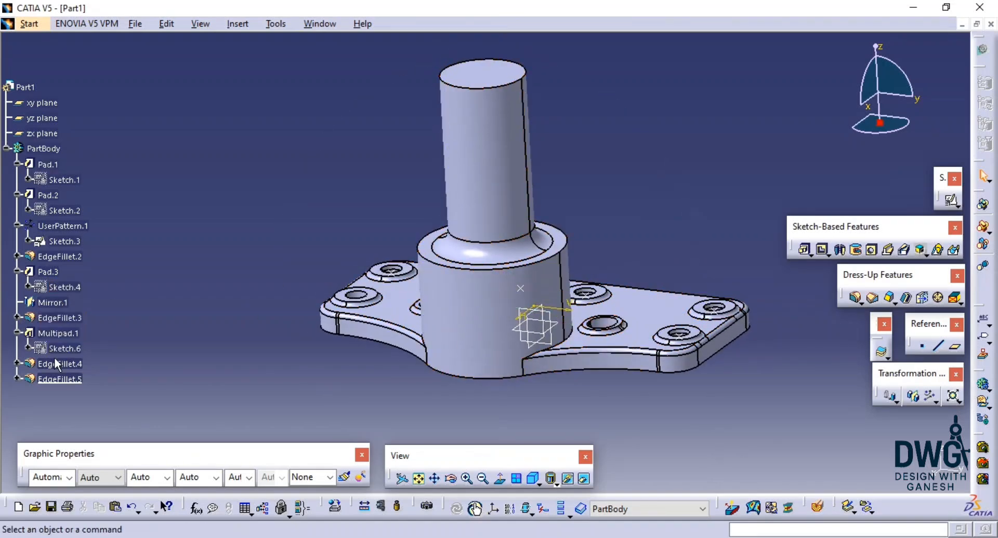
Step: Hide Sketch.3, the positioning sketch of the boss user pattern
{"action": "left_click", "coordinate": [56, 241]}
{"action": "right_click", "coordinate": [55, 239]}
{"action": "left_click", "coordinate": [91, 267]}
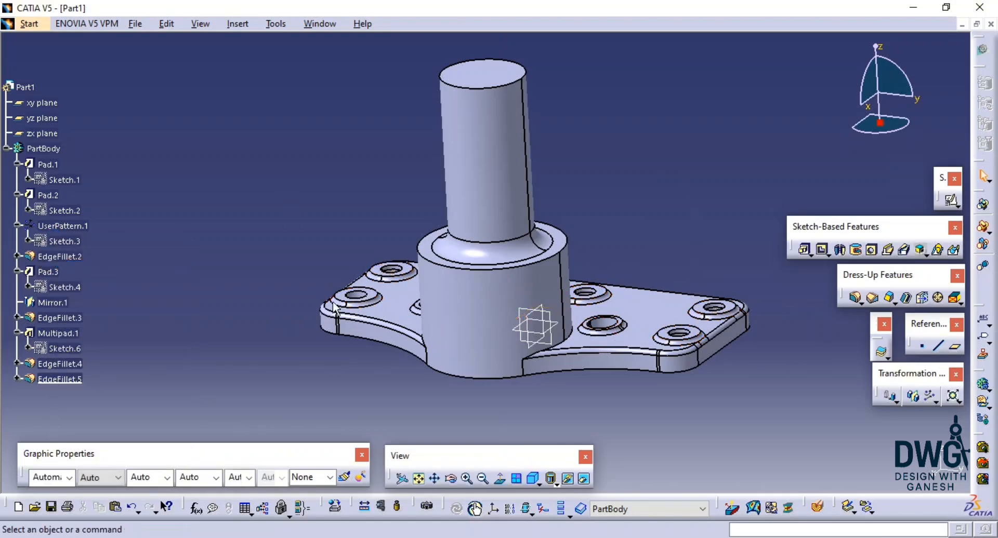
Step: Start a sketch on the column's top face and draw a small circle near the column's centre
{"action": "key", "text": "alt+Tab"}
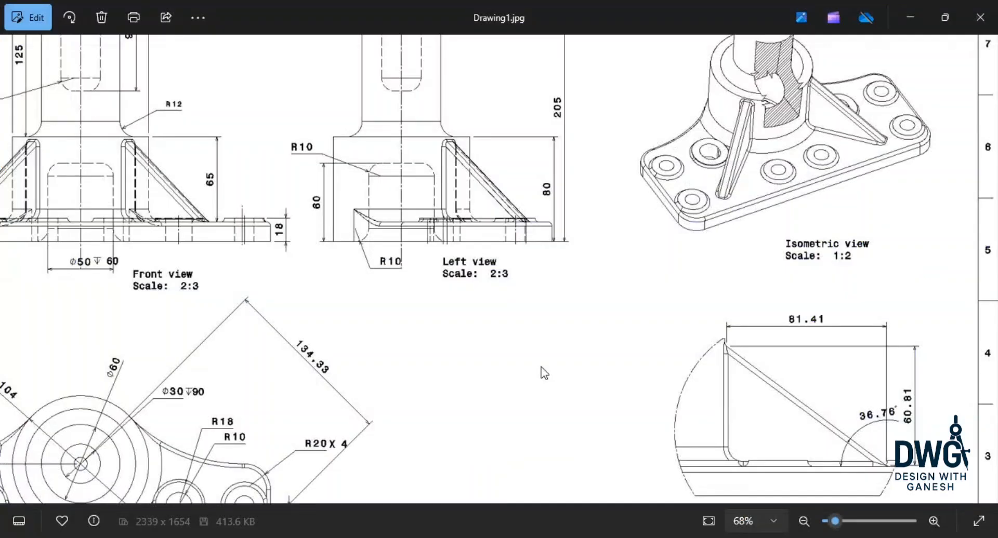
{"action": "key", "text": "alt+Tab"}
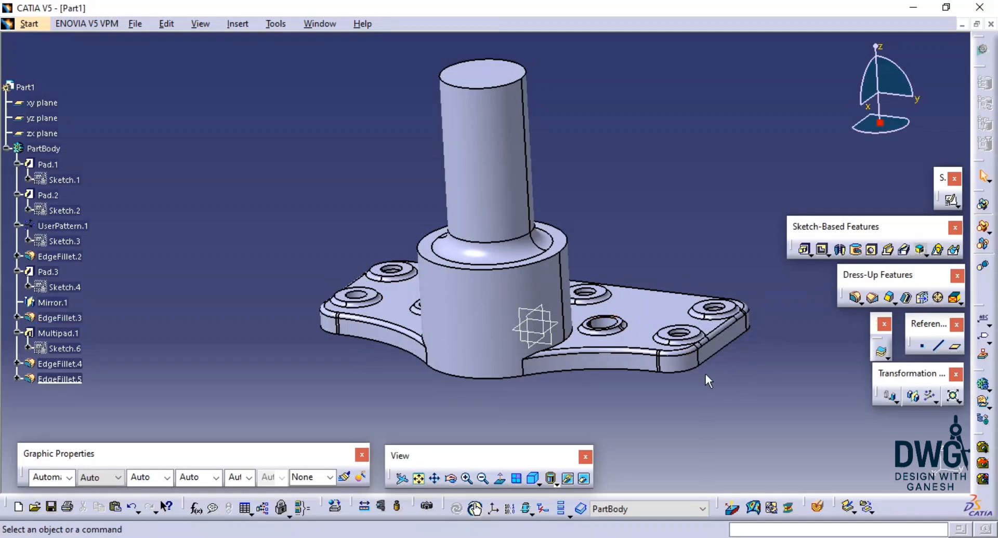
{"action": "left_click", "coordinate": [531, 482]}
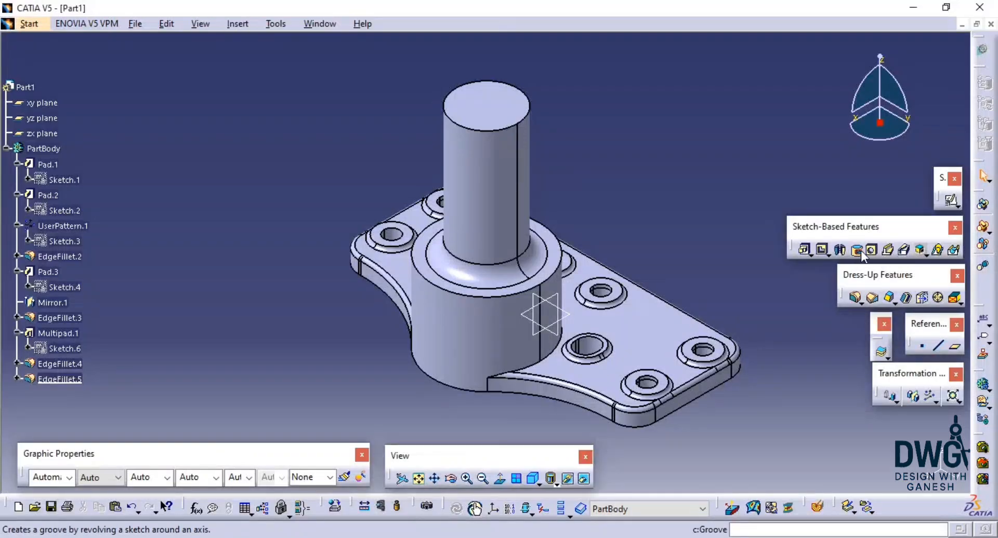
{"action": "left_click", "coordinate": [950, 200]}
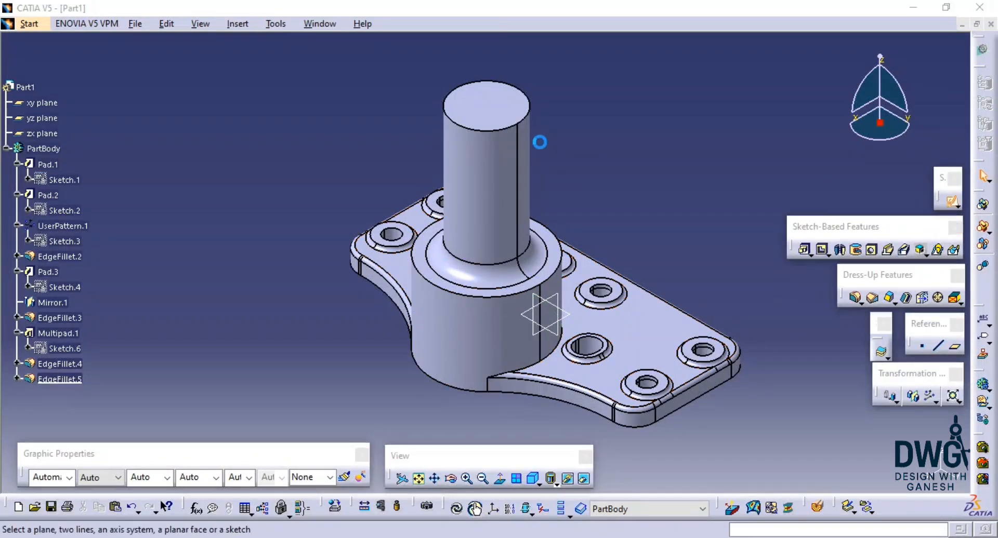
{"action": "left_click", "coordinate": [479, 106]}
{"action": "left_click", "coordinate": [871, 466]}
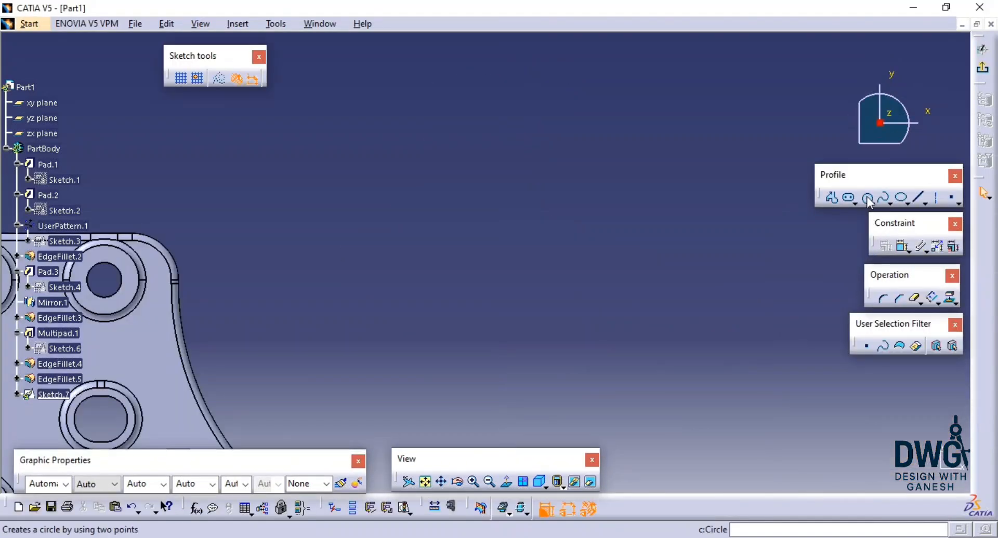
{"action": "left_click", "coordinate": [867, 198]}
{"action": "middle_click_drag", "start_coordinate": [356, 371], "coordinate": [527, 290]}
{"action": "middle_click_drag", "start_coordinate": [432, 386], "coordinate": [477, 246]}
{"action": "middle_click_drag", "start_coordinate": [474, 324], "coordinate": [462, 260]}
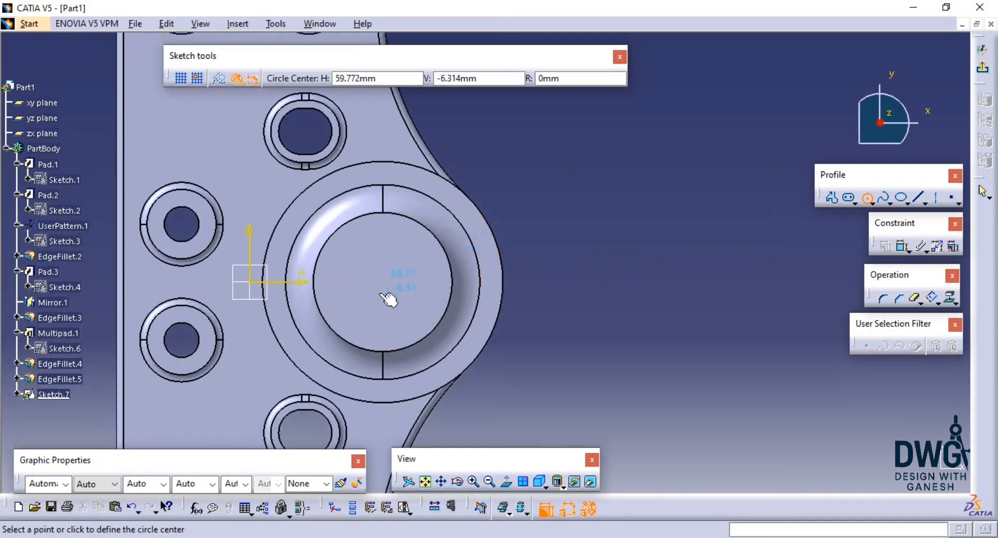
{"action": "left_click", "coordinate": [386, 284]}
{"action": "left_click", "coordinate": [408, 289]}
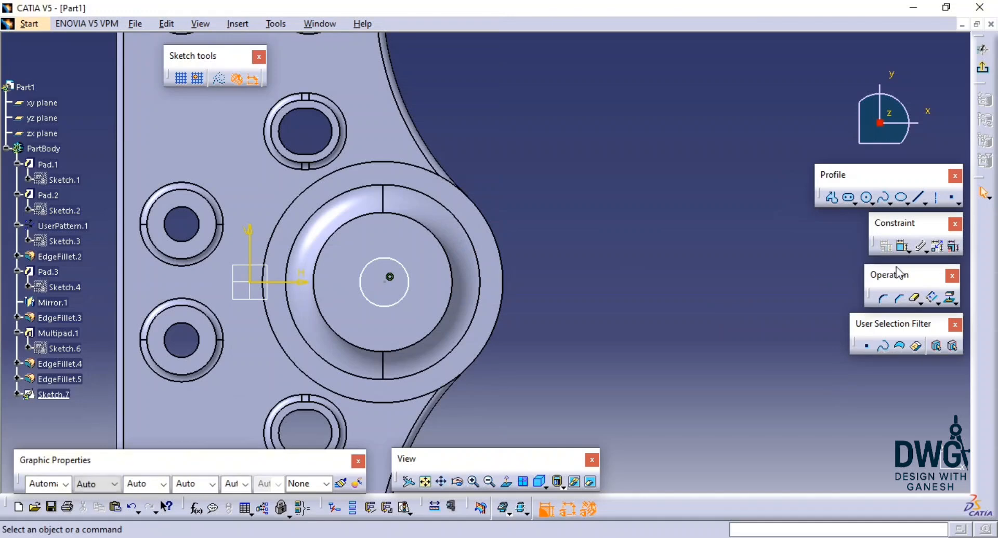
Step: Constrain the small circle to be concentric with the column's circular edge
{"action": "left_click", "coordinate": [408, 278]}
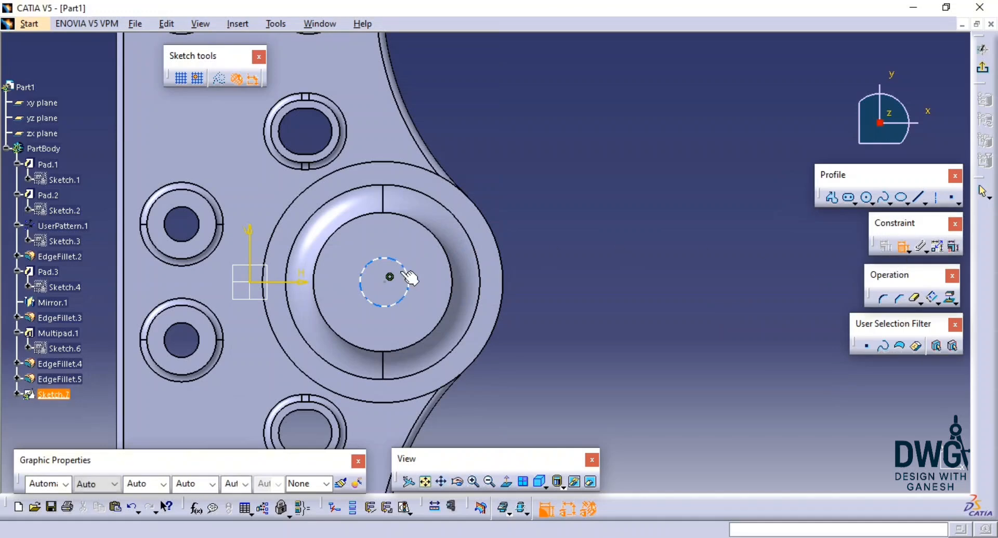
{"action": "left_click", "coordinate": [404, 301]}
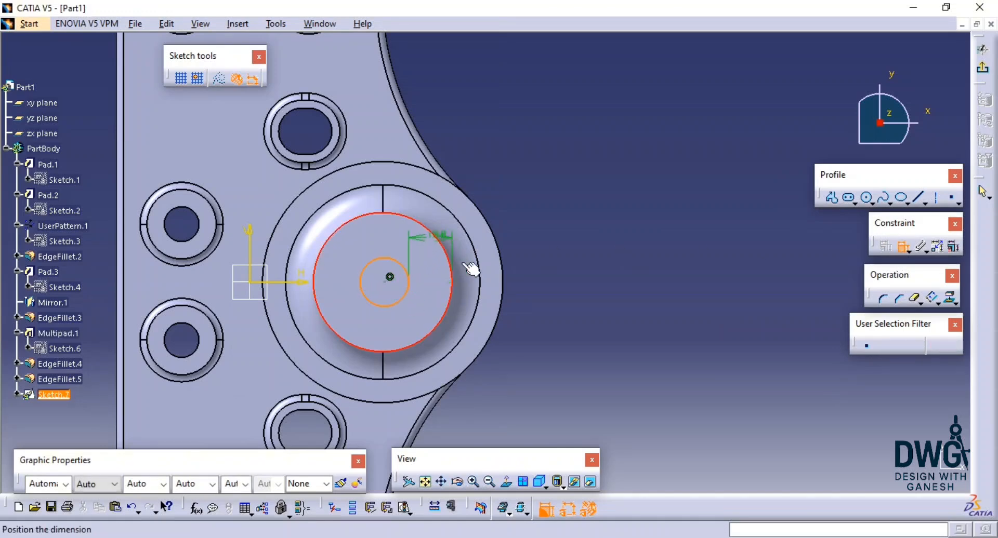
{"action": "right_click", "coordinate": [475, 282]}
{"action": "left_click", "coordinate": [551, 407]}
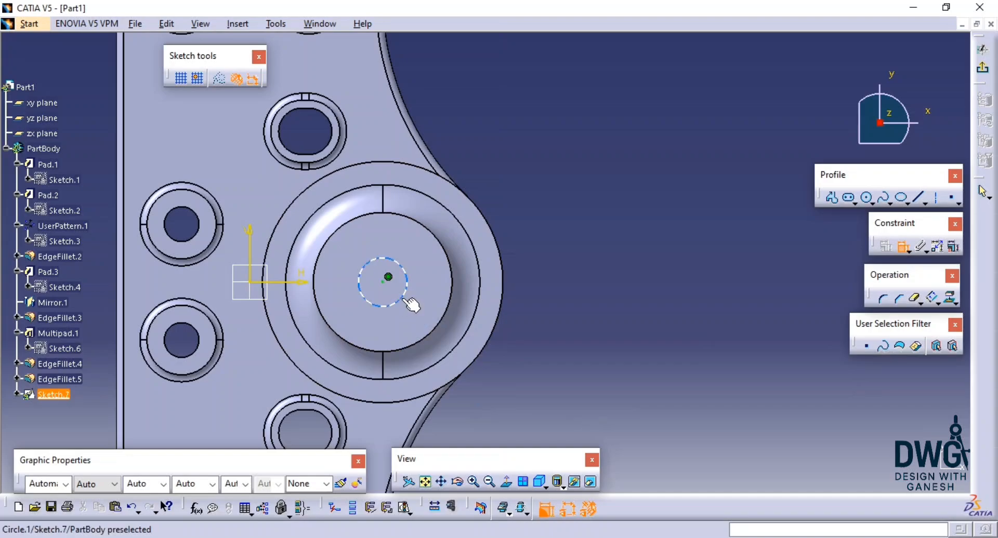
Step: Dimension the small circle's diameter and set it to 30 mm, consulting the column views in Drawing1.jpg
{"action": "left_click", "coordinate": [405, 298]}
{"action": "left_click", "coordinate": [583, 255]}
{"action": "key", "text": "alt+Tab"}
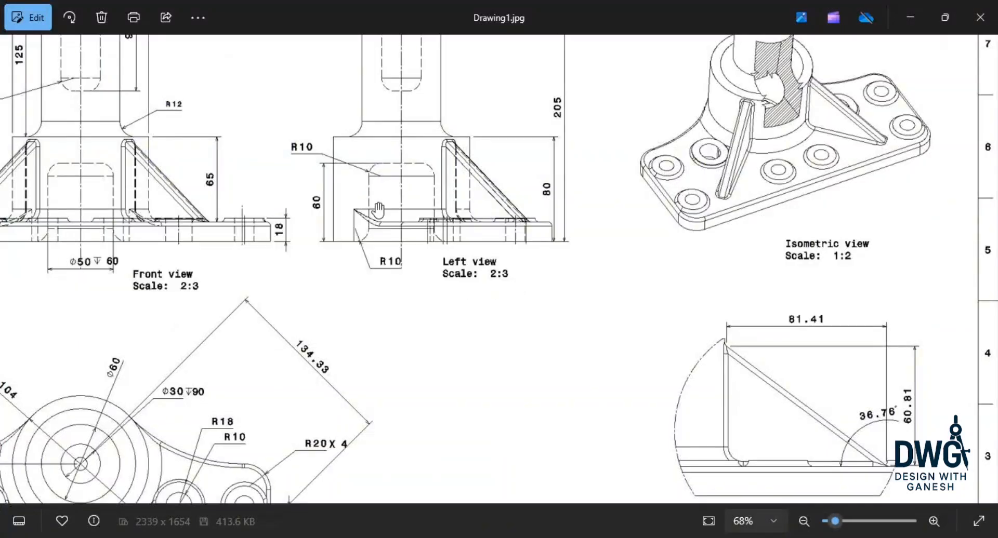
{"action": "scroll", "coordinate": [377, 208], "scroll_direction": "up", "scroll_amount": 2}
{"action": "scroll", "coordinate": [375, 204], "scroll_direction": "down", "scroll_amount": 1}
{"action": "left_click_drag", "start_coordinate": [375, 204], "coordinate": [504, 385]}
{"action": "left_click_drag", "start_coordinate": [490, 243], "coordinate": [459, 272]}
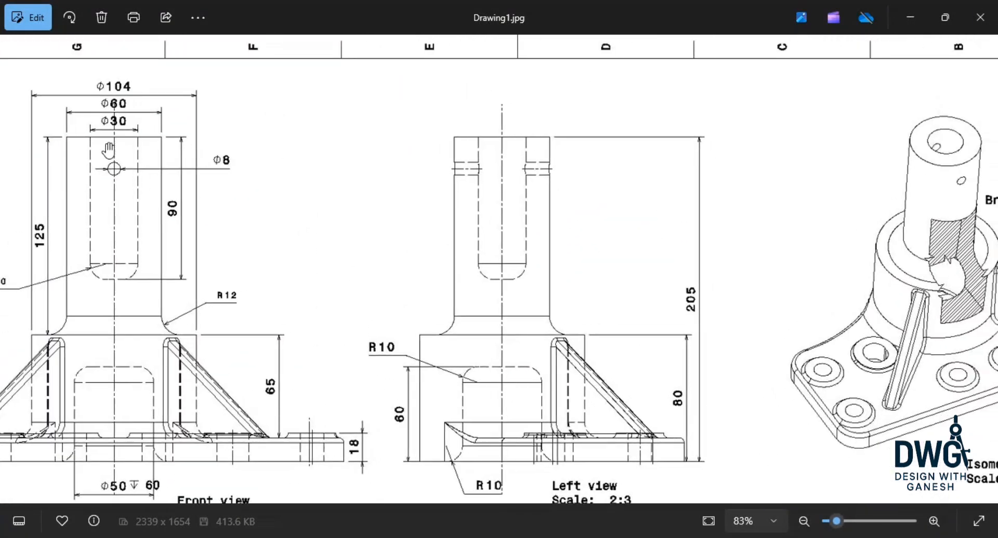
{"action": "key", "text": "alt+Tab"}
{"action": "double_click", "coordinate": [583, 253]}
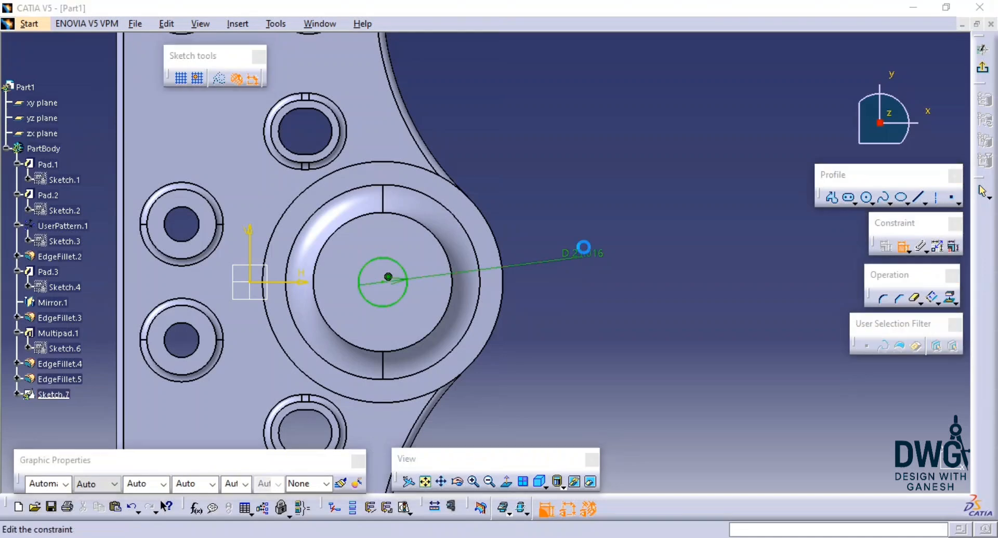
{"action": "type", "text": "30"}
{"action": "key", "text": "Return"}
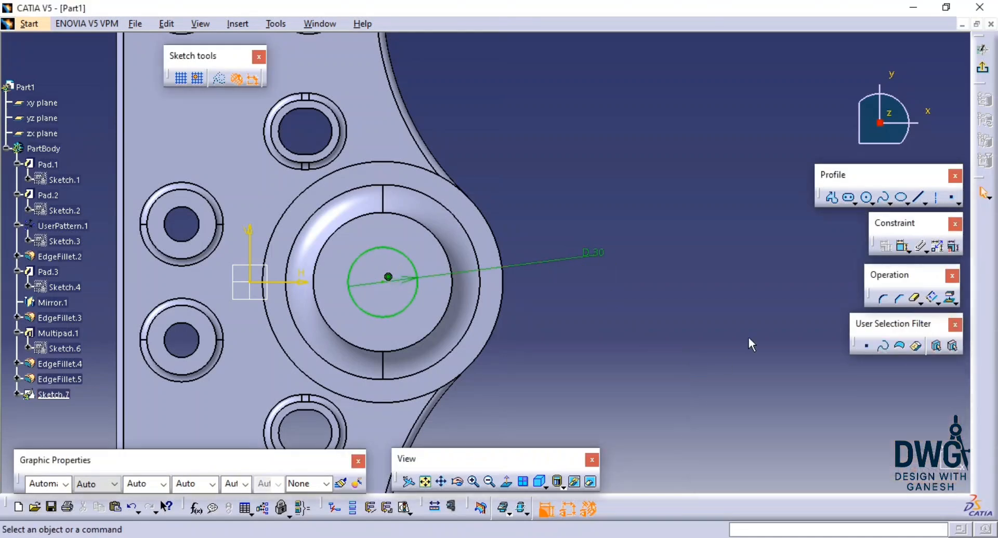
Step: Leave the sketch and pocket the 30 mm circle 90 mm deep into the column's top
{"action": "left_click", "coordinate": [982, 67]}
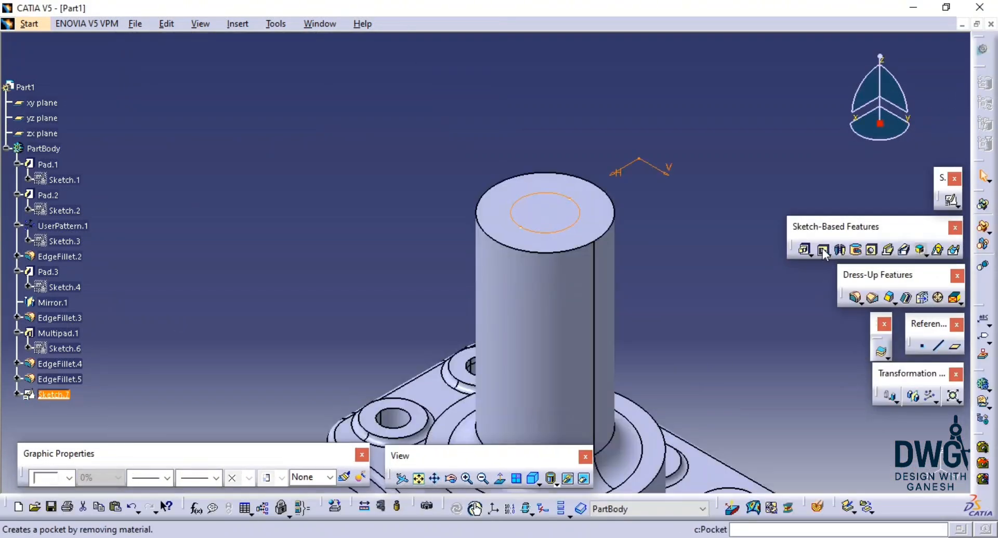
{"action": "left_click", "coordinate": [823, 249]}
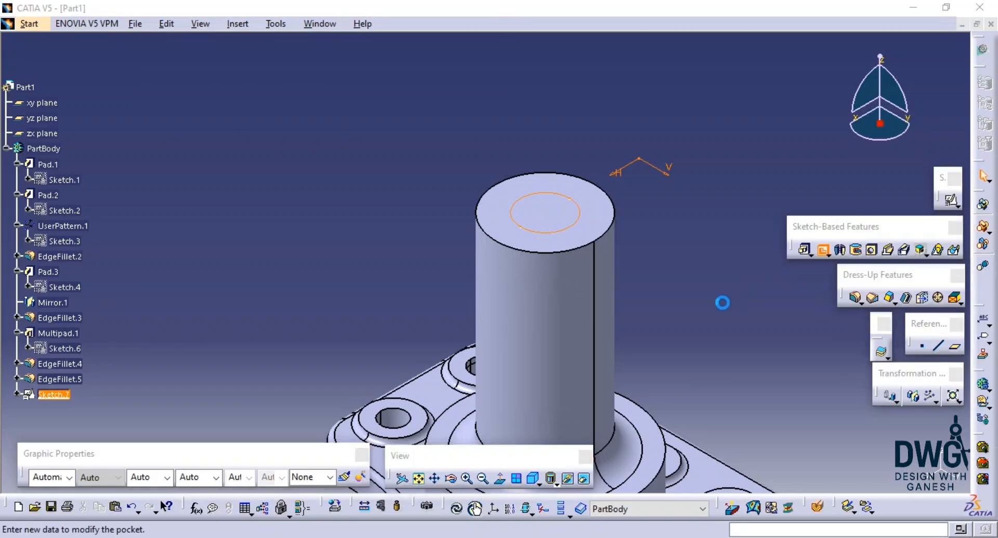
{"action": "key", "text": "alt+Tab"}
{"action": "key", "text": "alt+Tab"}
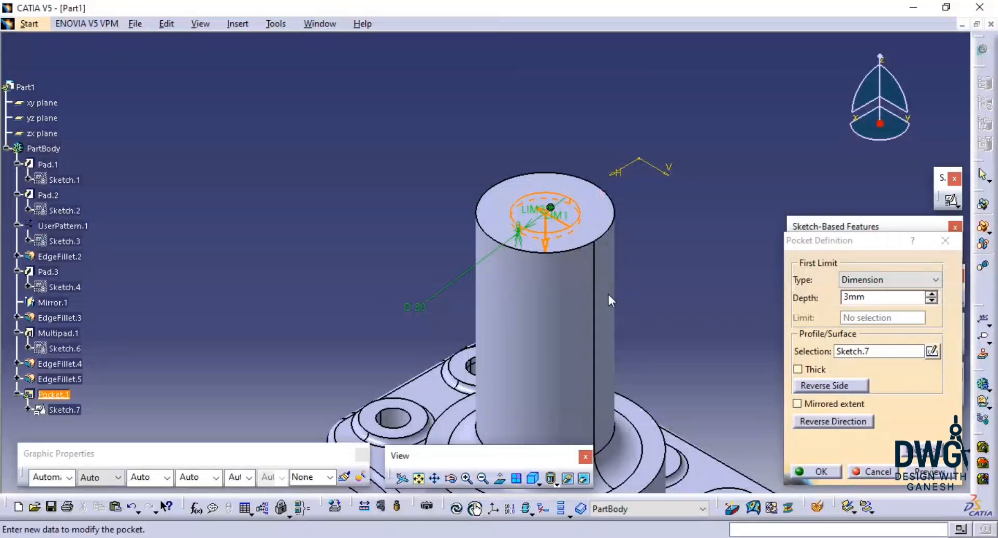
{"action": "type", "text": "30"}
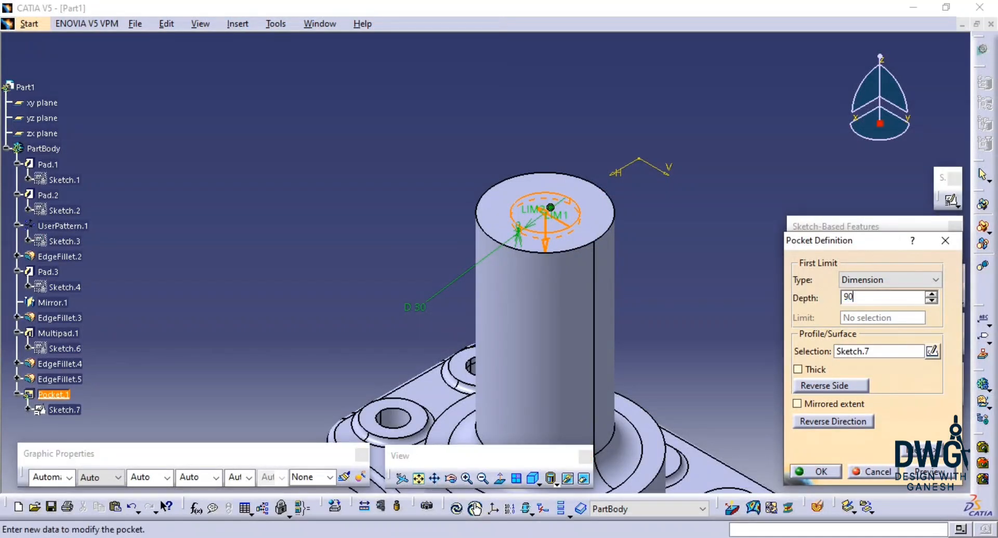
{"action": "key", "text": "Return"}
Step: Fillet the bottom edge of the column's top bore with a 5 mm radius
{"action": "middle_click_drag", "start_coordinate": [689, 349], "coordinate": [335, 349]}
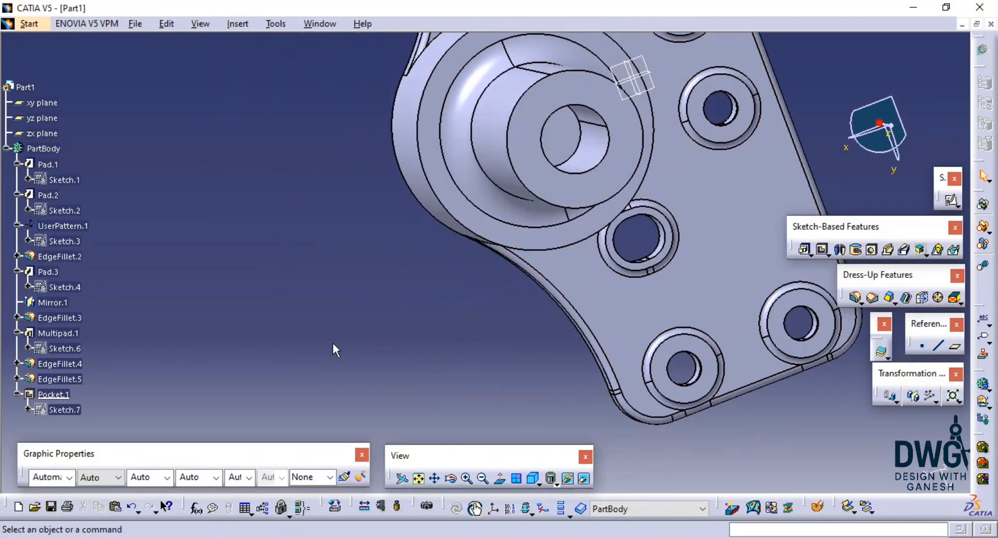
{"action": "left_click", "coordinate": [856, 298]}
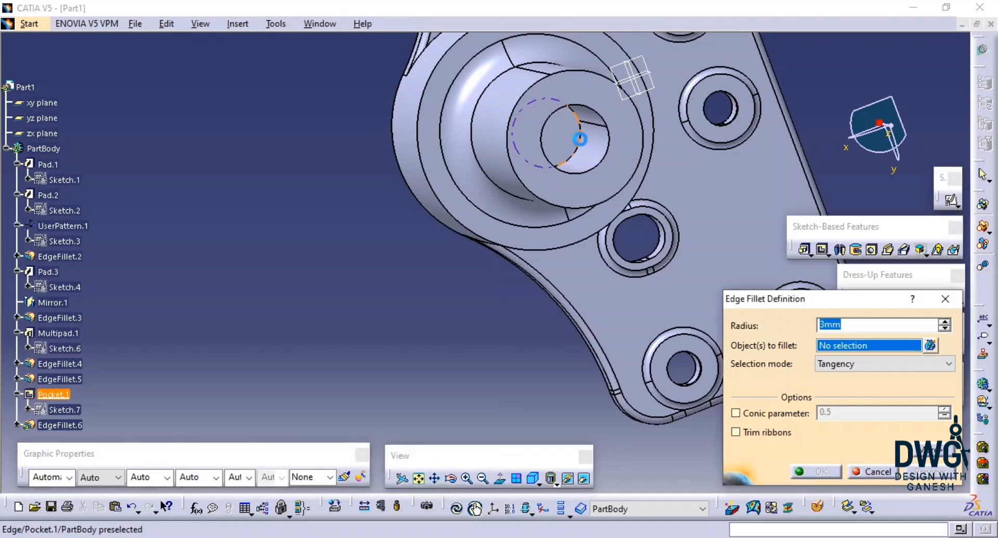
{"action": "left_click", "coordinate": [580, 139]}
{"action": "type", "text": "5"}
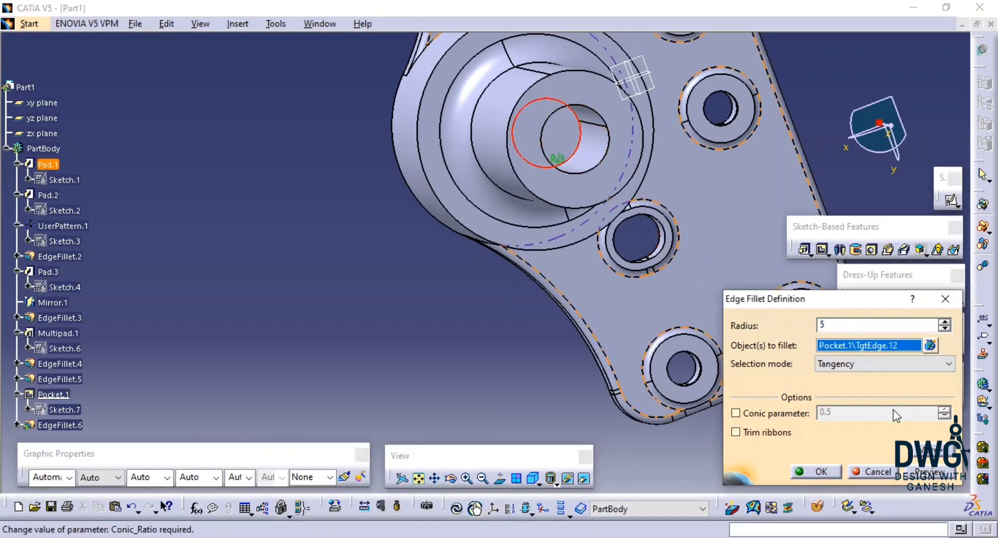
{"action": "left_click", "coordinate": [815, 472]}
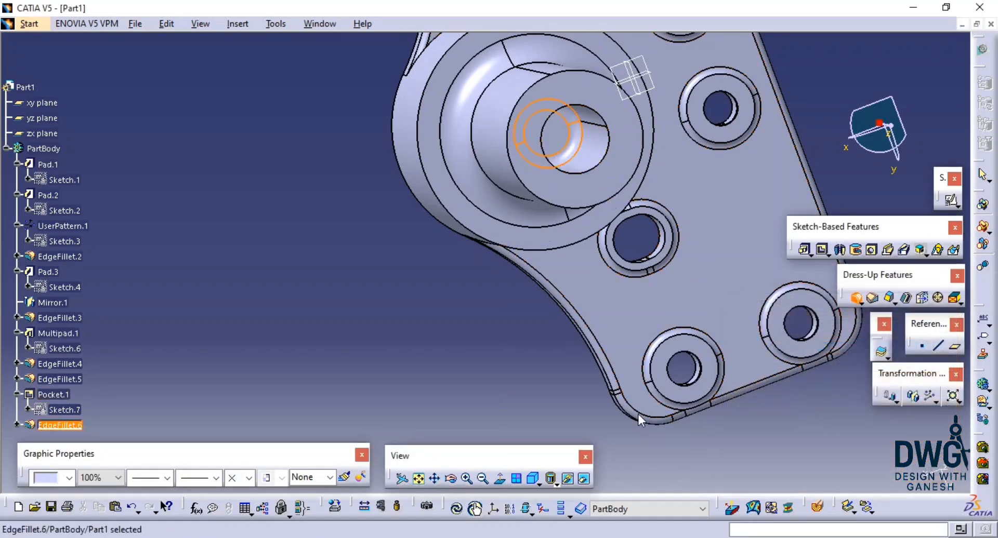
Step: Start a sketch on the plate's underside and draw a circle about 34 mm in diameter beneath the column
{"action": "left_click", "coordinate": [532, 478]}
{"action": "middle_click_drag", "start_coordinate": [467, 408], "coordinate": [533, 200]}
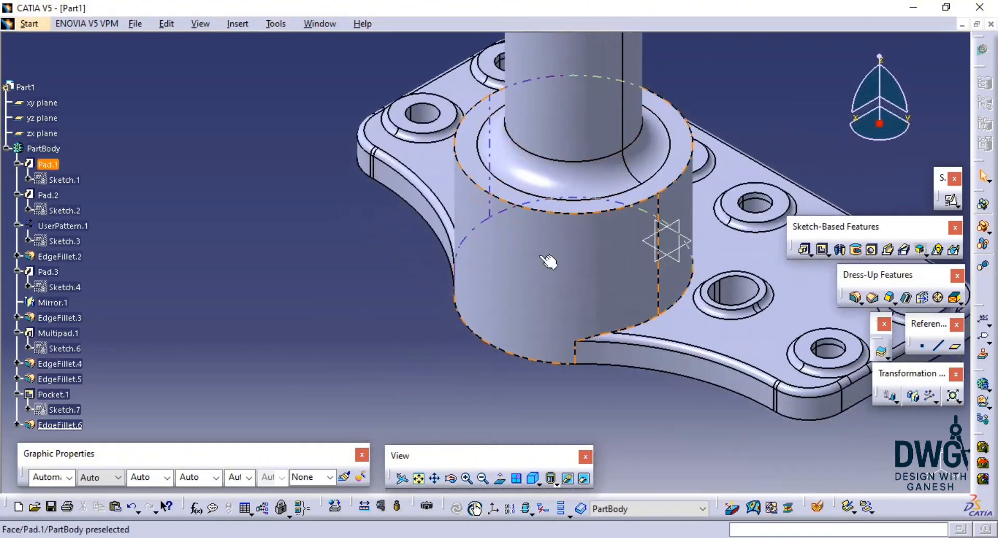
{"action": "middle_click_drag", "start_coordinate": [524, 334], "coordinate": [534, 85]}
{"action": "middle_click_drag", "start_coordinate": [585, 390], "coordinate": [582, 206]}
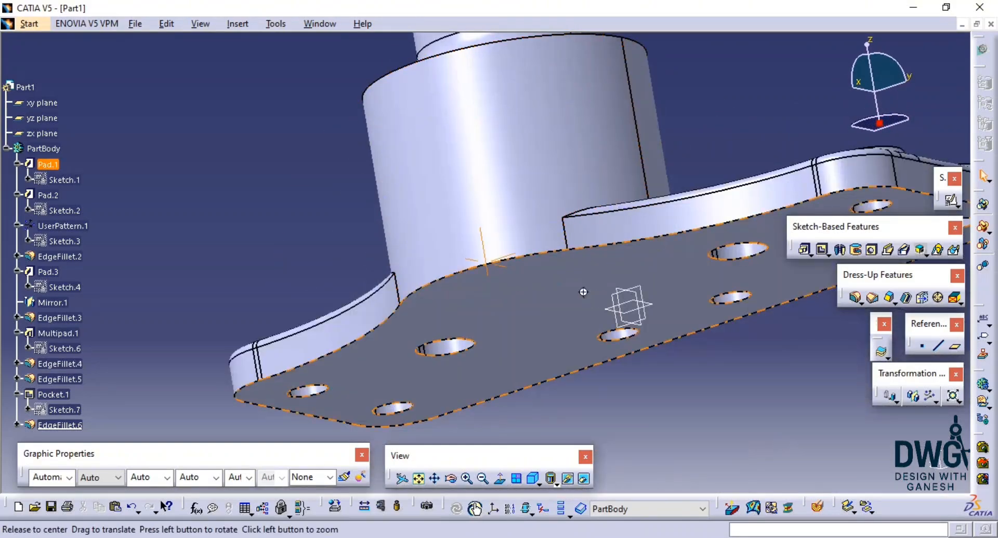
{"action": "middle_click_drag", "start_coordinate": [583, 292], "coordinate": [551, 230]}
{"action": "left_click", "coordinate": [575, 320]}
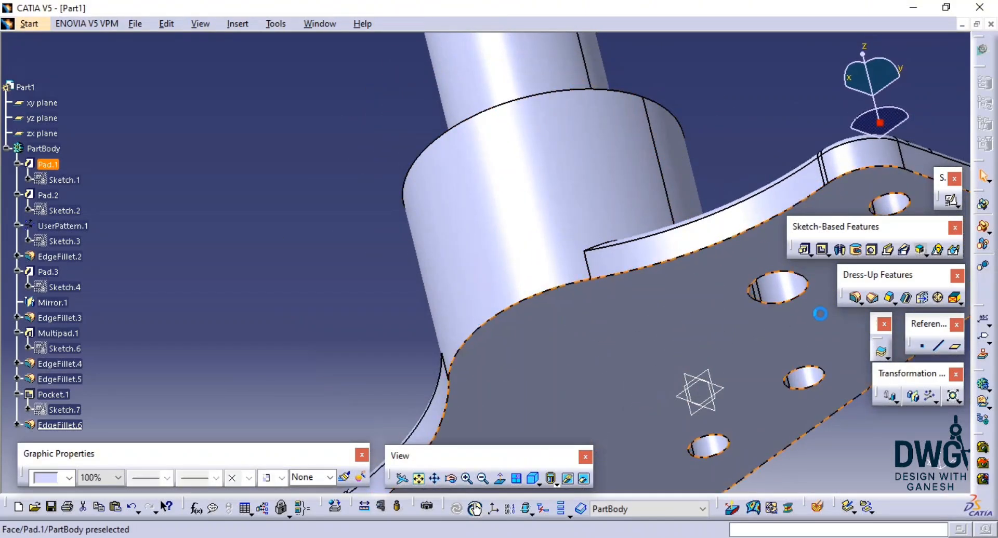
{"action": "left_click", "coordinate": [951, 201]}
{"action": "left_click", "coordinate": [878, 469]}
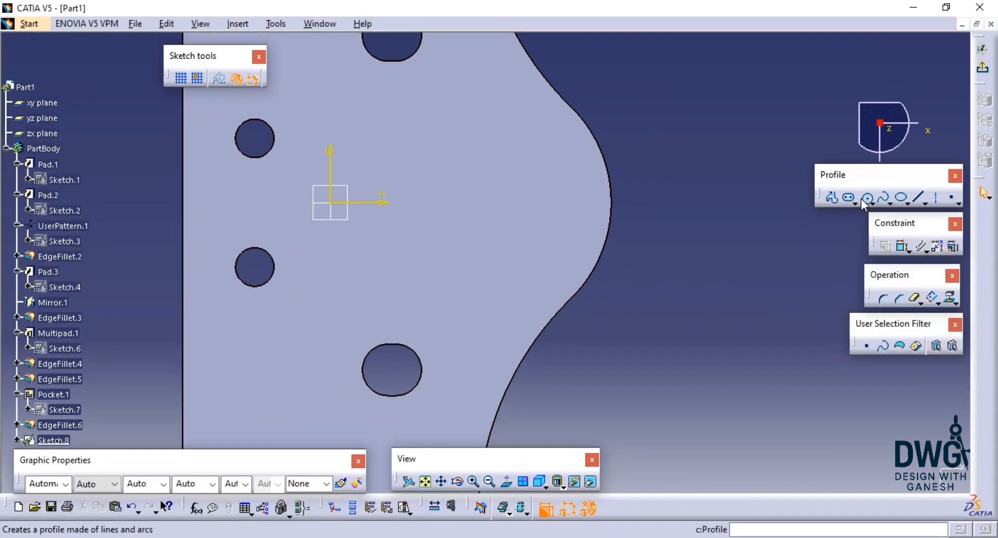
{"action": "left_click", "coordinate": [864, 198]}
{"action": "left_click", "coordinate": [534, 198]}
{"action": "left_click", "coordinate": [571, 221]}
{"action": "left_click", "coordinate": [688, 276]}
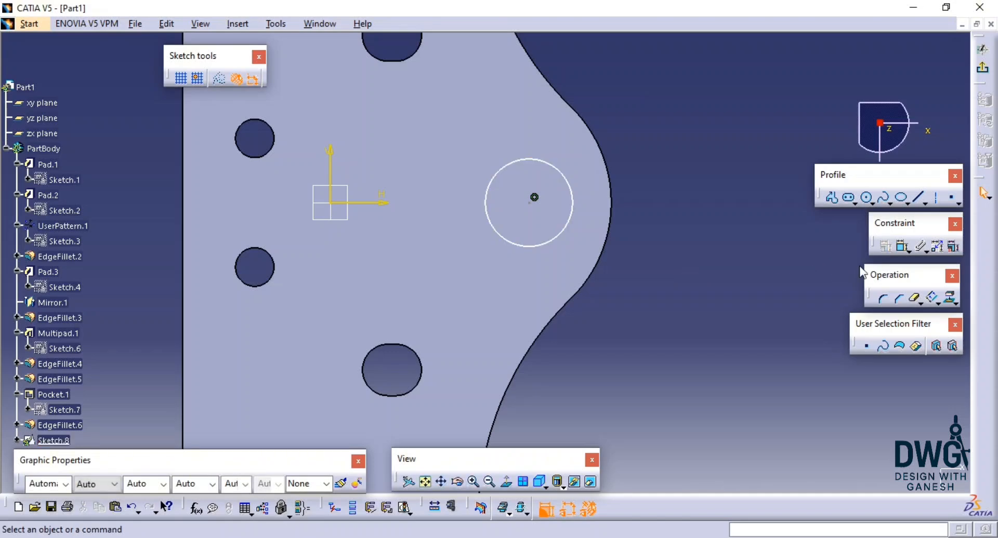
Step: Constrain the underside circle to be concentric with the plate's large rounded edge at the column
{"action": "left_click", "coordinate": [903, 246]}
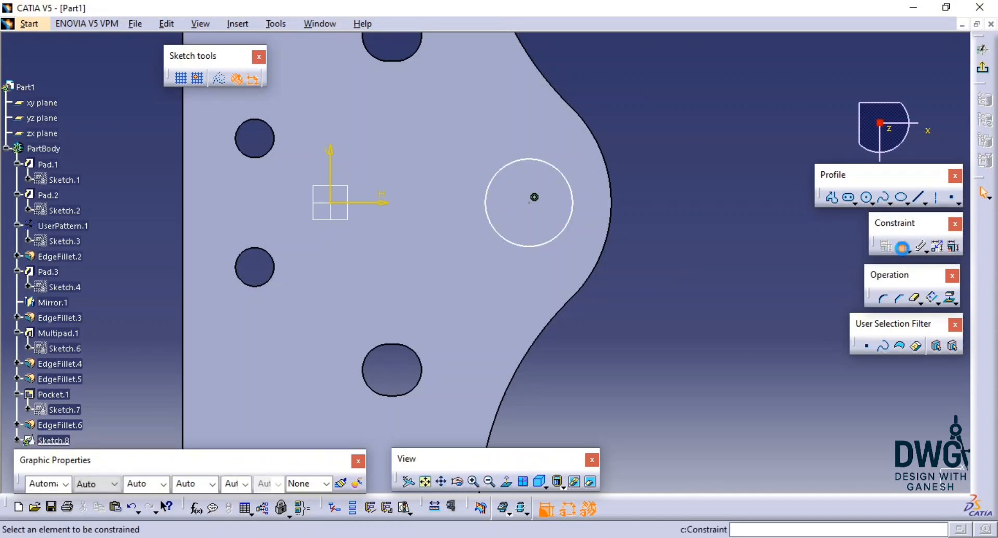
{"action": "left_click", "coordinate": [538, 251]}
{"action": "left_click", "coordinate": [611, 224]}
{"action": "right_click", "coordinate": [633, 202]}
{"action": "left_click", "coordinate": [678, 306]}
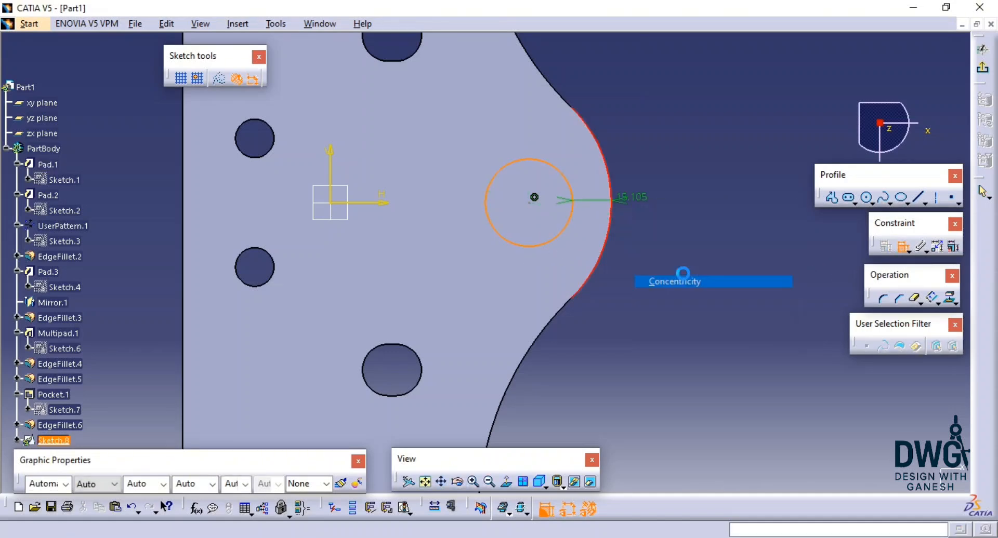
Step: Dimension the underside circle's diameter and set it to 50 mm, as given in the reference drawing
{"action": "left_click", "coordinate": [514, 235]}
{"action": "key", "text": "Escape"}
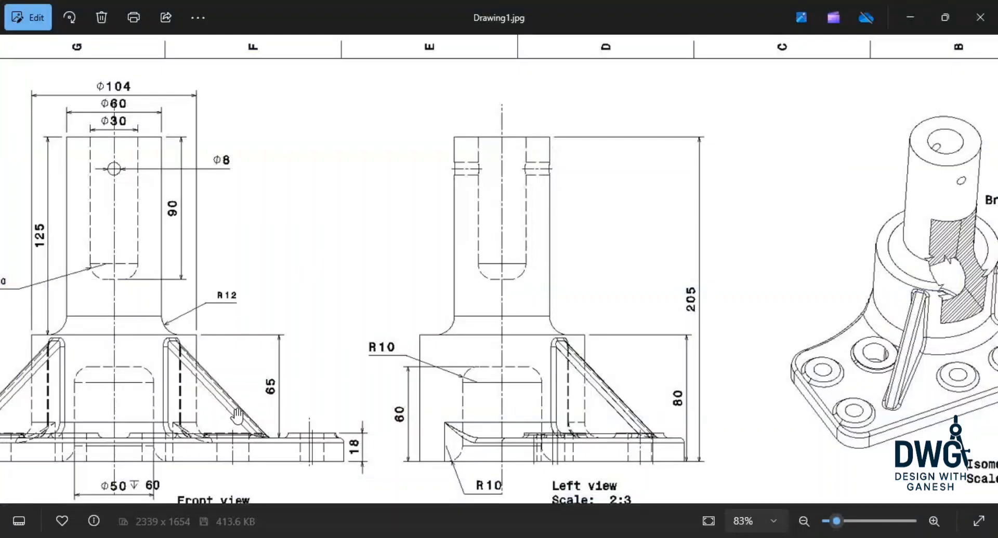
{"action": "scroll", "coordinate": [237, 415], "scroll_direction": "down", "scroll_amount": 2}
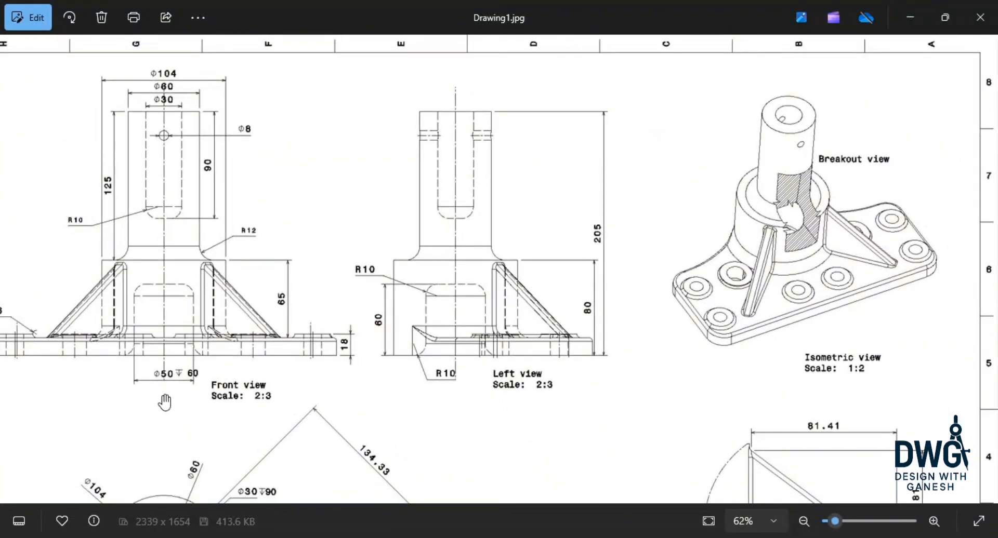
{"action": "scroll", "coordinate": [164, 402], "scroll_direction": "up", "scroll_amount": 1}
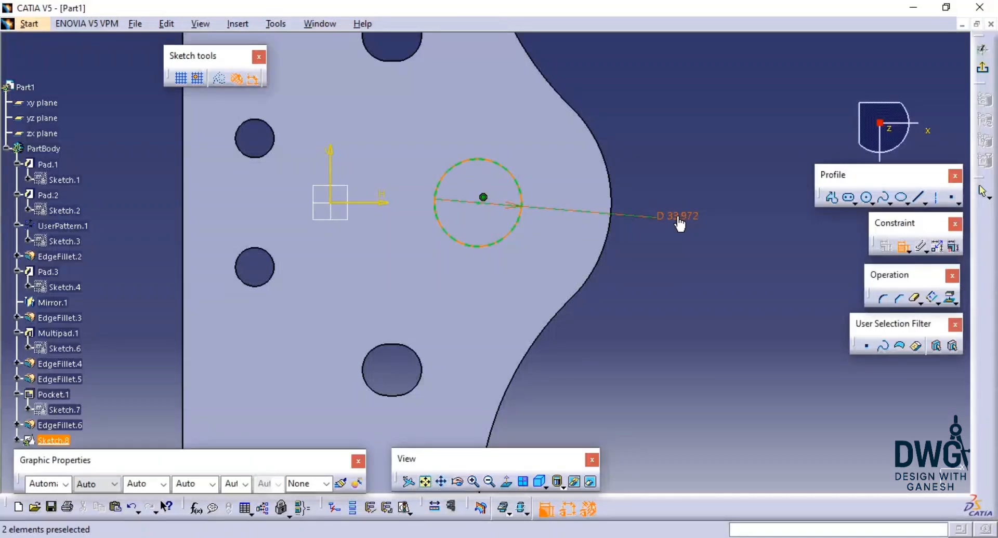
{"action": "left_click", "coordinate": [679, 220]}
{"action": "double_click", "coordinate": [678, 220]}
{"action": "type", "text": "50"}
{"action": "key", "text": "Return"}
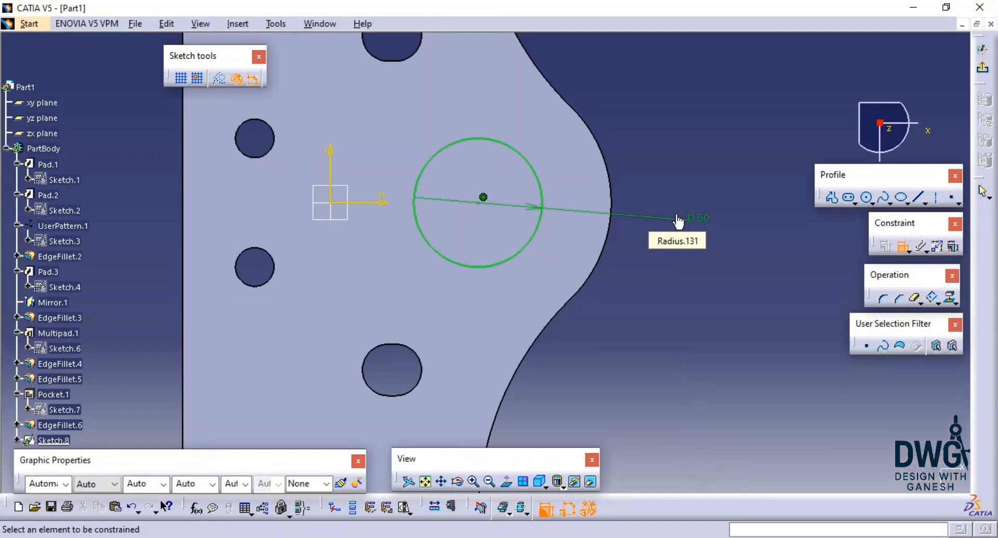
Step: Leave the sketch and pocket the 50 mm circle 60 mm deep into the column from the underside
{"action": "left_click", "coordinate": [985, 71]}
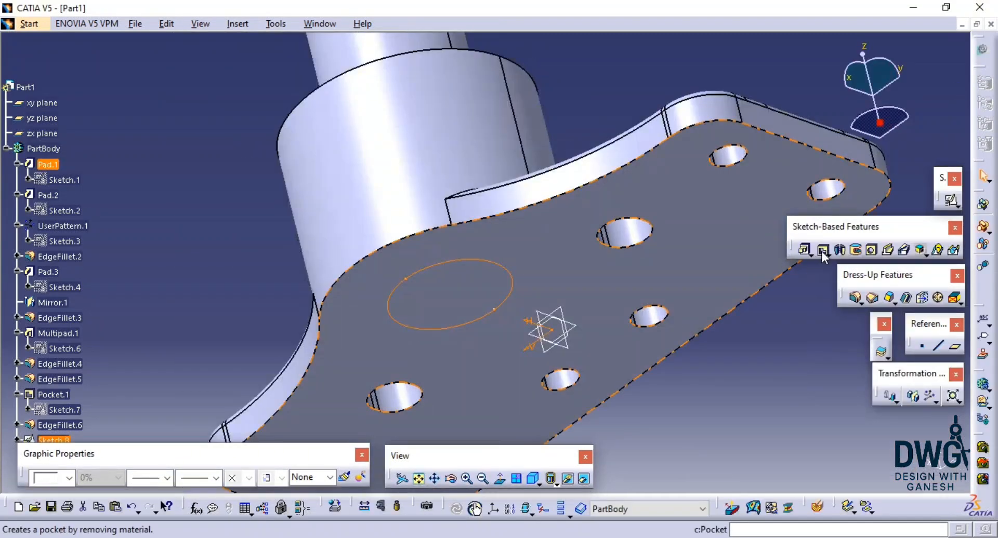
{"action": "left_click", "coordinate": [822, 251]}
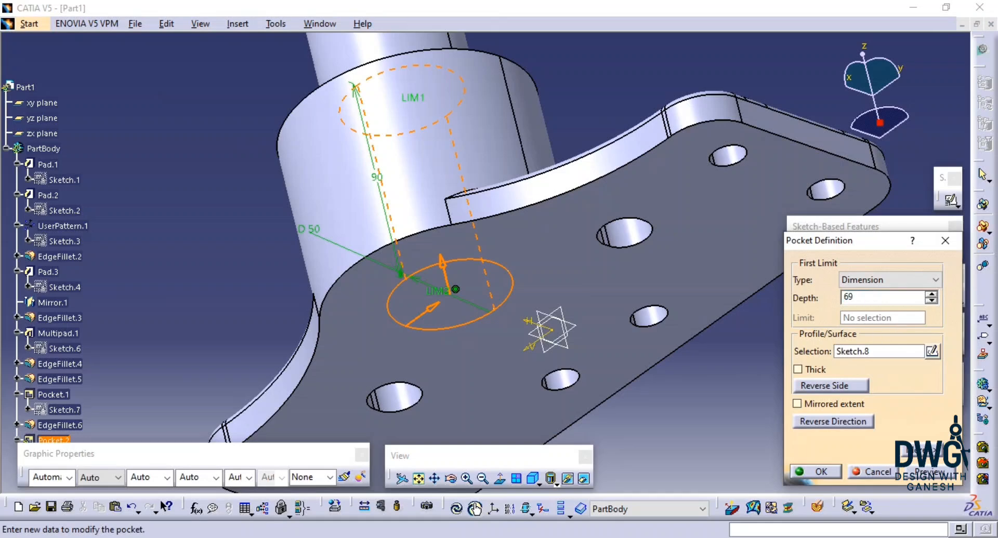
{"action": "key", "text": "Return"}
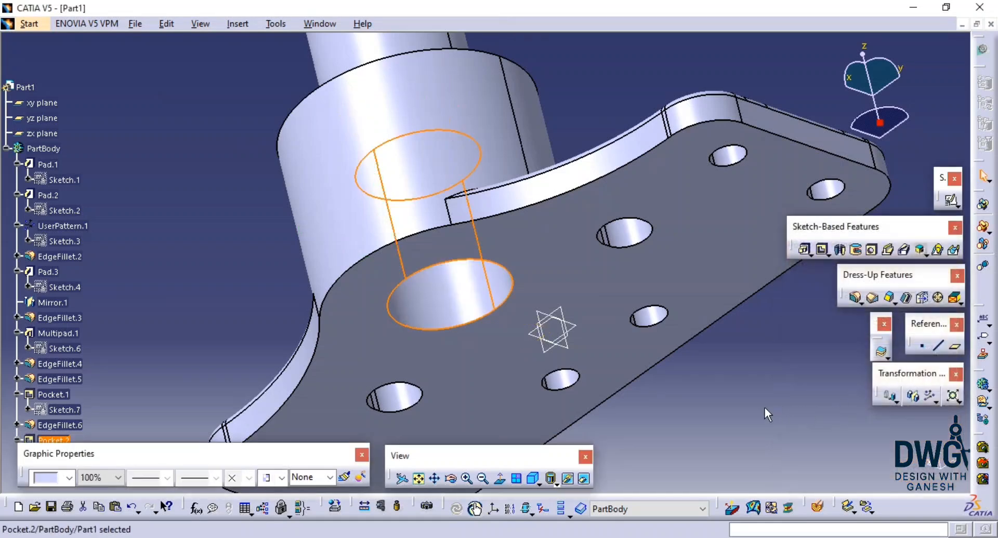
{"action": "left_click", "coordinate": [765, 408]}
Step: Check the front and left views of the reference drawing and chamfer the large bore's underside rim 10 mm at 45 degrees
{"action": "key", "text": "alt+Tab"}
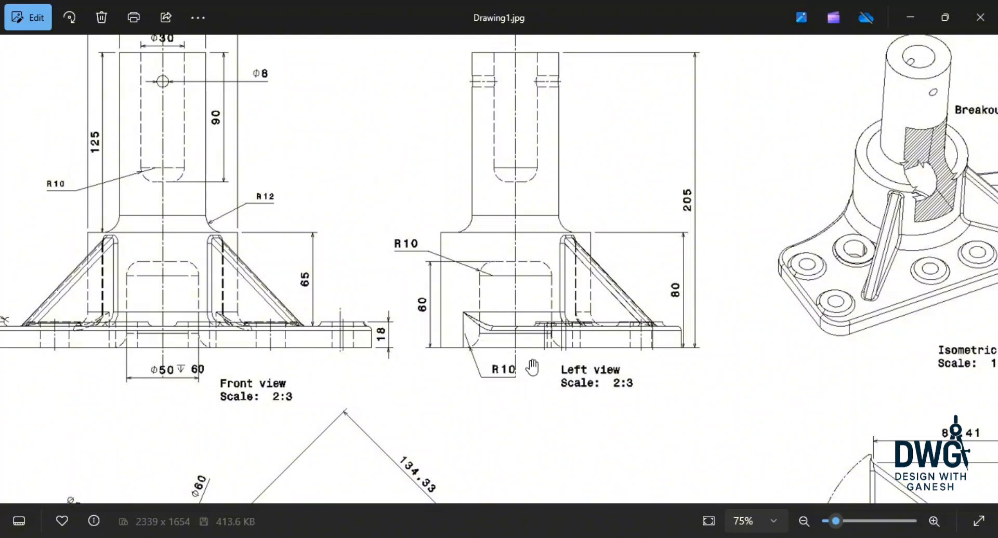
{"action": "key", "text": "alt+Tab"}
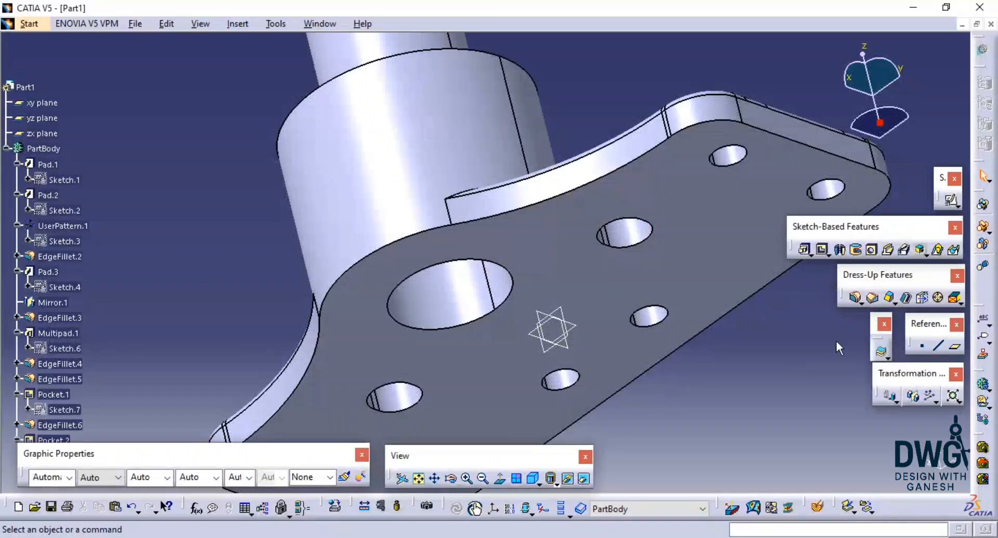
{"action": "left_click", "coordinate": [876, 299]}
{"action": "left_click", "coordinate": [508, 305]}
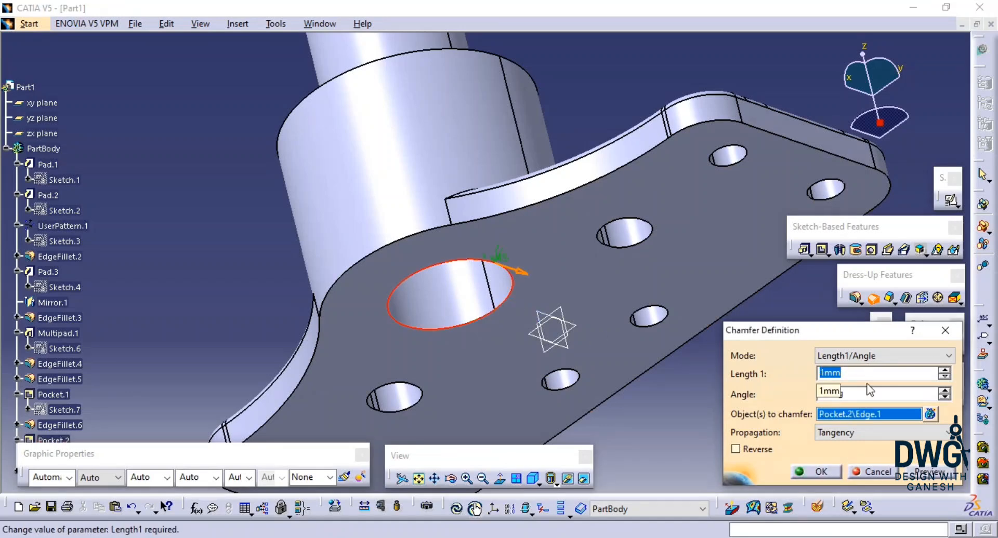
{"action": "left_click", "coordinate": [930, 472]}
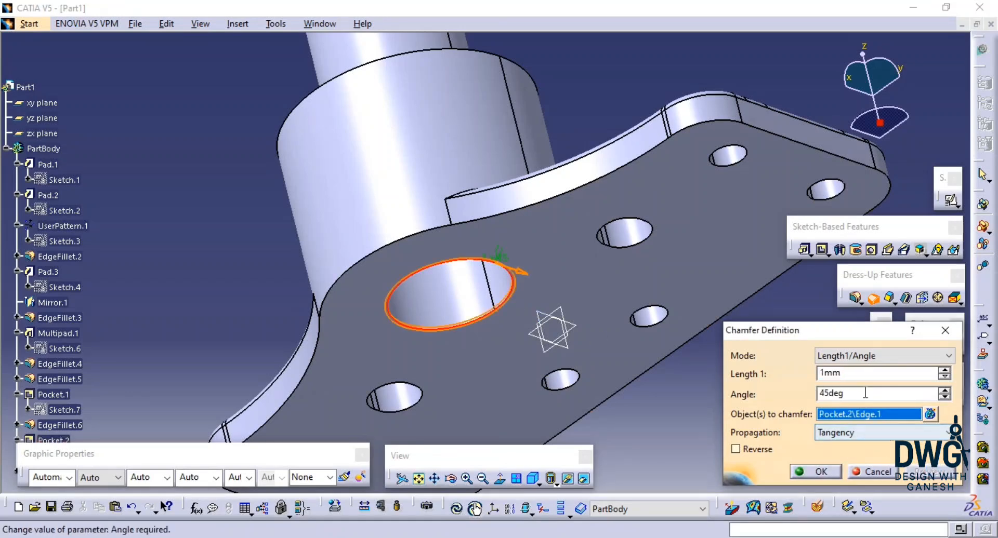
{"action": "key", "text": "Return"}
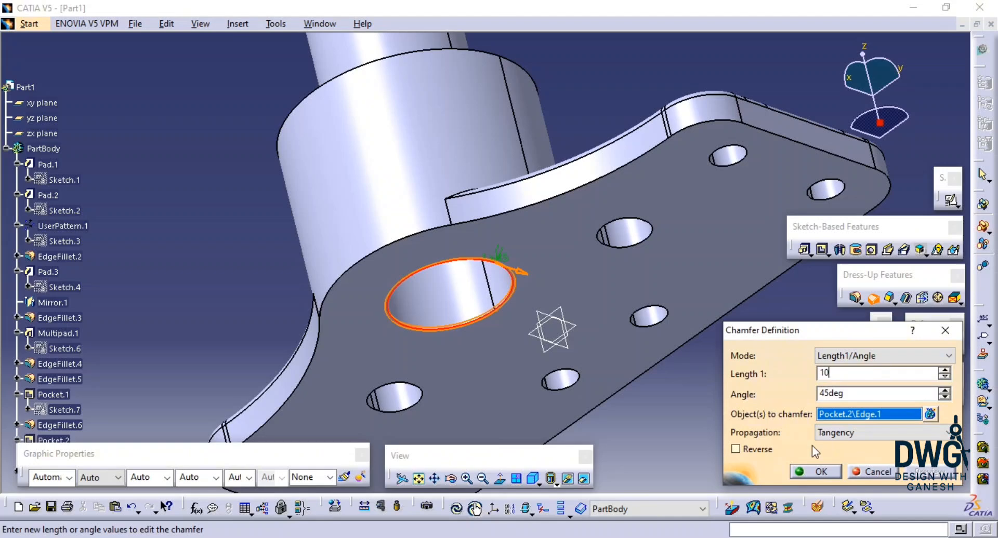
{"action": "left_click", "coordinate": [815, 475]}
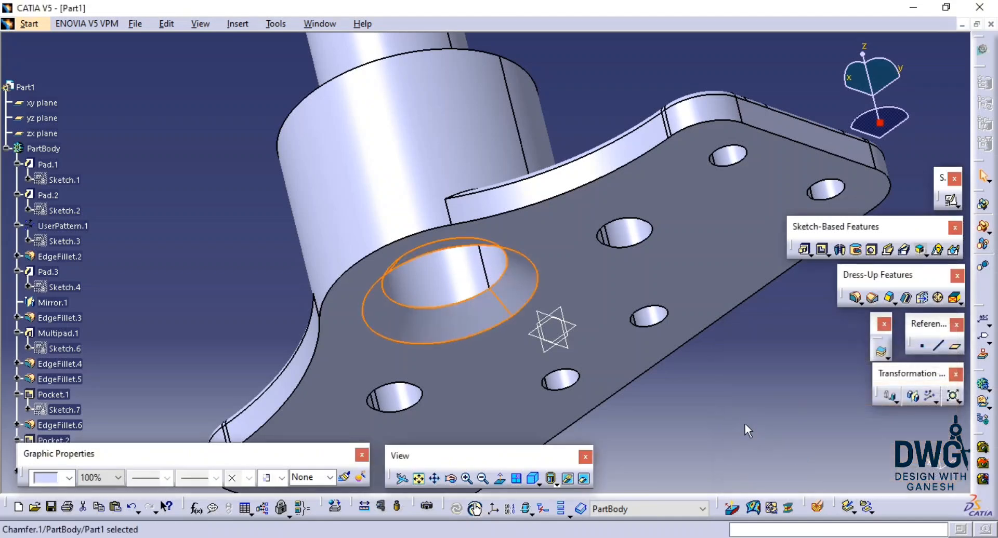
Step: Start a reference plane of the offset type, taking the yz plane as its reference
{"action": "middle_click_drag", "start_coordinate": [706, 408], "coordinate": [411, 452]}
{"action": "left_click", "coordinate": [533, 478]}
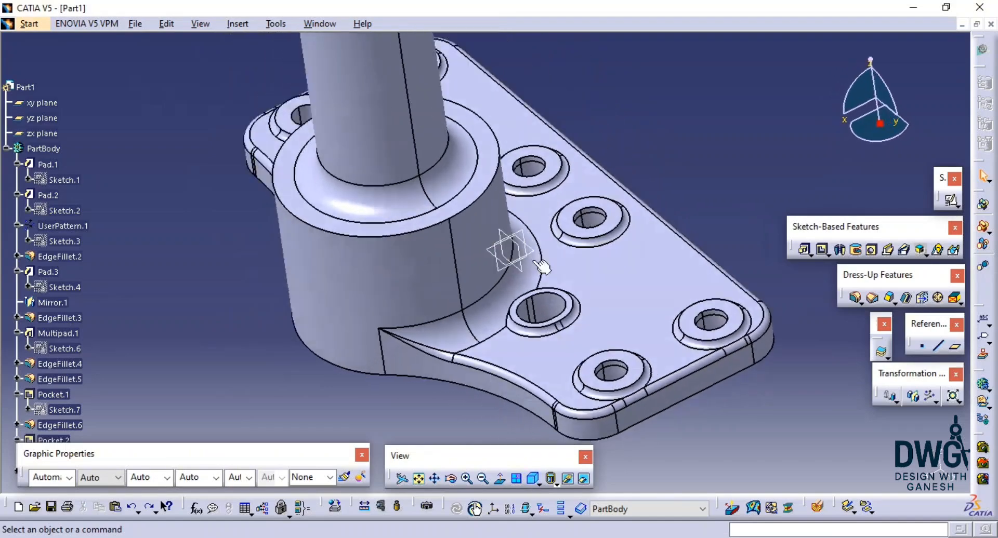
{"action": "middle_click_drag", "start_coordinate": [583, 274], "coordinate": [461, 283]}
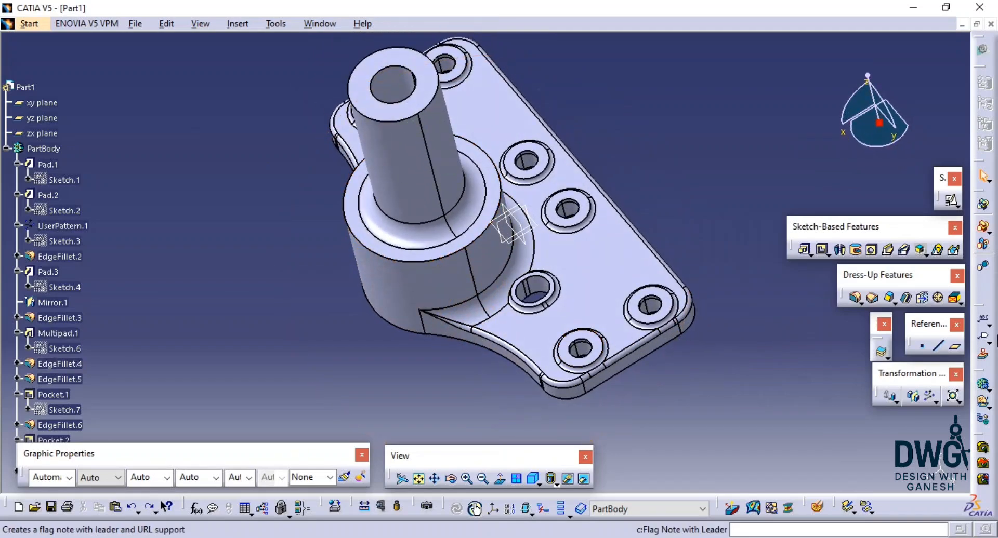
{"action": "left_click", "coordinate": [954, 352]}
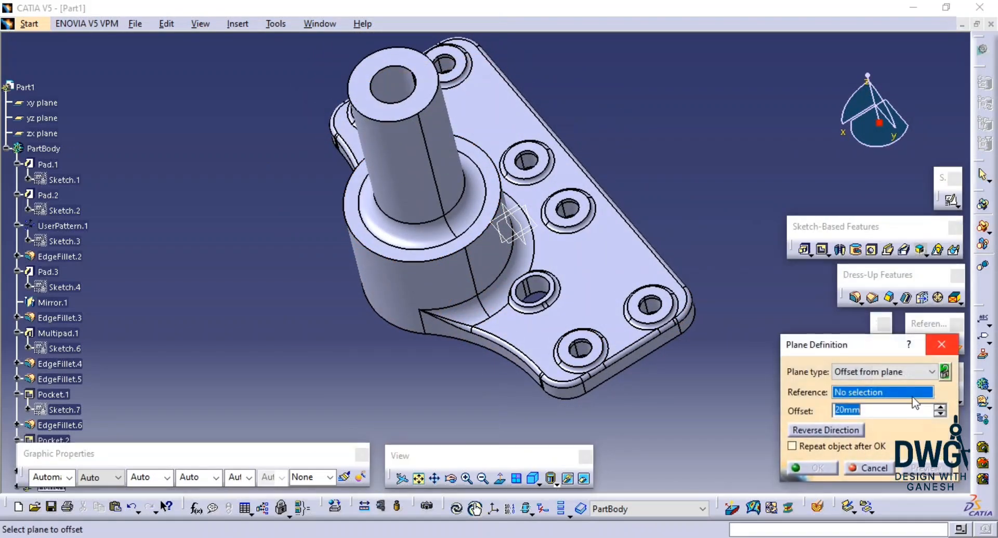
{"action": "left_click", "coordinate": [921, 371]}
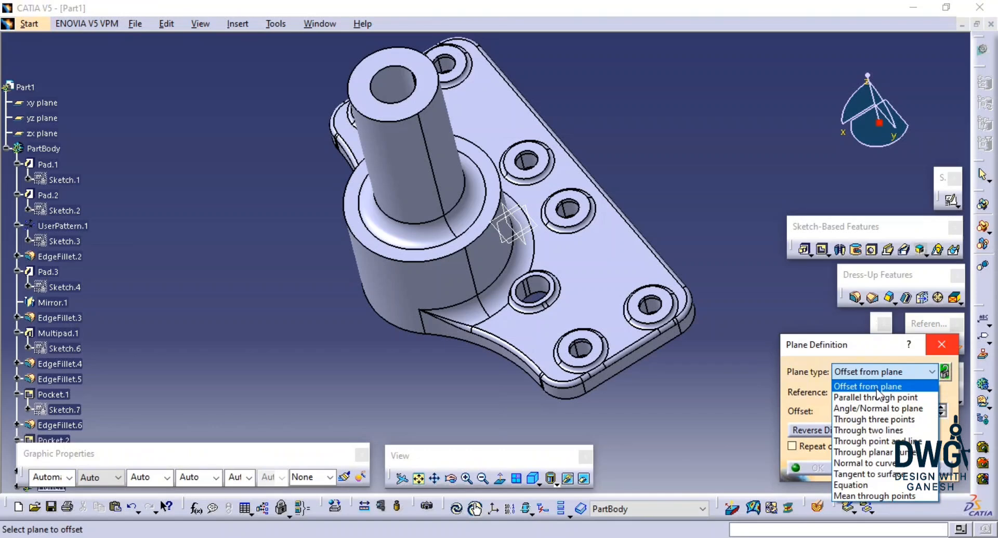
{"action": "left_click", "coordinate": [886, 374]}
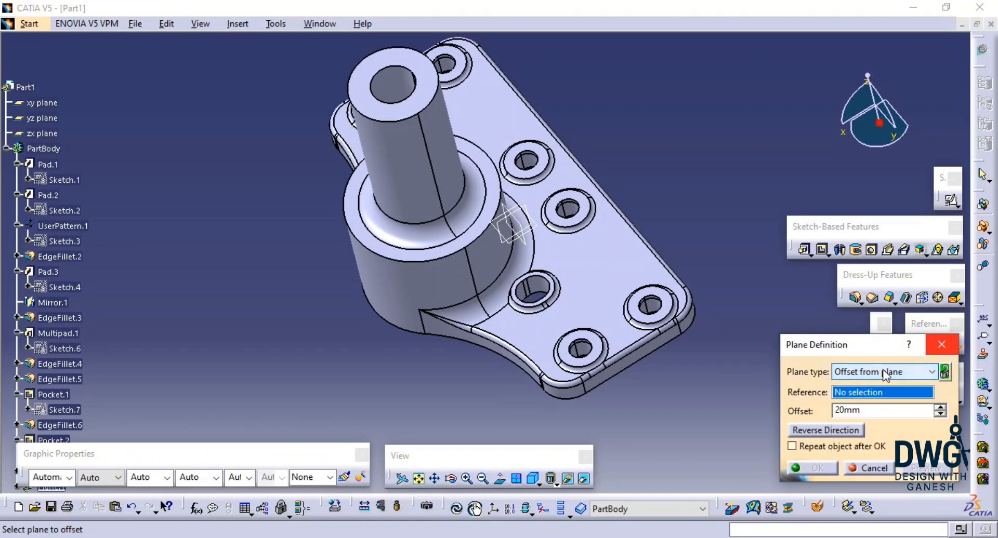
{"action": "left_click", "coordinate": [530, 244]}
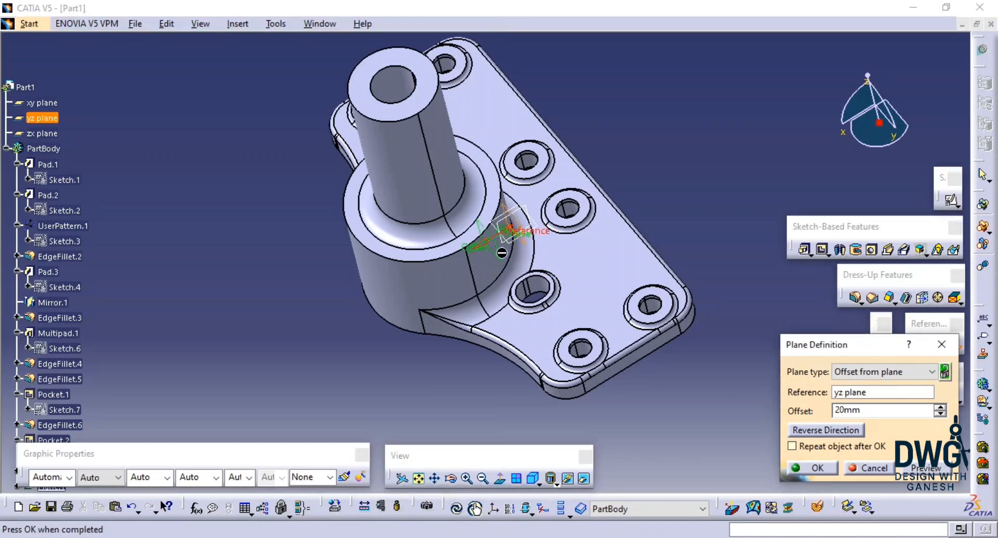
Step: Check the top view of the reference drawing and create the plane with an offset of 115/2 mm from the yz plane
{"action": "key", "text": "alt+Tab"}
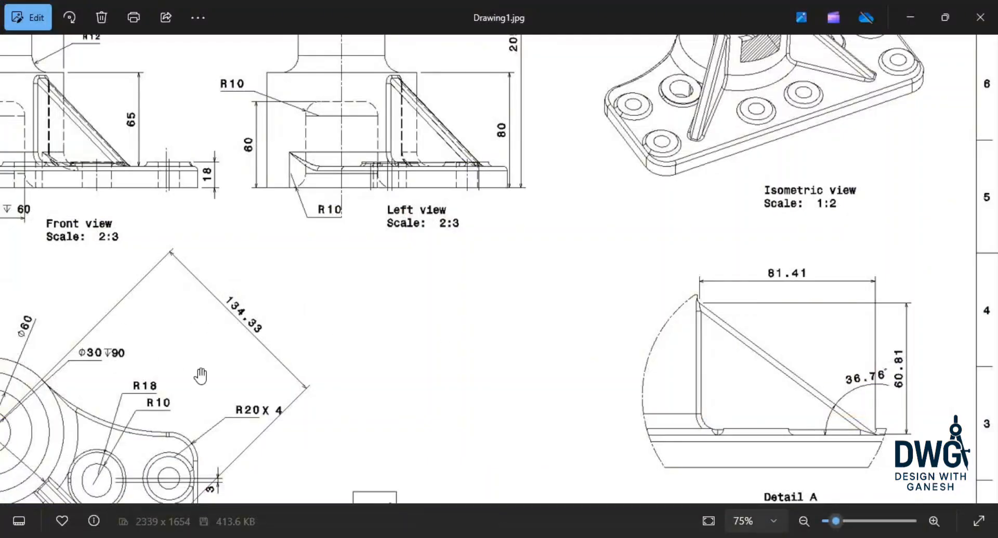
{"action": "left_click_drag", "start_coordinate": [201, 375], "coordinate": [619, 224]}
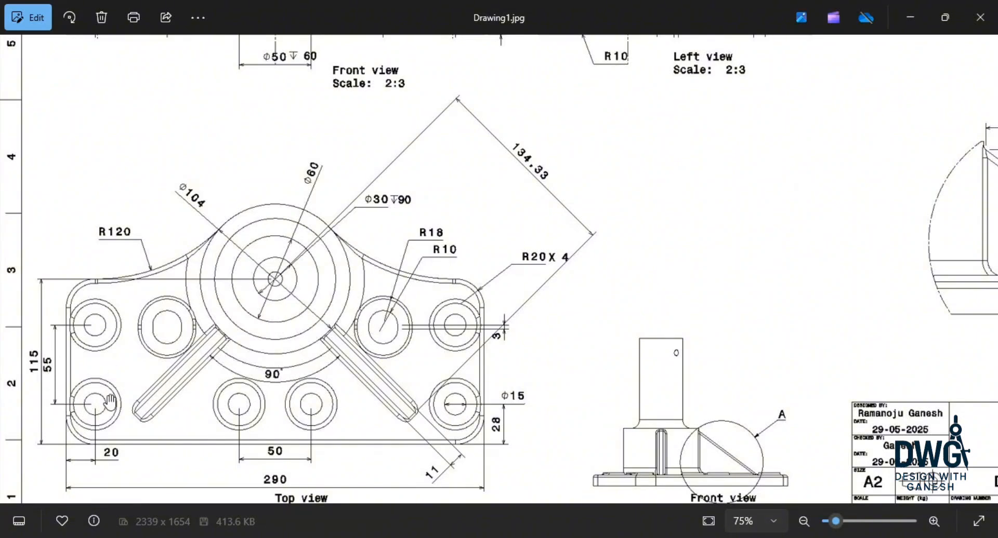
{"action": "key", "text": "alt+Tab"}
{"action": "left_click_drag", "start_coordinate": [869, 410], "coordinate": [810, 412]}
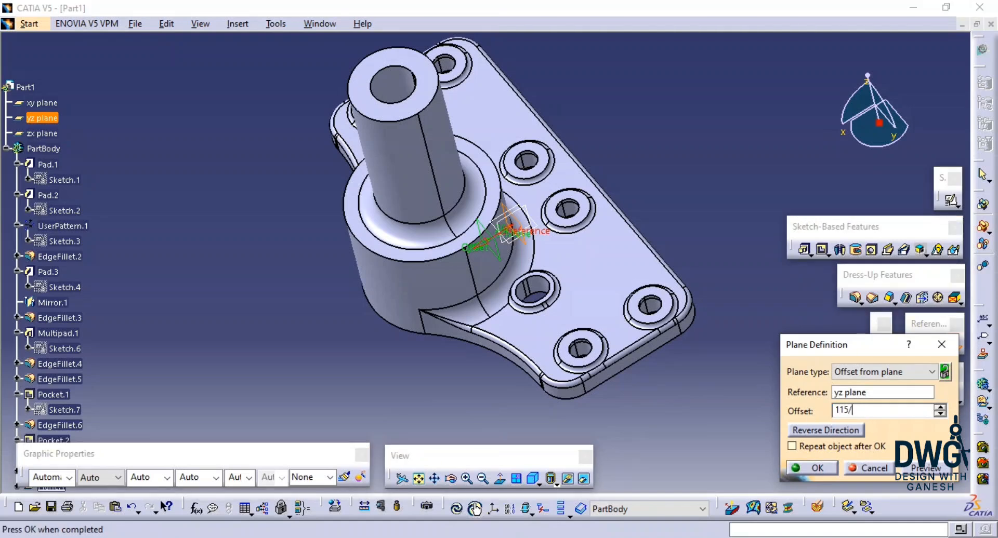
{"action": "type", "text": "115/2"}
{"action": "key", "text": "Return"}
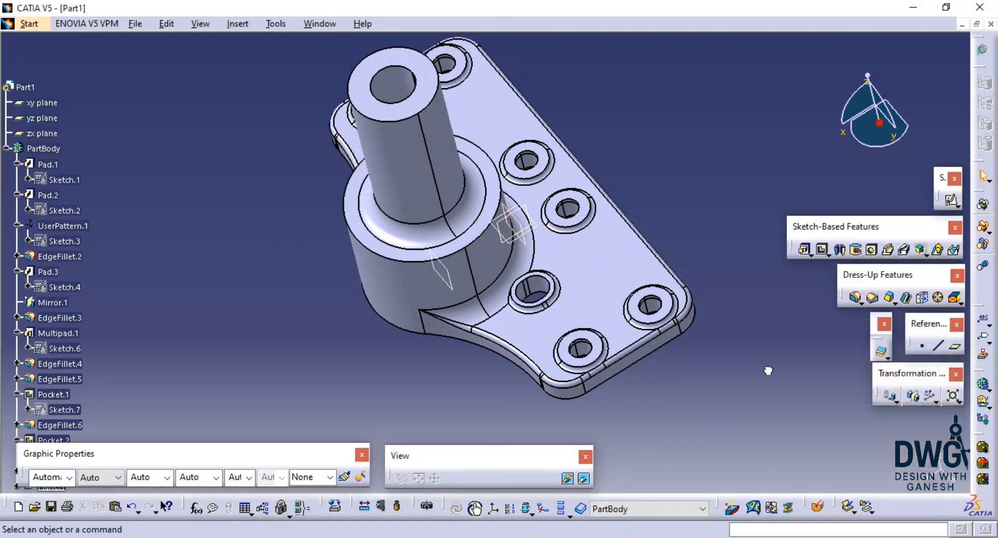
Step: Create a plane at 45 degrees to the offset plane about the Z axis, projecting the rotation axis on the reference plane
{"action": "left_click", "coordinate": [532, 480]}
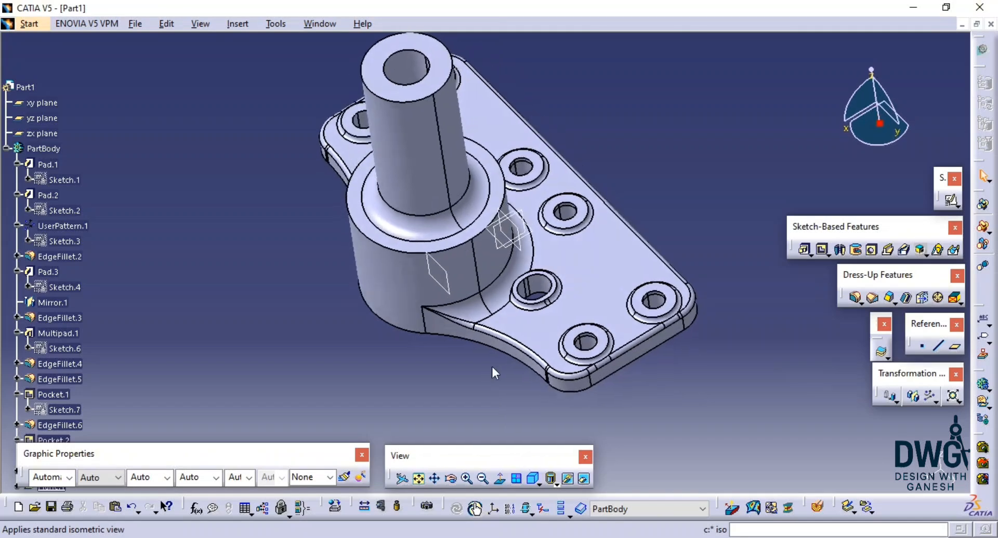
{"action": "left_click", "coordinate": [953, 346]}
{"action": "left_click", "coordinate": [891, 372]}
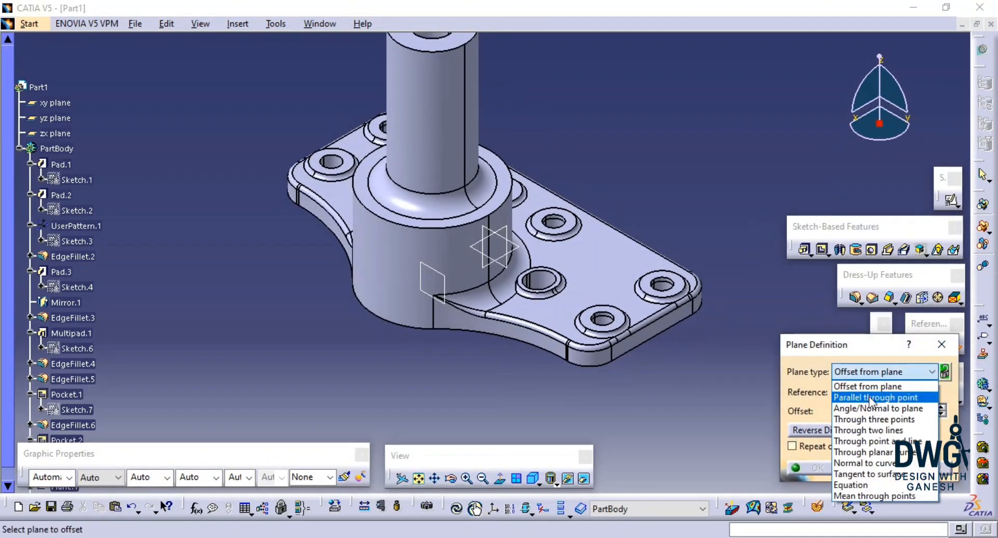
{"action": "left_click", "coordinate": [862, 414]}
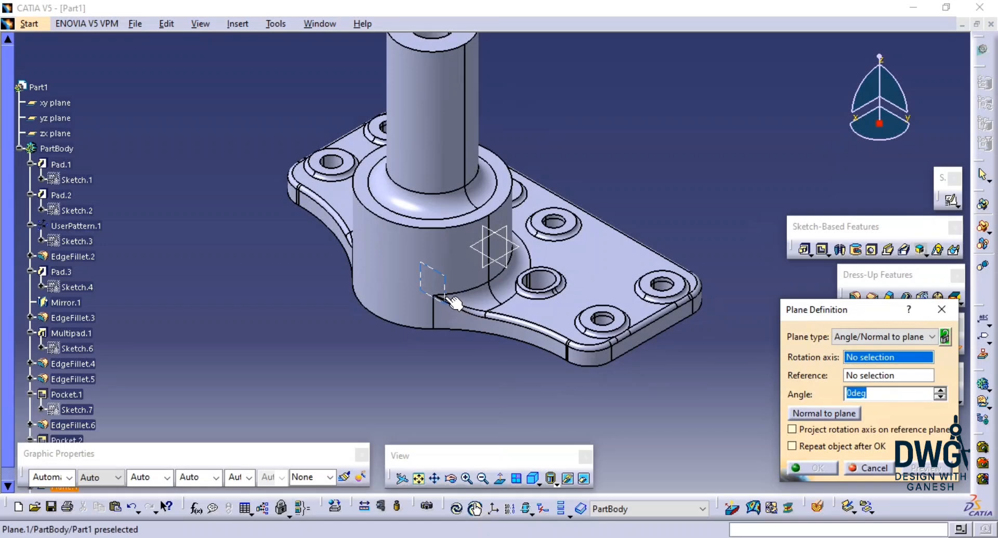
{"action": "left_click", "coordinate": [451, 304]}
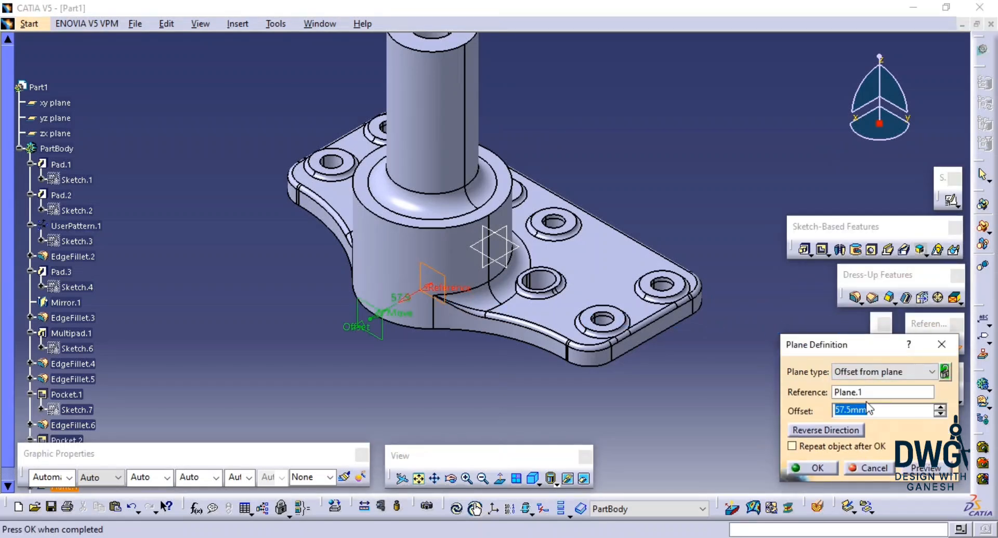
{"action": "left_click", "coordinate": [899, 373]}
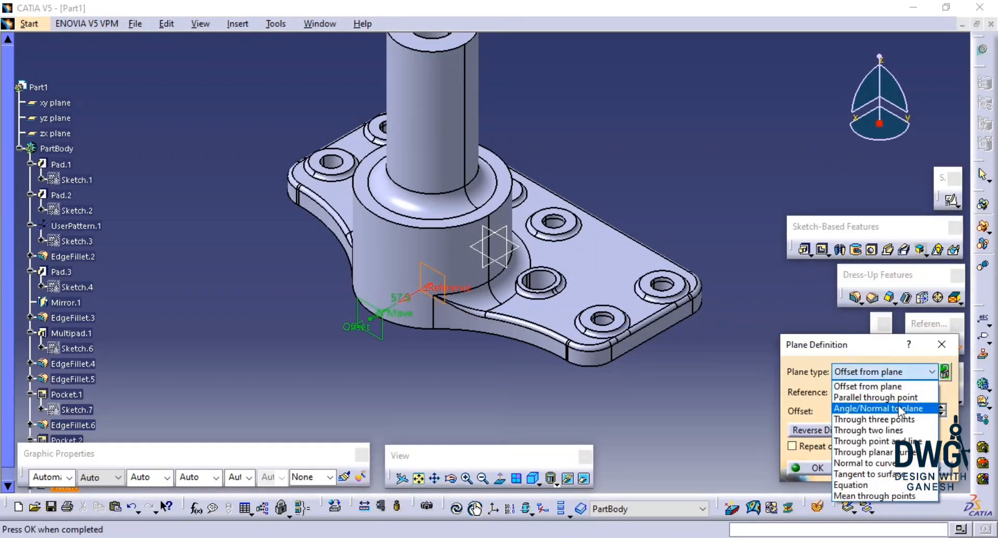
{"action": "left_click", "coordinate": [898, 408]}
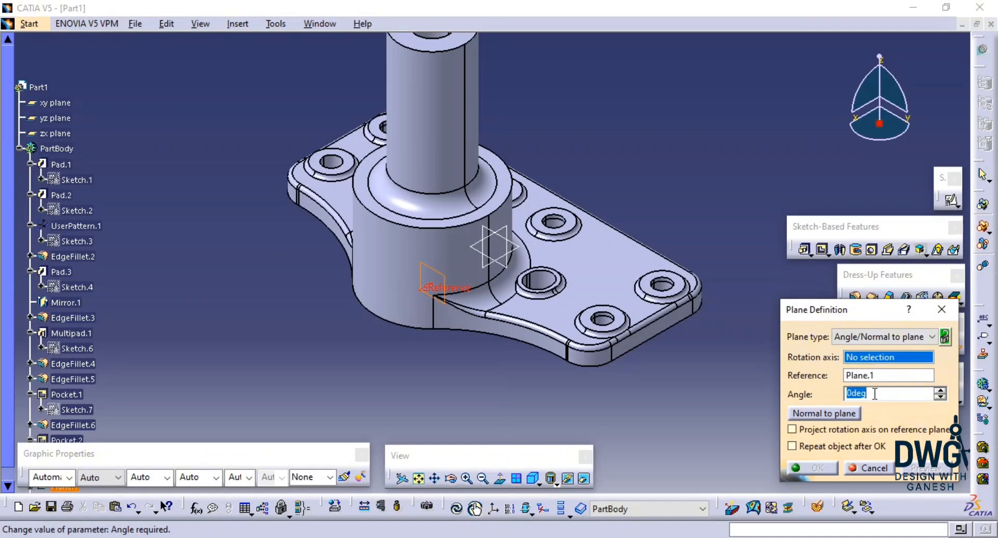
{"action": "right_click", "coordinate": [892, 364]}
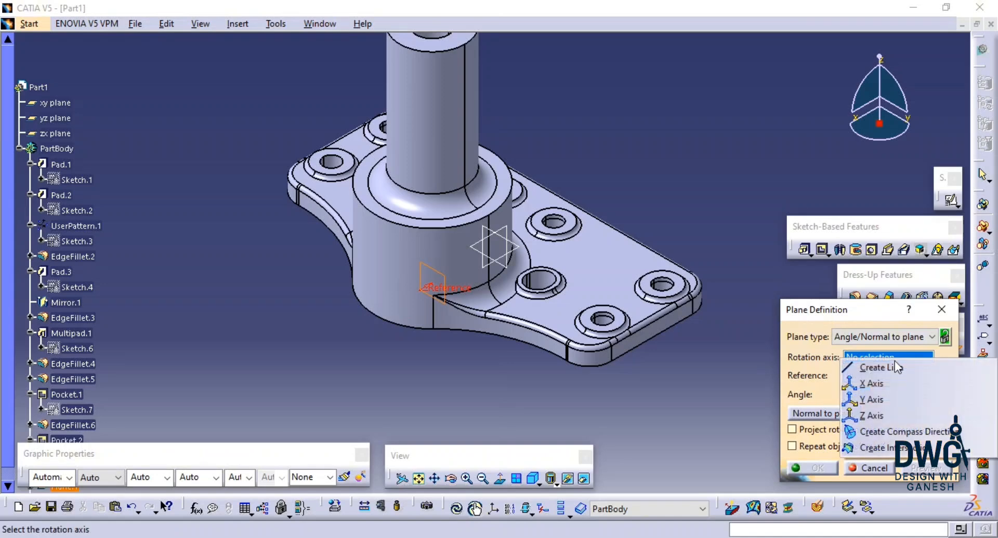
{"action": "left_click", "coordinate": [886, 414]}
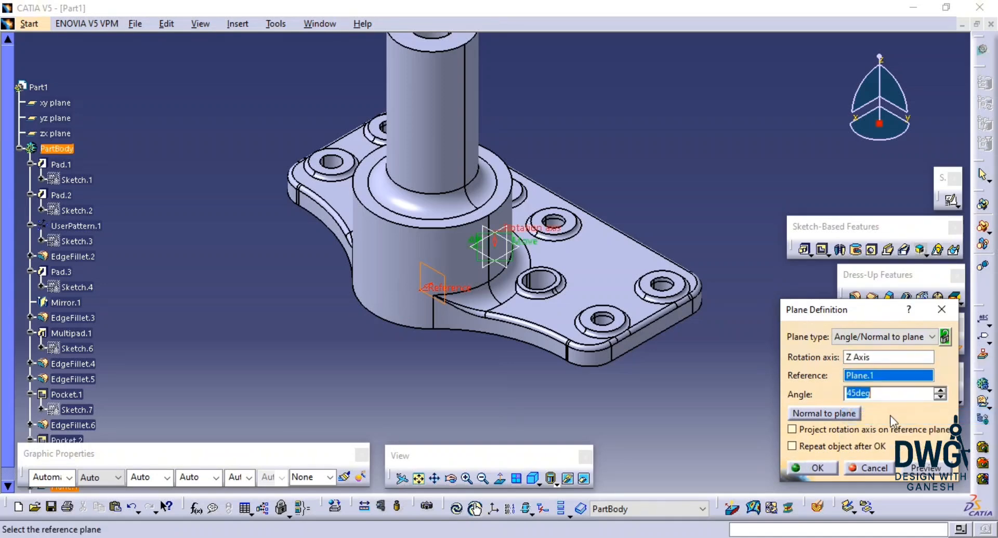
{"action": "left_click", "coordinate": [857, 430]}
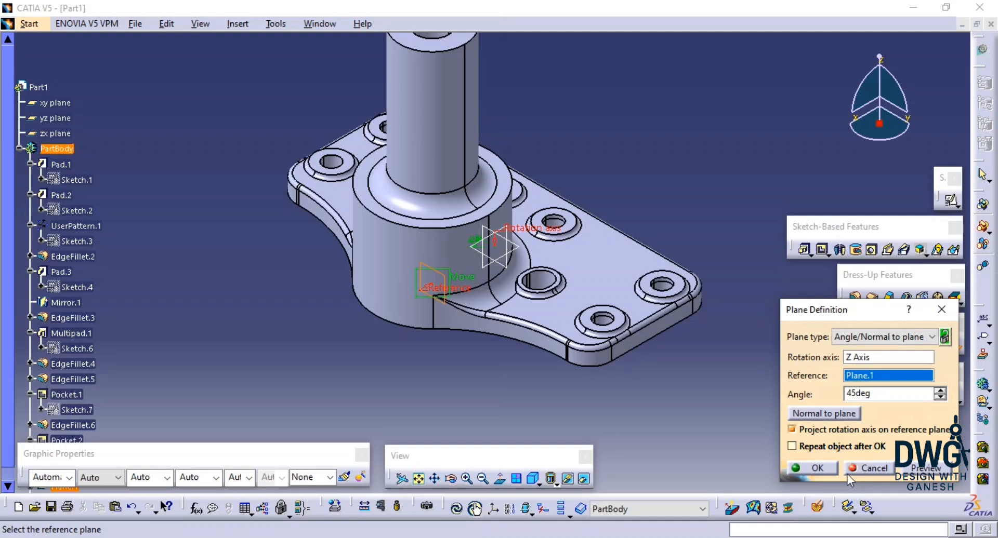
{"action": "left_click", "coordinate": [815, 468]}
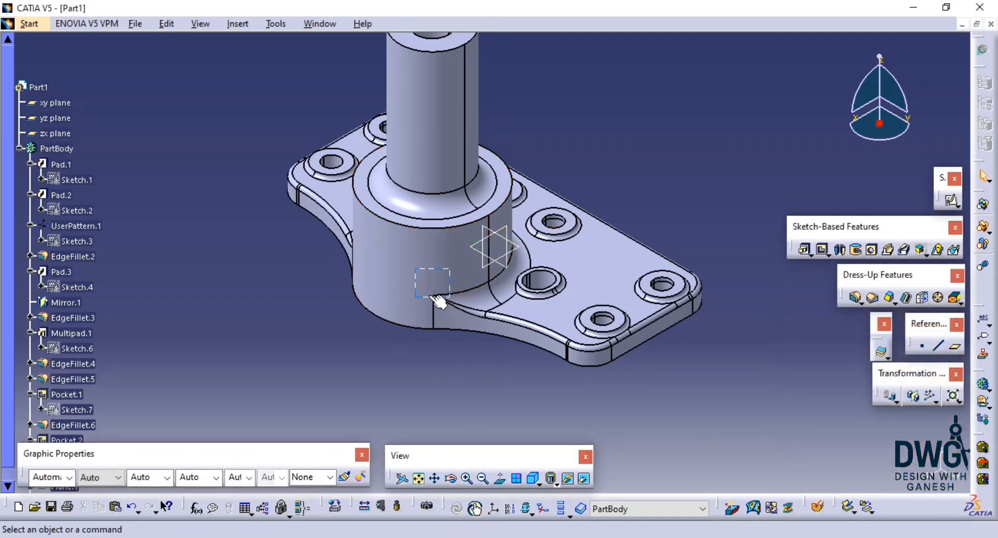
Step: Open a positioned sketch on the 45-degree plane with implicit origin and orientation
{"action": "left_click", "coordinate": [424, 295]}
{"action": "right_click", "coordinate": [424, 295]}
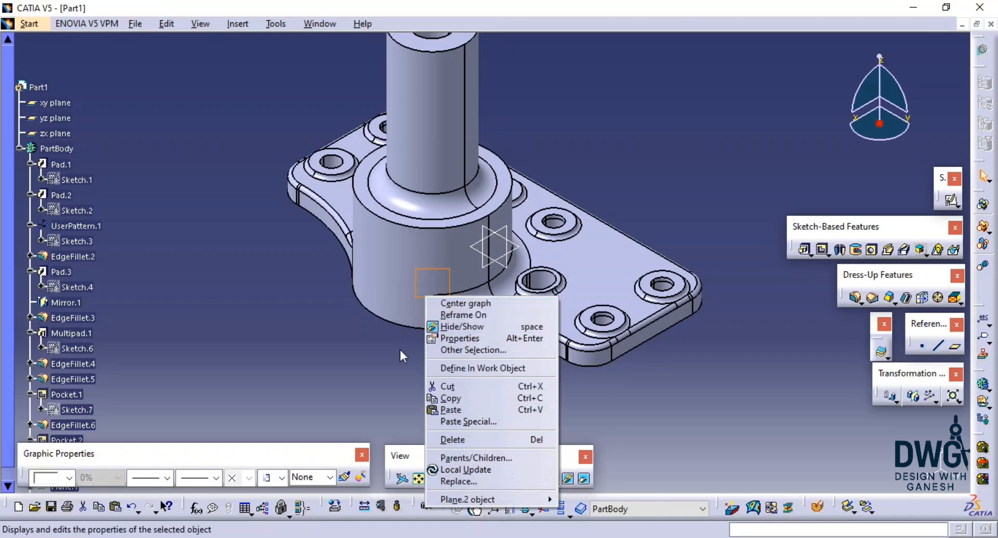
{"action": "key", "text": "Escape"}
{"action": "left_click", "coordinate": [952, 202]}
{"action": "left_click", "coordinate": [424, 295]}
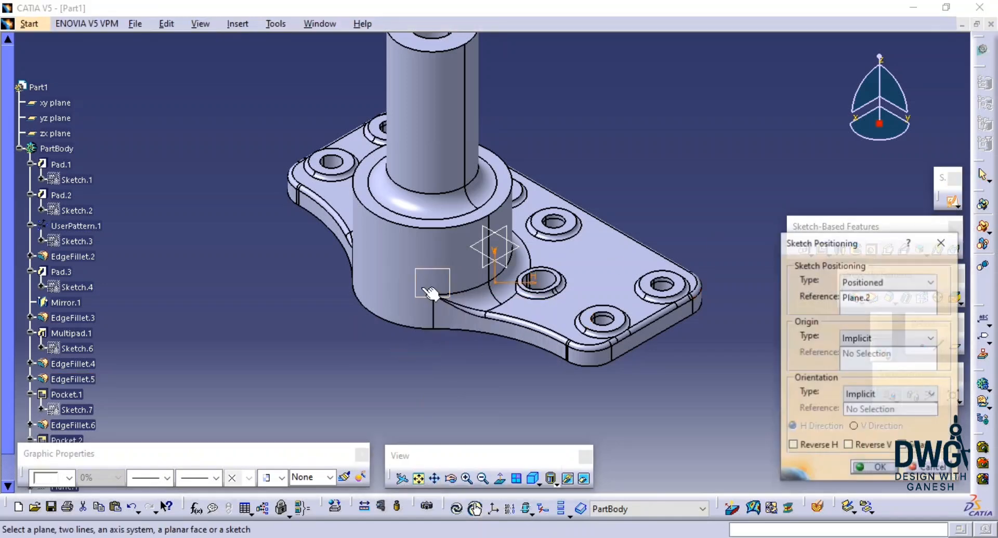
{"action": "left_click", "coordinate": [865, 467]}
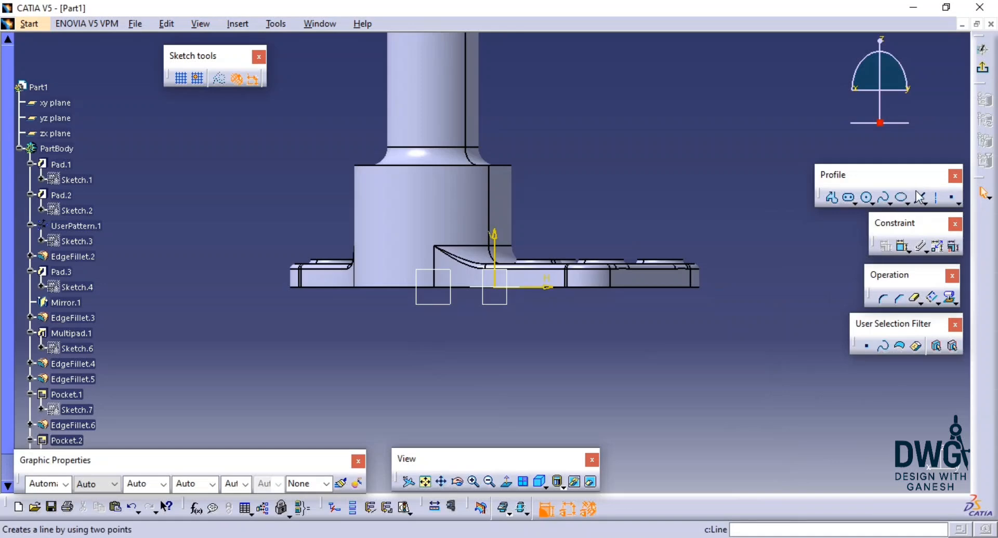
Step: Sketch a sloped line about 96 mm long from beside the wide cylinder's upper end down toward the plate
{"action": "left_click", "coordinate": [918, 197]}
{"action": "left_click", "coordinate": [517, 175]}
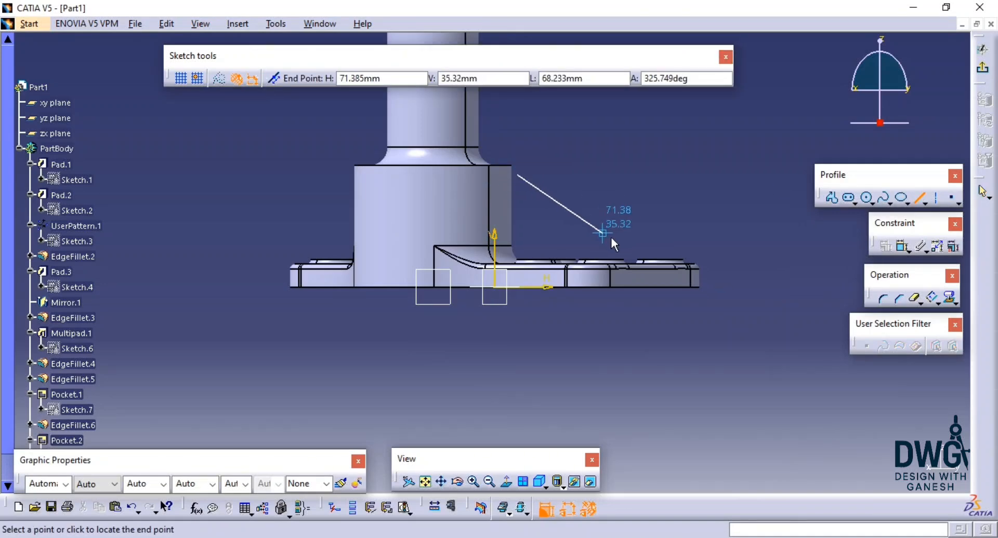
{"action": "left_click", "coordinate": [638, 255]}
{"action": "left_click", "coordinate": [690, 233]}
{"action": "middle_click_drag", "start_coordinate": [691, 234], "coordinate": [735, 247]}
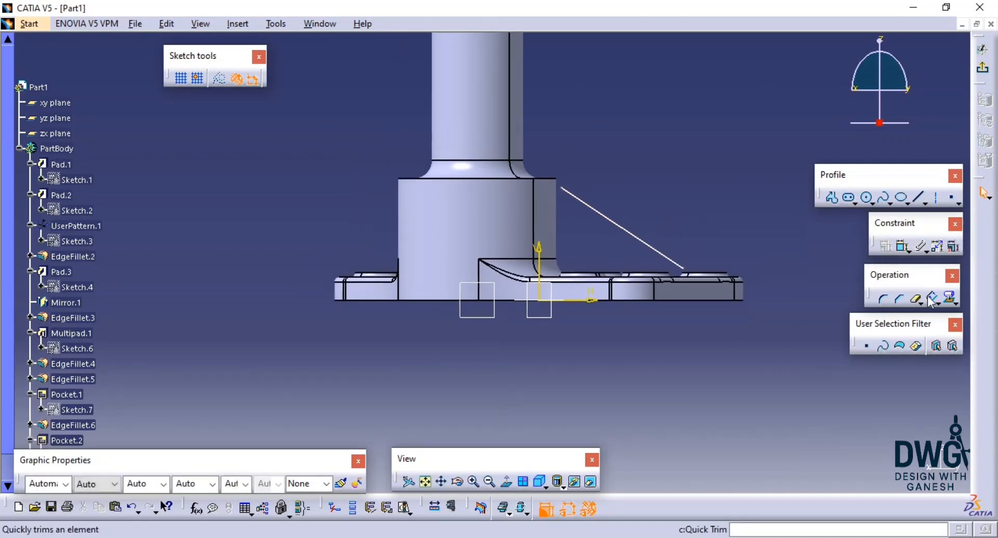
Step: Project the wide cylinder's silhouette edges onto the sketch and convert them to construction geometry
{"action": "left_click", "coordinate": [950, 299]}
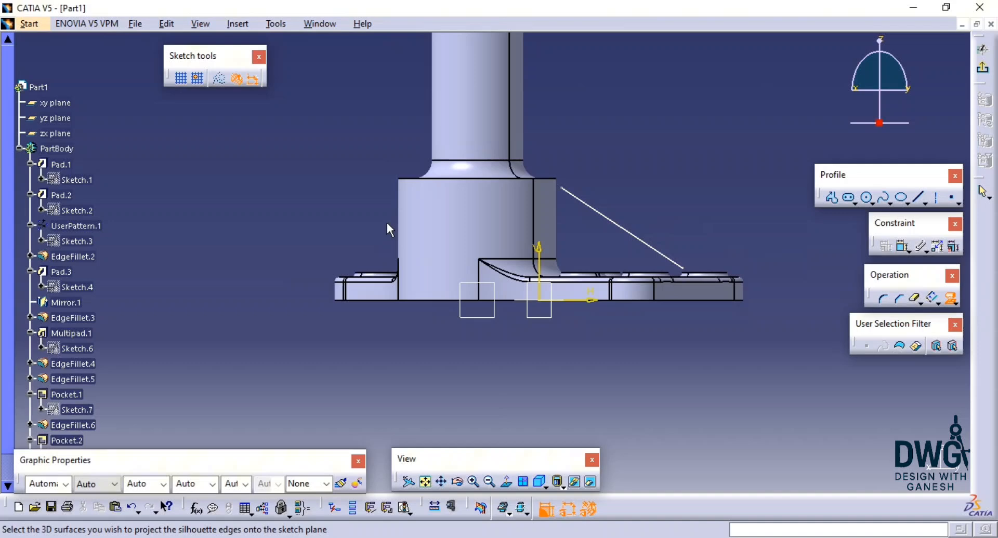
{"action": "left_click", "coordinate": [413, 218]}
{"action": "left_click", "coordinate": [625, 305]}
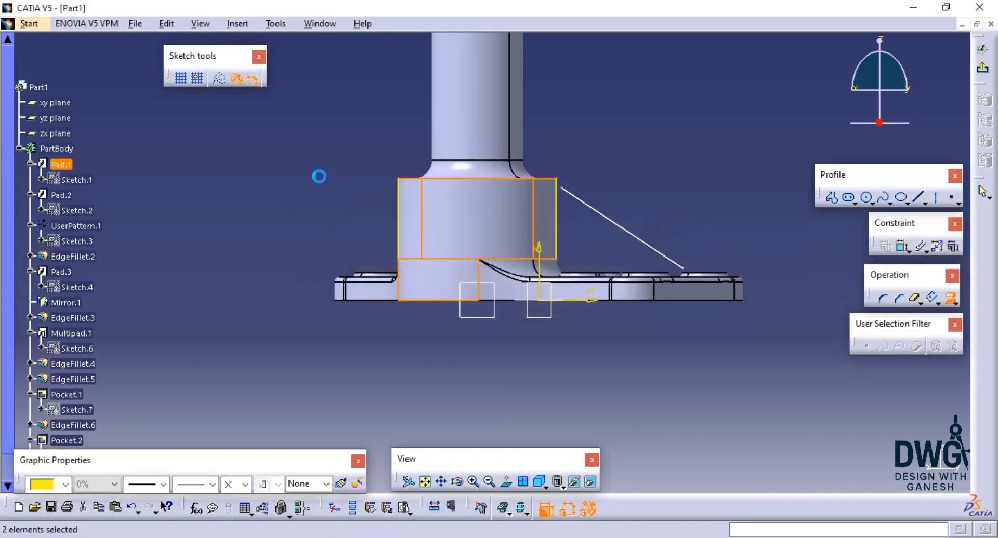
{"action": "left_click", "coordinate": [221, 79]}
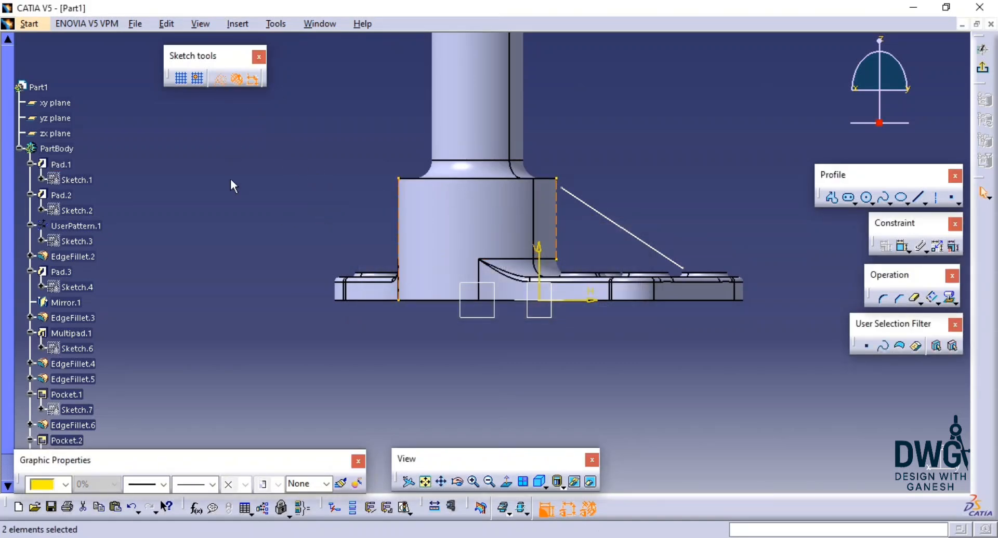
{"action": "left_click", "coordinate": [230, 179]}
Step: Constrain the sloped line's upper endpoint to coincide with the cylinder's nearest projected silhouette edge
{"action": "left_click", "coordinate": [902, 248]}
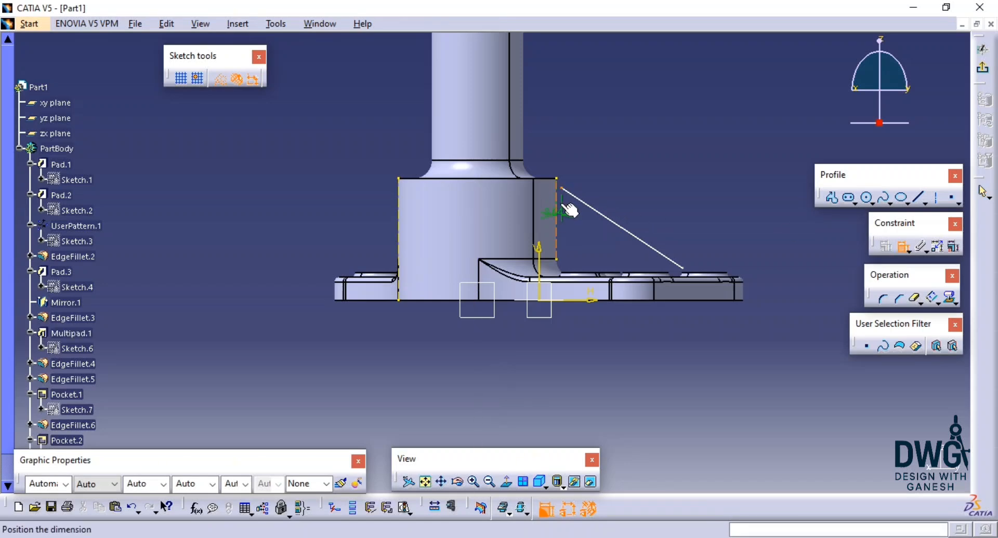
{"action": "right_click", "coordinate": [579, 137]}
{"action": "left_click", "coordinate": [614, 197]}
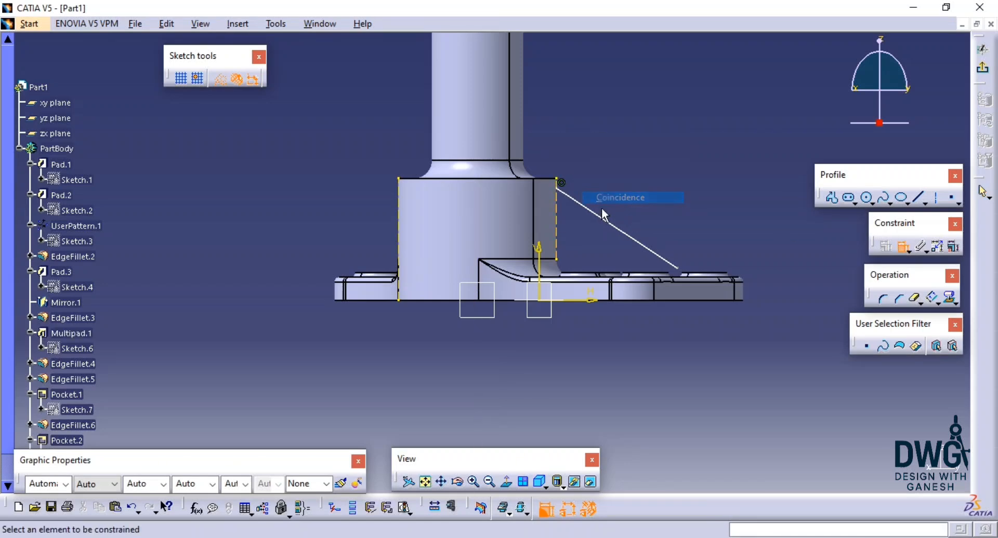
Step: Dimension the sloped line's vertical height and its horizontal length
{"action": "left_click", "coordinate": [616, 238]}
{"action": "right_click", "coordinate": [631, 155]}
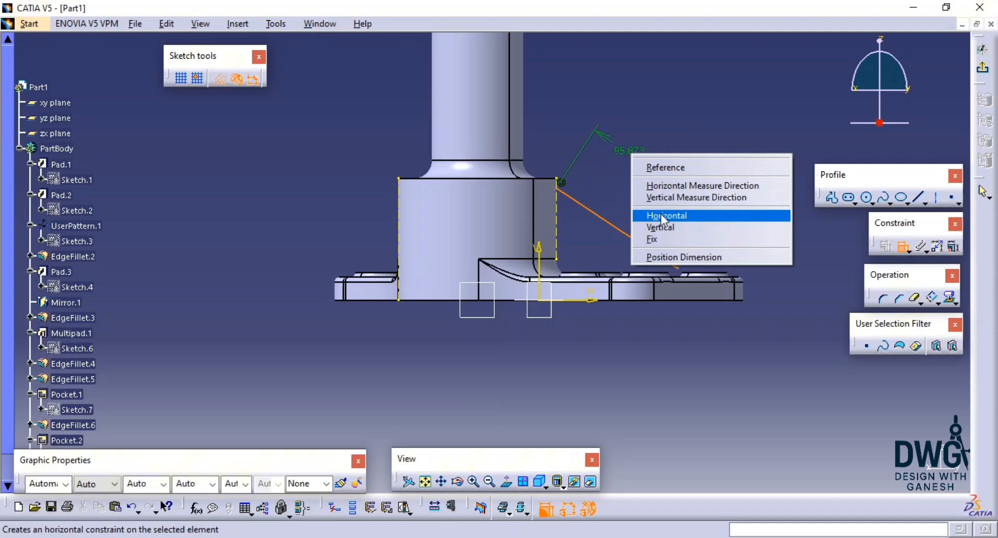
{"action": "left_click", "coordinate": [699, 197]}
{"action": "left_click", "coordinate": [735, 232]}
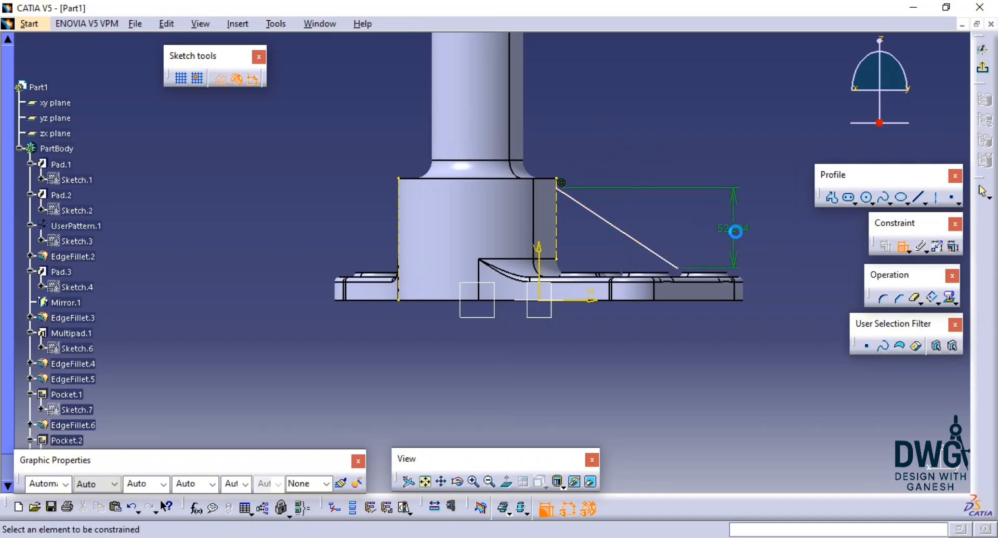
{"action": "left_click", "coordinate": [654, 253]}
{"action": "right_click", "coordinate": [604, 154]}
{"action": "left_click", "coordinate": [644, 186]}
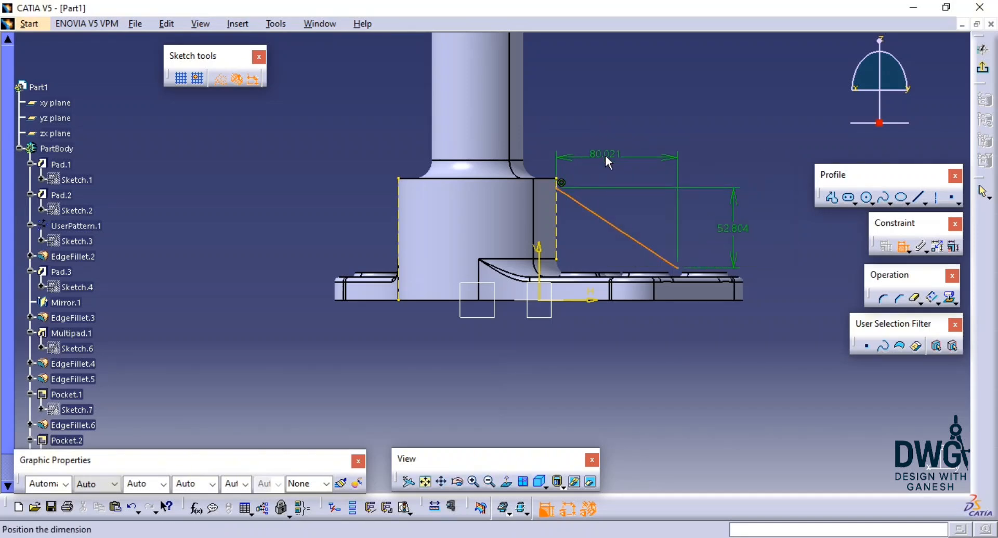
{"action": "left_click", "coordinate": [606, 158]}
Step: Try to constrain the sloped line's lower endpoint to coincide with the plate's upper edge
{"action": "middle_click_drag", "start_coordinate": [688, 232], "coordinate": [701, 191]}
{"action": "middle_click_drag", "start_coordinate": [791, 271], "coordinate": [741, 257]}
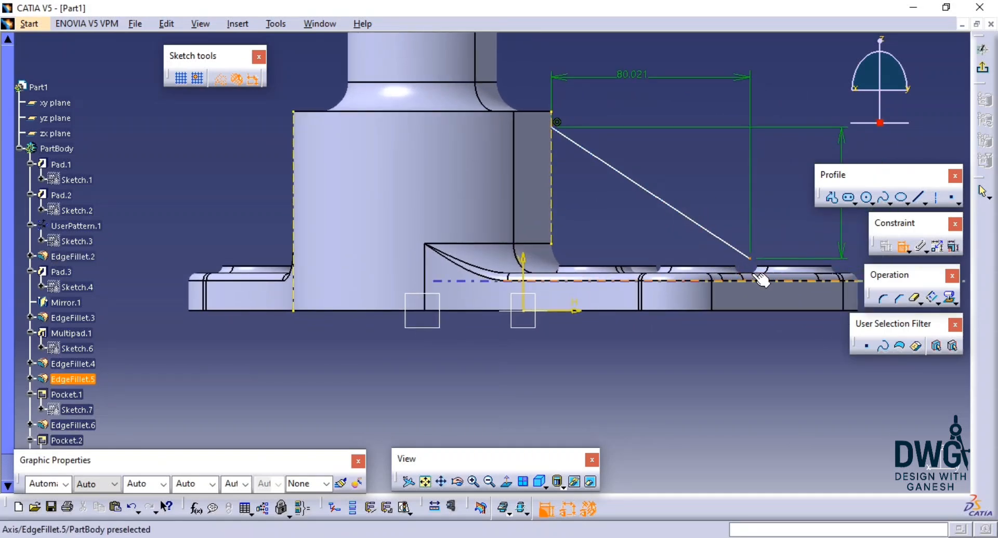
{"action": "middle_click_drag", "start_coordinate": [771, 285], "coordinate": [784, 244]}
{"action": "middle_click_drag", "start_coordinate": [795, 249], "coordinate": [135, 242]}
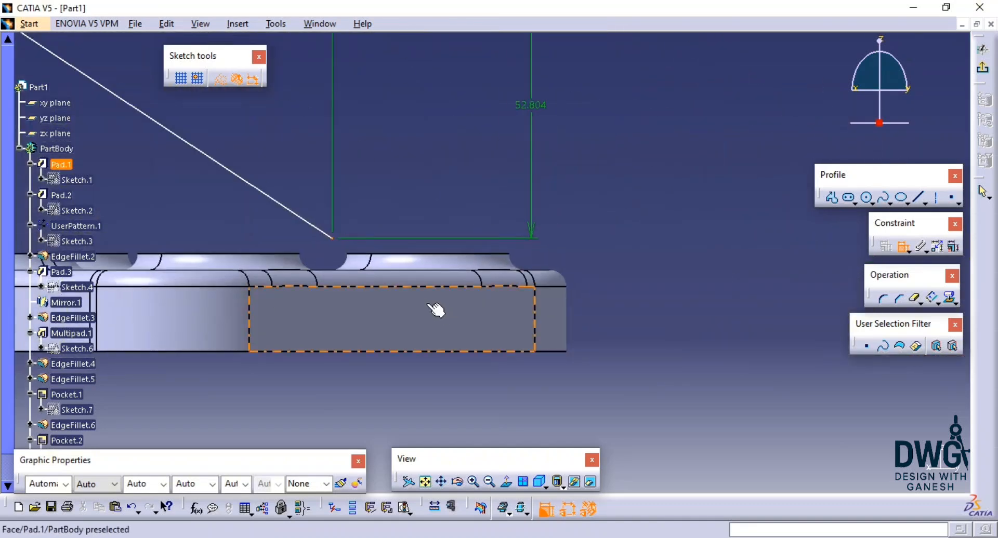
{"action": "left_click", "coordinate": [503, 274]}
{"action": "right_click", "coordinate": [632, 233]}
{"action": "left_click", "coordinate": [690, 314]}
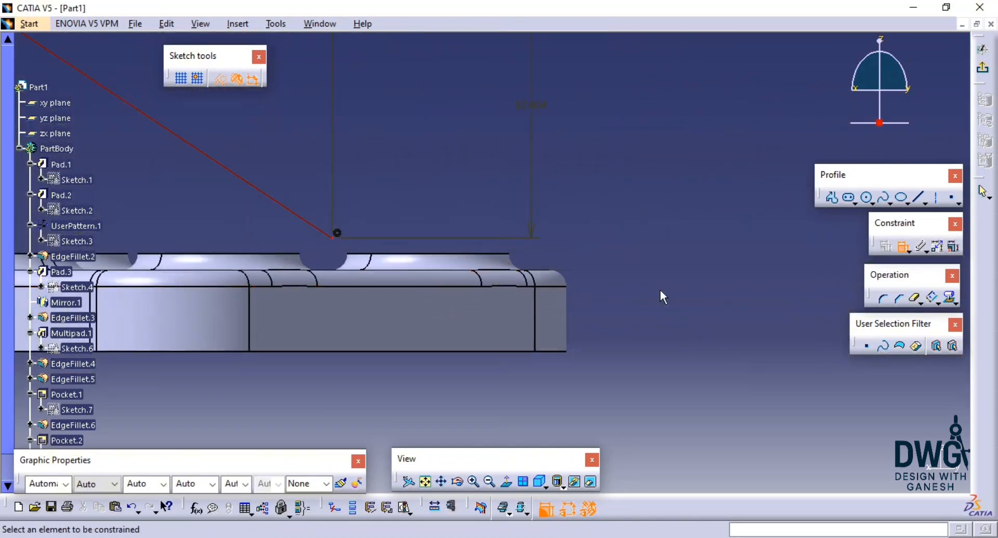
{"action": "mouse_move", "coordinate": [611, 237]}
{"action": "middle_mouse_down"}
{"action": "mouse_move", "coordinate": [684, 244]}
{"action": "mouse_move", "coordinate": [687, 256]}
{"action": "middle_mouse_up"}
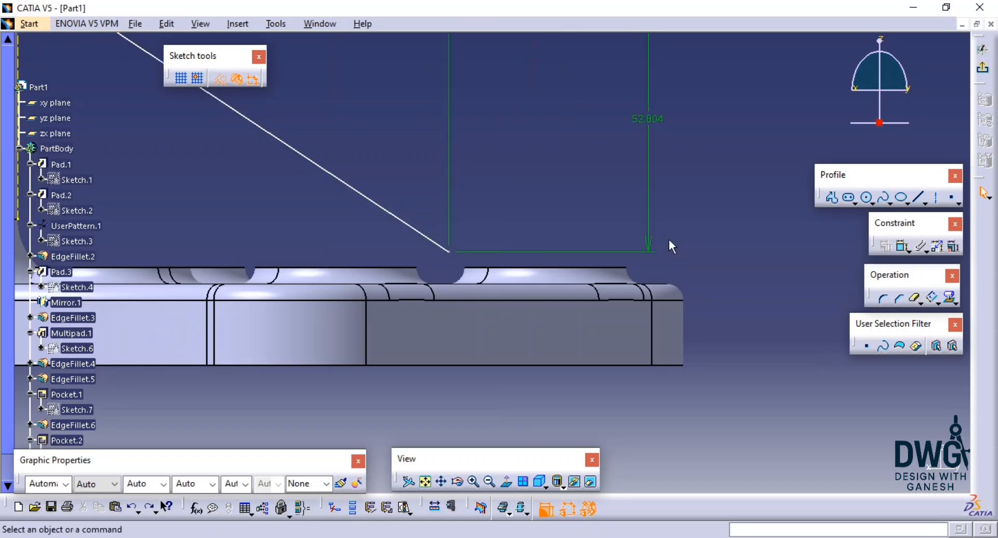
Step: Delete the sloped line's vertical height and horizontal length dimensions
{"action": "mouse_move", "coordinate": [689, 192]}
{"action": "middle_mouse_down"}
{"action": "mouse_move", "coordinate": [672, 276]}
{"action": "mouse_move", "coordinate": [584, 260]}
{"action": "middle_mouse_up"}
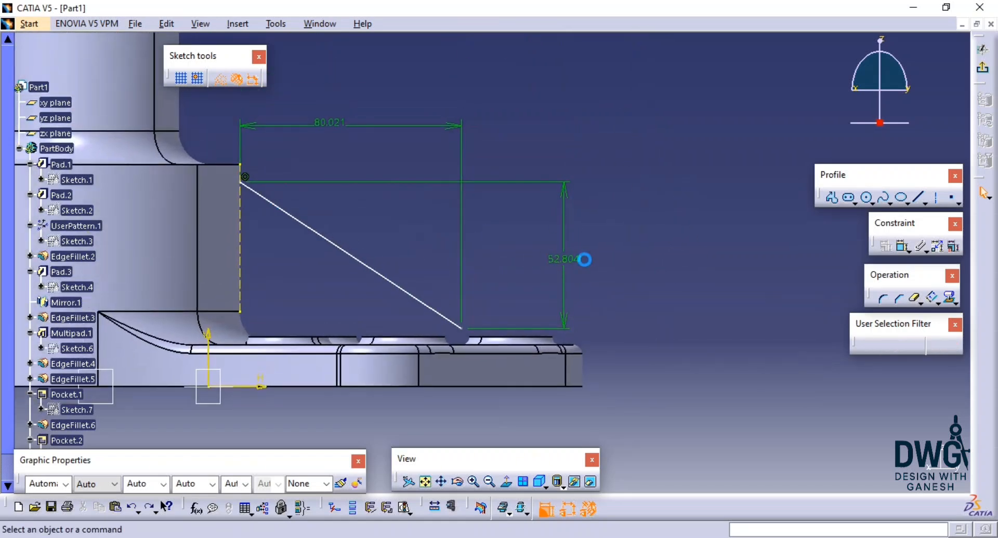
{"action": "left_click", "coordinate": [570, 258]}
{"action": "key", "text": "Delete"}
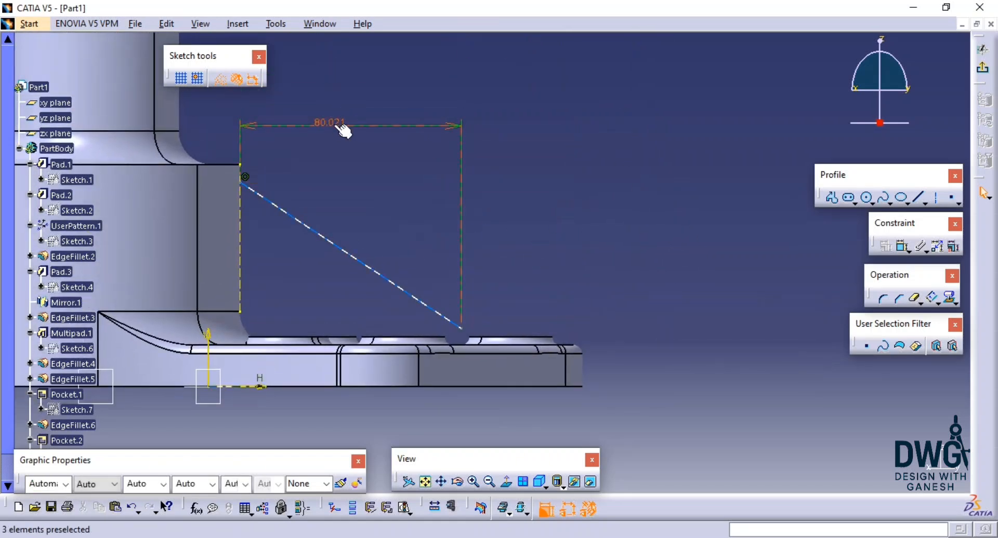
{"action": "left_click", "coordinate": [343, 131]}
{"action": "key", "text": "Delete"}
{"action": "middle_click_drag", "start_coordinate": [759, 328], "coordinate": [792, 286]}
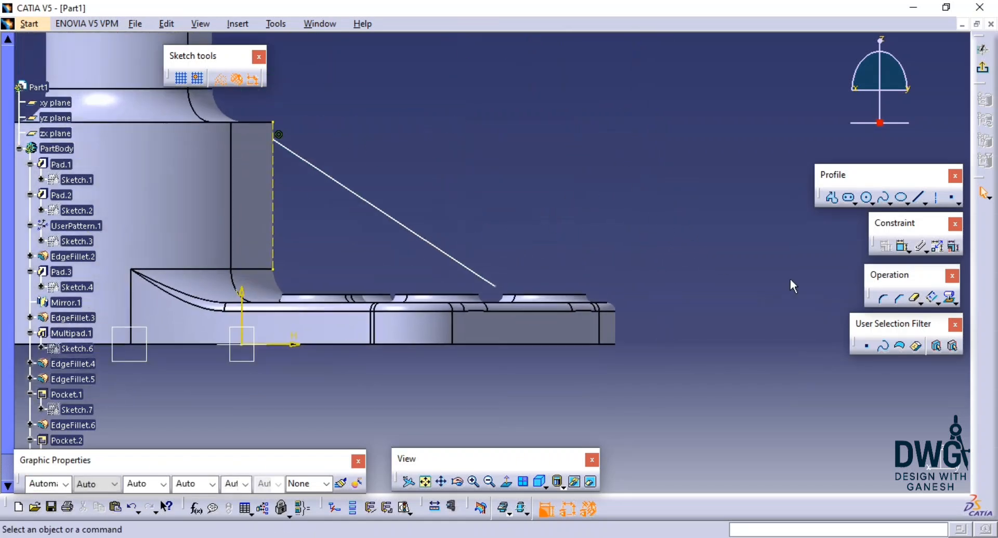
Step: Constrain the sloped line's lower endpoint to coincide with the plate's top surface line
{"action": "left_click", "coordinate": [902, 249]}
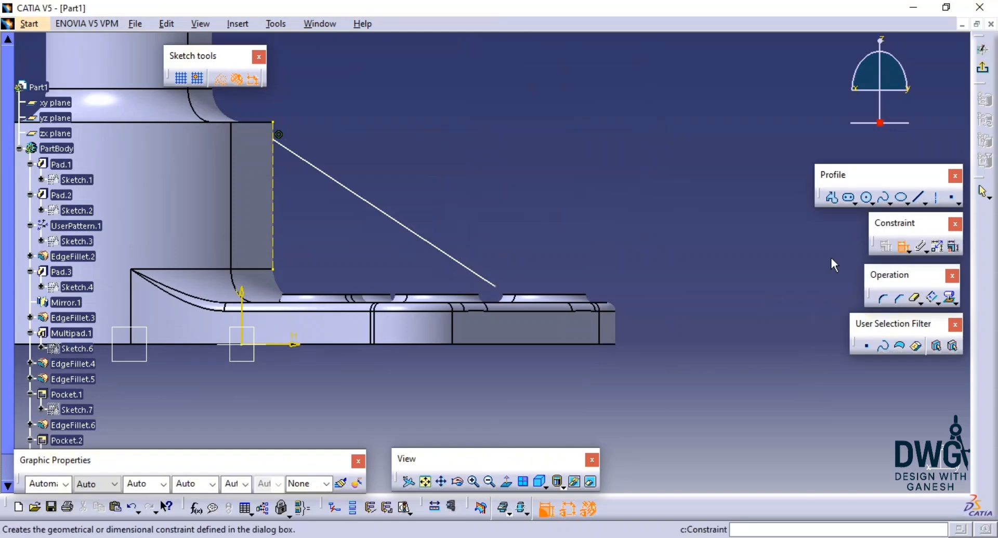
{"action": "left_click", "coordinate": [496, 287]}
{"action": "left_click", "coordinate": [559, 304]}
{"action": "right_click", "coordinate": [570, 250]}
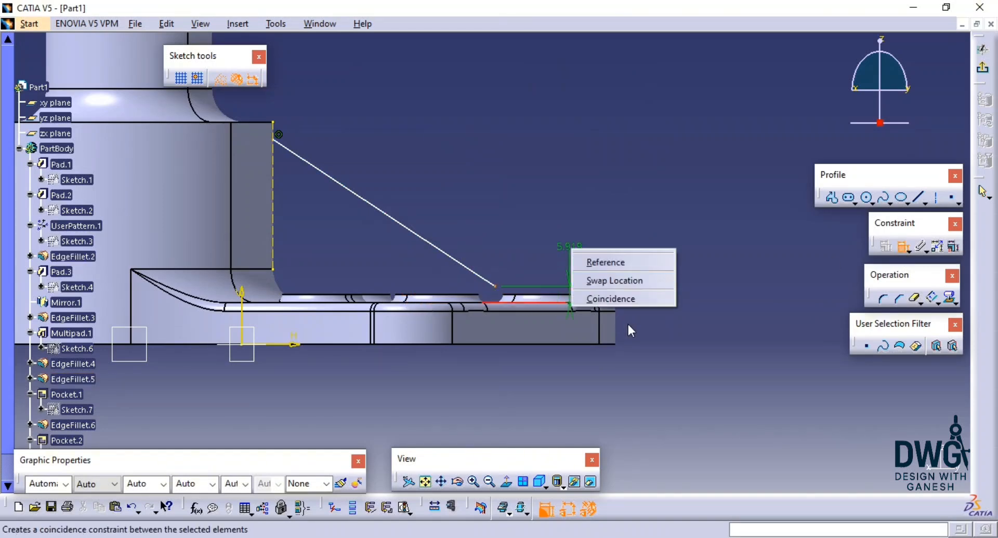
{"action": "left_click", "coordinate": [644, 299]}
Step: Dimension the sloped line again with a vertical height and a horizontal length
{"action": "left_click", "coordinate": [466, 283]}
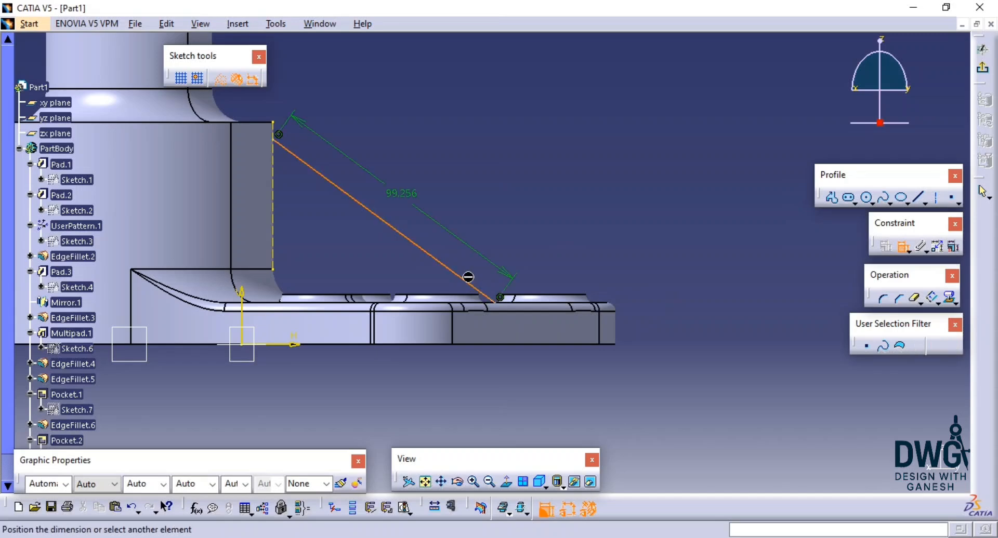
{"action": "right_click", "coordinate": [579, 217]}
{"action": "left_click", "coordinate": [640, 261]}
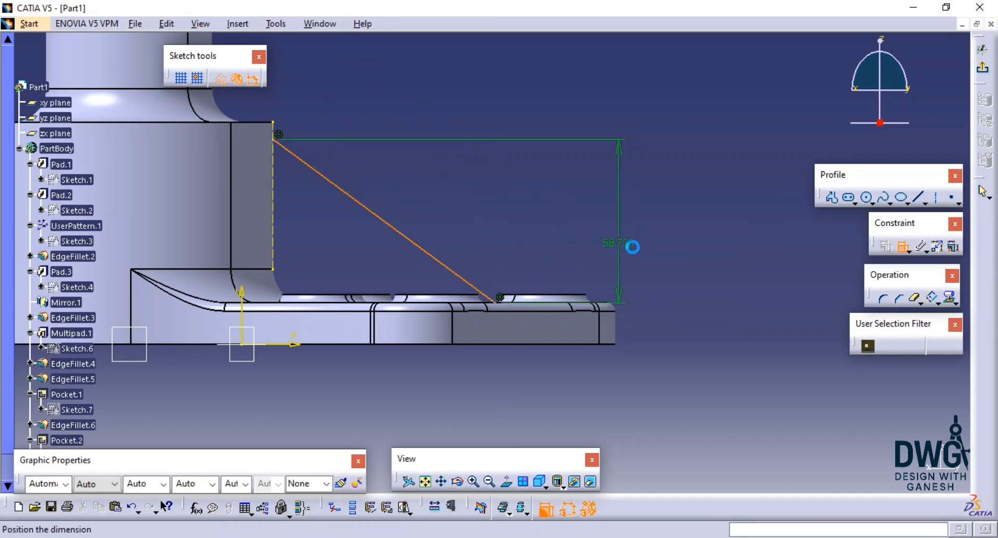
{"action": "left_click", "coordinate": [630, 248]}
{"action": "left_click", "coordinate": [407, 236]}
{"action": "right_click", "coordinate": [391, 205]}
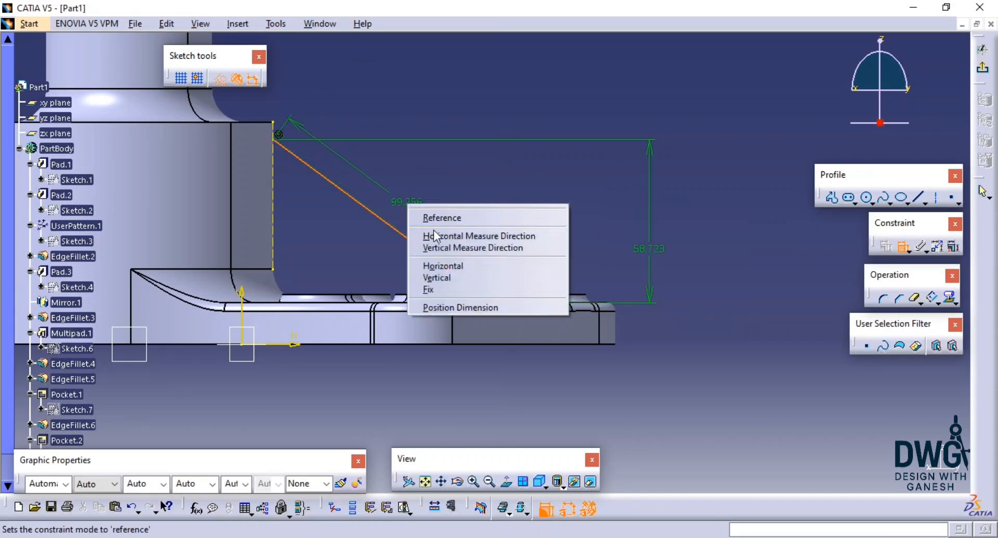
{"action": "left_click", "coordinate": [436, 232]}
{"action": "left_click", "coordinate": [392, 106]}
{"action": "middle_click_drag", "start_coordinate": [491, 202], "coordinate": [597, 217]}
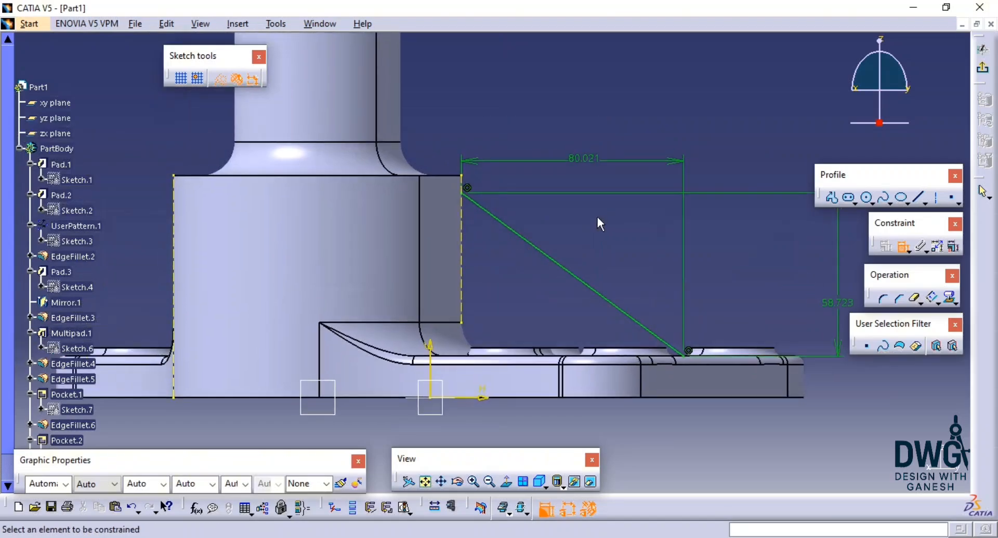
Step: Check Detail A in the Drawing1.jpg image and set the sloped line's horizontal length to 81.41 mm in CATIA
{"action": "key", "text": "alt+Tab"}
{"action": "left_click_drag", "start_coordinate": [995, 229], "coordinate": [514, 308]}
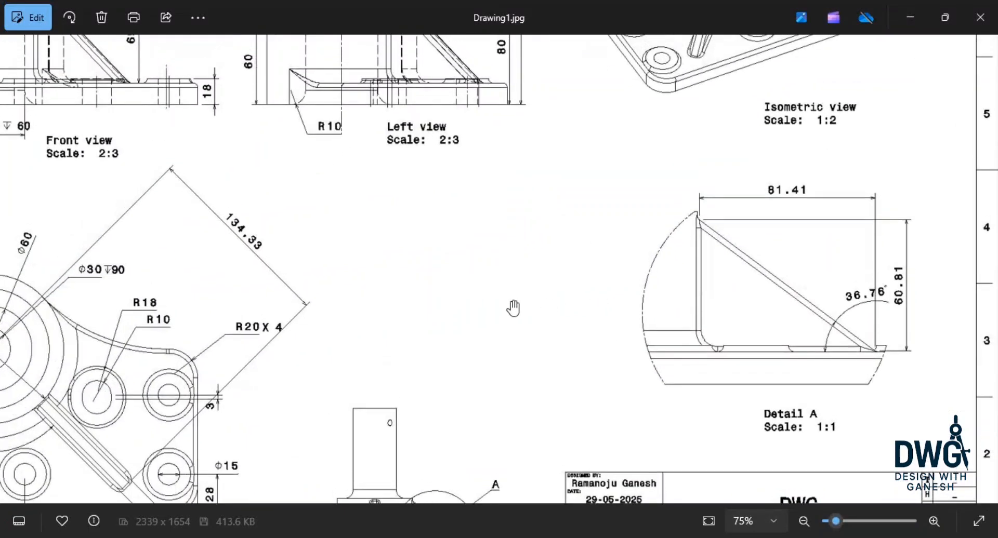
{"action": "key", "text": "alt+Tab"}
{"action": "double_click", "coordinate": [581, 161]}
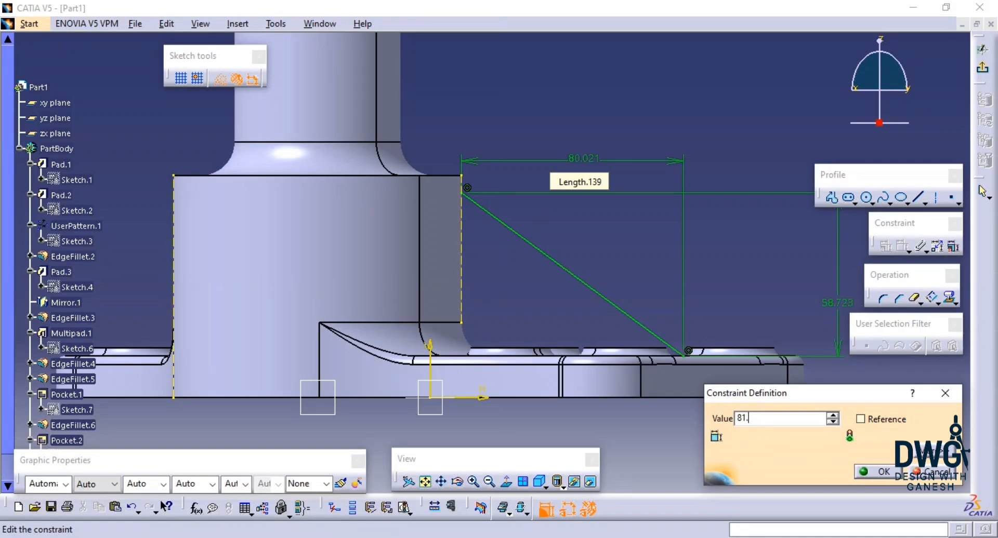
{"action": "type", "text": "81.41mm"}
{"action": "key", "text": "Return"}
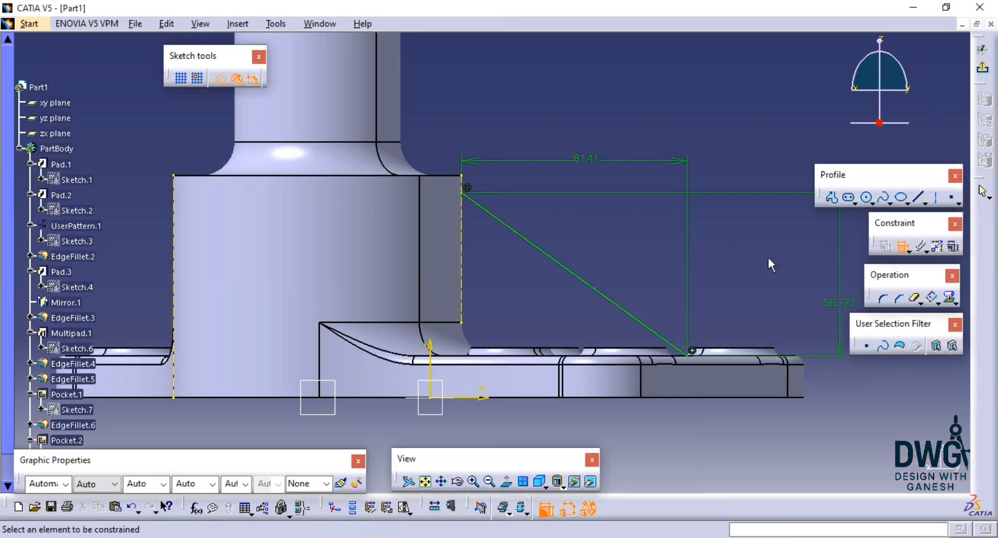
Step: Set the sloped line's vertical height to 60.81 mm as in Detail A and exit the sketch
{"action": "middle_click_drag", "start_coordinate": [767, 256], "coordinate": [676, 261]}
{"action": "key", "text": "alt+Tab"}
{"action": "key", "text": "alt+Tab"}
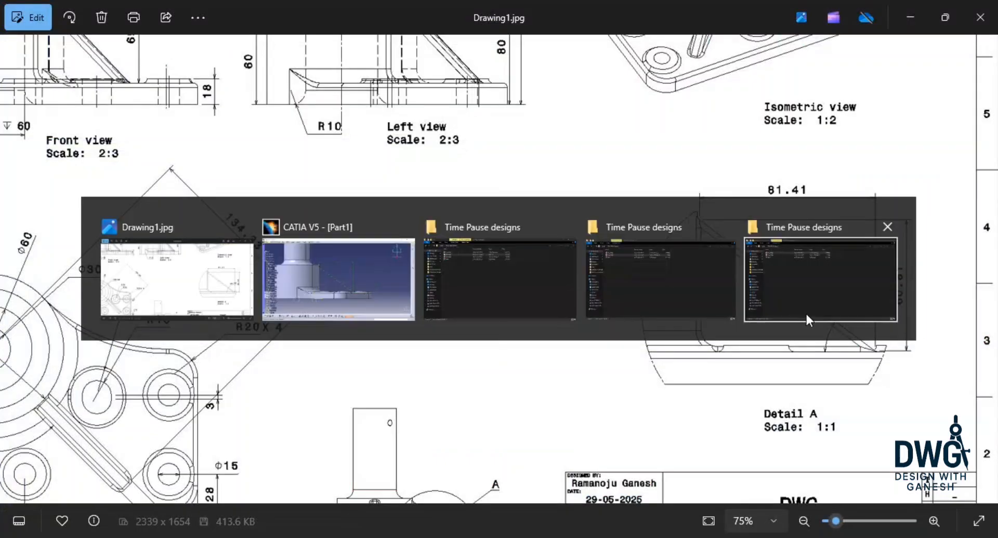
{"action": "double_click", "coordinate": [747, 311]}
{"action": "type", "text": "60."}
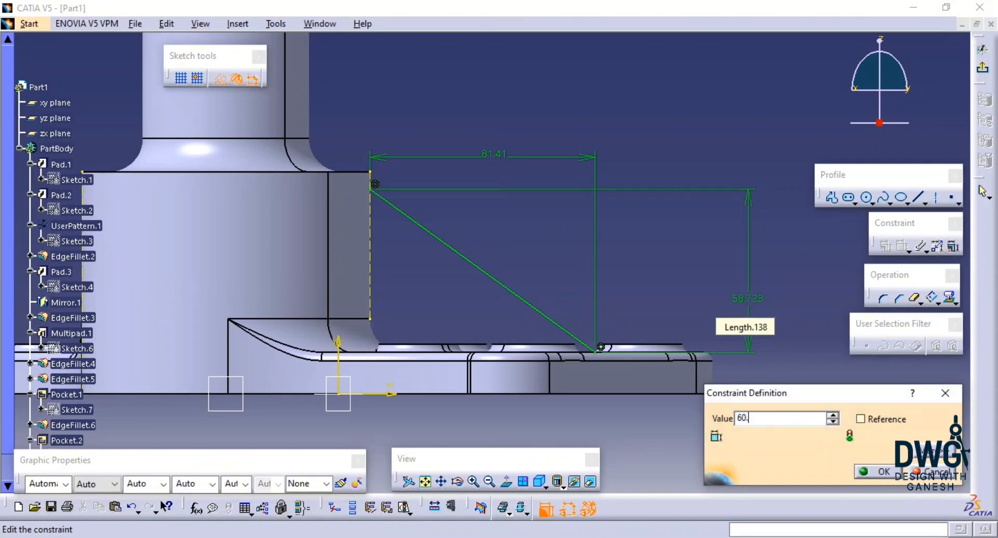
{"action": "type", "text": "81mm"}
{"action": "key", "text": "Return"}
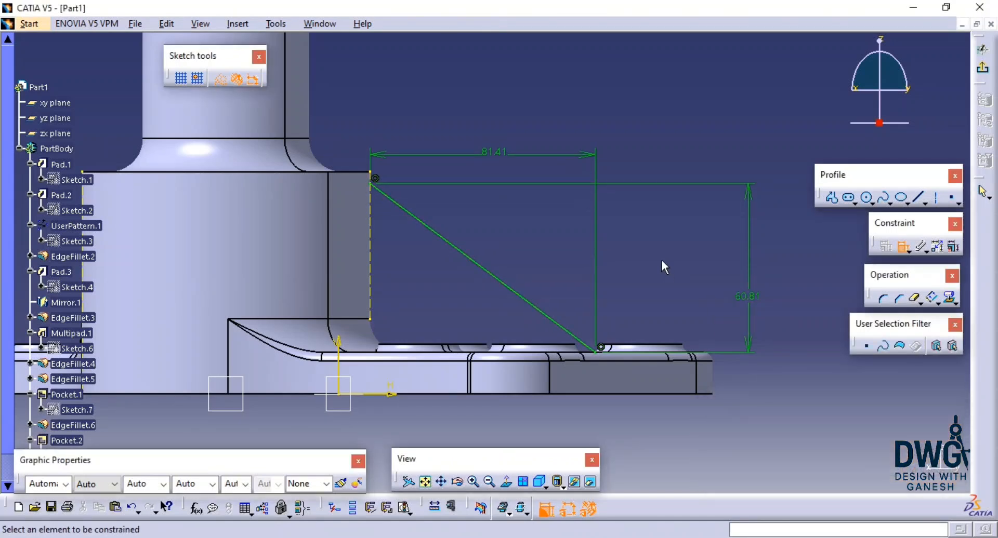
{"action": "left_click", "coordinate": [984, 70]}
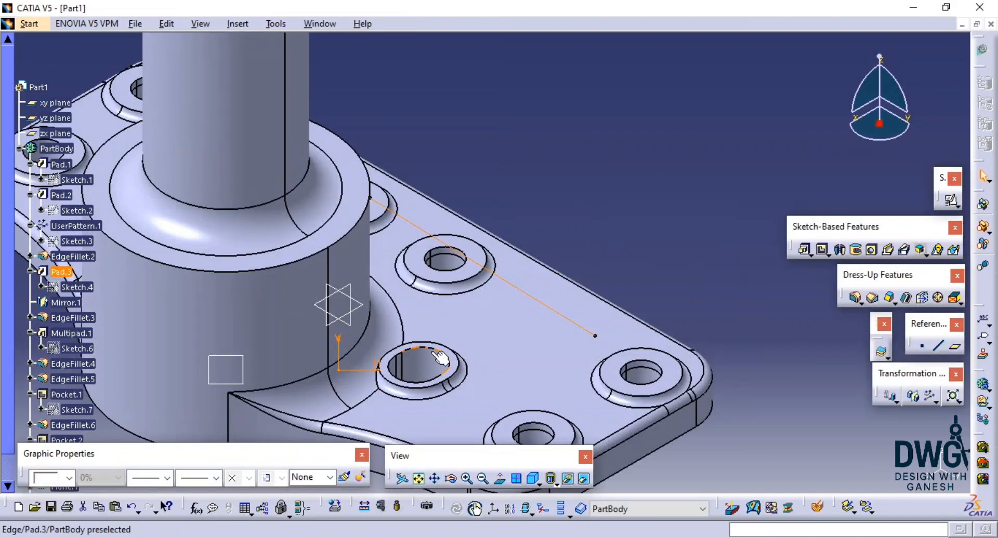
Step: Check the rib thickness in the Drawing1.jpg top view and create an 11 mm thick Stiffener from the sloped-line sketch in CATIA
{"action": "mouse_move", "coordinate": [439, 357]}
{"action": "middle_mouse_down"}
{"action": "mouse_move", "coordinate": [408, 291]}
{"action": "mouse_move", "coordinate": [291, 303]}
{"action": "mouse_move", "coordinate": [718, 339]}
{"action": "middle_mouse_up"}
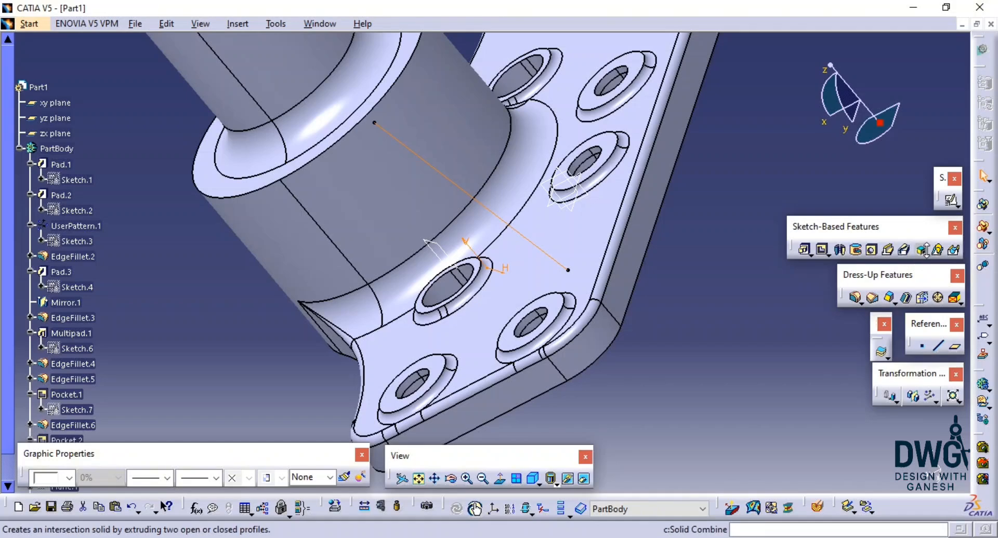
{"action": "left_click", "coordinate": [923, 254]}
{"action": "left_click", "coordinate": [945, 263]}
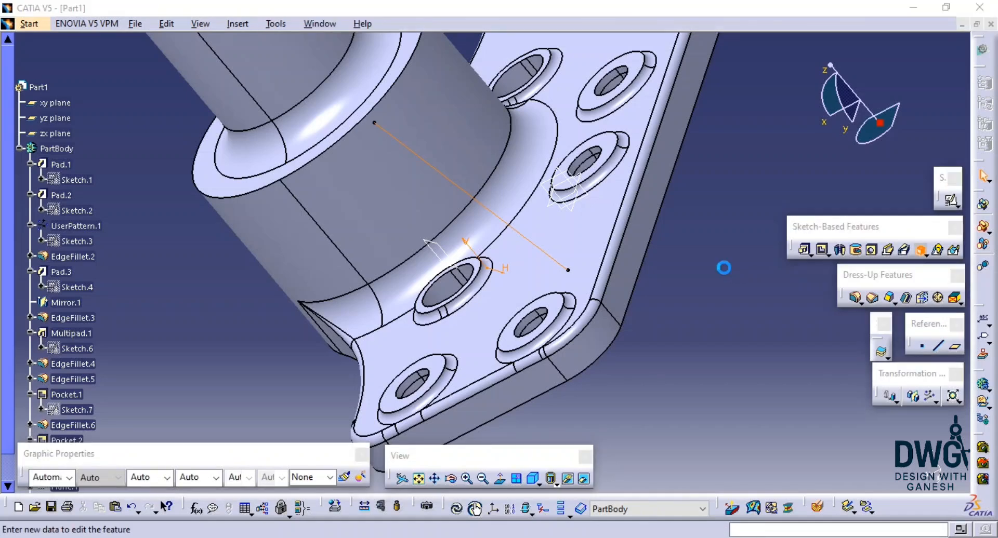
{"action": "middle_click_drag", "start_coordinate": [574, 236], "coordinate": [631, 208]}
{"action": "key", "text": "alt+Tab"}
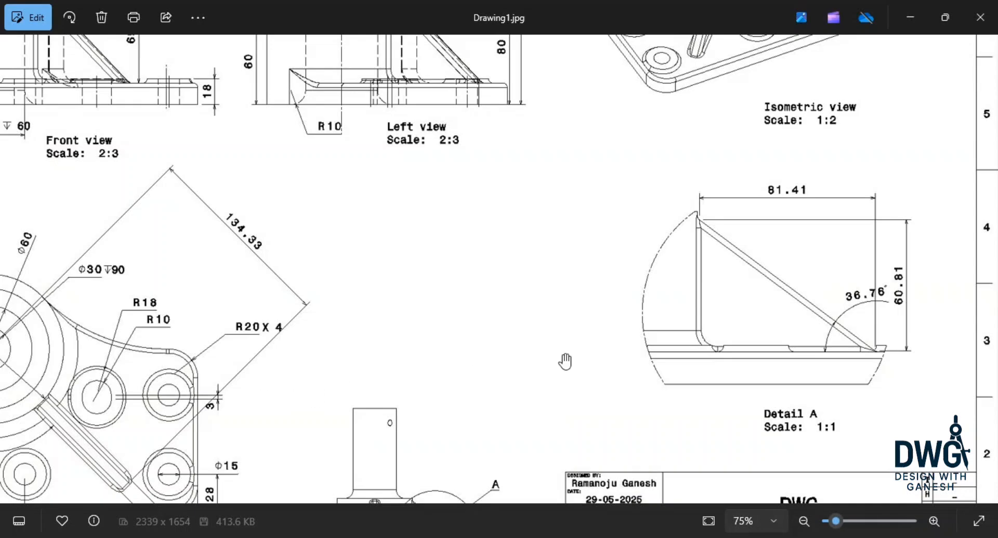
{"action": "left_click_drag", "start_coordinate": [288, 274], "coordinate": [298, 328]}
{"action": "scroll", "coordinate": [285, 346], "scroll_direction": "down", "scroll_amount": 1}
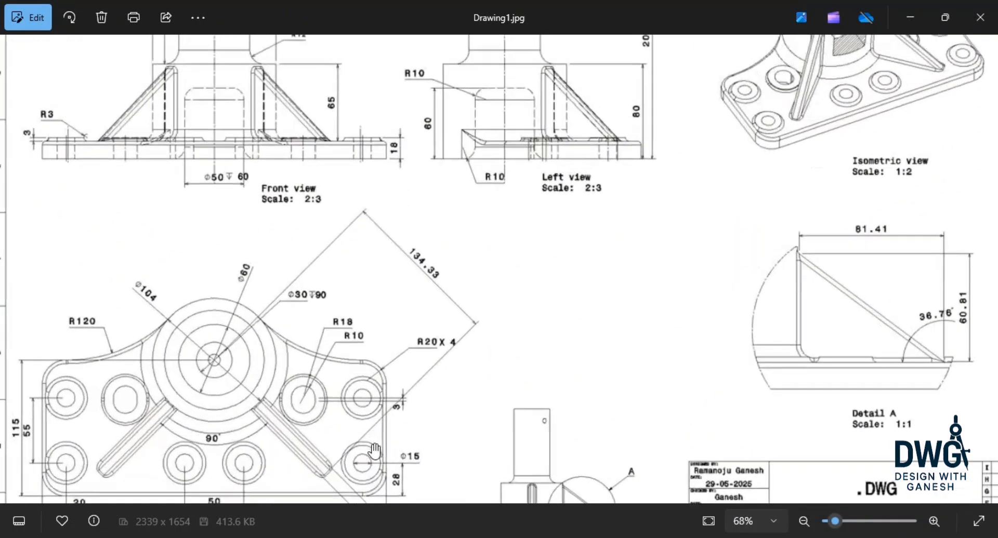
{"action": "left_click_drag", "start_coordinate": [374, 451], "coordinate": [433, 235]}
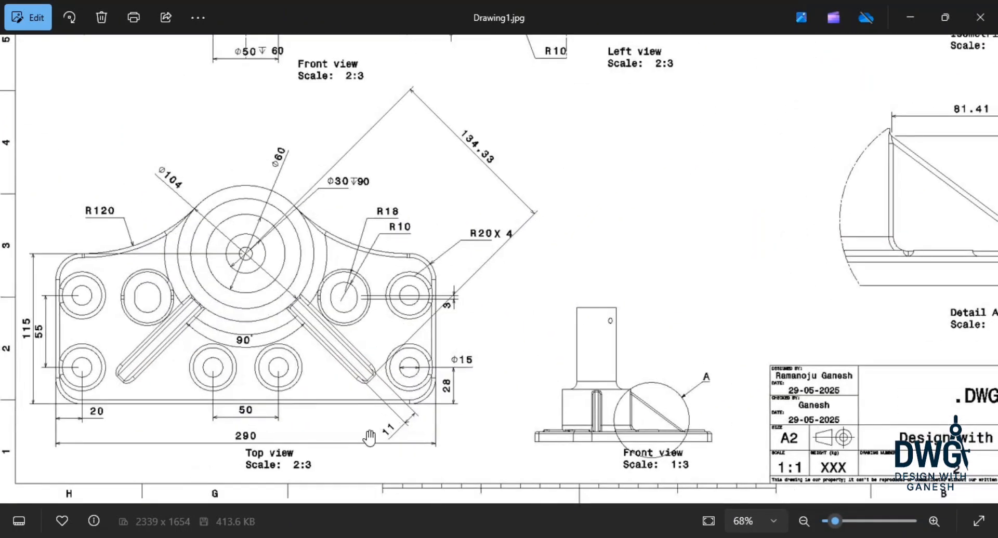
{"action": "key", "text": "alt+Tab"}
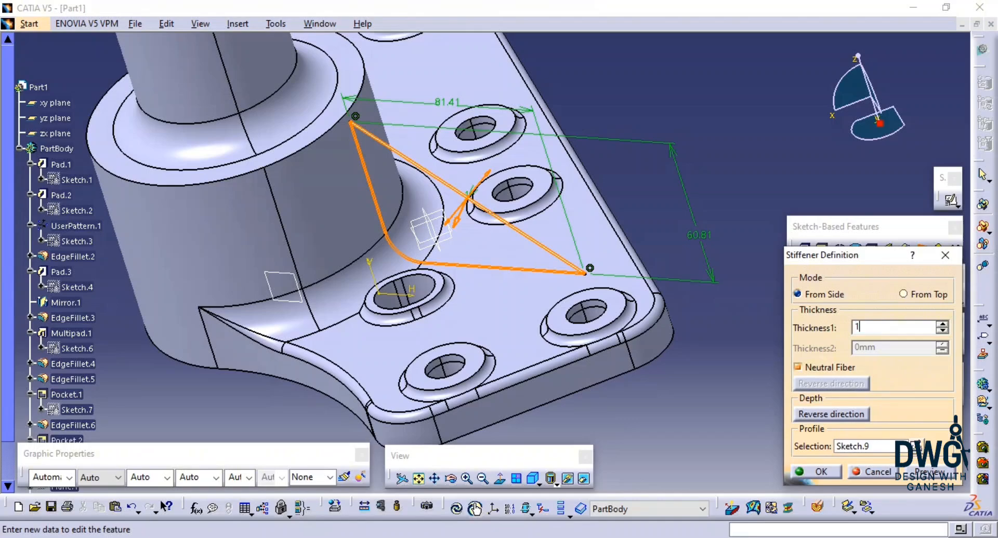
{"action": "left_click", "coordinate": [941, 477]}
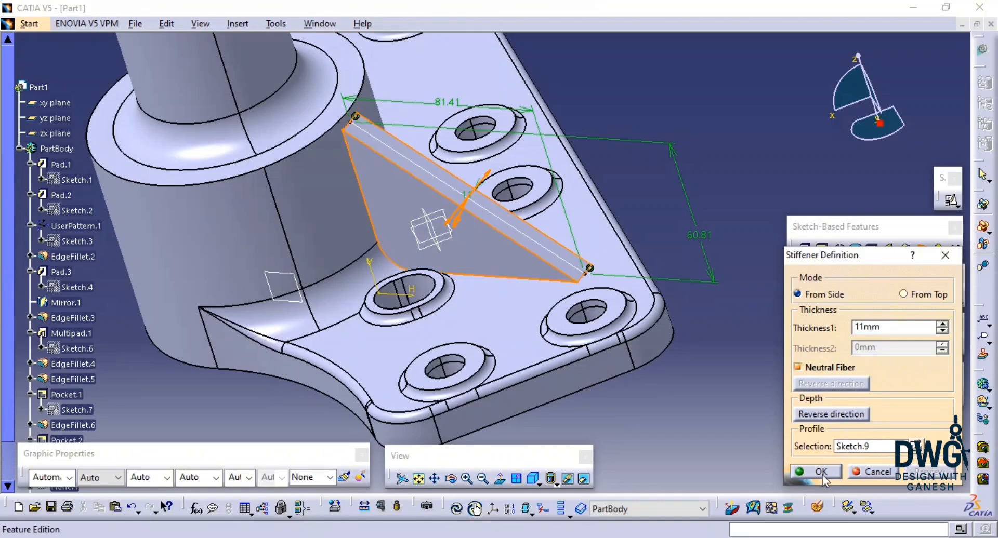
{"action": "left_click", "coordinate": [820, 473]}
Step: Create a reference plane offset 5 mm from the angled plane Plane.2, with the offset direction reversed
{"action": "middle_click_drag", "start_coordinate": [685, 353], "coordinate": [509, 300]}
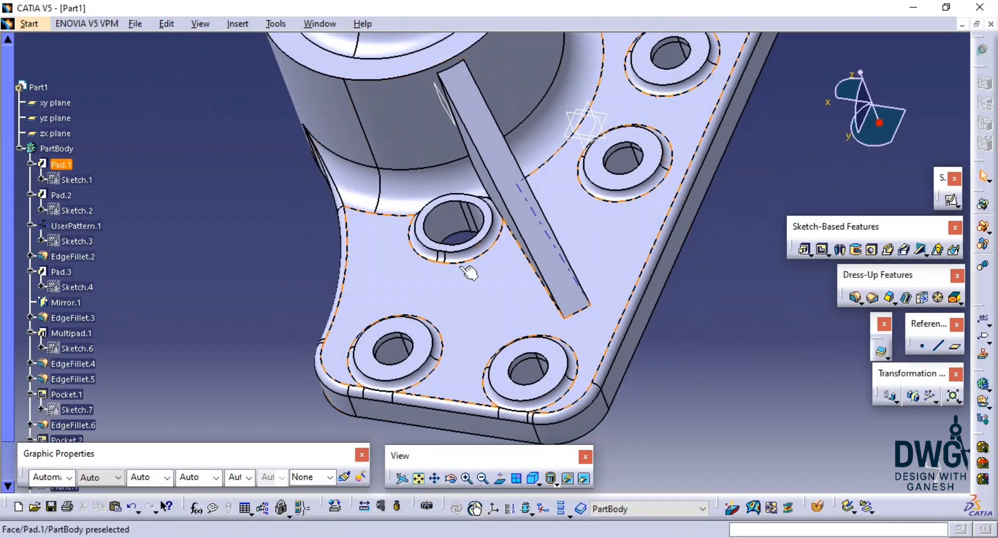
{"action": "middle_click_drag", "start_coordinate": [469, 274], "coordinate": [397, 292]}
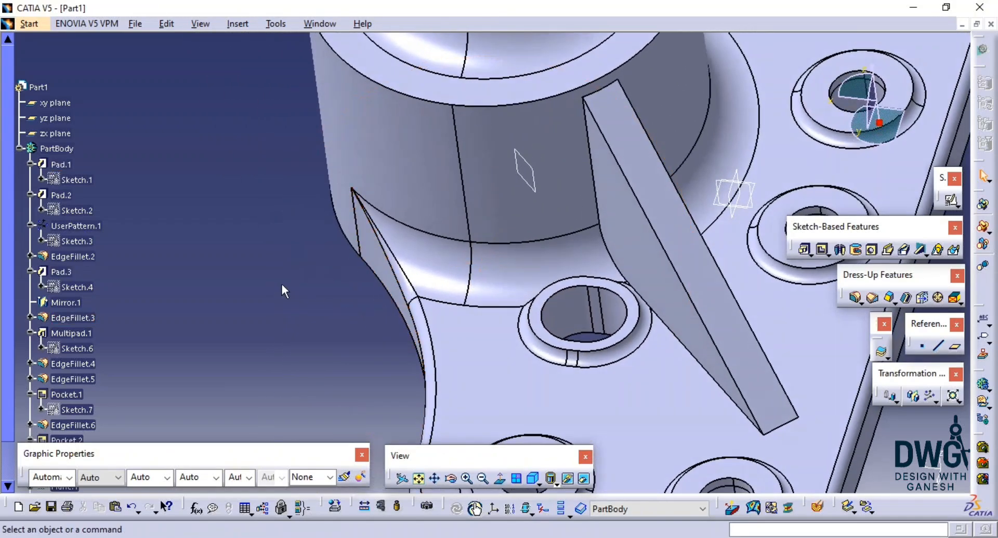
{"action": "middle_click_drag", "start_coordinate": [283, 289], "coordinate": [307, 305]}
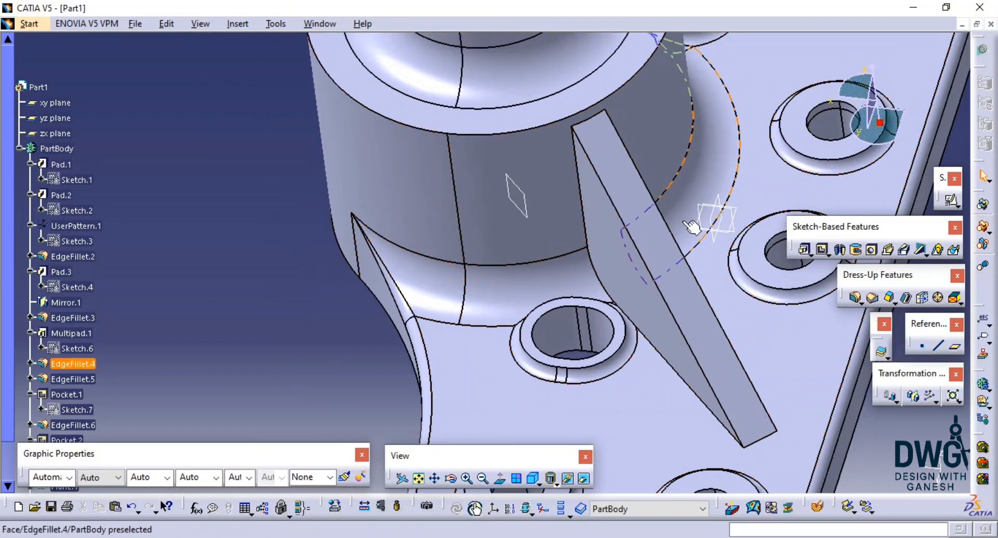
{"action": "left_click", "coordinate": [956, 350]}
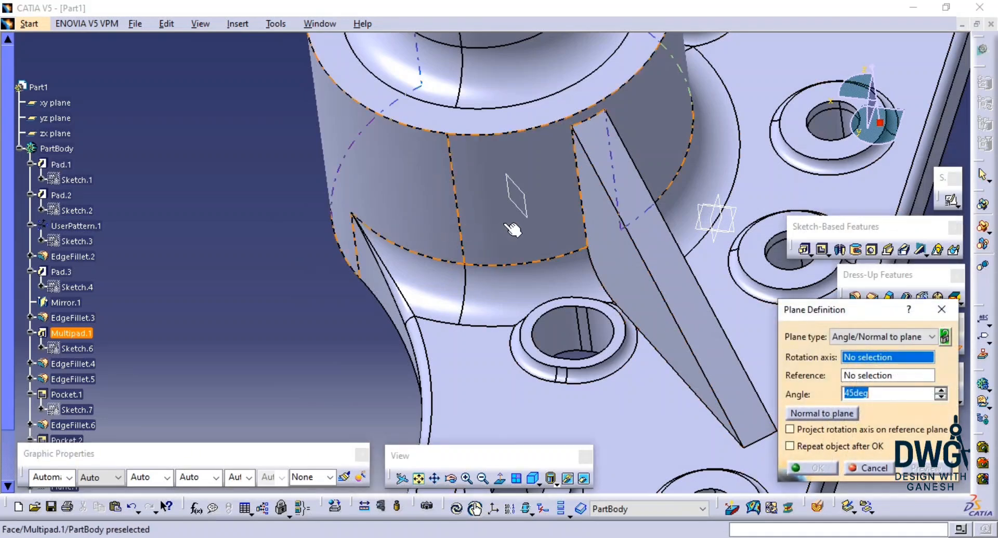
{"action": "left_click", "coordinate": [529, 214]}
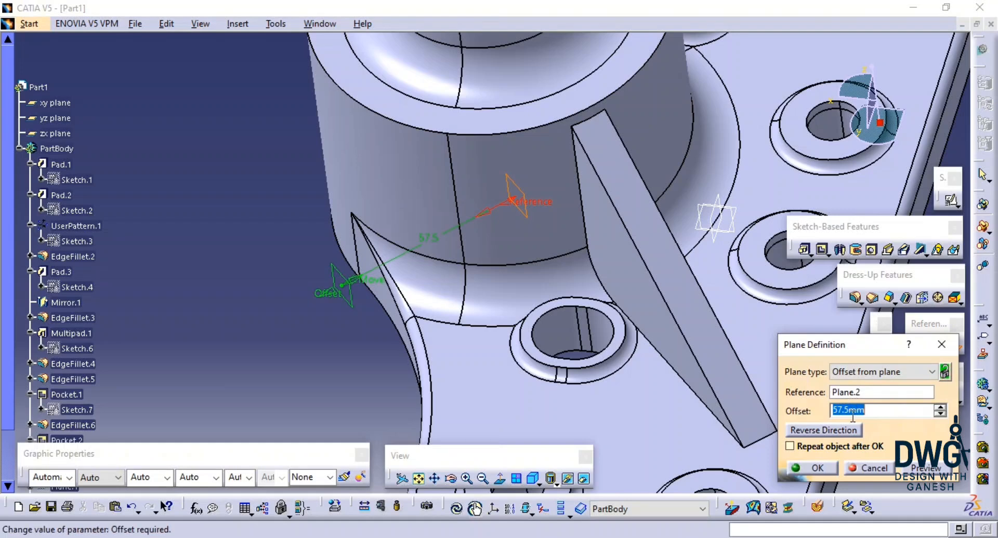
{"action": "left_click", "coordinate": [819, 430]}
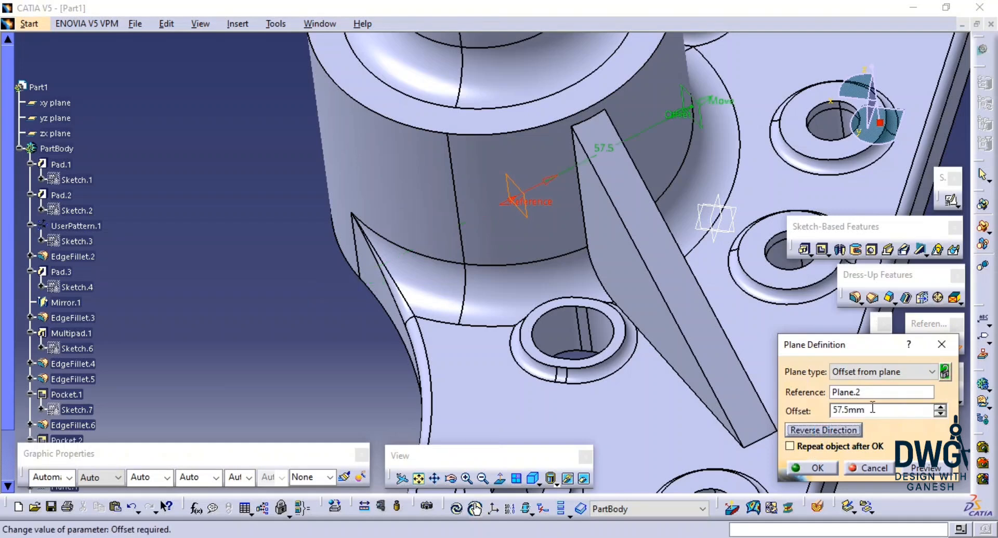
{"action": "left_click_drag", "start_coordinate": [872, 410], "coordinate": [826, 415]}
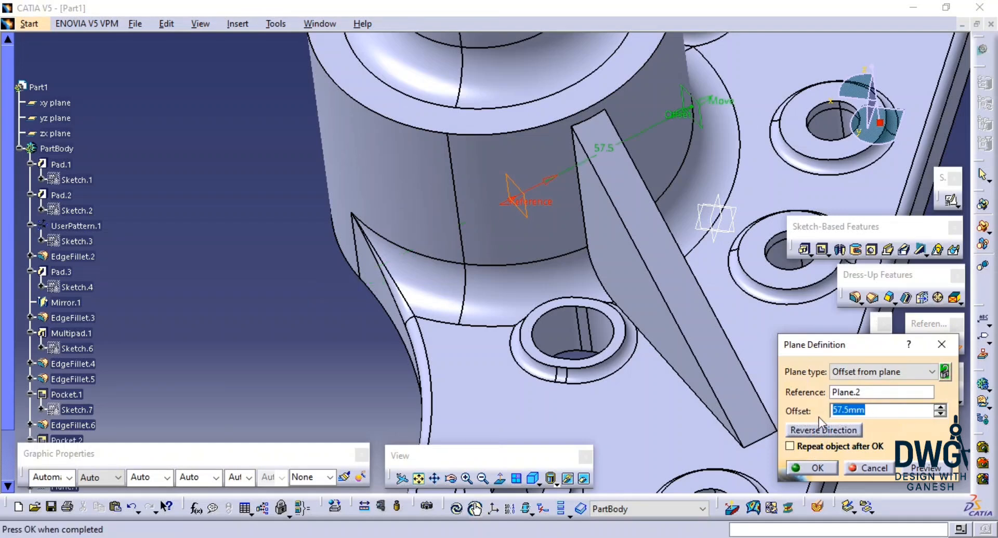
{"action": "type", "text": "5"}
{"action": "key", "text": "Return"}
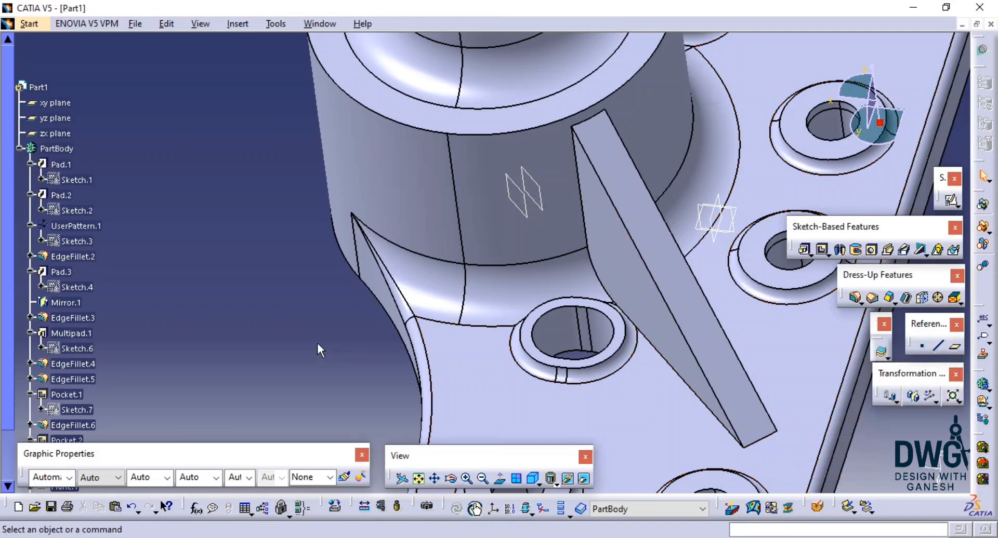
{"action": "scroll", "coordinate": [161, 384], "scroll_direction": "down", "scroll_amount": 4}
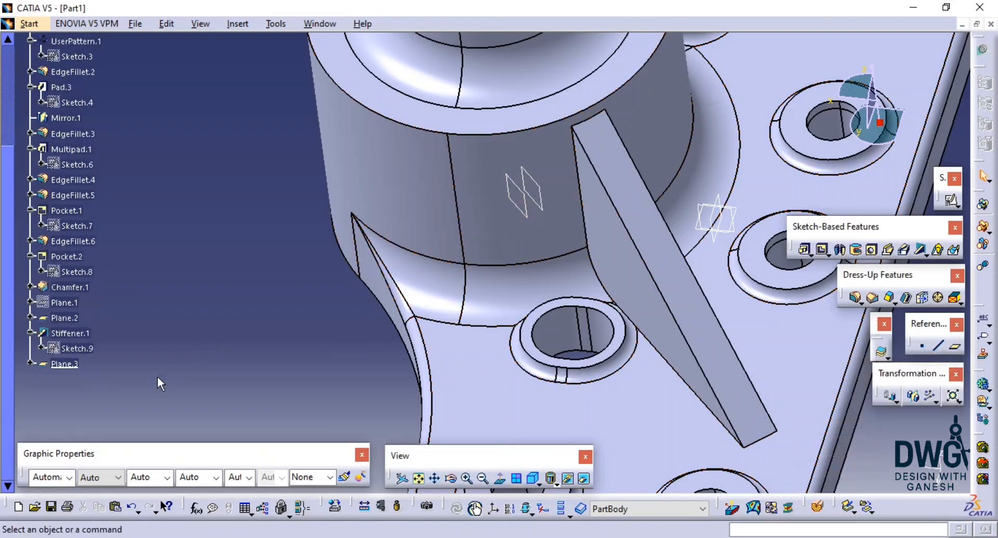
{"action": "right_click", "coordinate": [78, 353]}
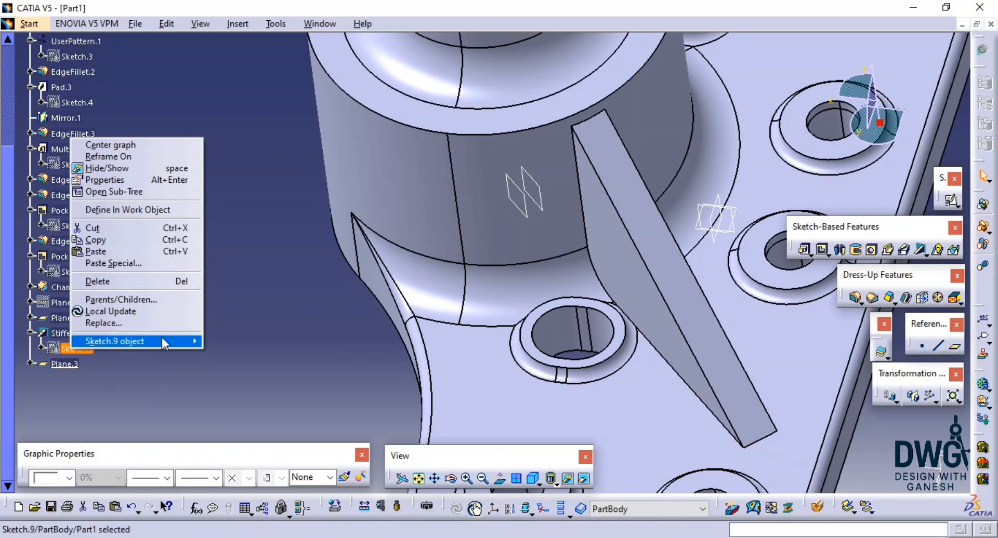
{"action": "mouse_move", "coordinate": [161, 337]}
{"action": "left_click", "coordinate": [260, 362]}
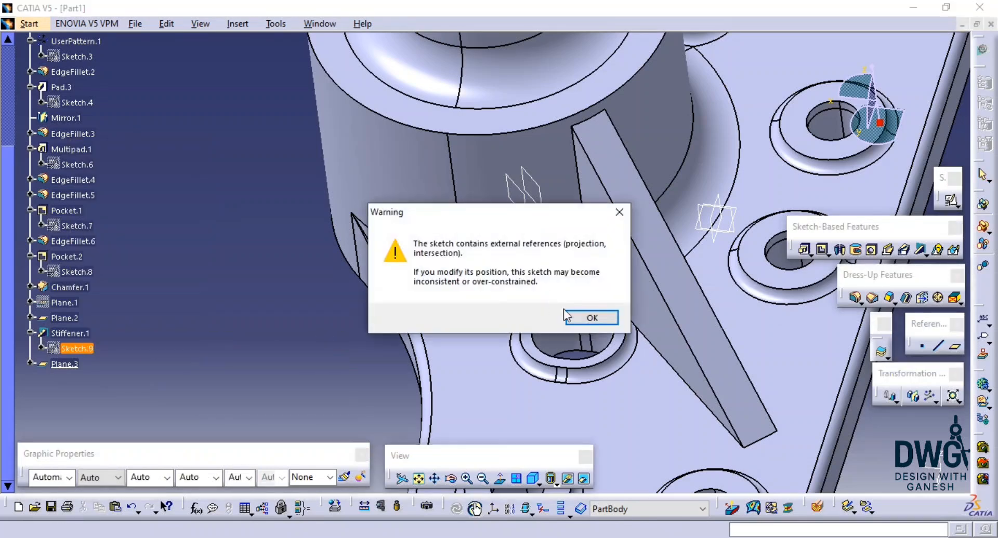
{"action": "left_click", "coordinate": [590, 317]}
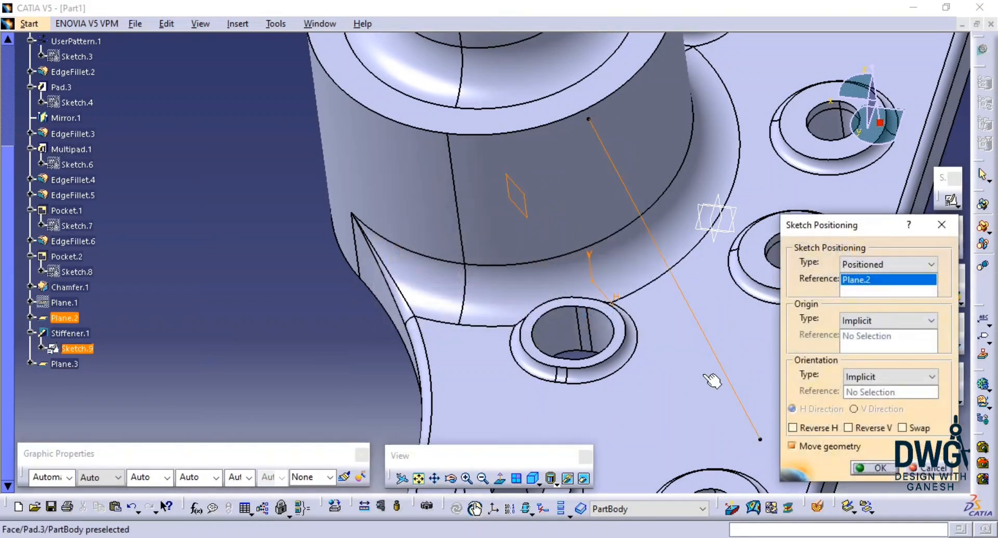
{"action": "left_click", "coordinate": [876, 468]}
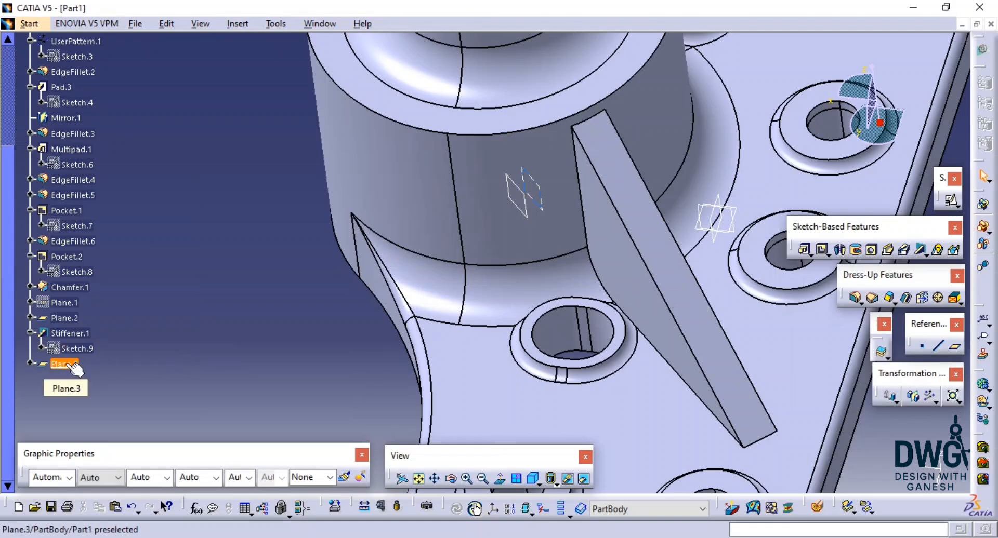
Step: Cut the stiffener and paste it back into PartBody so it comes after the offset plane Plane.3
{"action": "right_click", "coordinate": [73, 335]}
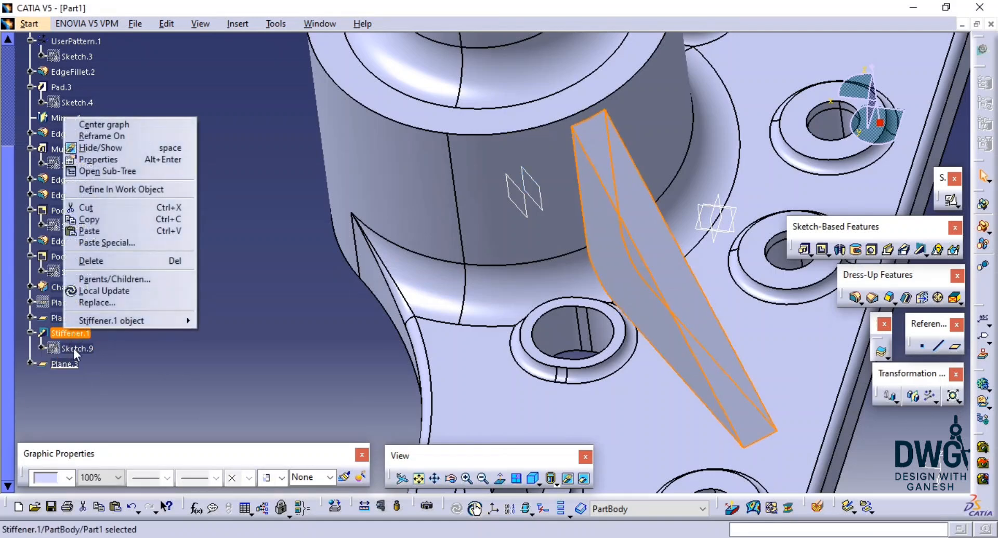
{"action": "left_click", "coordinate": [102, 209]}
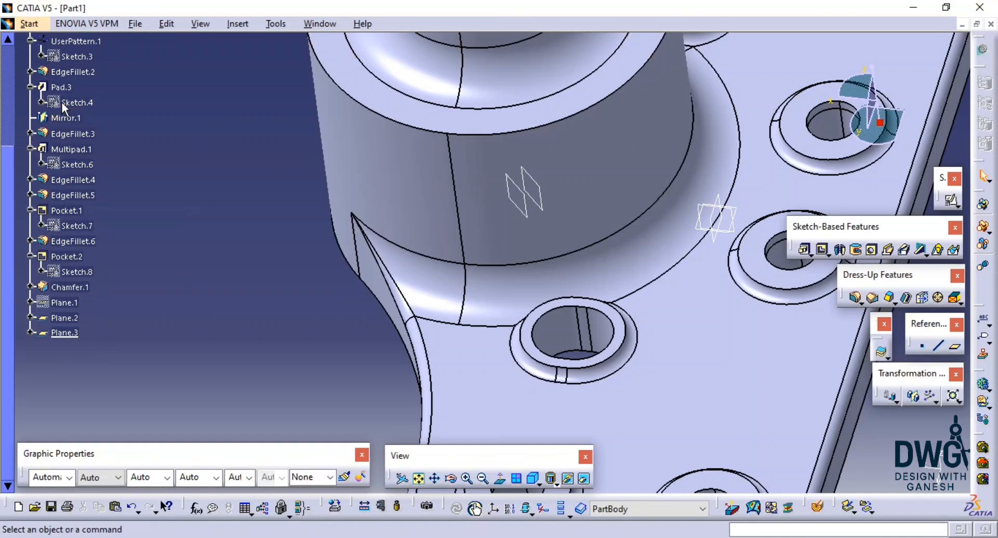
{"action": "scroll", "coordinate": [62, 108], "scroll_direction": "up", "scroll_amount": 2}
{"action": "right_click", "coordinate": [56, 58]}
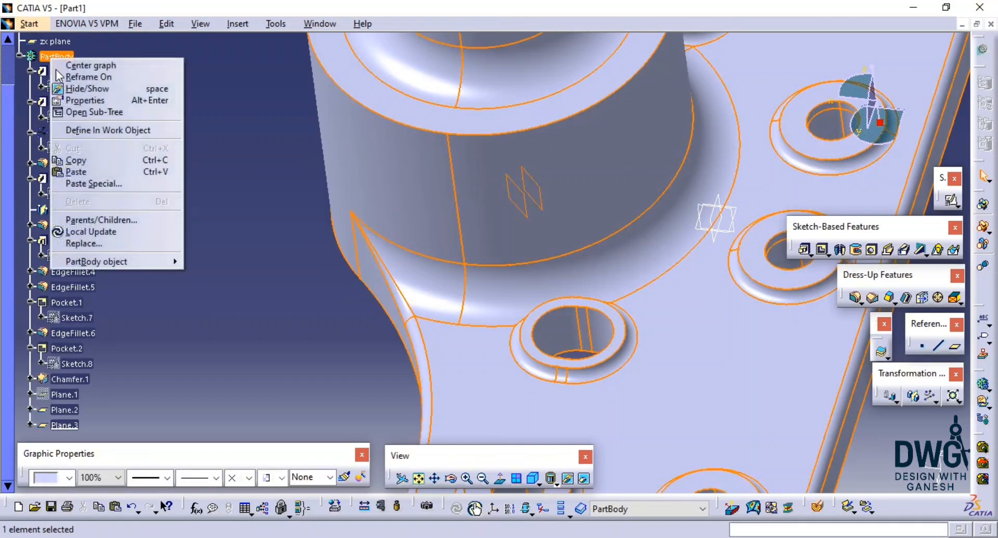
{"action": "left_click", "coordinate": [110, 172]}
{"action": "middle_click_drag", "start_coordinate": [177, 363], "coordinate": [177, 267]}
{"action": "scroll", "coordinate": [202, 317], "scroll_direction": "down", "scroll_amount": 3}
{"action": "left_click", "coordinate": [202, 316]}
{"action": "middle_click_drag", "start_coordinate": [155, 305], "coordinate": [140, 329]}
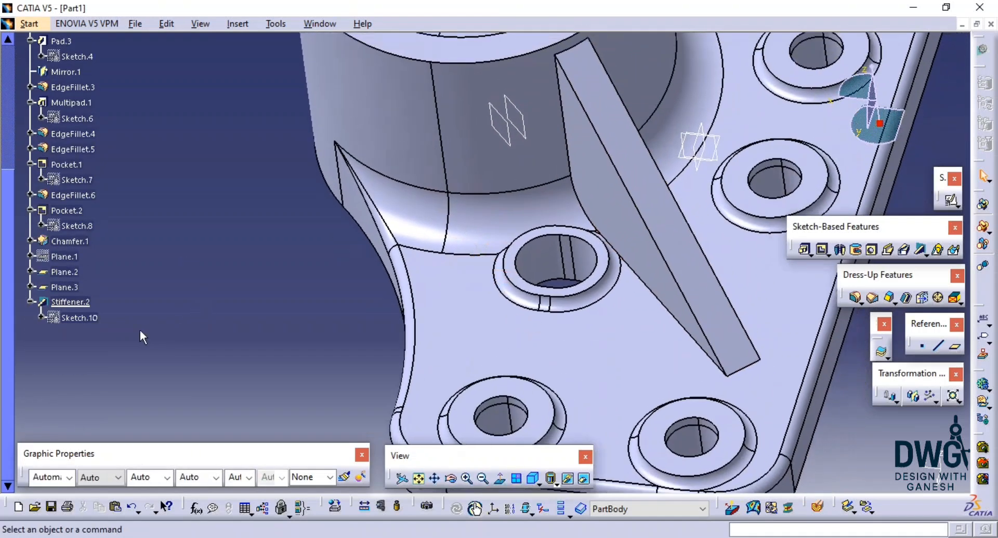
Step: Change the support of the pasted stiffener's sketch from Plane.2 to the offset plane Plane.3
{"action": "right_click", "coordinate": [84, 319]}
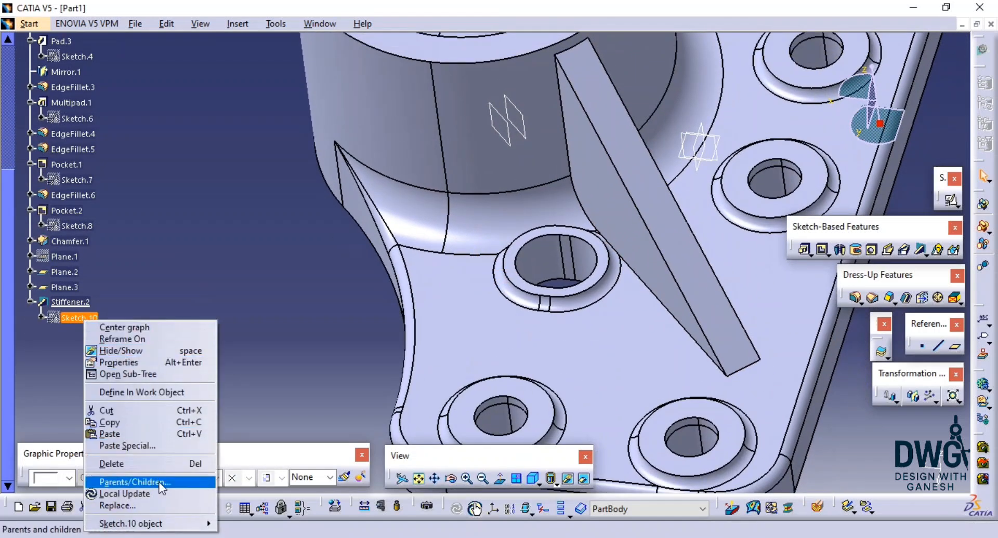
{"action": "mouse_move", "coordinate": [171, 524]}
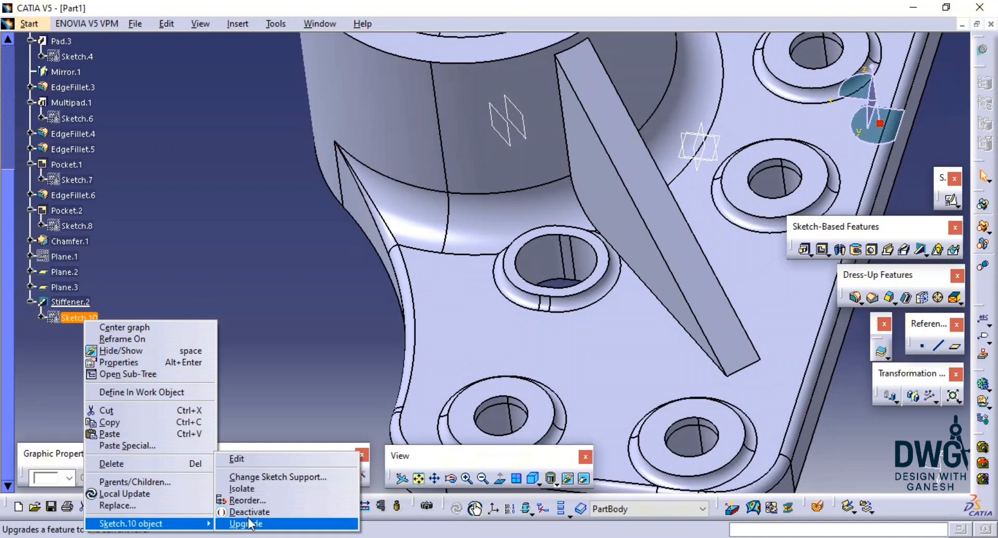
{"action": "left_click", "coordinate": [271, 475]}
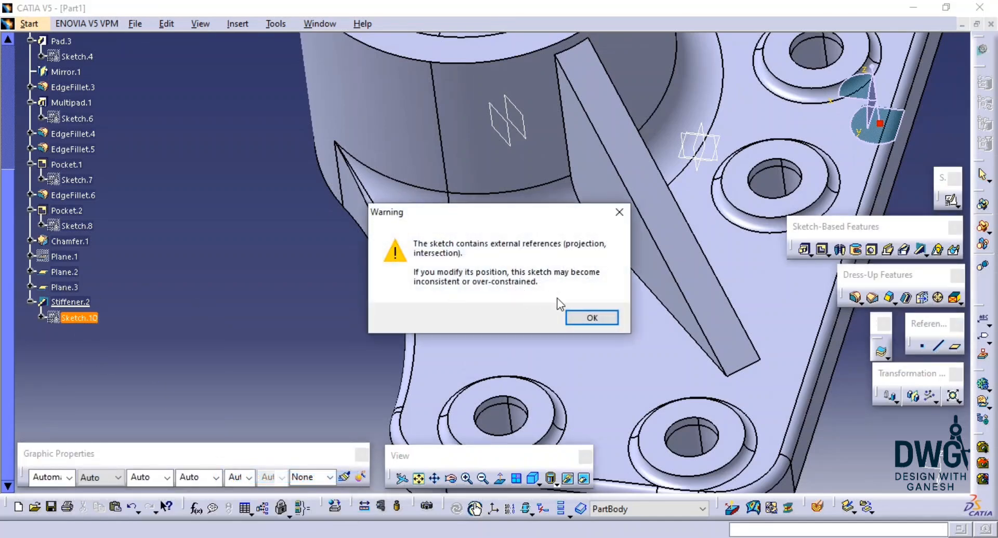
{"action": "left_click", "coordinate": [589, 318]}
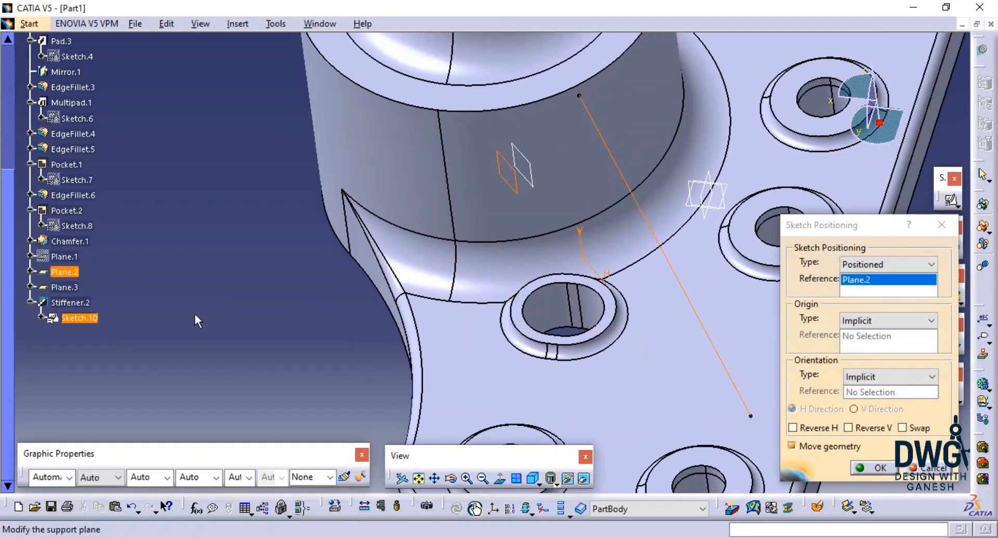
{"action": "left_click", "coordinate": [70, 289]}
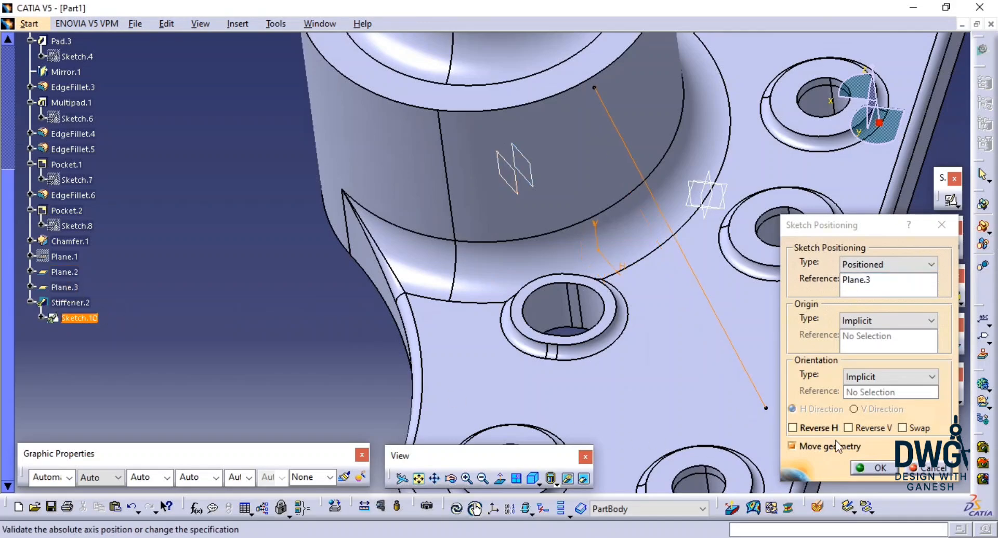
{"action": "left_click", "coordinate": [877, 469]}
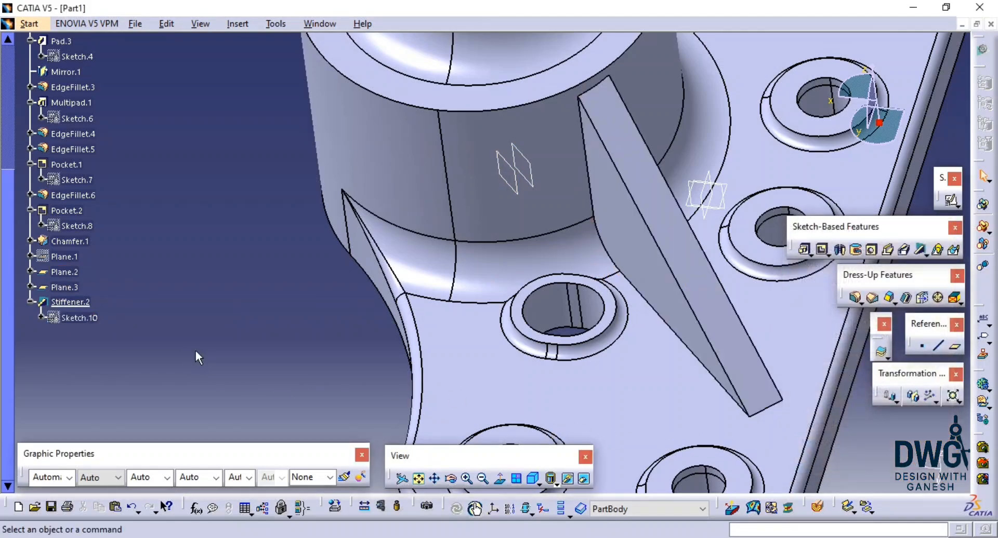
Step: Fillet the two long sloping edges of the stiffener with a 2 mm radius
{"action": "middle_click_drag", "start_coordinate": [510, 338], "coordinate": [478, 329]}
{"action": "middle_click_drag", "start_coordinate": [214, 356], "coordinate": [224, 327]}
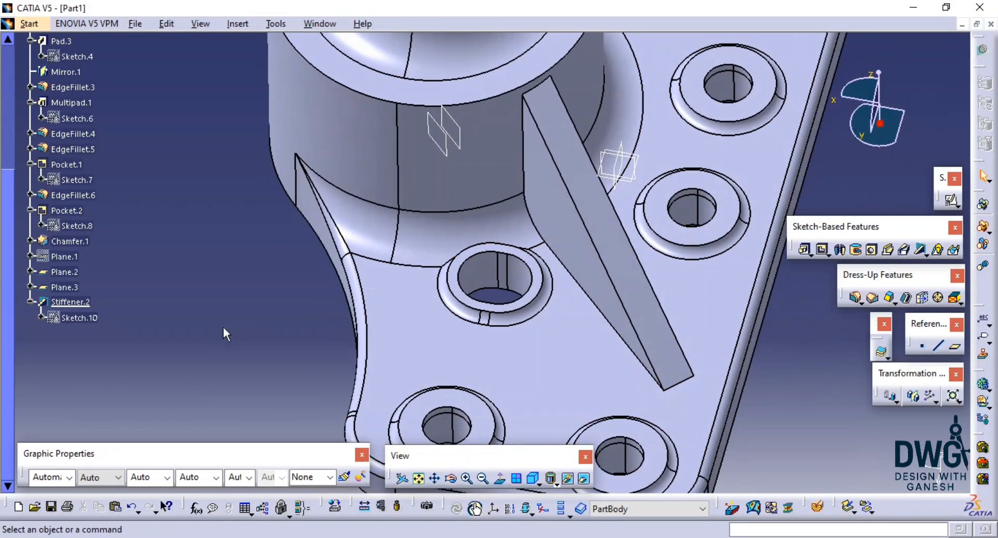
{"action": "left_click", "coordinate": [855, 300]}
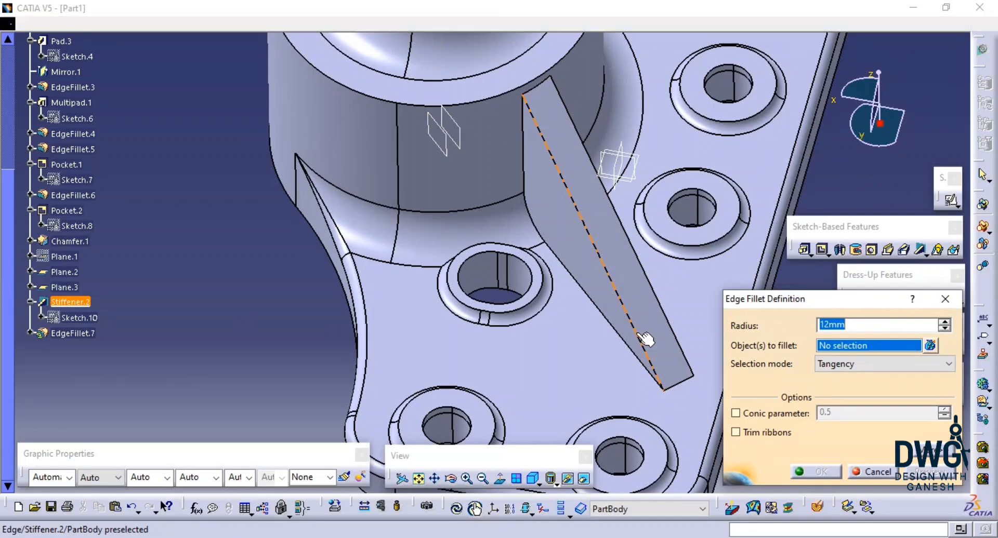
{"action": "left_click", "coordinate": [645, 337]}
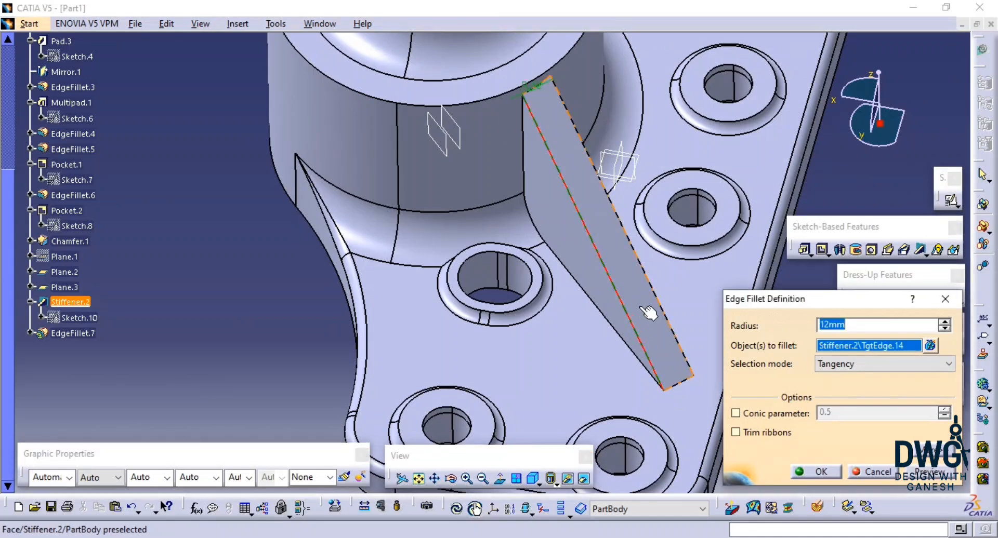
{"action": "left_click", "coordinate": [679, 327]}
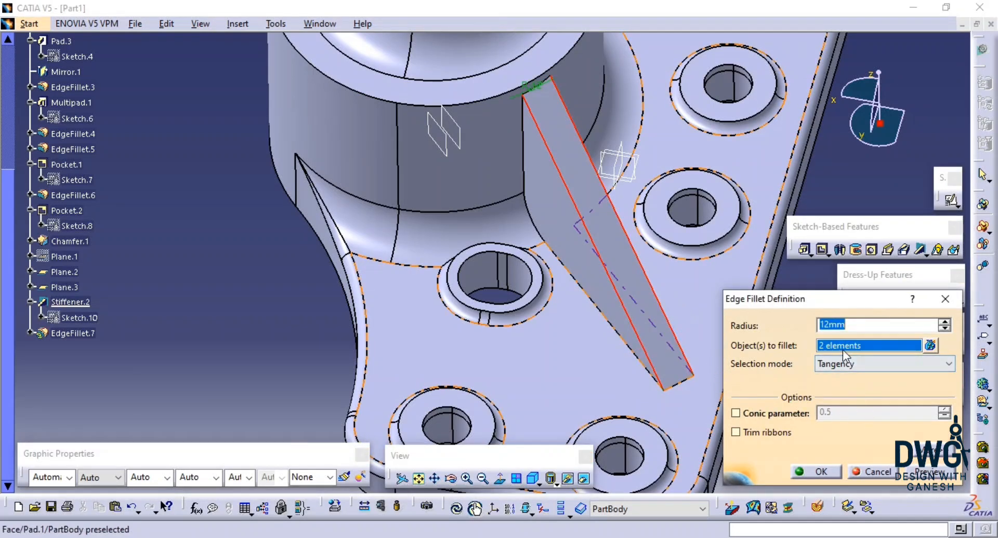
{"action": "left_click", "coordinate": [932, 472]}
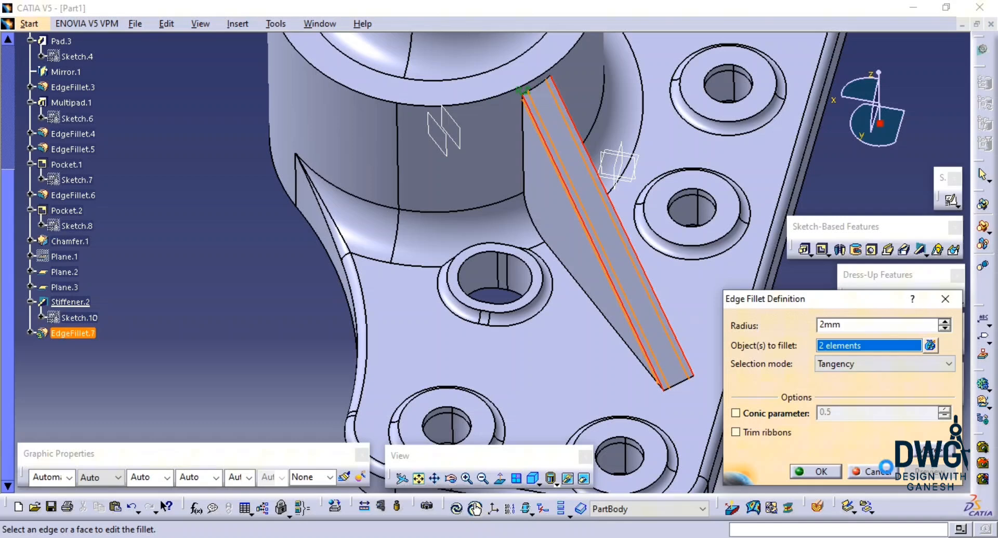
{"action": "left_click", "coordinate": [820, 472]}
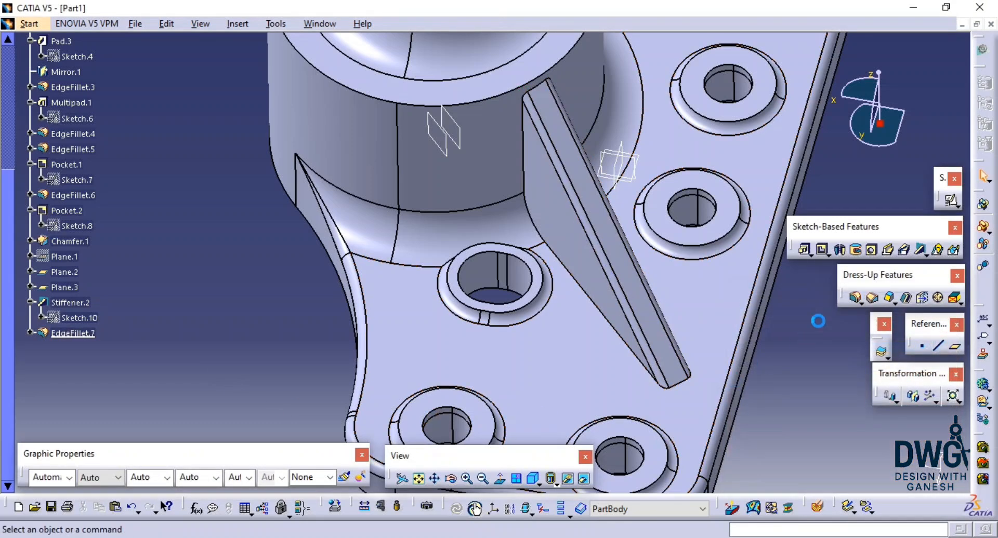
Step: Add a 5 mm edge fillet around the stiffener where it joins the column and the base plate
{"action": "left_click", "coordinate": [855, 299]}
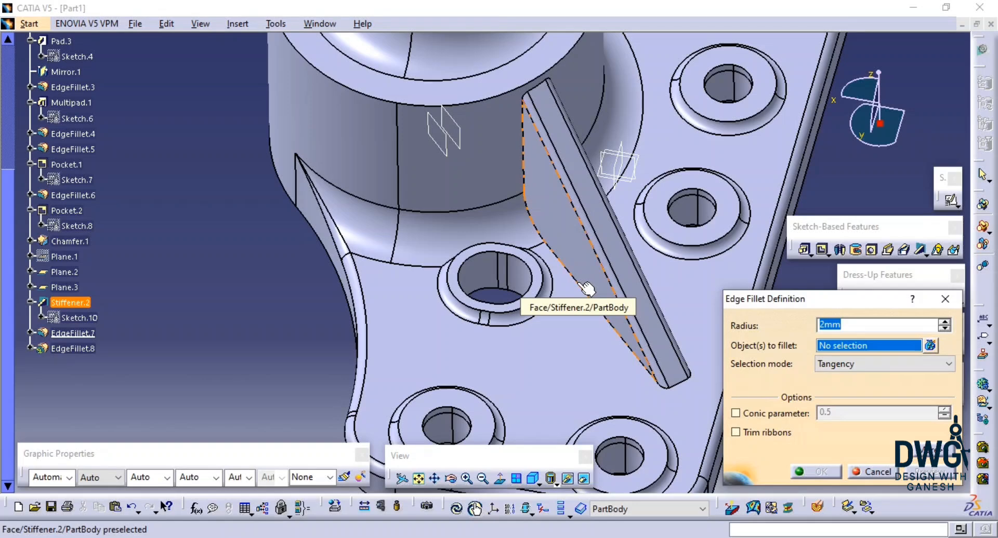
{"action": "left_click", "coordinate": [575, 280]}
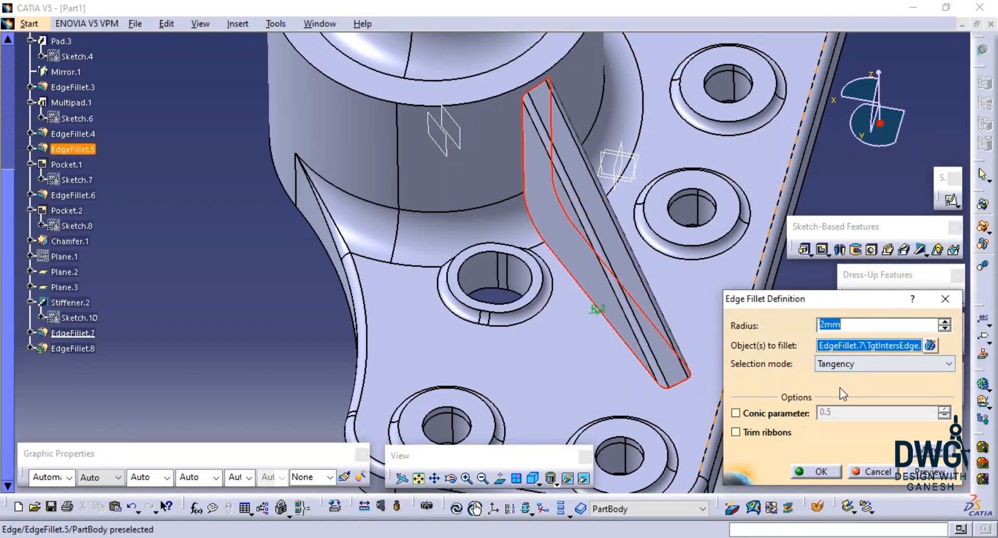
{"action": "left_click", "coordinate": [925, 471]}
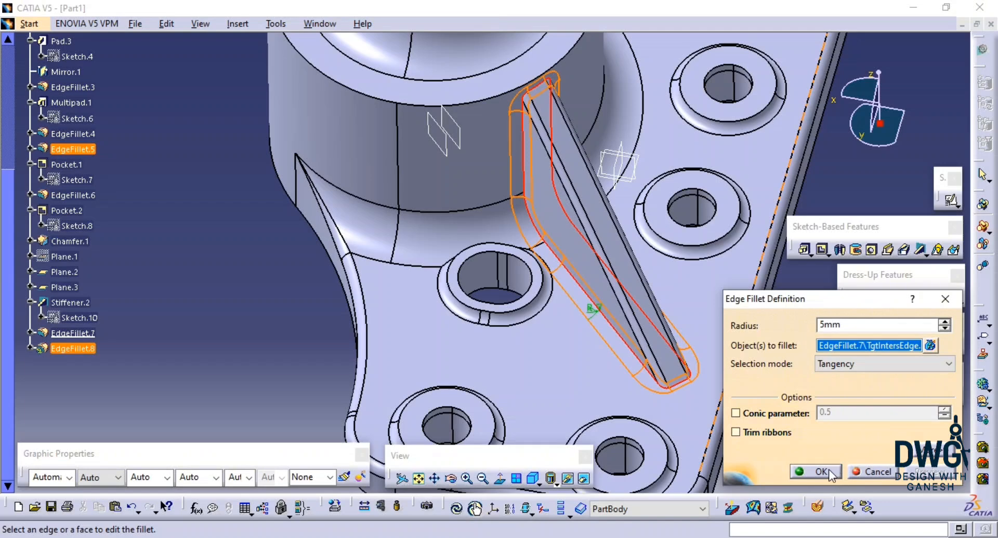
{"action": "left_click", "coordinate": [830, 473]}
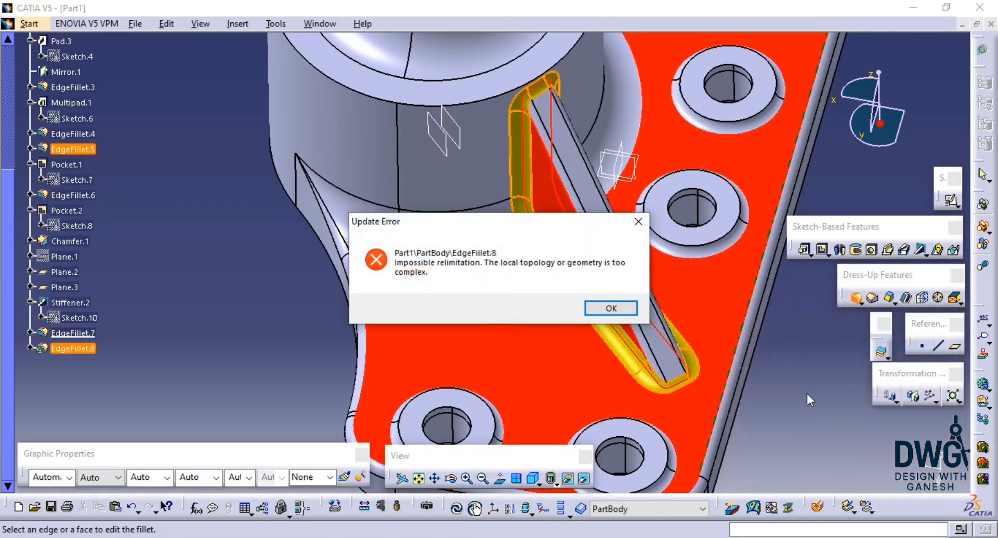
{"action": "left_click", "coordinate": [620, 309]}
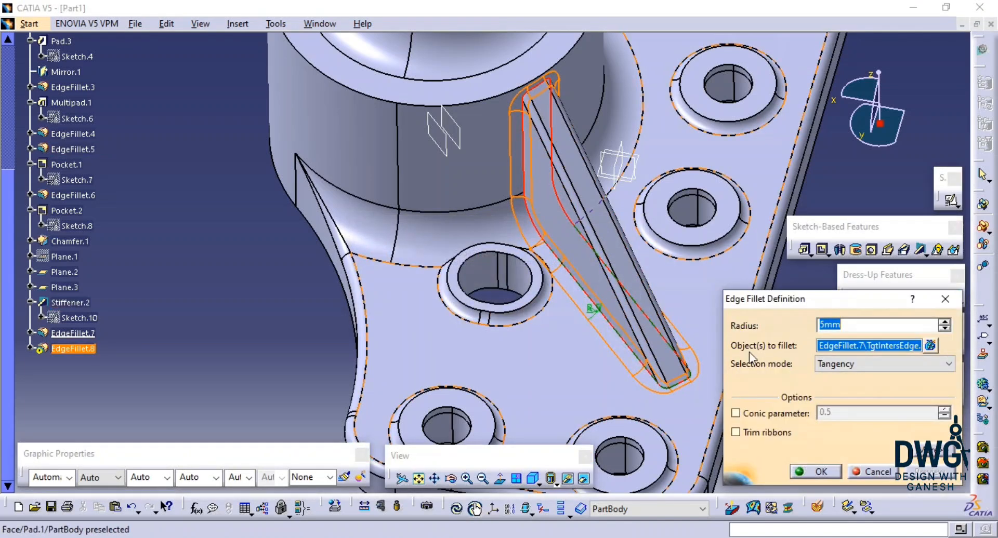
{"action": "left_click", "coordinate": [820, 472]}
{"action": "left_click", "coordinate": [804, 409]}
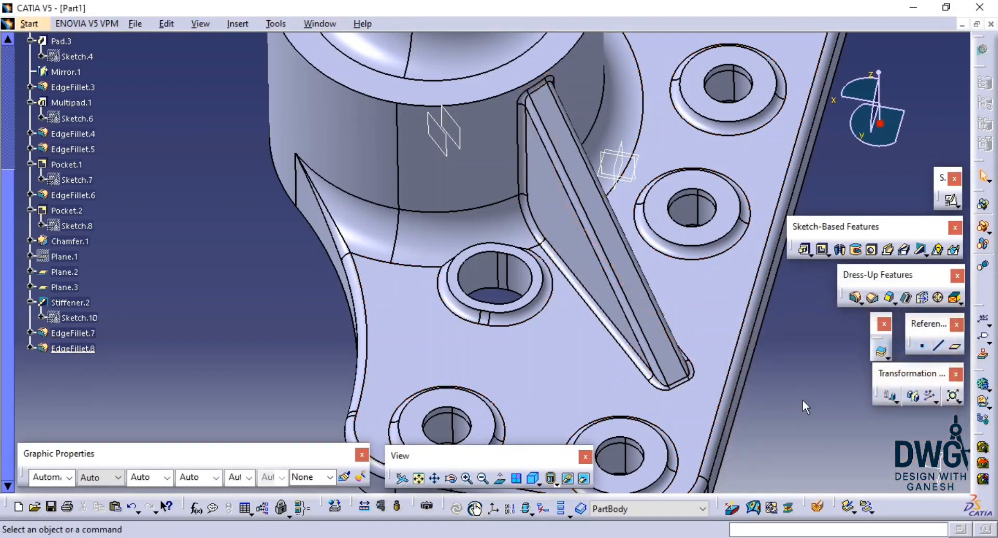
Step: Mirror the current solid about the zx plane to add the opposite filleted stiffener
{"action": "middle_click_drag", "start_coordinate": [804, 409], "coordinate": [512, 408]}
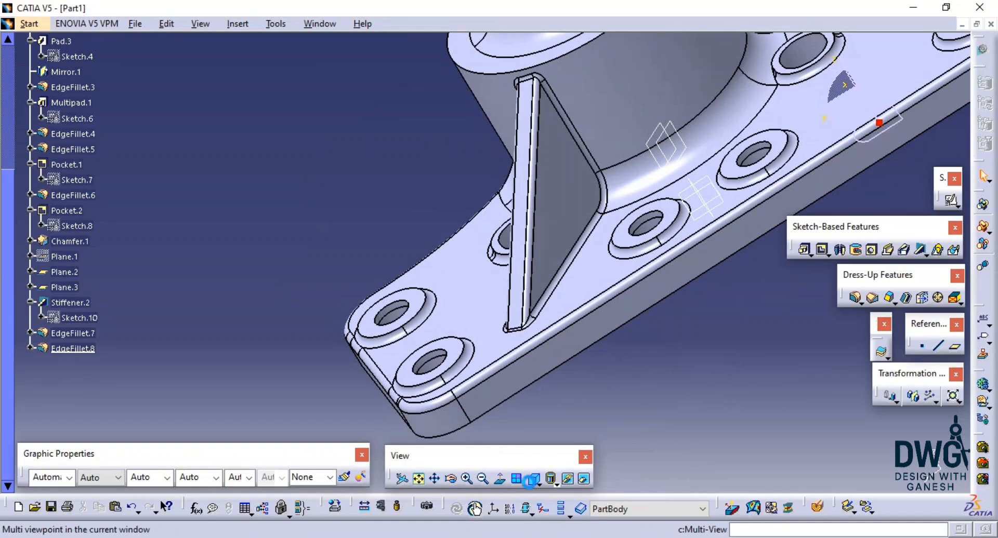
{"action": "left_click", "coordinate": [531, 479]}
{"action": "middle_click_drag", "start_coordinate": [642, 272], "coordinate": [684, 368]}
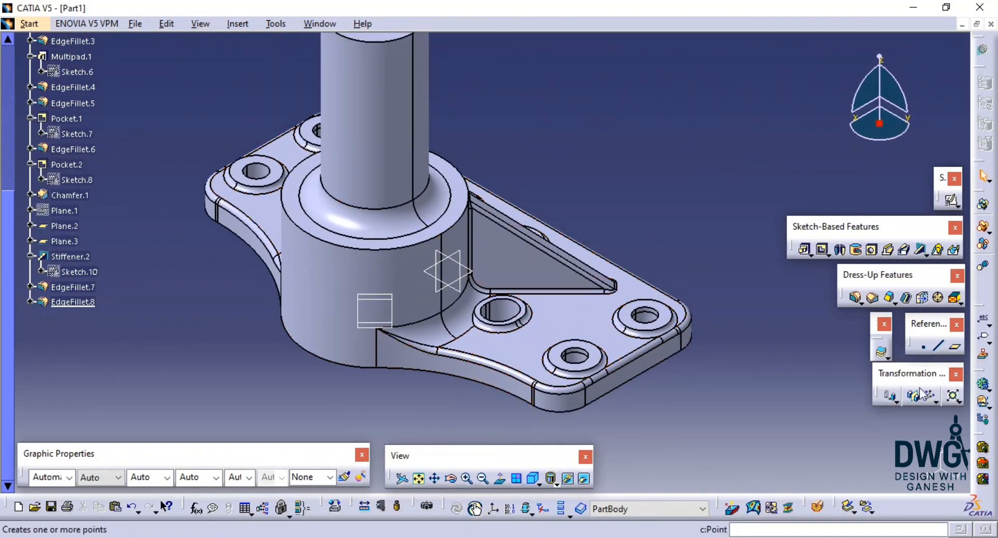
{"action": "left_click", "coordinate": [527, 271]}
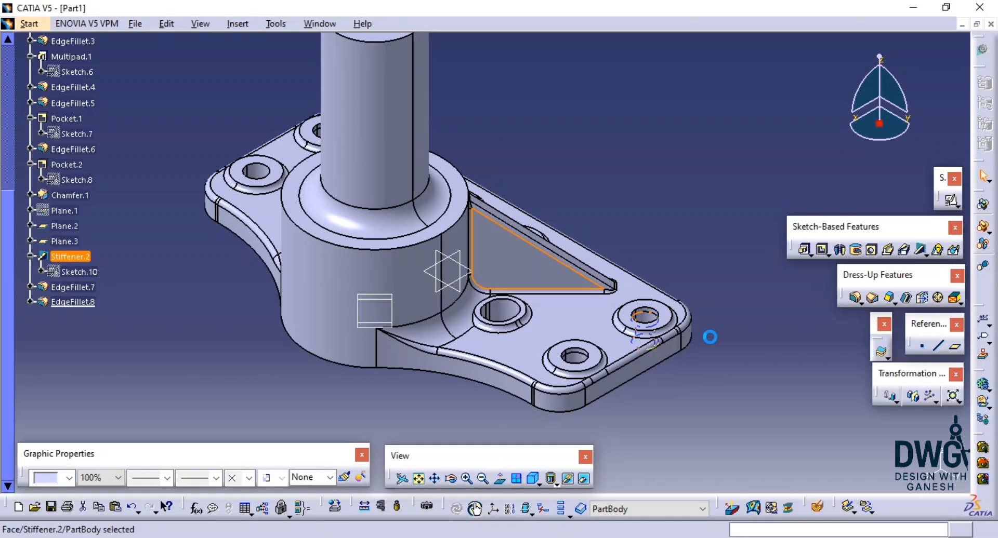
{"action": "left_click", "coordinate": [914, 397]}
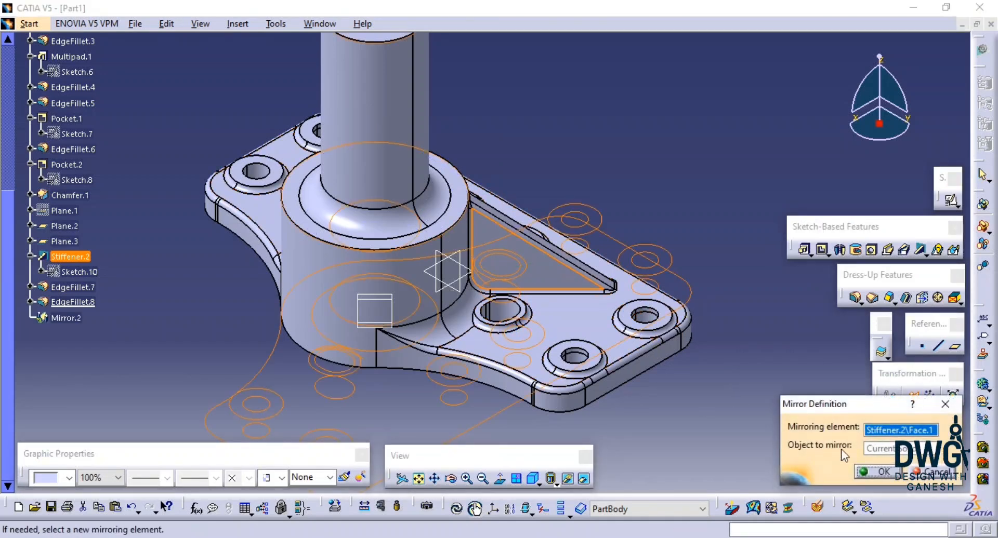
{"action": "left_click", "coordinate": [447, 294]}
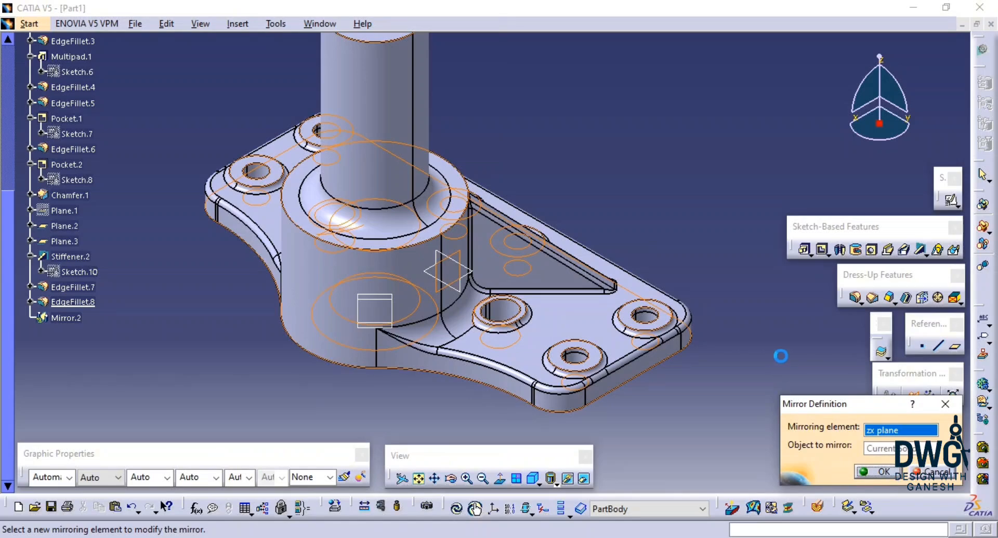
{"action": "key", "text": "Return"}
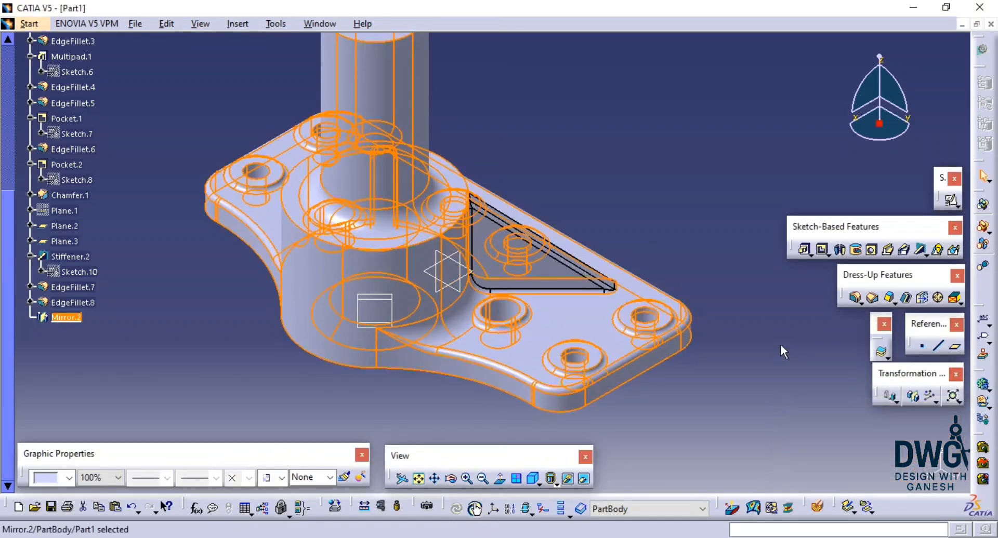
{"action": "left_click", "coordinate": [783, 351]}
{"action": "middle_click_drag", "start_coordinate": [684, 336], "coordinate": [333, 390]}
{"action": "middle_click_drag", "start_coordinate": [572, 395], "coordinate": [378, 341]}
{"action": "mouse_move", "coordinate": [458, 361]}
{"action": "middle_mouse_down"}
{"action": "mouse_move", "coordinate": [507, 363]}
{"action": "mouse_move", "coordinate": [457, 361]}
{"action": "middle_mouse_up"}
{"action": "middle_click_drag", "start_coordinate": [572, 371], "coordinate": [450, 395]}
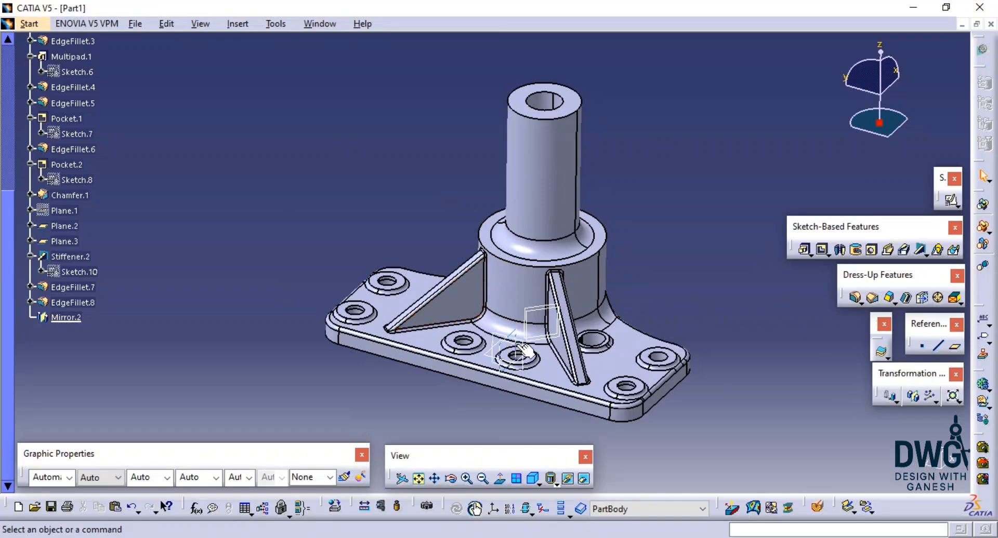
{"action": "middle_click_drag", "start_coordinate": [505, 346], "coordinate": [512, 353]}
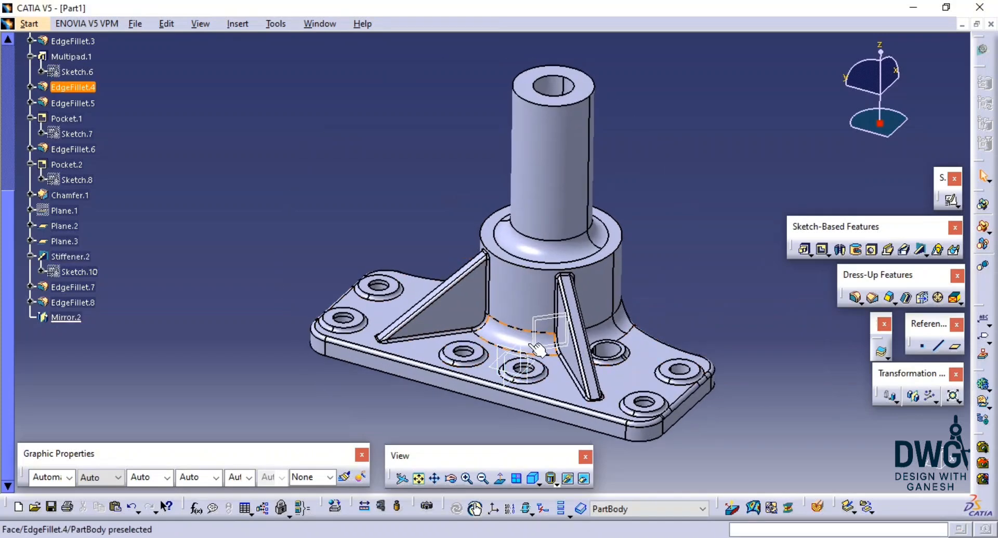